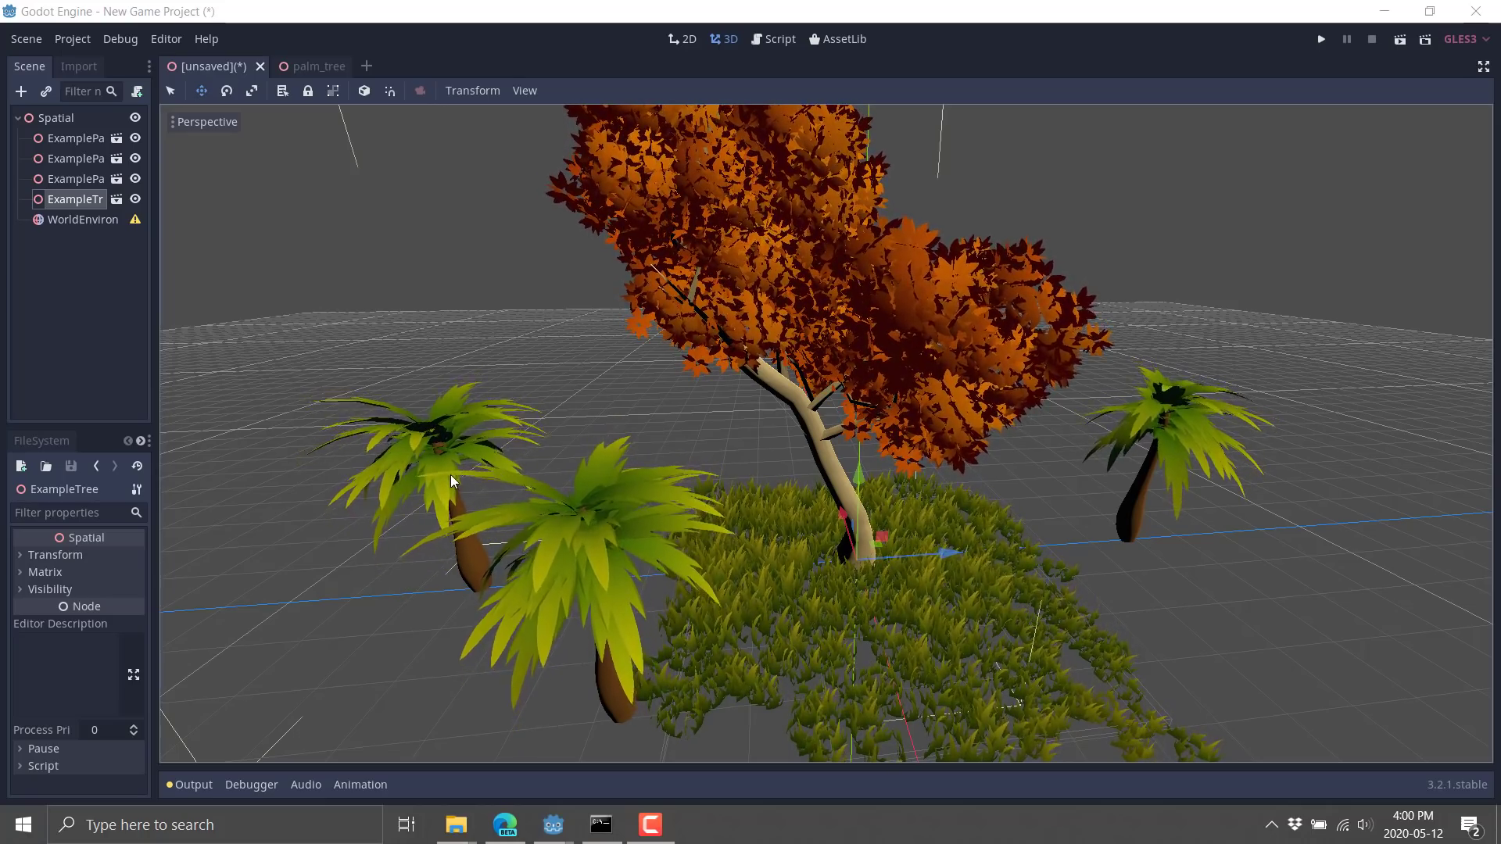
Switch to palm_tree, widen the Scene dock, and inspect the ConceptGraph, Input, Output and mesh nodes
{"action": "left_click", "coordinate": [311, 71]}
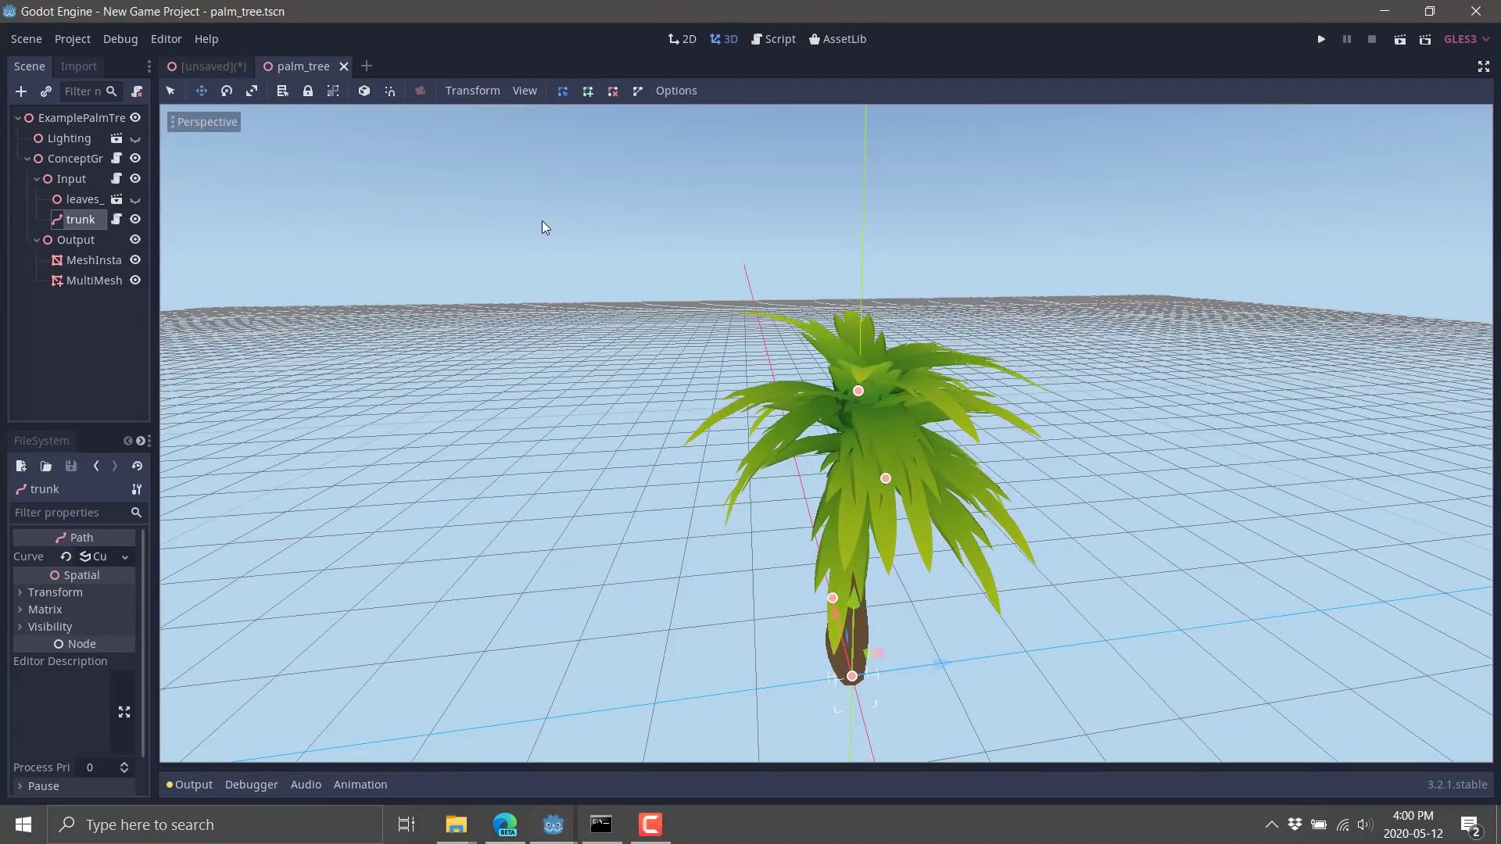
{"action": "left_click", "coordinate": [67, 160]}
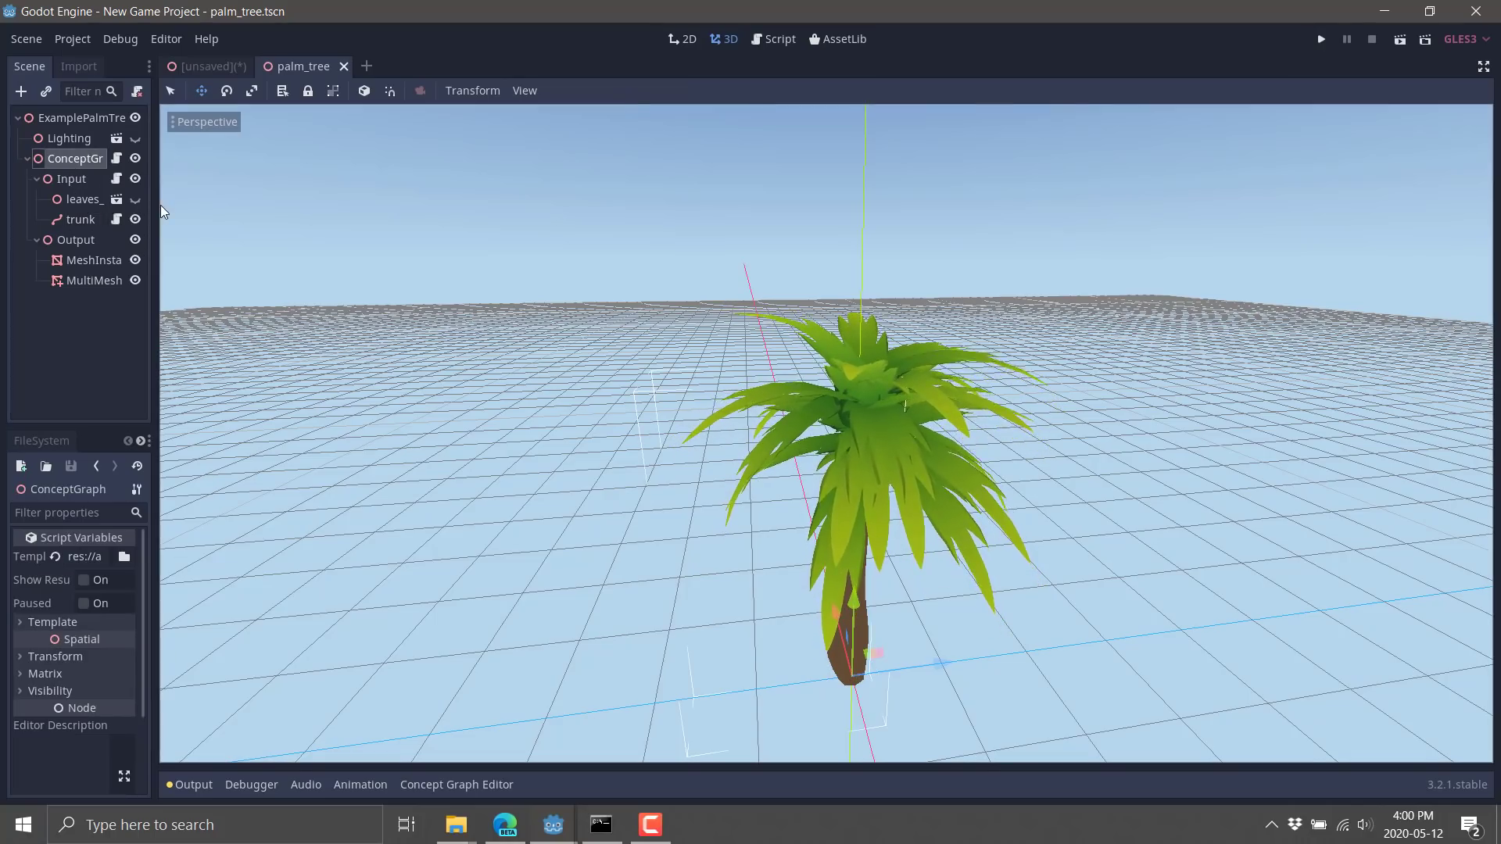
{"action": "left_click_drag", "start_coordinate": [154, 205], "coordinate": [372, 205]}
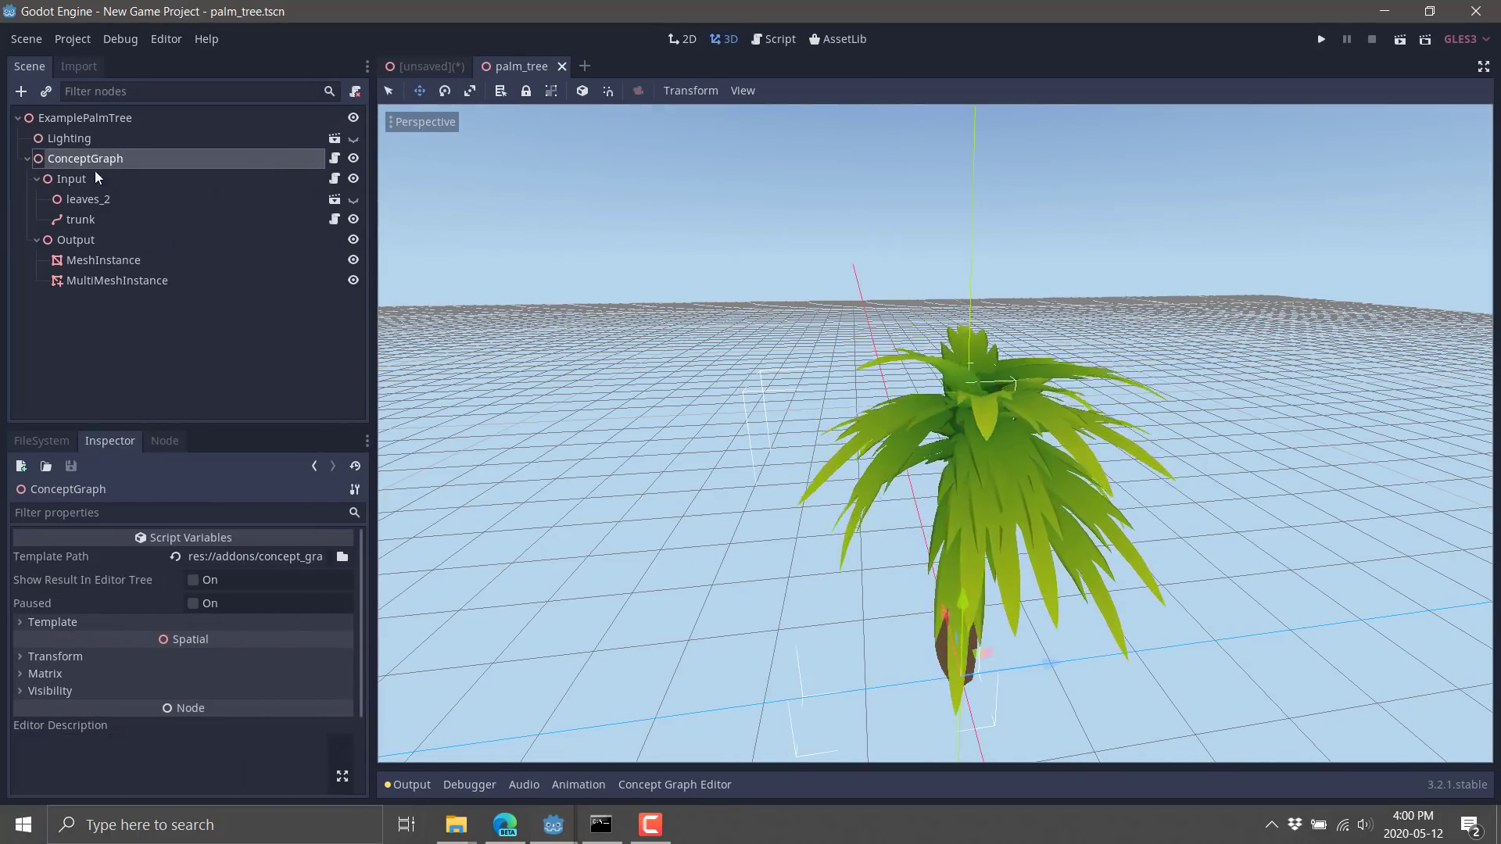
{"action": "left_click", "coordinate": [69, 179]}
{"action": "left_click", "coordinate": [72, 240]}
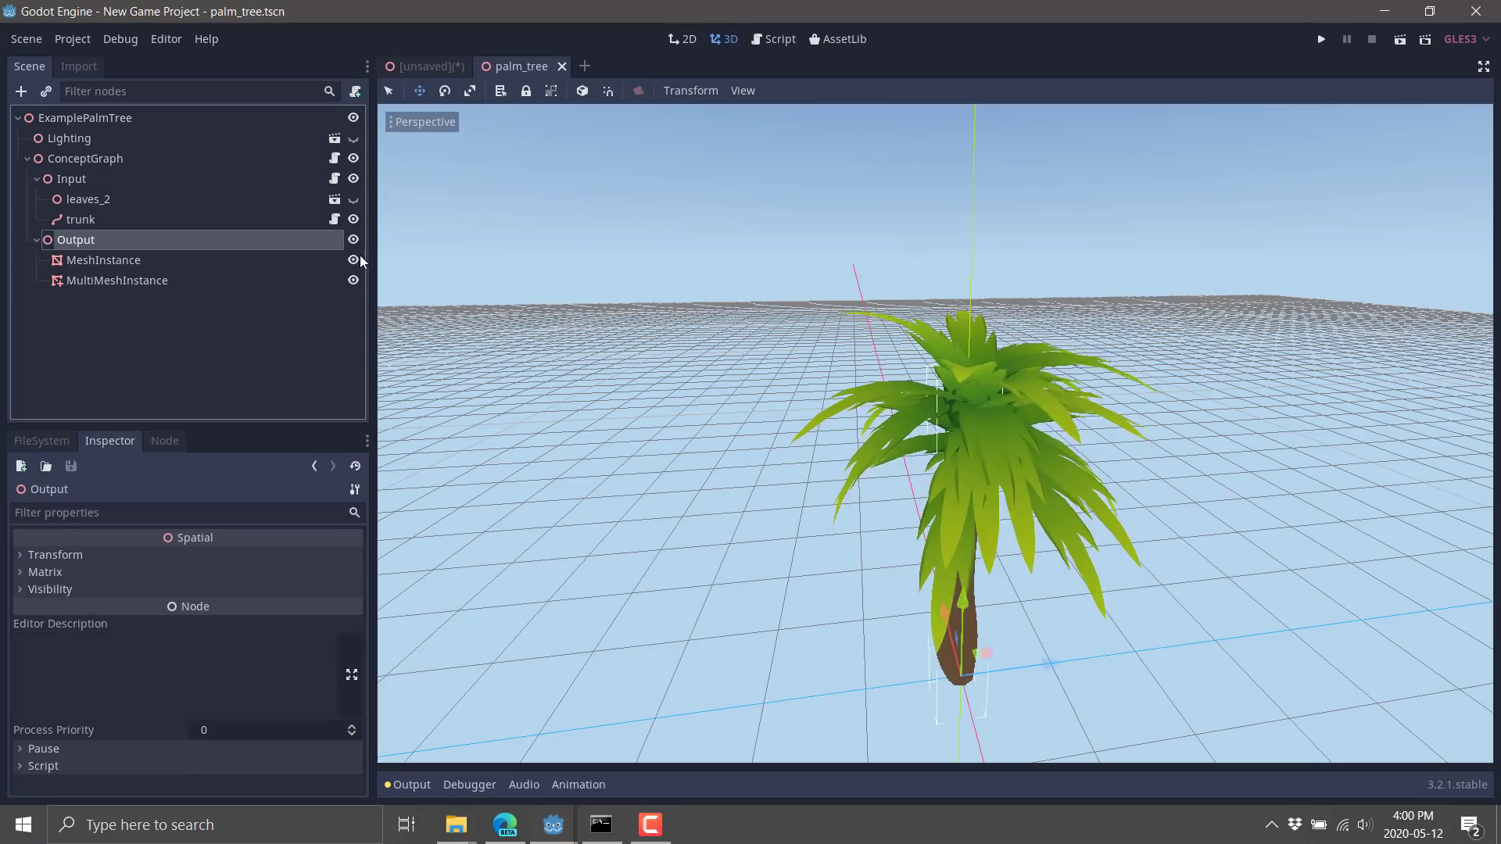
{"action": "left_click", "coordinate": [83, 262]}
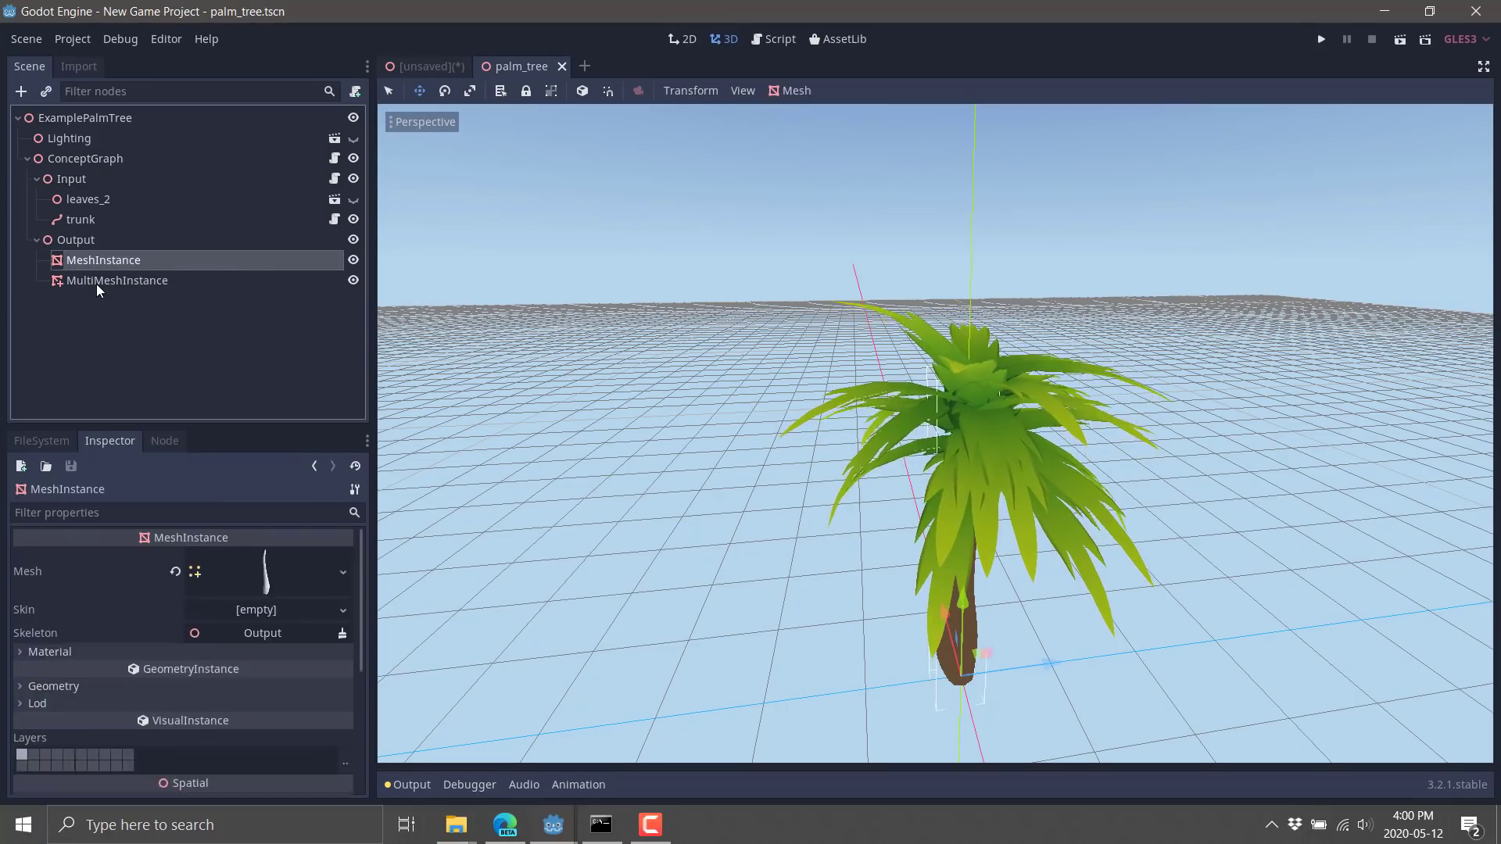
{"action": "left_click", "coordinate": [97, 280]}
{"action": "left_click", "coordinate": [102, 263]}
{"action": "left_click", "coordinate": [100, 279]}
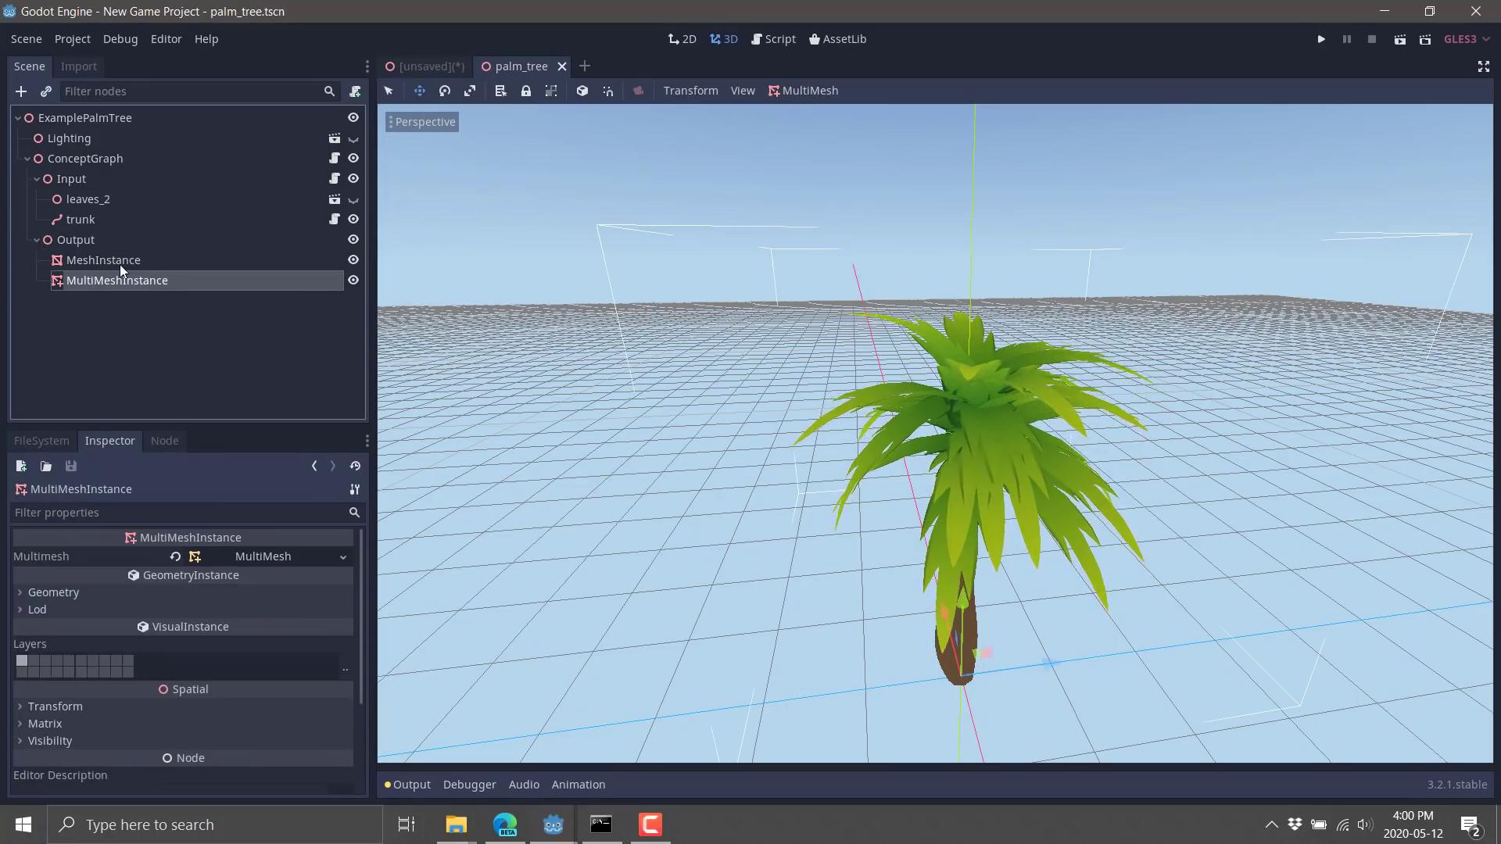
{"action": "left_click", "coordinate": [117, 261]}
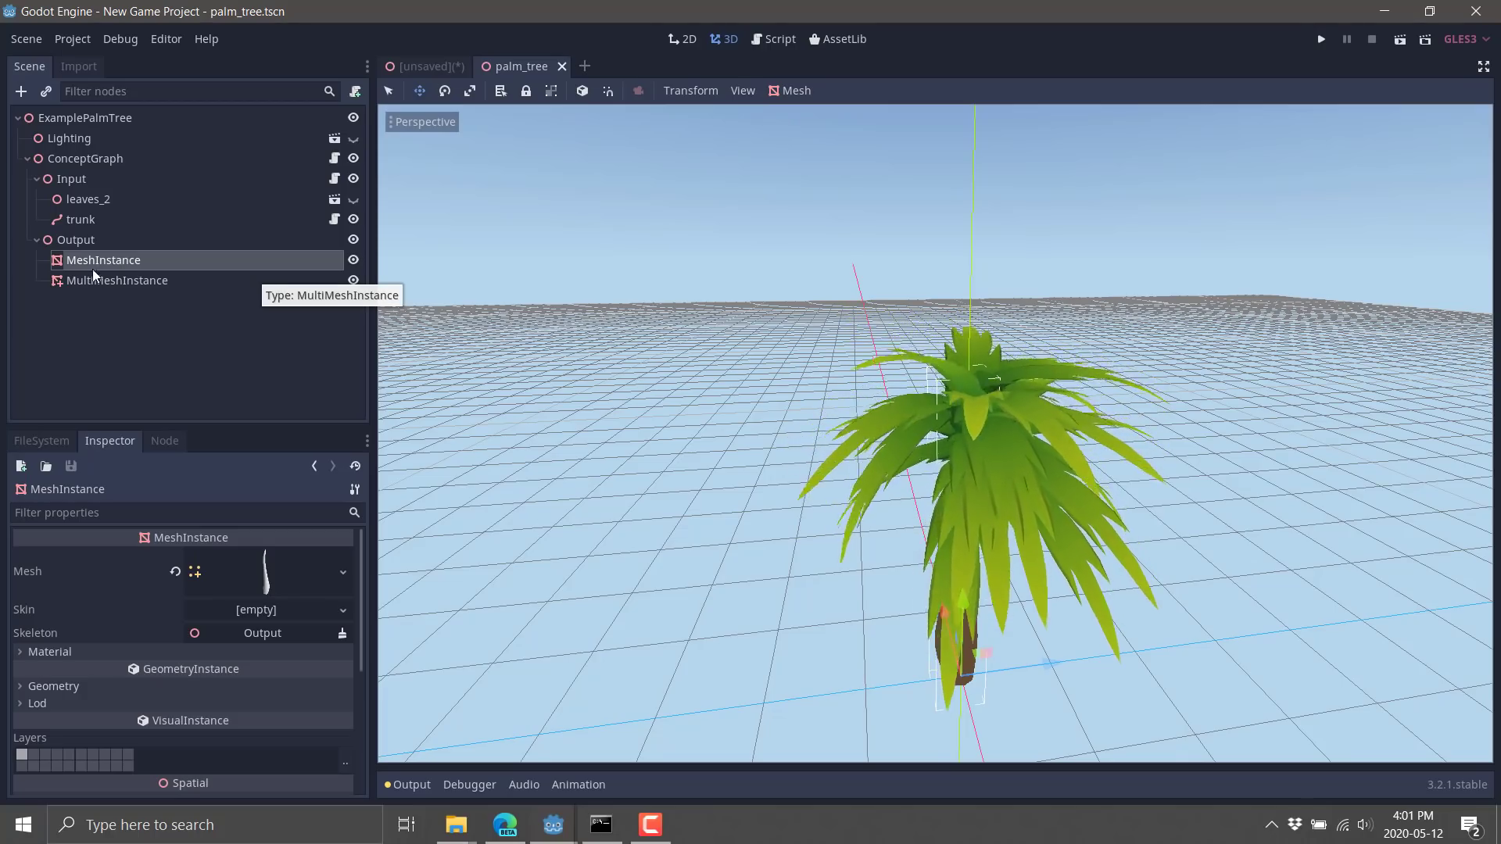
Open the leaves_2 scene in its own tab, close it again, and select the trunk curve
{"action": "left_click", "coordinate": [83, 200]}
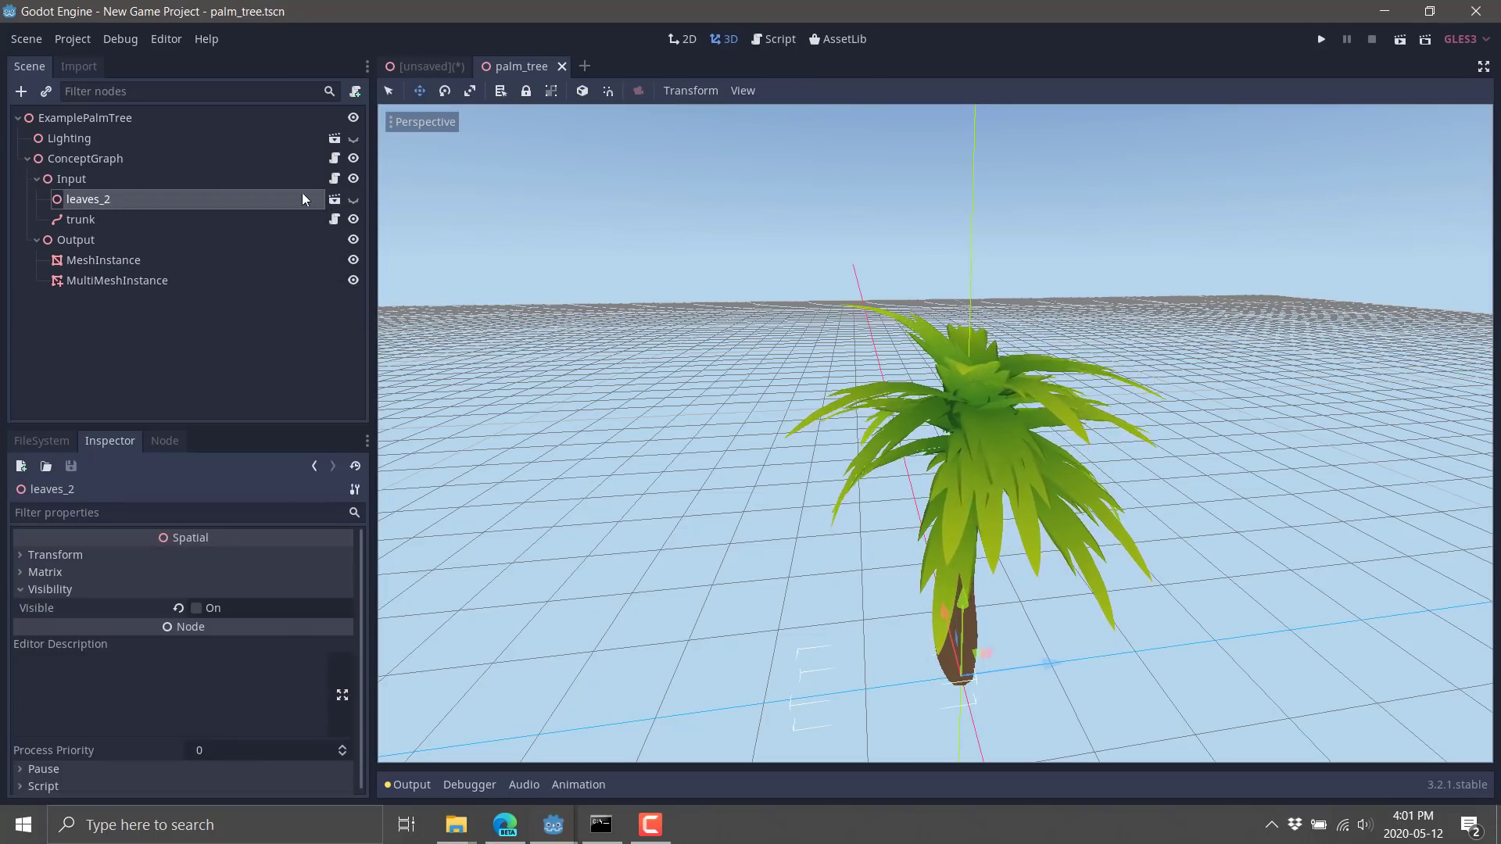
{"action": "left_click", "coordinate": [337, 201]}
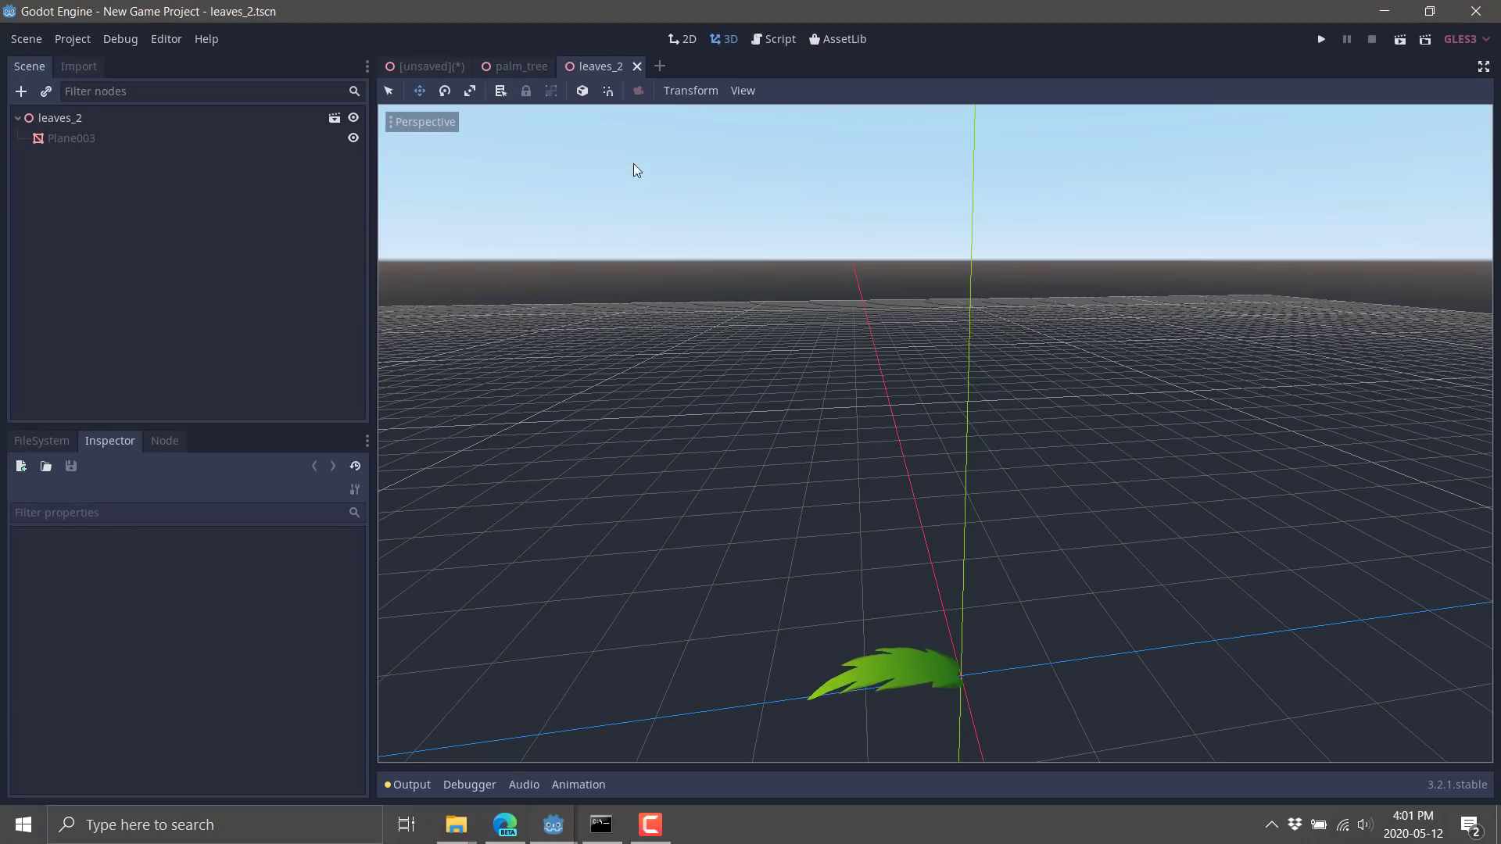
{"action": "left_click", "coordinate": [638, 66]}
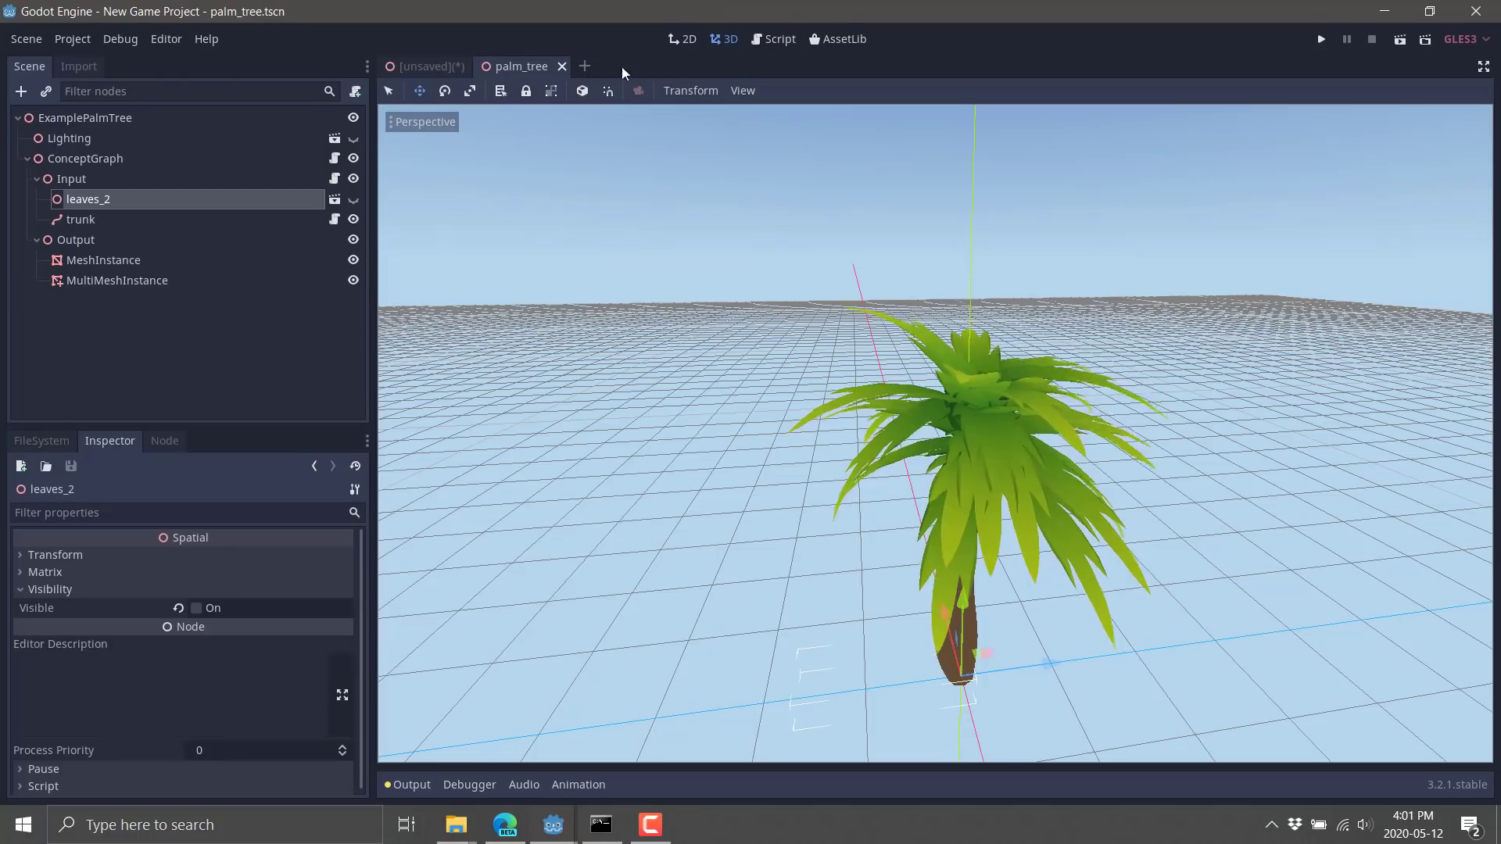
{"action": "left_click", "coordinate": [66, 223]}
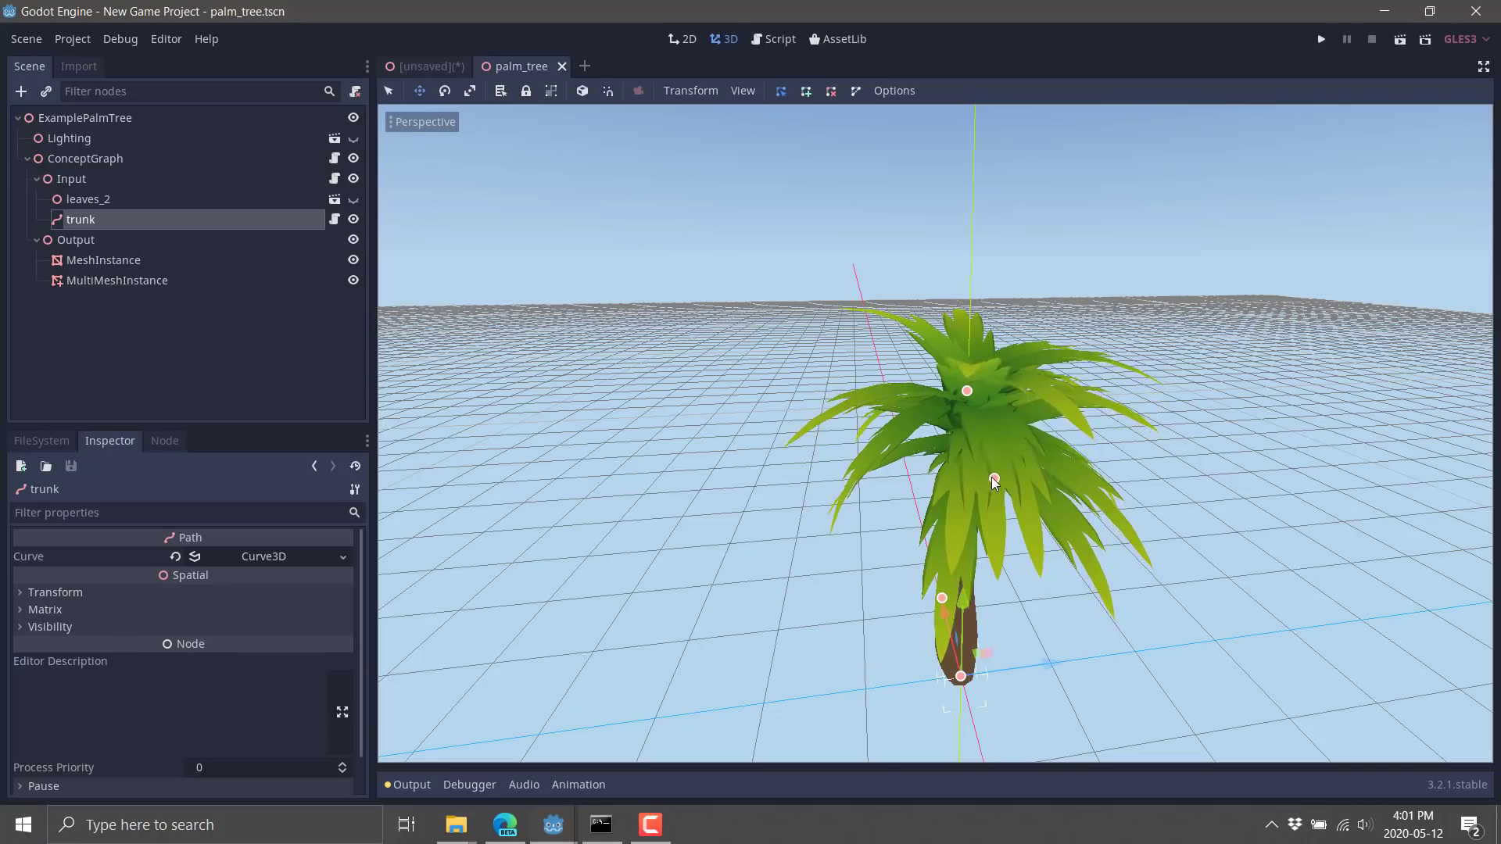
Drag the trunk curve's upper and lower handles left to bend the trunk, then reselect ConceptGraph
{"action": "left_click_drag", "start_coordinate": [992, 477], "coordinate": [875, 466]}
{"action": "left_click_drag", "start_coordinate": [942, 596], "coordinate": [879, 585]}
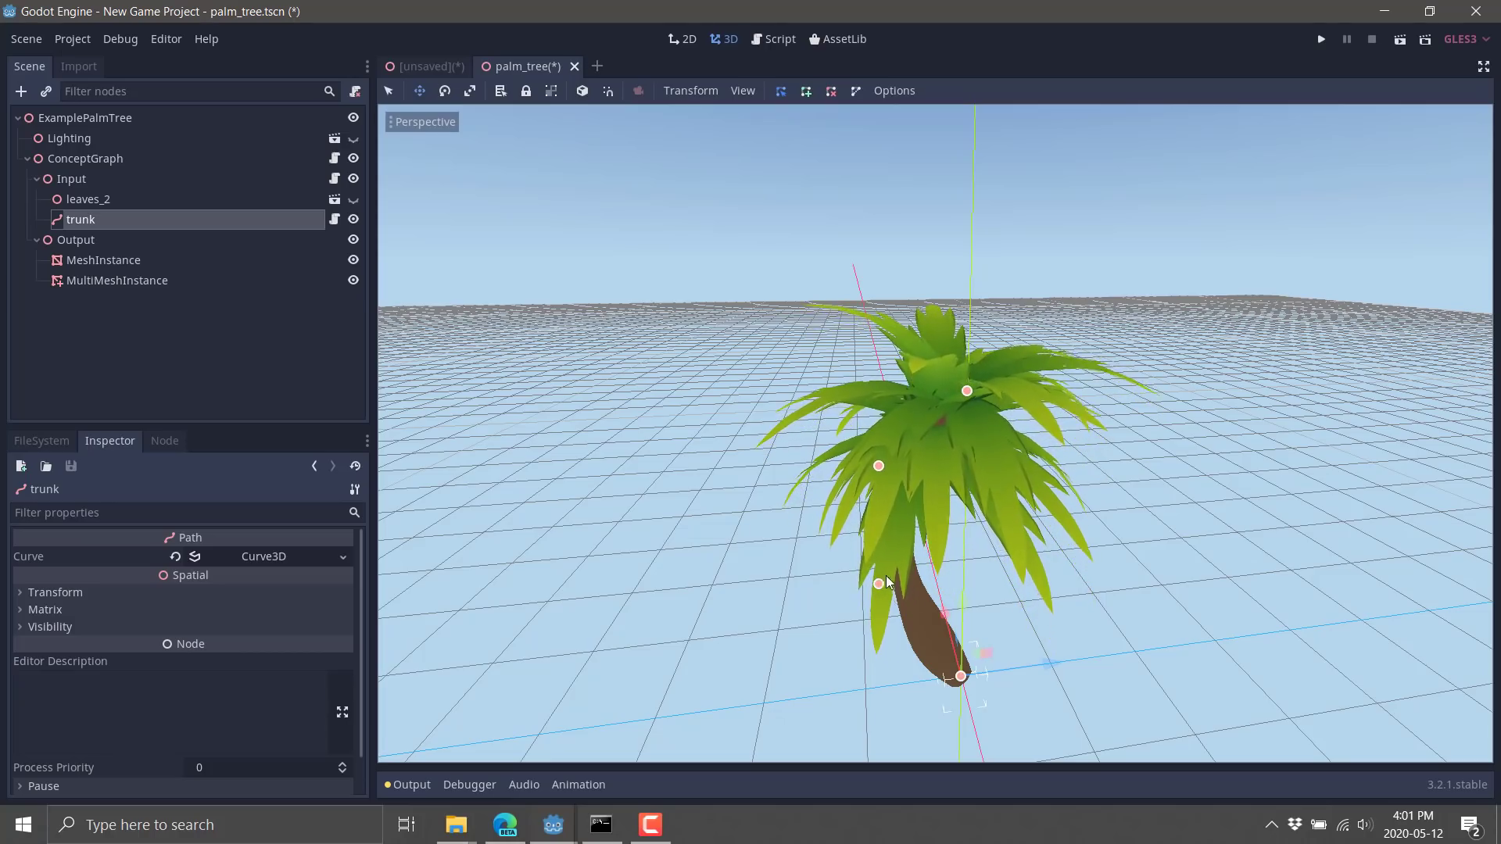
{"action": "left_click_drag", "start_coordinate": [881, 586], "coordinate": [911, 588]}
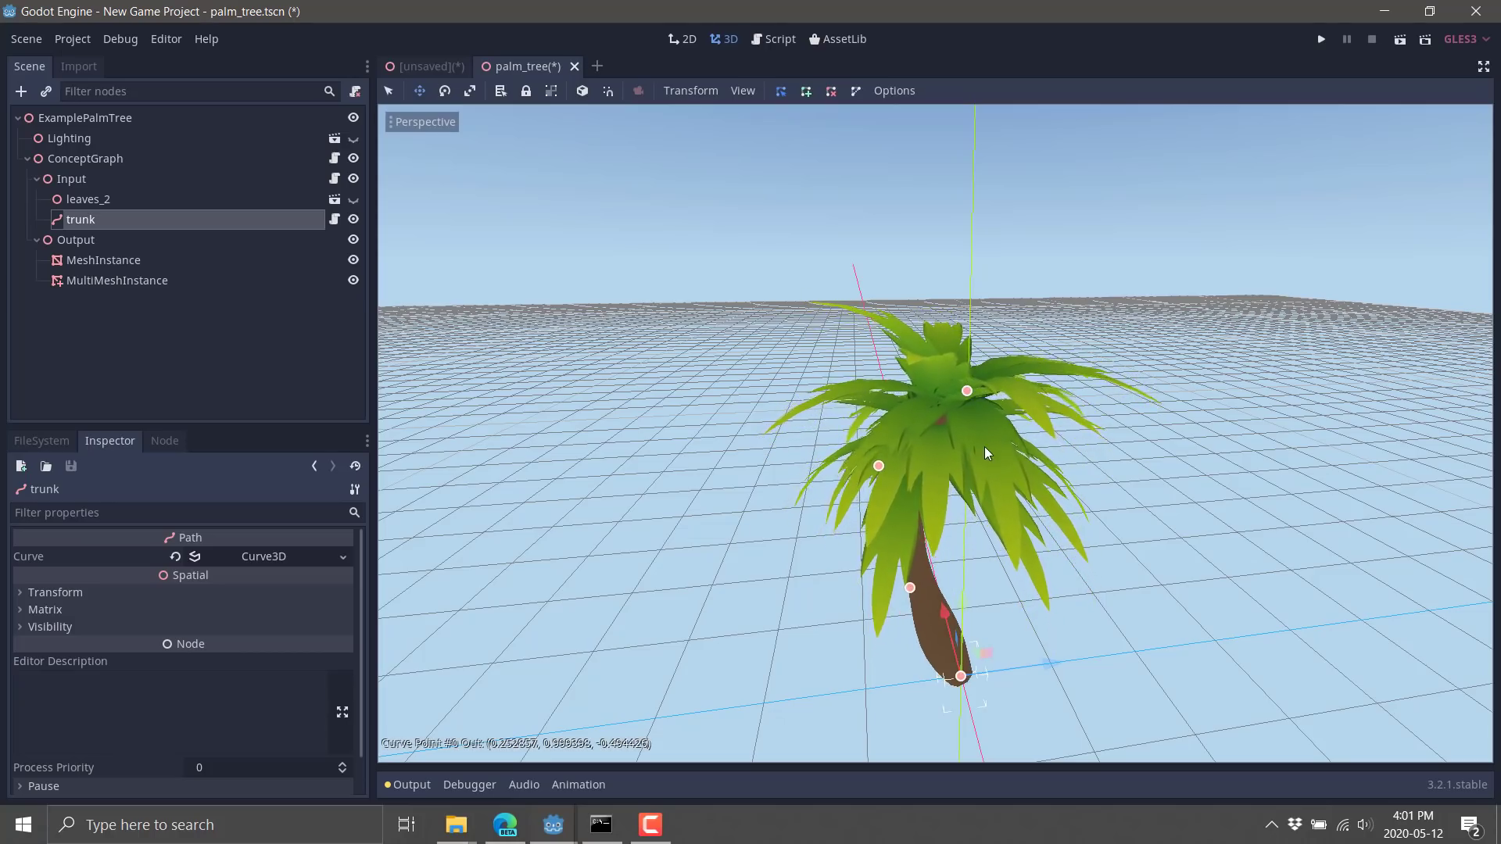
{"action": "left_click", "coordinate": [96, 166]}
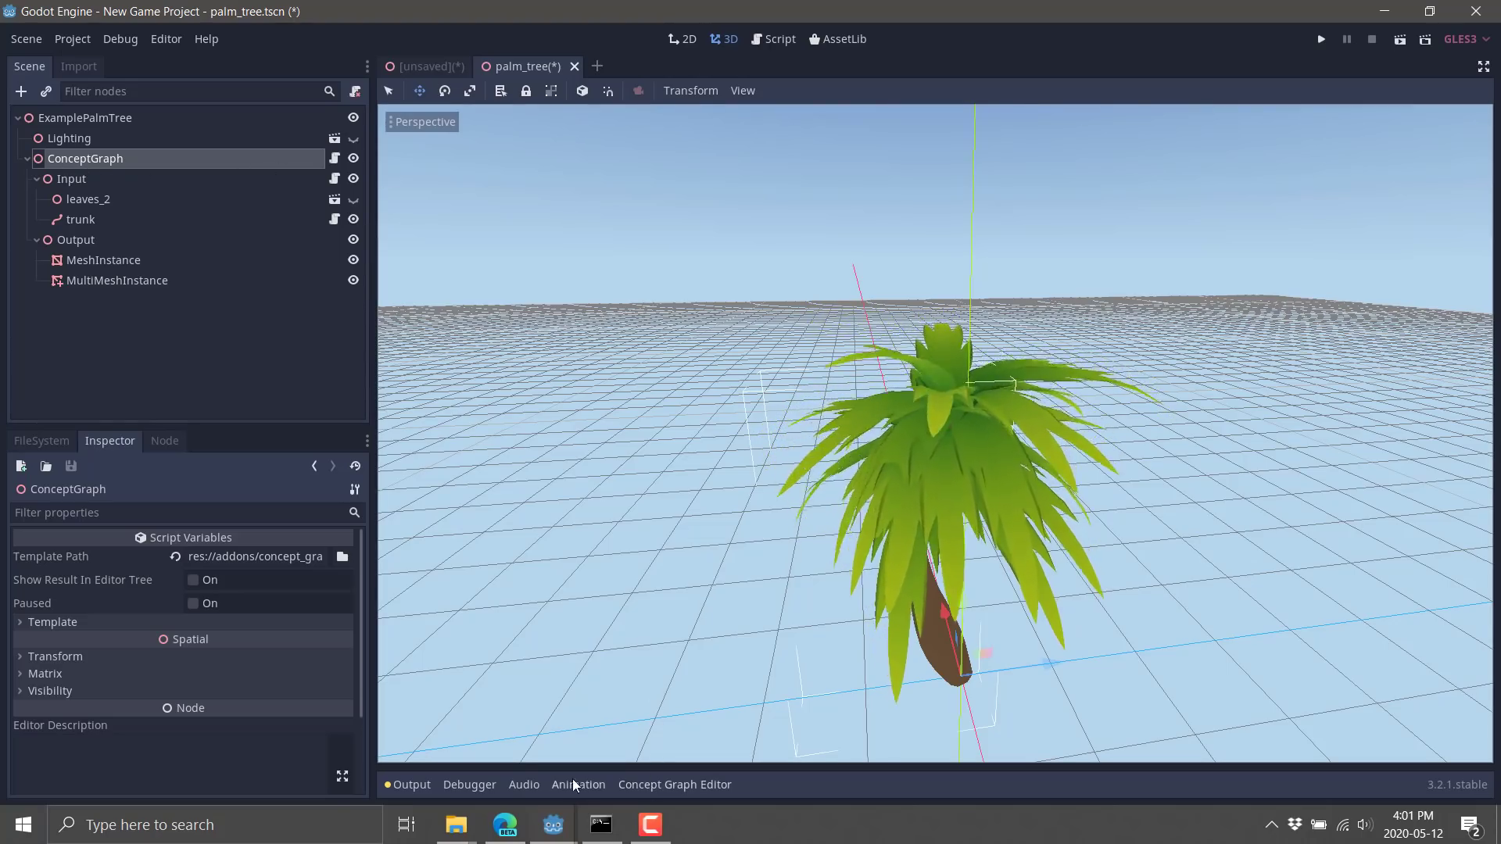
Open the Concept Graph Editor and pan to the trunk mesh generation and resolution nodes
{"action": "left_click", "coordinate": [654, 786]}
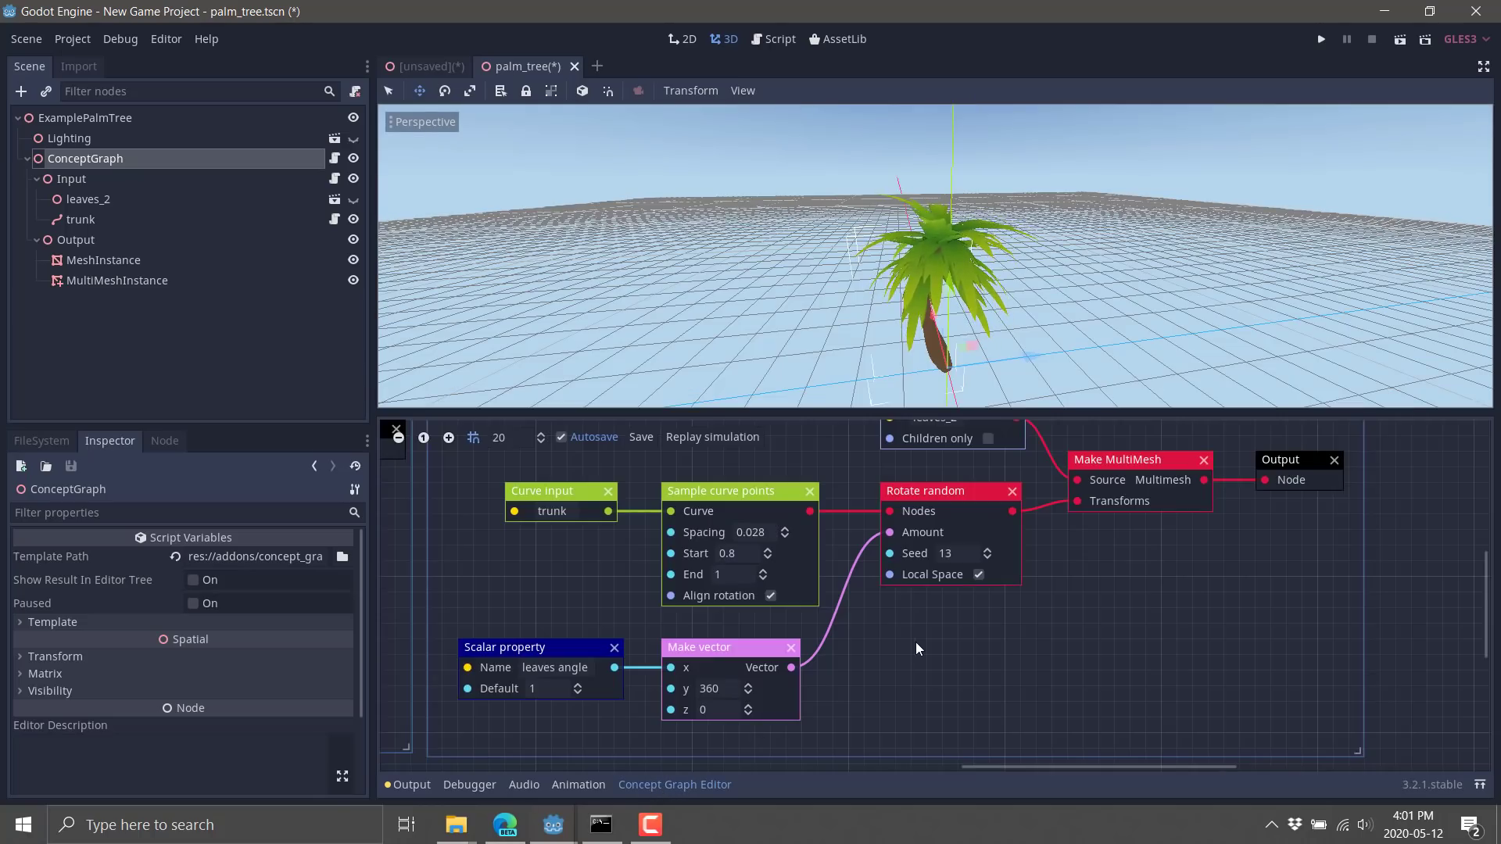
{"action": "scroll", "coordinate": [1016, 649], "scroll_direction": "up", "scroll_amount": 5}
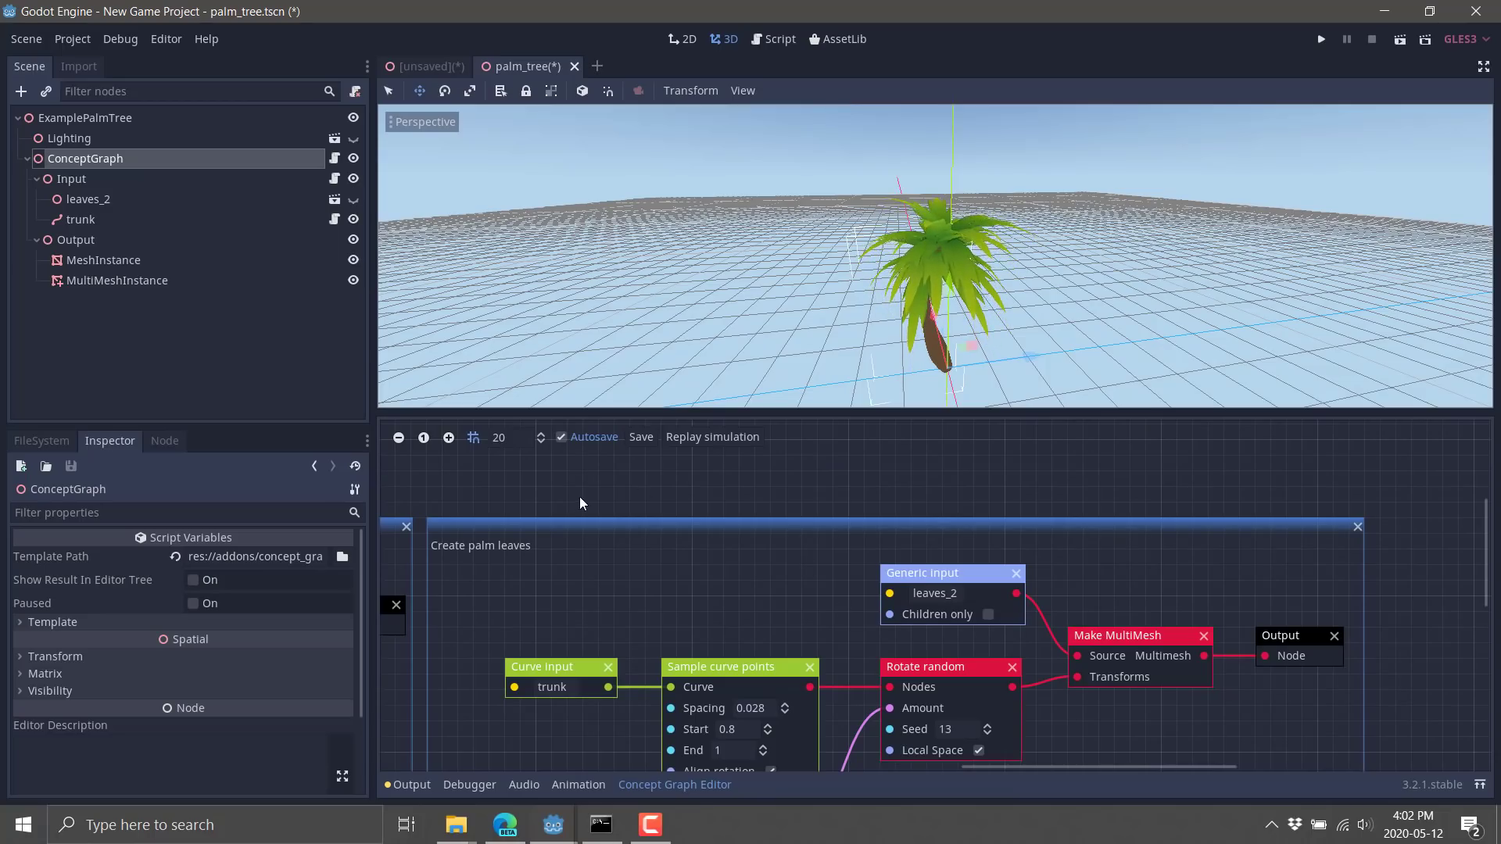
{"action": "scroll", "coordinate": [704, 484], "scroll_direction": "left", "scroll_amount": 10, "text": "shift"}
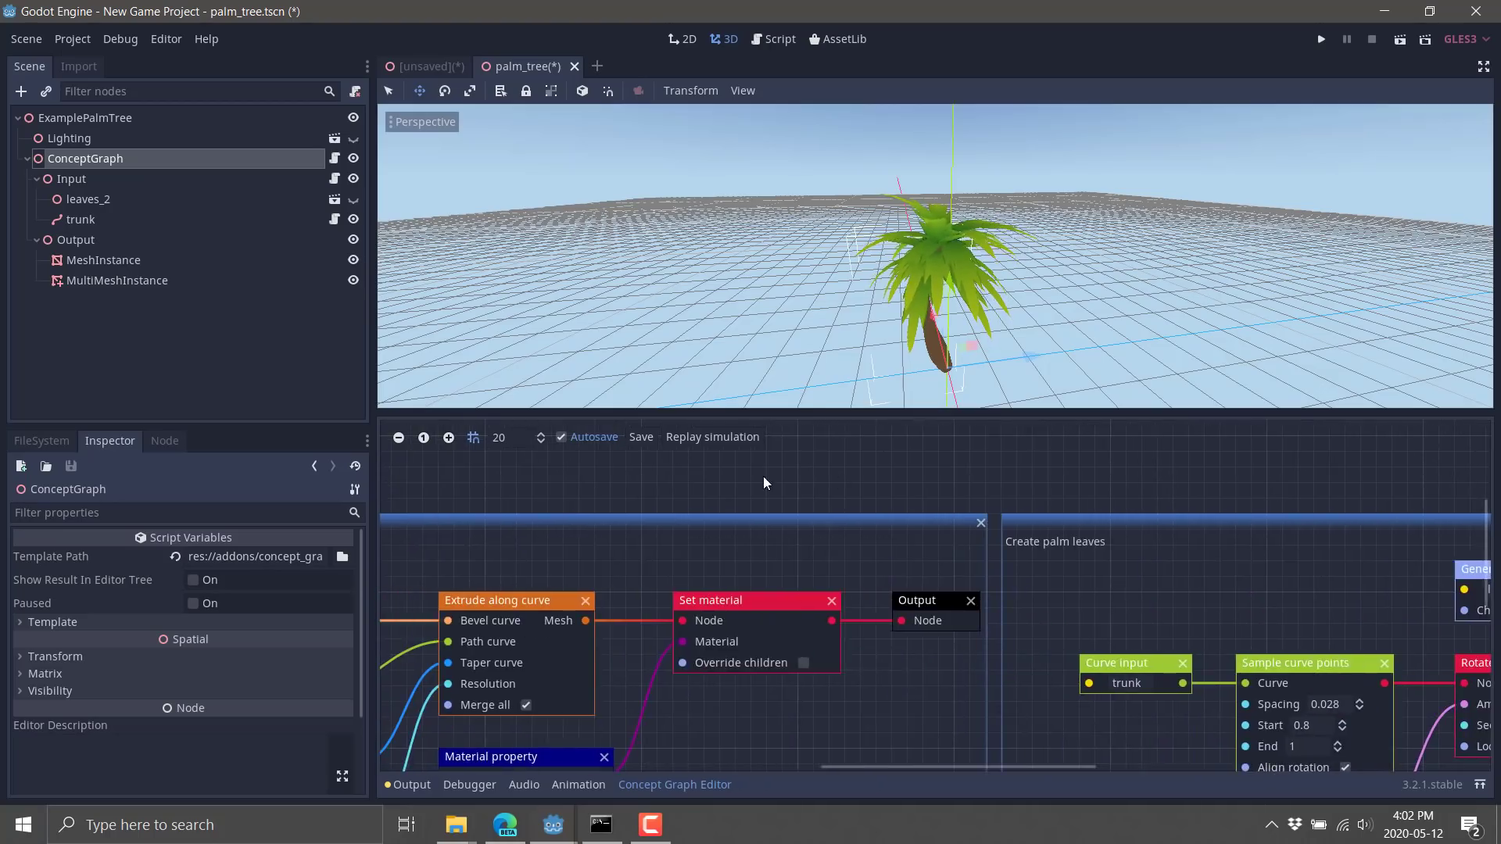
{"action": "middle_click_drag", "start_coordinate": [764, 479], "coordinate": [1140, 477]}
{"action": "middle_click_drag", "start_coordinate": [646, 473], "coordinate": [984, 472]}
{"action": "middle_click_drag", "start_coordinate": [711, 477], "coordinate": [815, 463]}
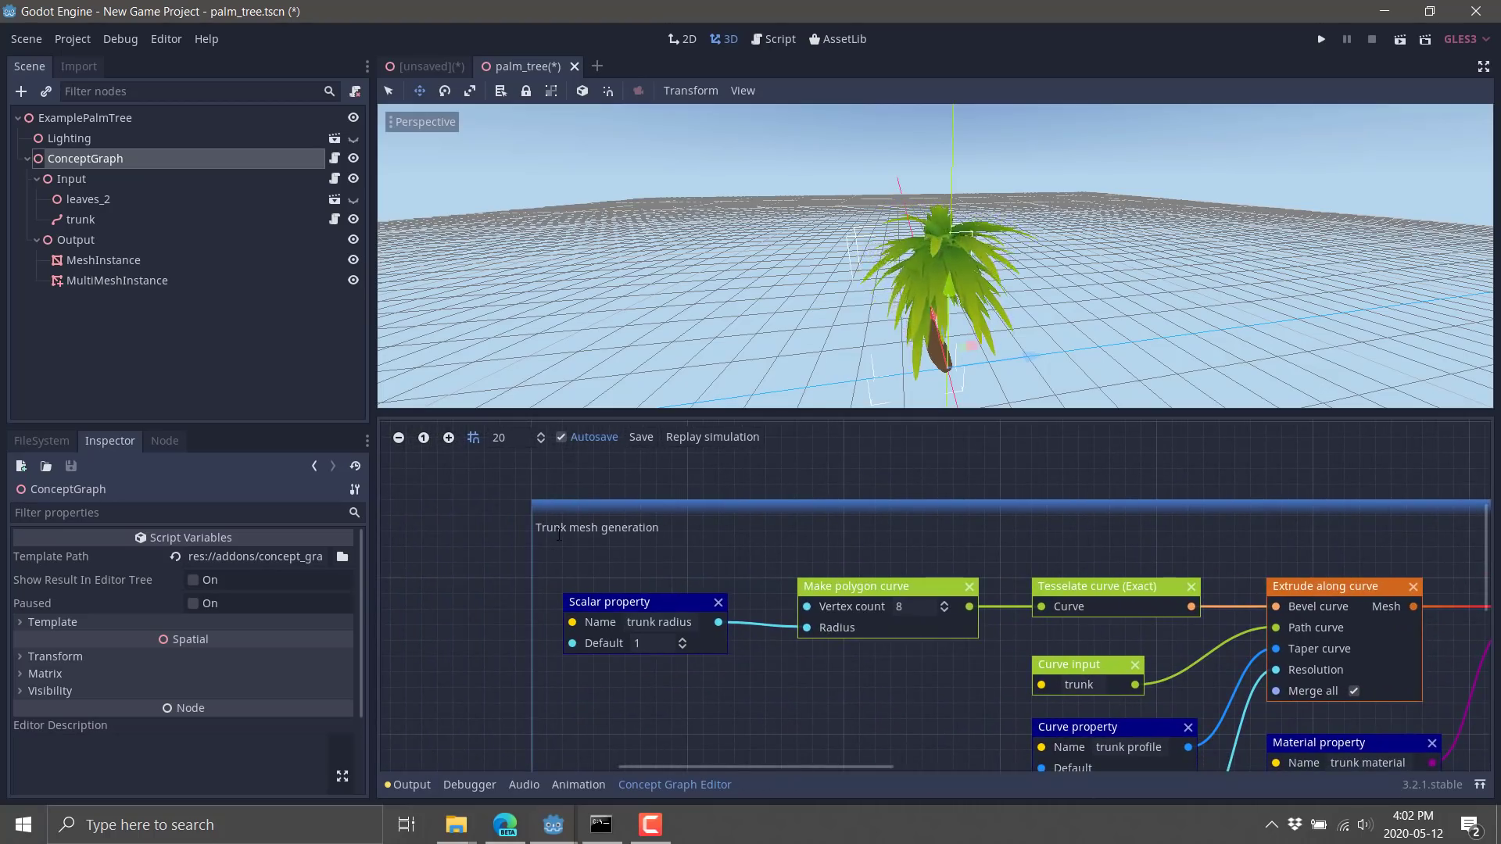
{"action": "middle_click_drag", "start_coordinate": [861, 541], "coordinate": [810, 456]}
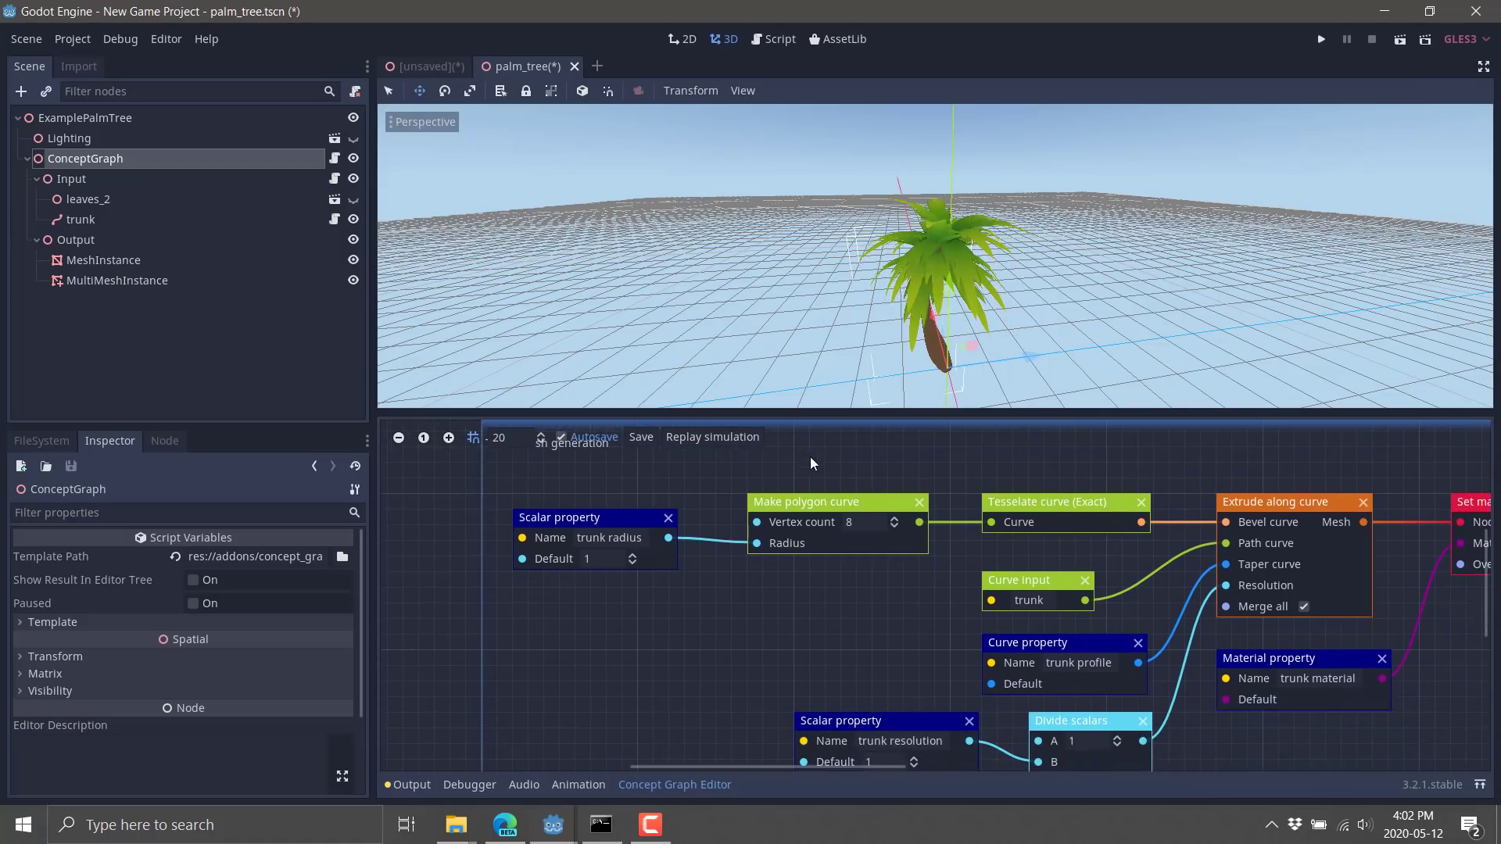
{"action": "middle_click_drag", "start_coordinate": [733, 690], "coordinate": [842, 646]}
{"action": "scroll", "coordinate": [744, 646], "scroll_direction": "down", "scroll_amount": 2}
{"action": "scroll", "coordinate": [842, 645], "scroll_direction": "down", "scroll_amount": 4}
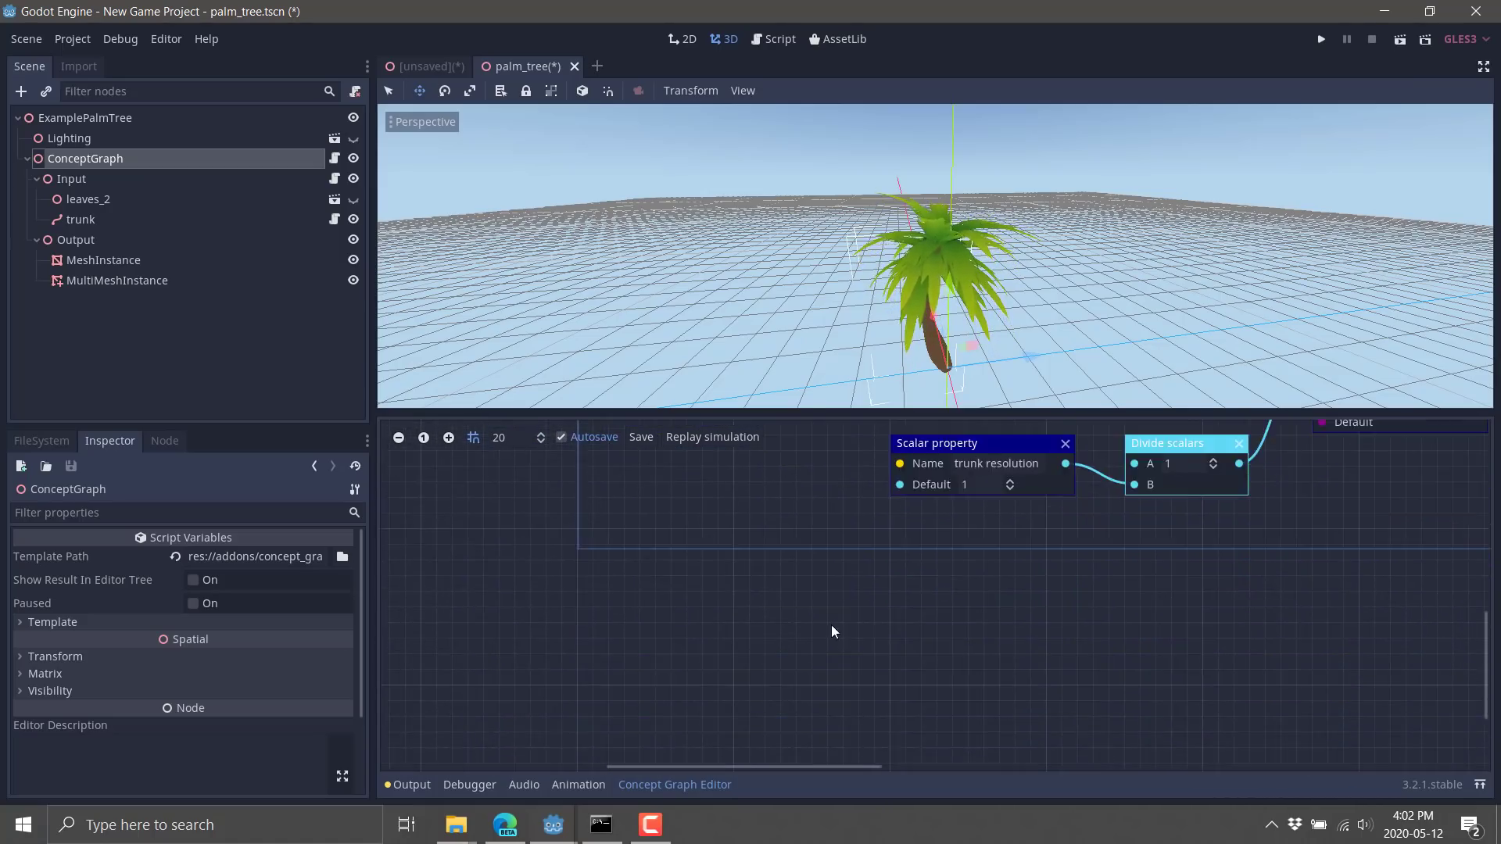
{"action": "scroll", "coordinate": [832, 626], "scroll_direction": "up", "scroll_amount": 2}
Zoom out to see the whole trunk graph, then zoom back in on its nodes
{"action": "left_click", "coordinate": [399, 438]}
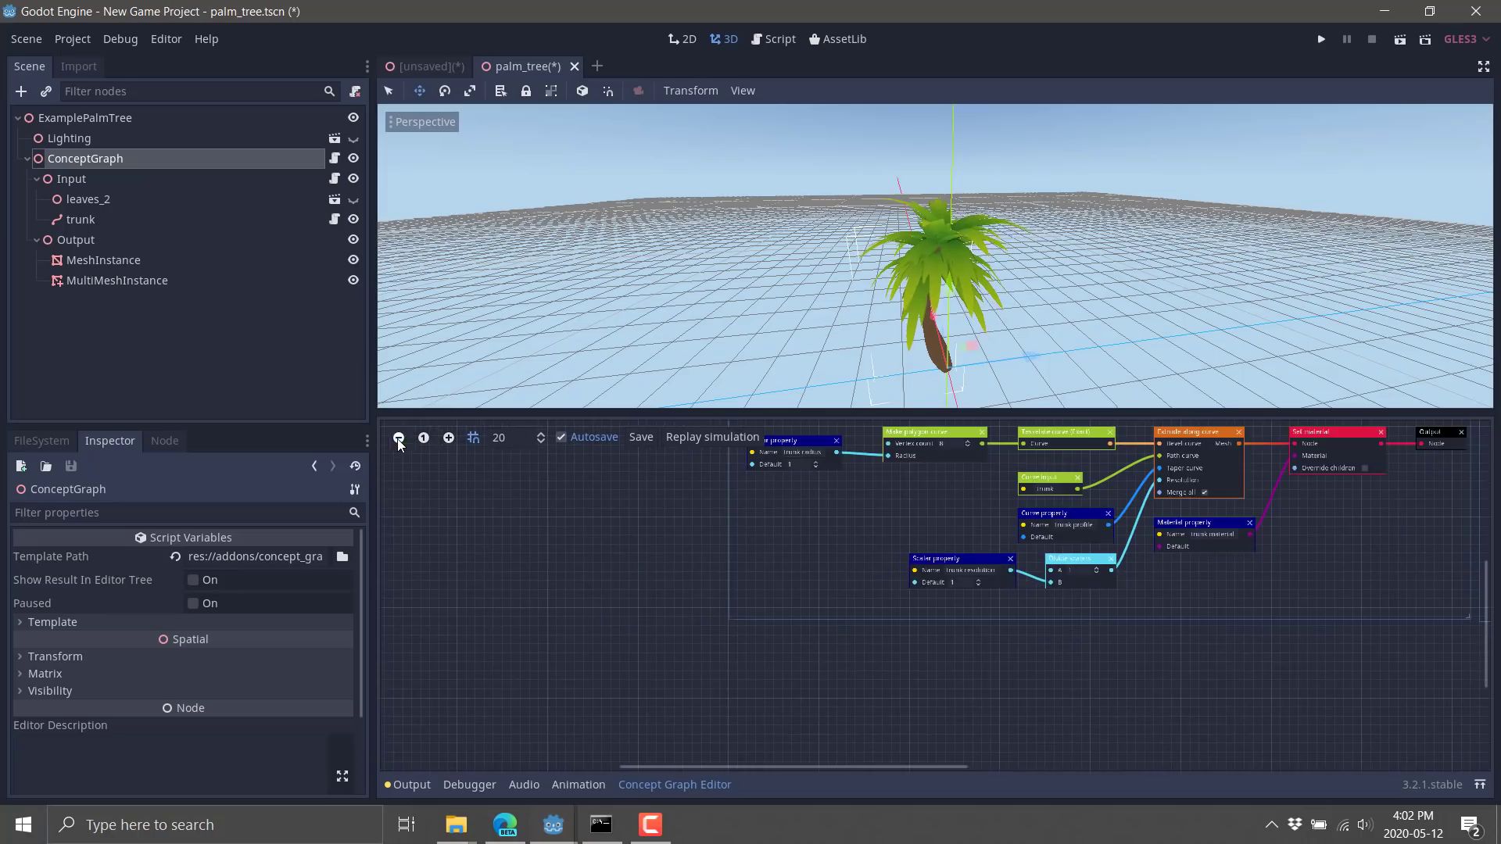
{"action": "scroll", "coordinate": [959, 621], "scroll_direction": "right", "scroll_amount": 10}
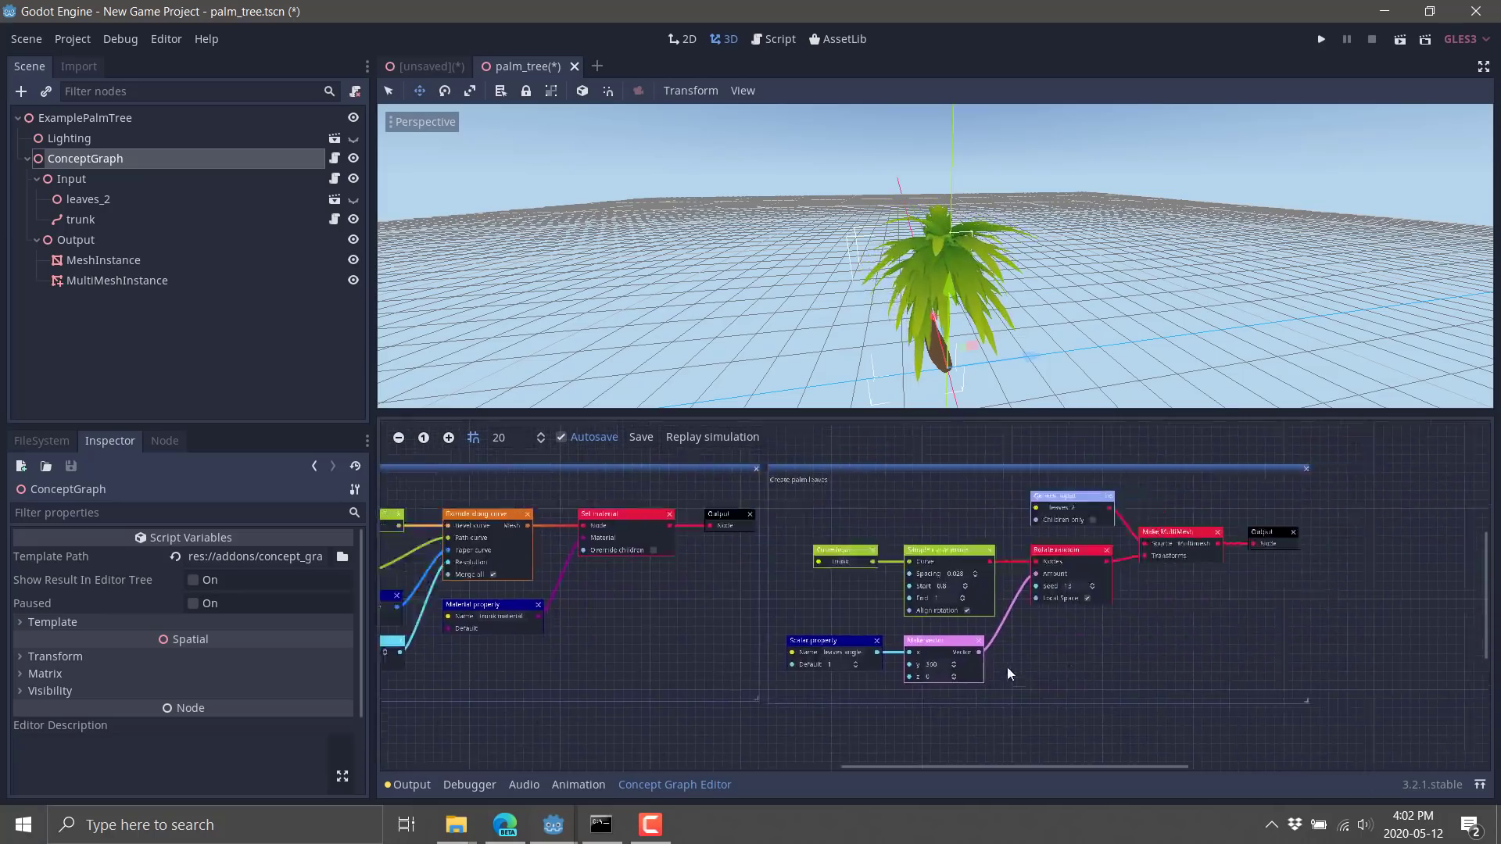
{"action": "scroll", "coordinate": [1079, 659], "scroll_direction": "left", "scroll_amount": 8}
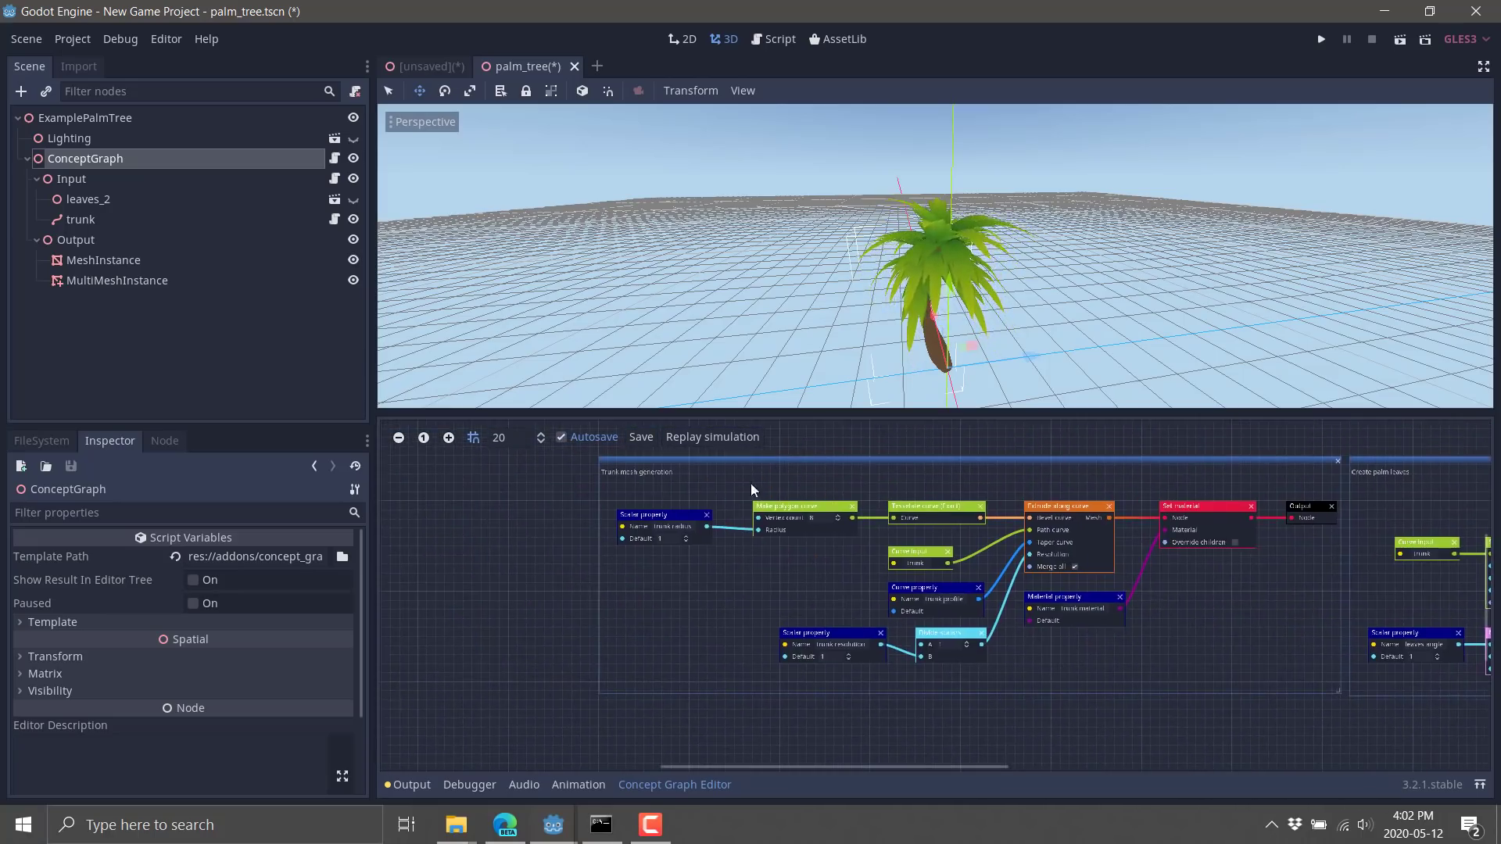
{"action": "left_click", "coordinate": [450, 438]}
{"action": "left_click", "coordinate": [450, 438]}
{"action": "left_click", "coordinate": [450, 438]}
{"action": "left_click", "coordinate": [450, 438]}
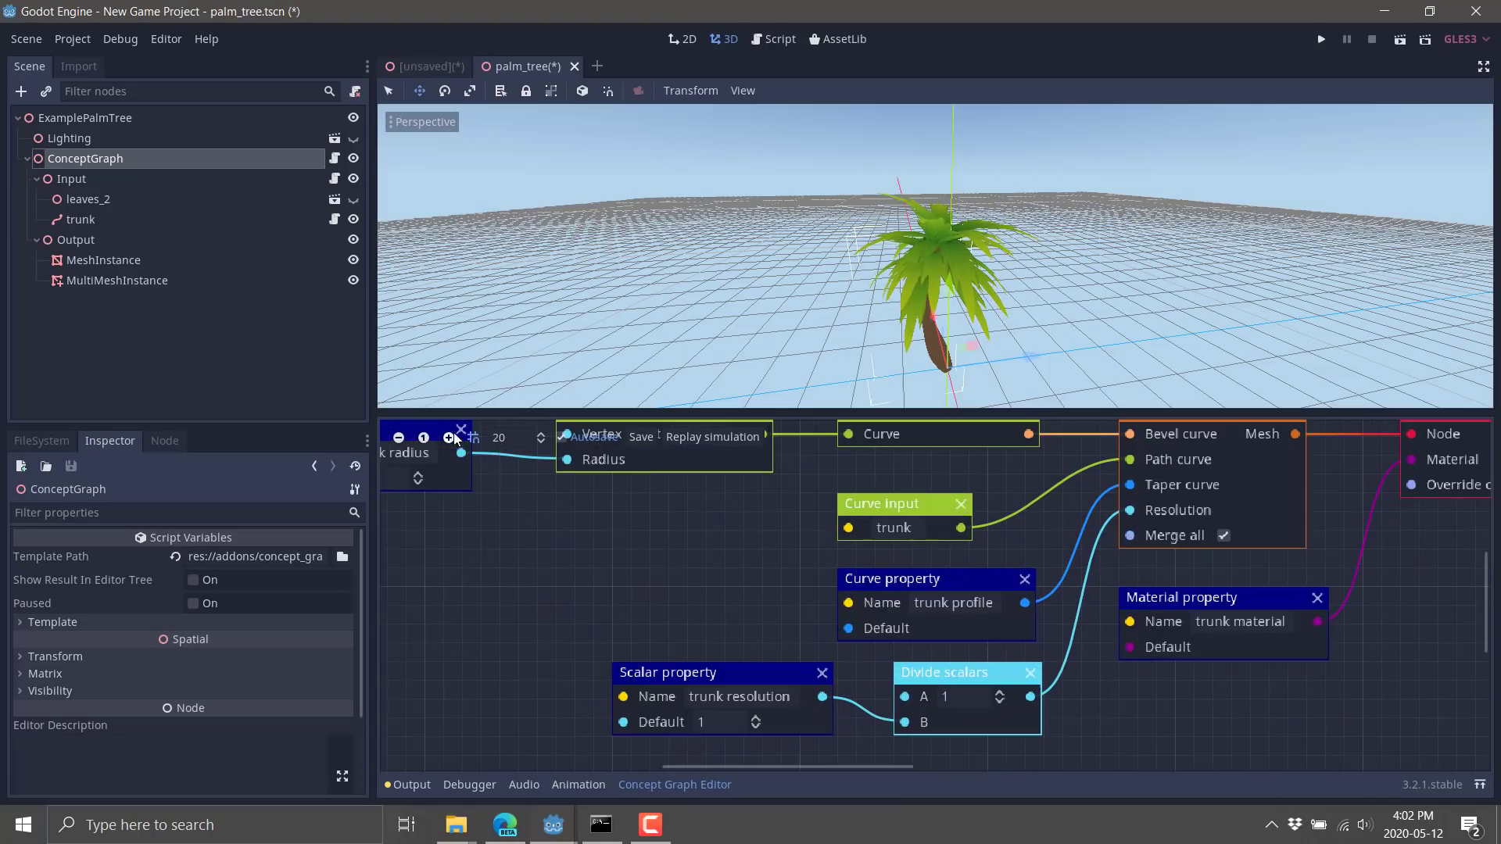
{"action": "middle_click_drag", "start_coordinate": [653, 588], "coordinate": [925, 705]}
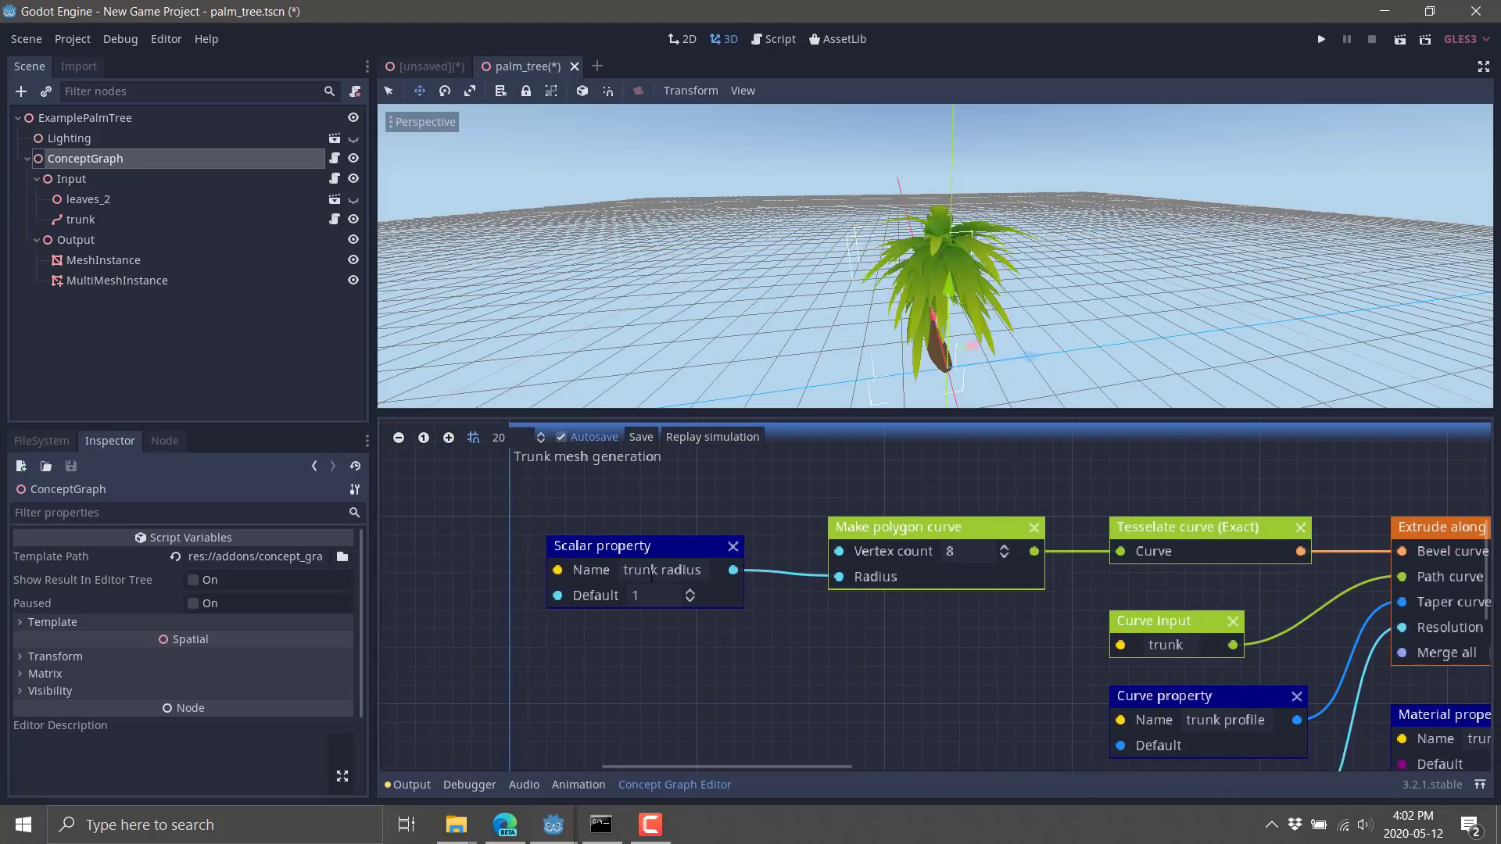
{"action": "scroll", "coordinate": [797, 699], "scroll_direction": "right", "scroll_amount": 4}
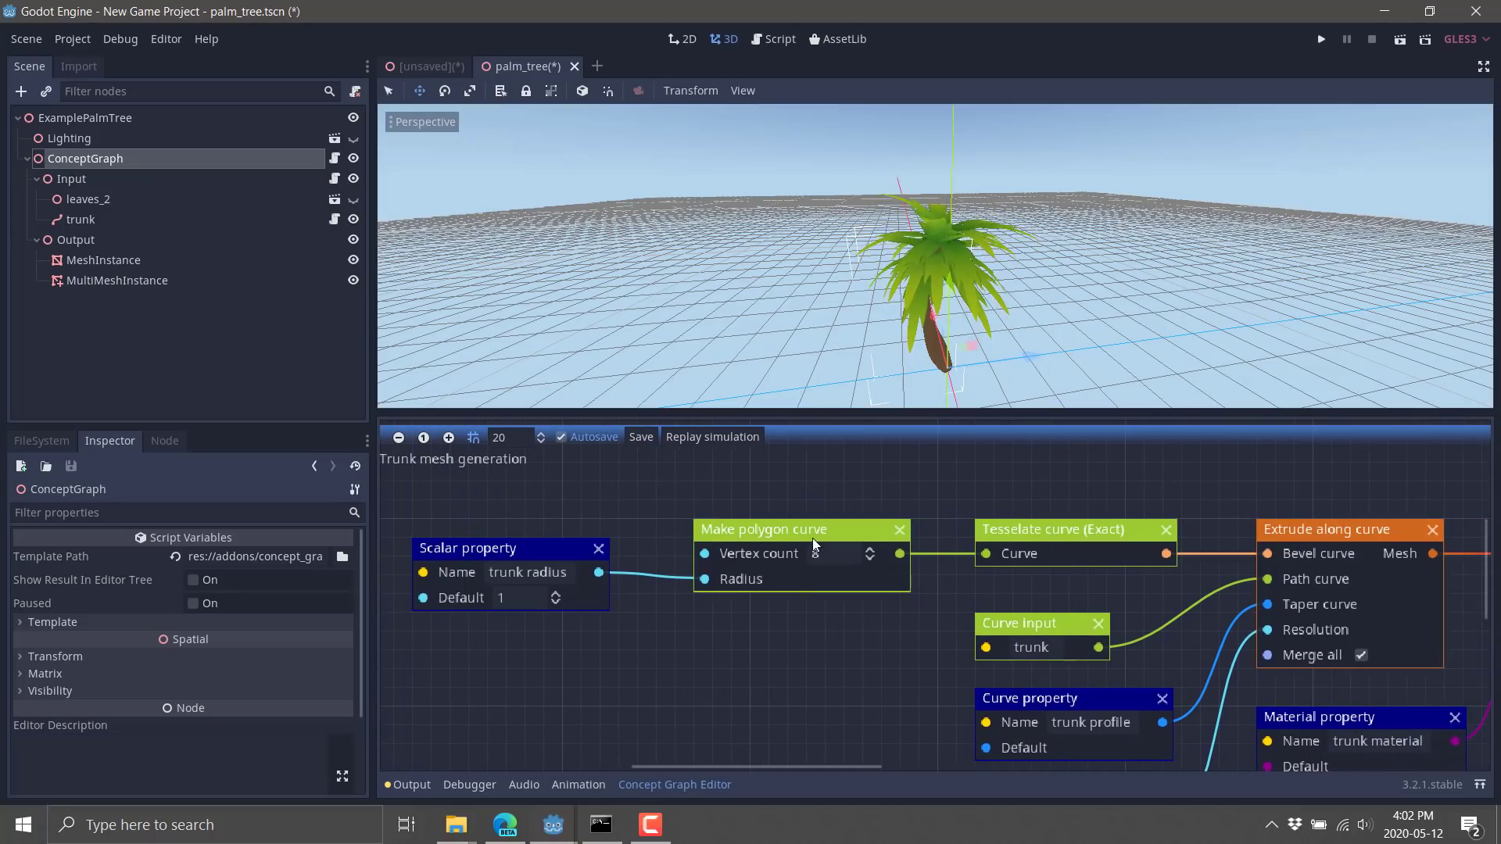
{"action": "scroll", "coordinate": [695, 644], "scroll_direction": "right", "scroll_amount": 5}
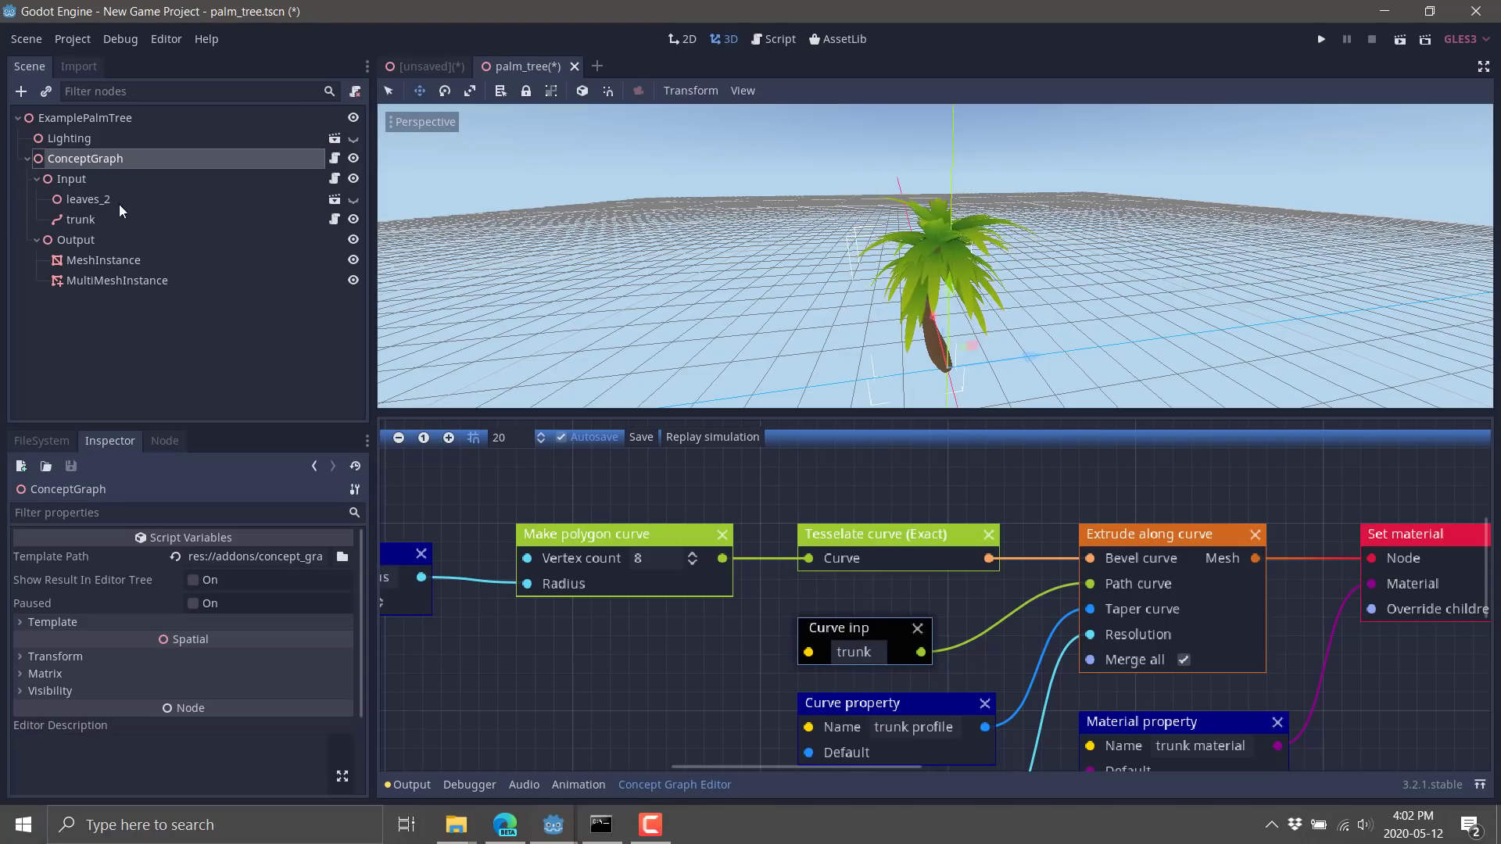
Pan the graph to the Set material and Output nodes and inspect the trunk's Output and MeshInstance
{"action": "left_click", "coordinate": [89, 222]}
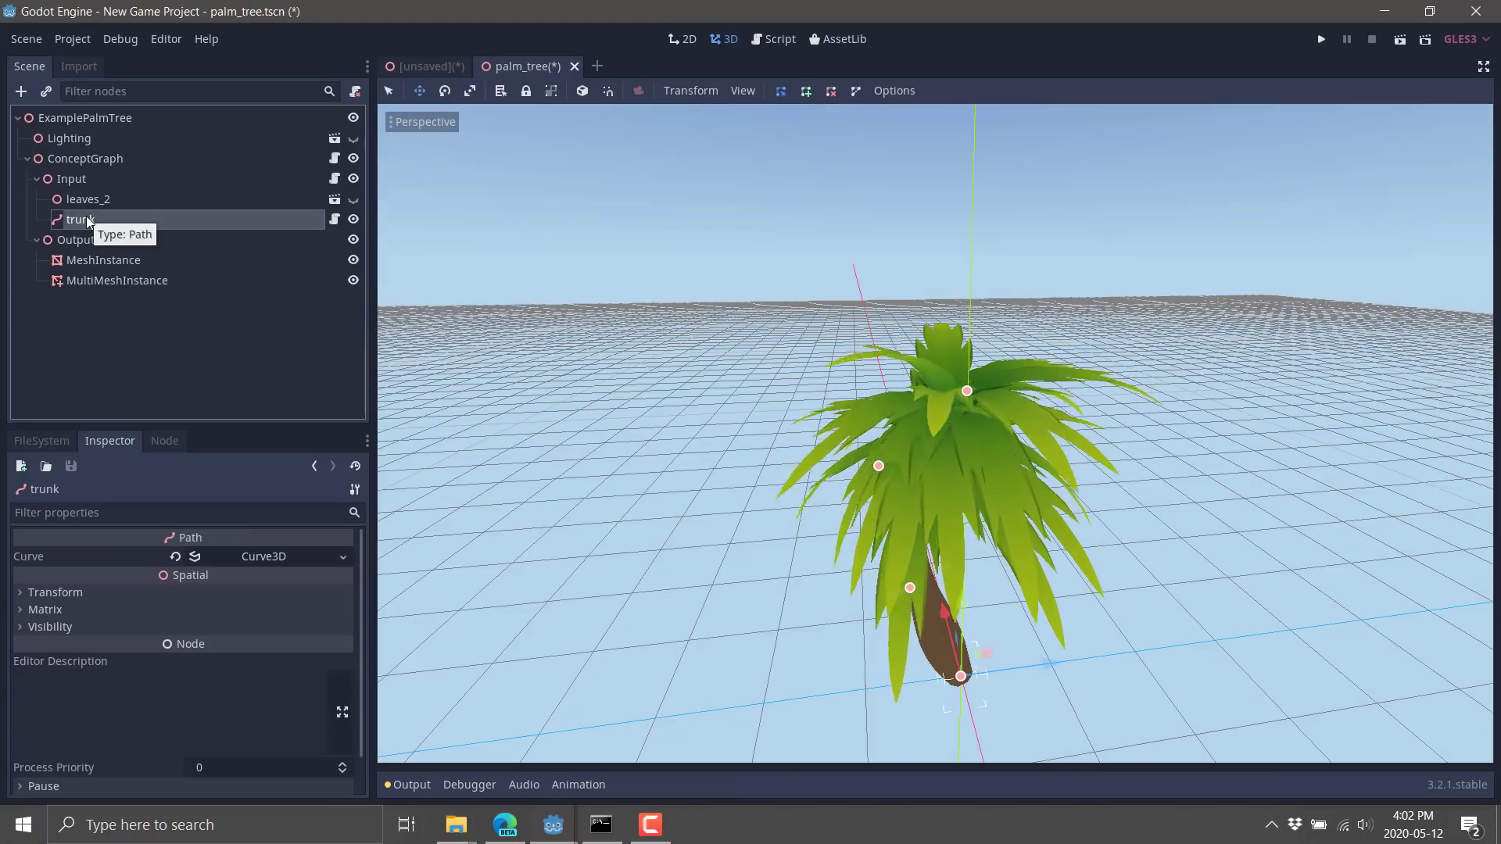
{"action": "left_click", "coordinate": [84, 158]}
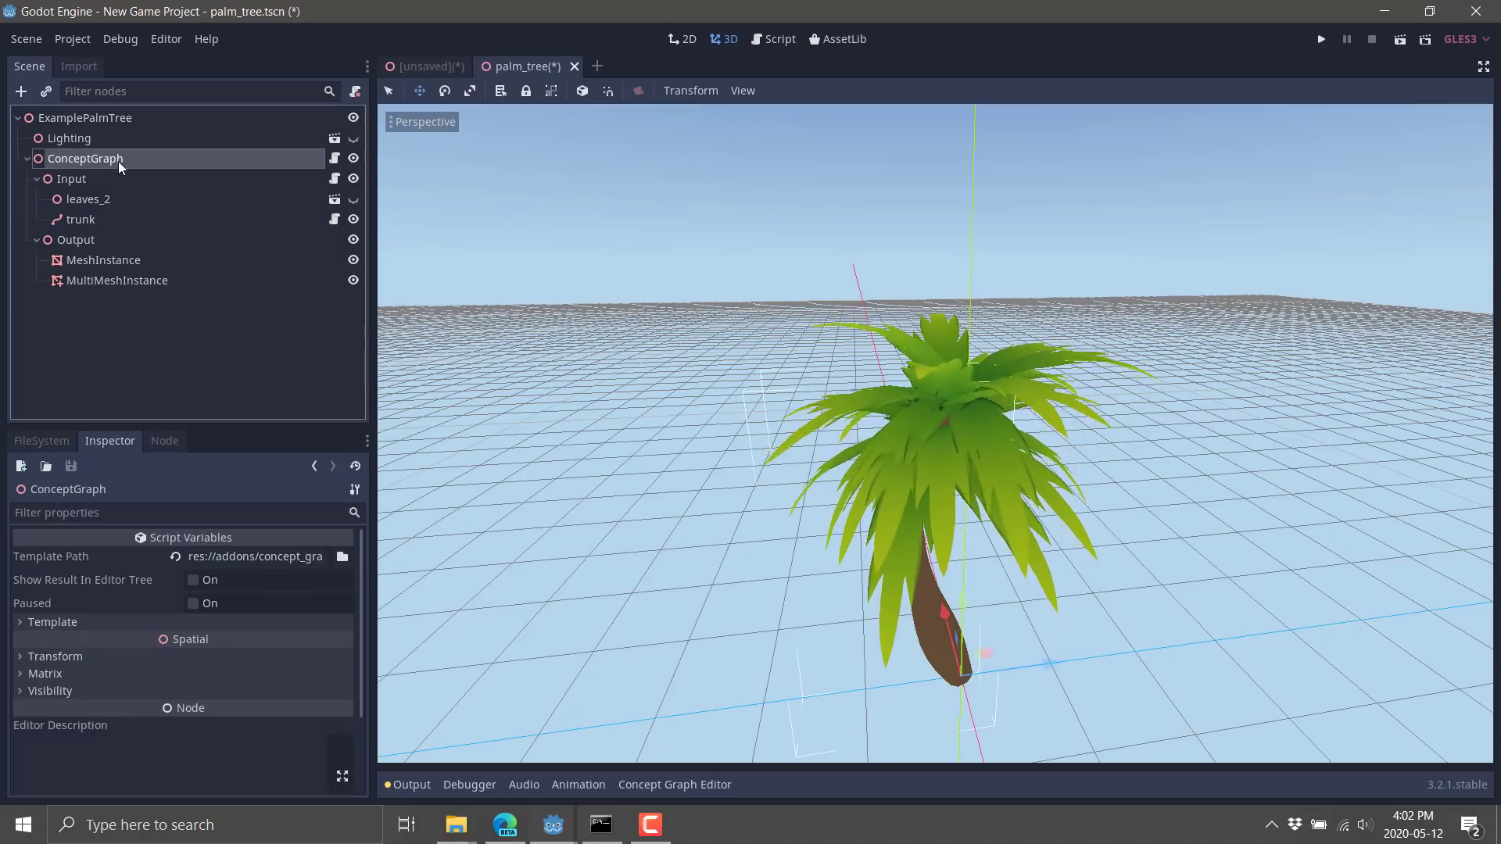
{"action": "left_click", "coordinate": [676, 785]}
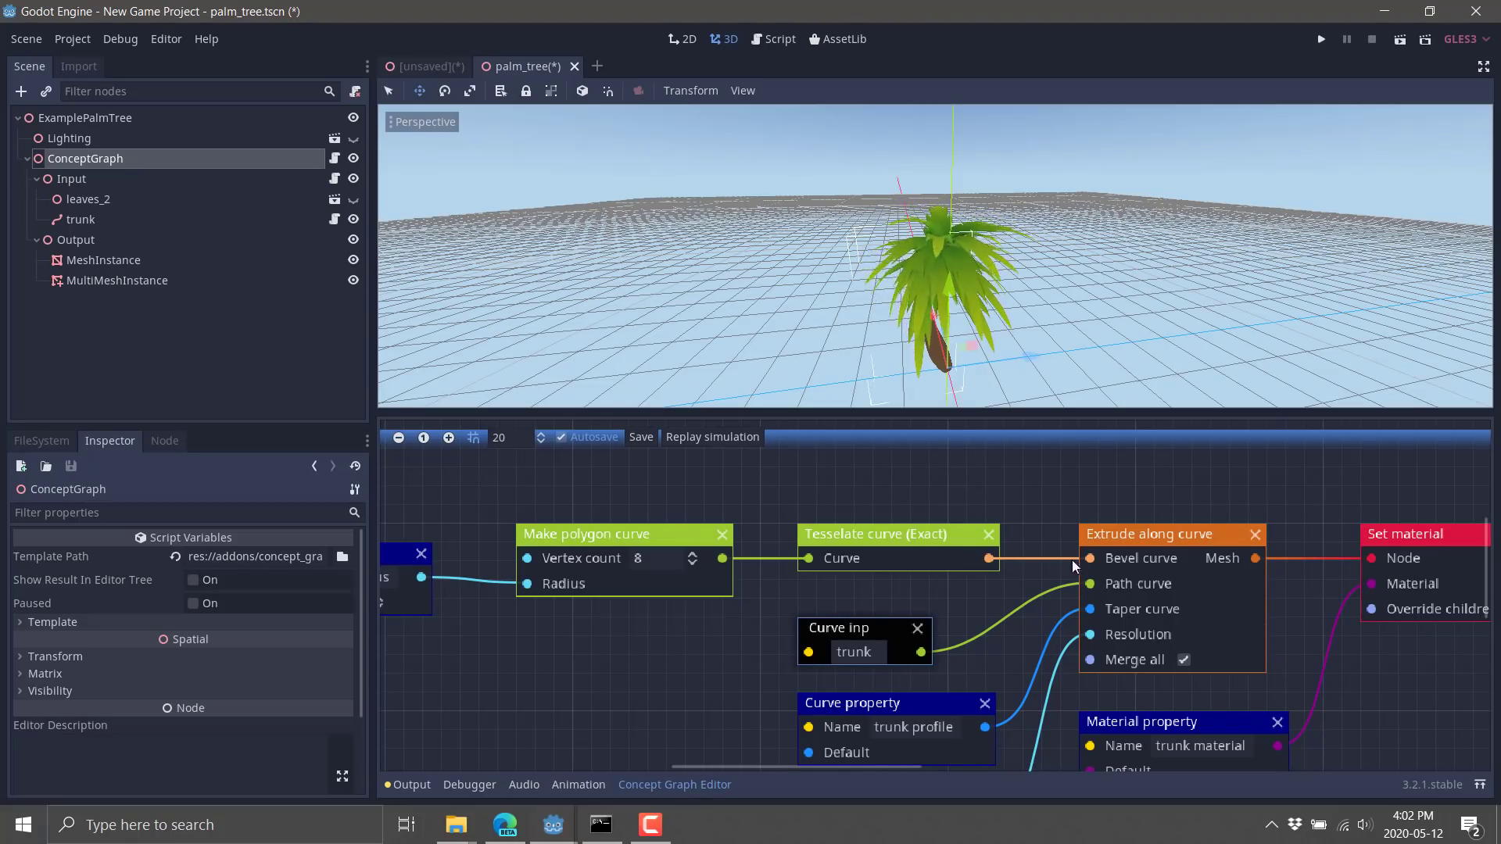
{"action": "middle_click_drag", "start_coordinate": [1078, 509], "coordinate": [701, 514]}
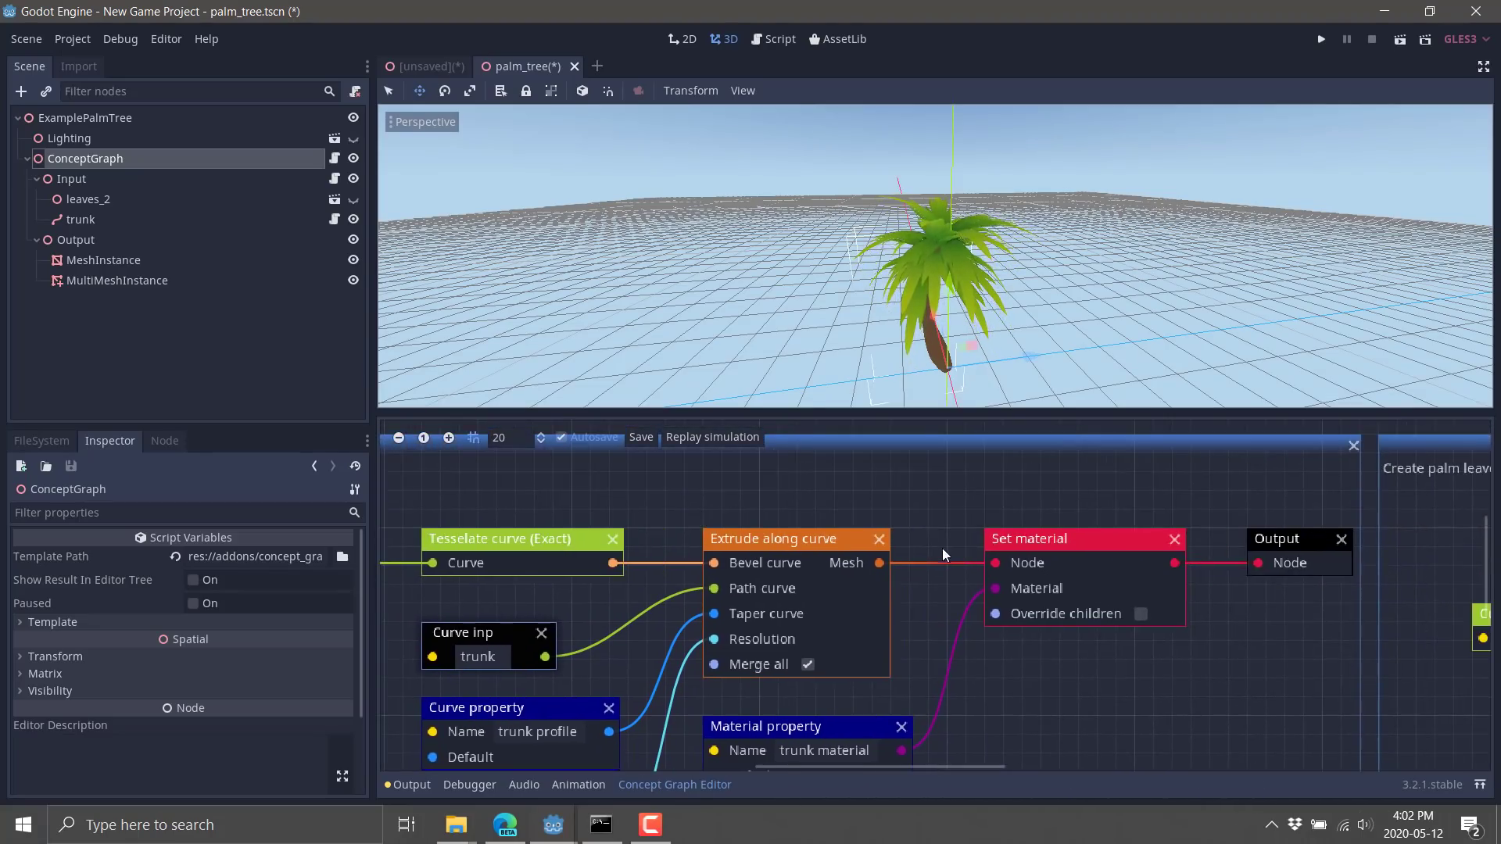
{"action": "scroll", "coordinate": [1028, 719], "scroll_direction": "down", "scroll_amount": 5}
{"action": "scroll", "coordinate": [794, 625], "scroll_direction": "up", "scroll_amount": 4}
{"action": "scroll", "coordinate": [1038, 767], "scroll_direction": "right", "scroll_amount": 4}
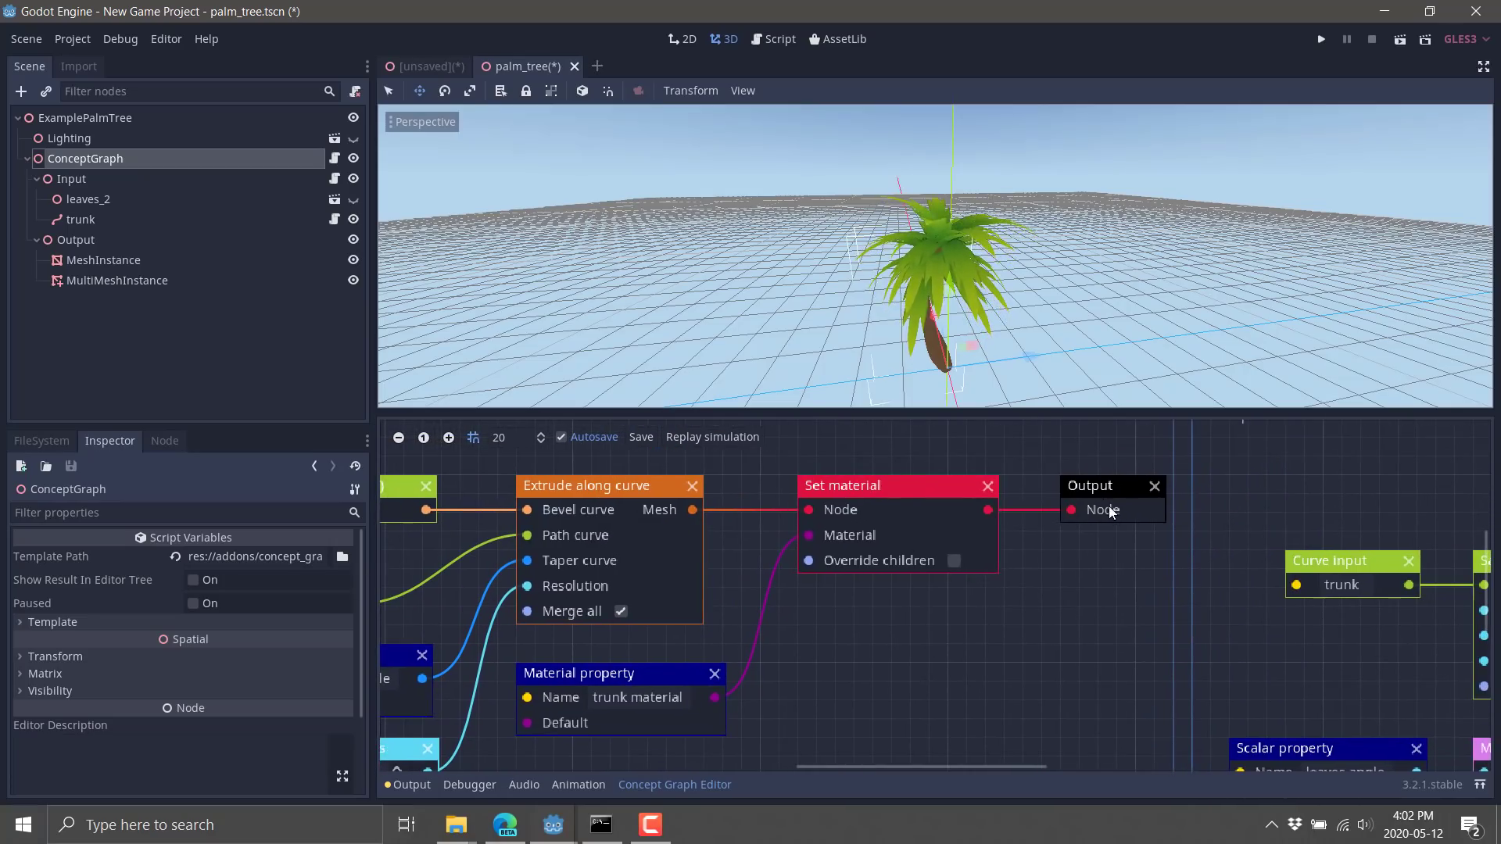
{"action": "left_click", "coordinate": [1107, 510]}
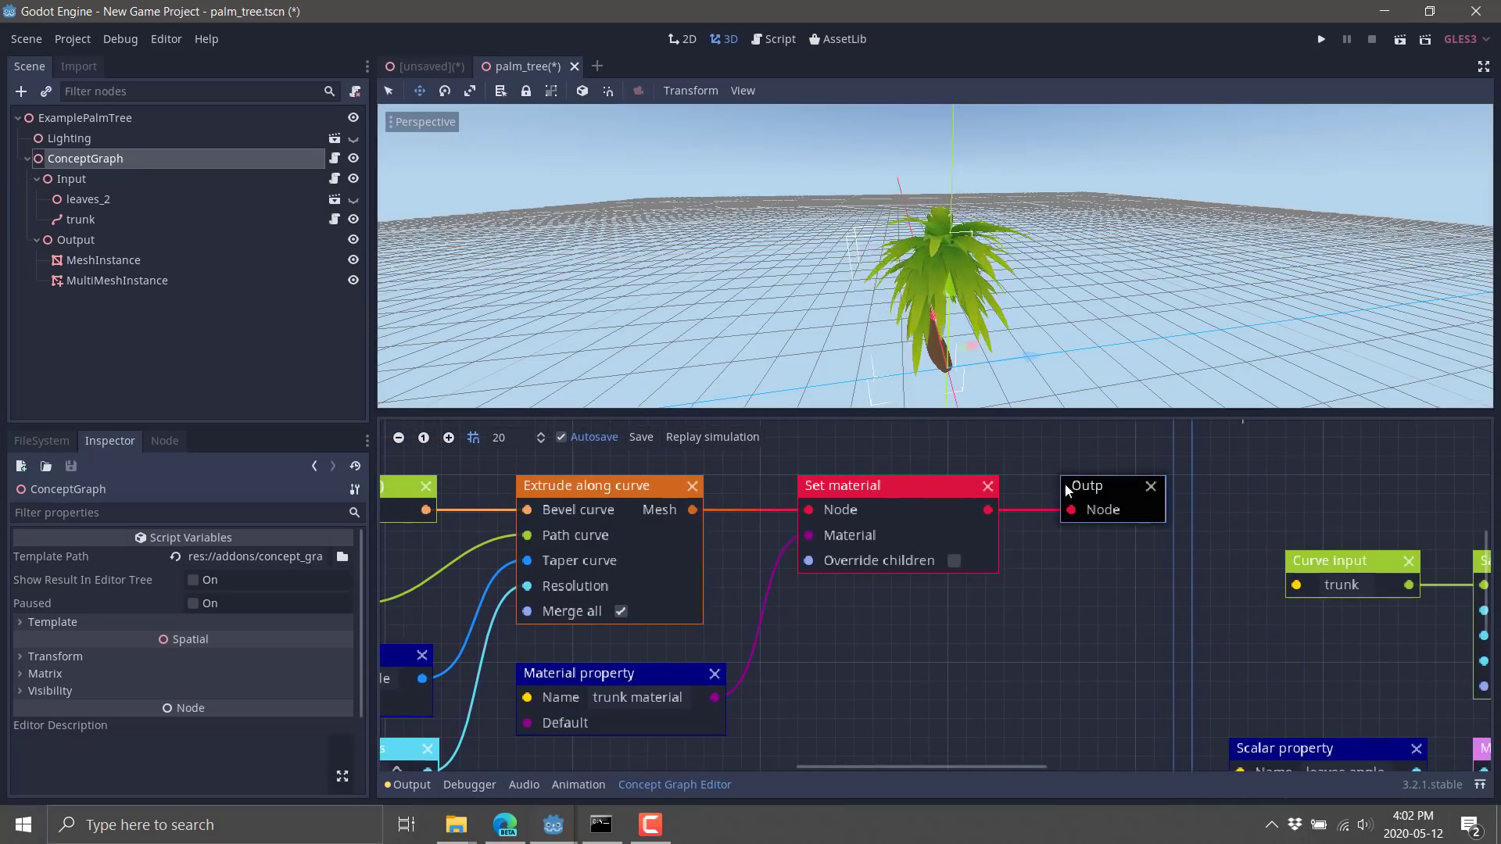
{"action": "left_click", "coordinate": [91, 268]}
{"action": "left_click", "coordinate": [87, 242]}
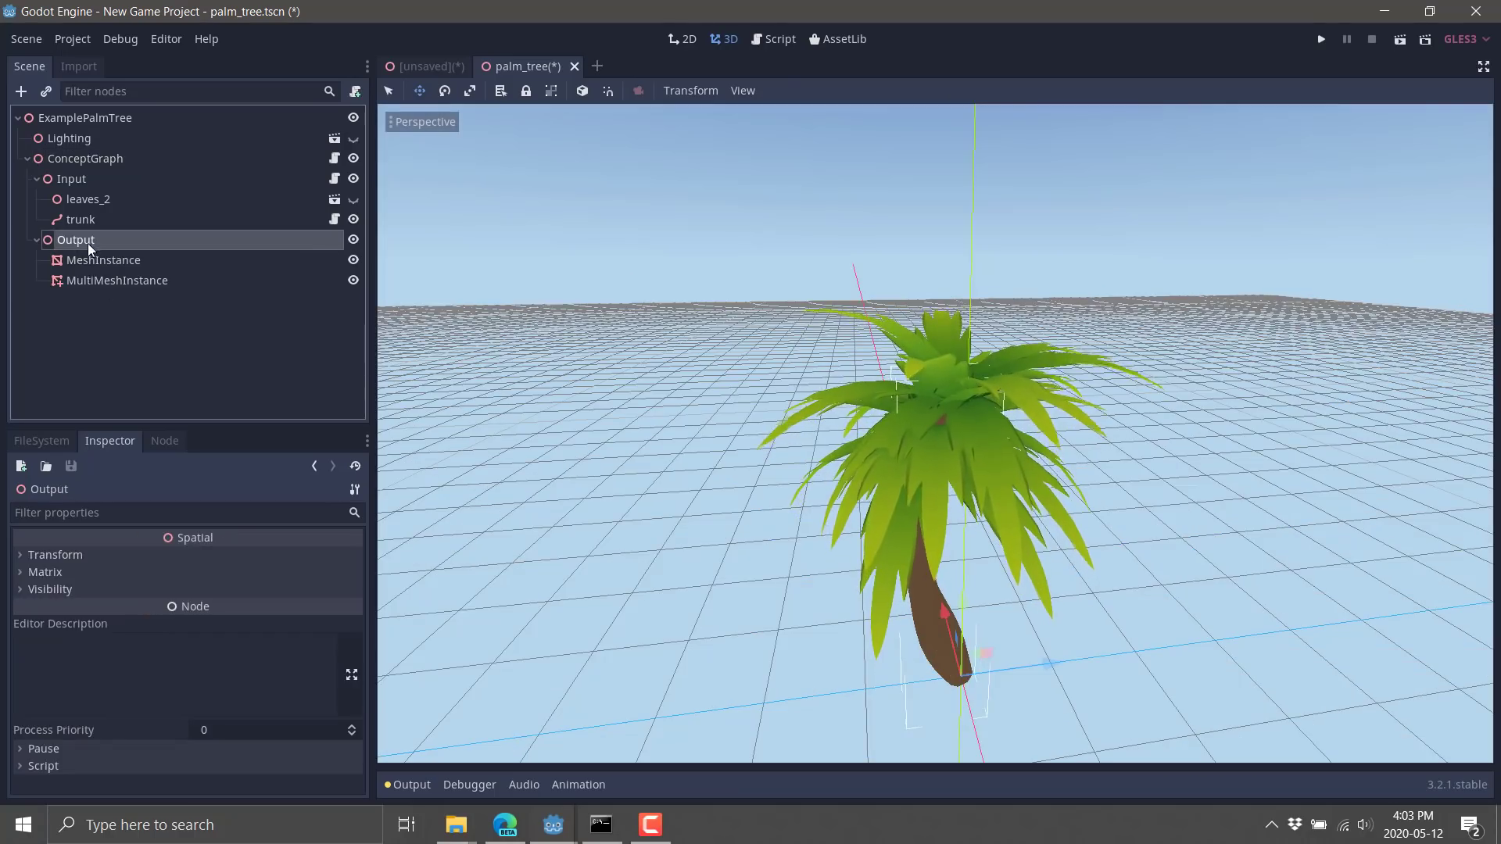
{"action": "left_click", "coordinate": [85, 158]}
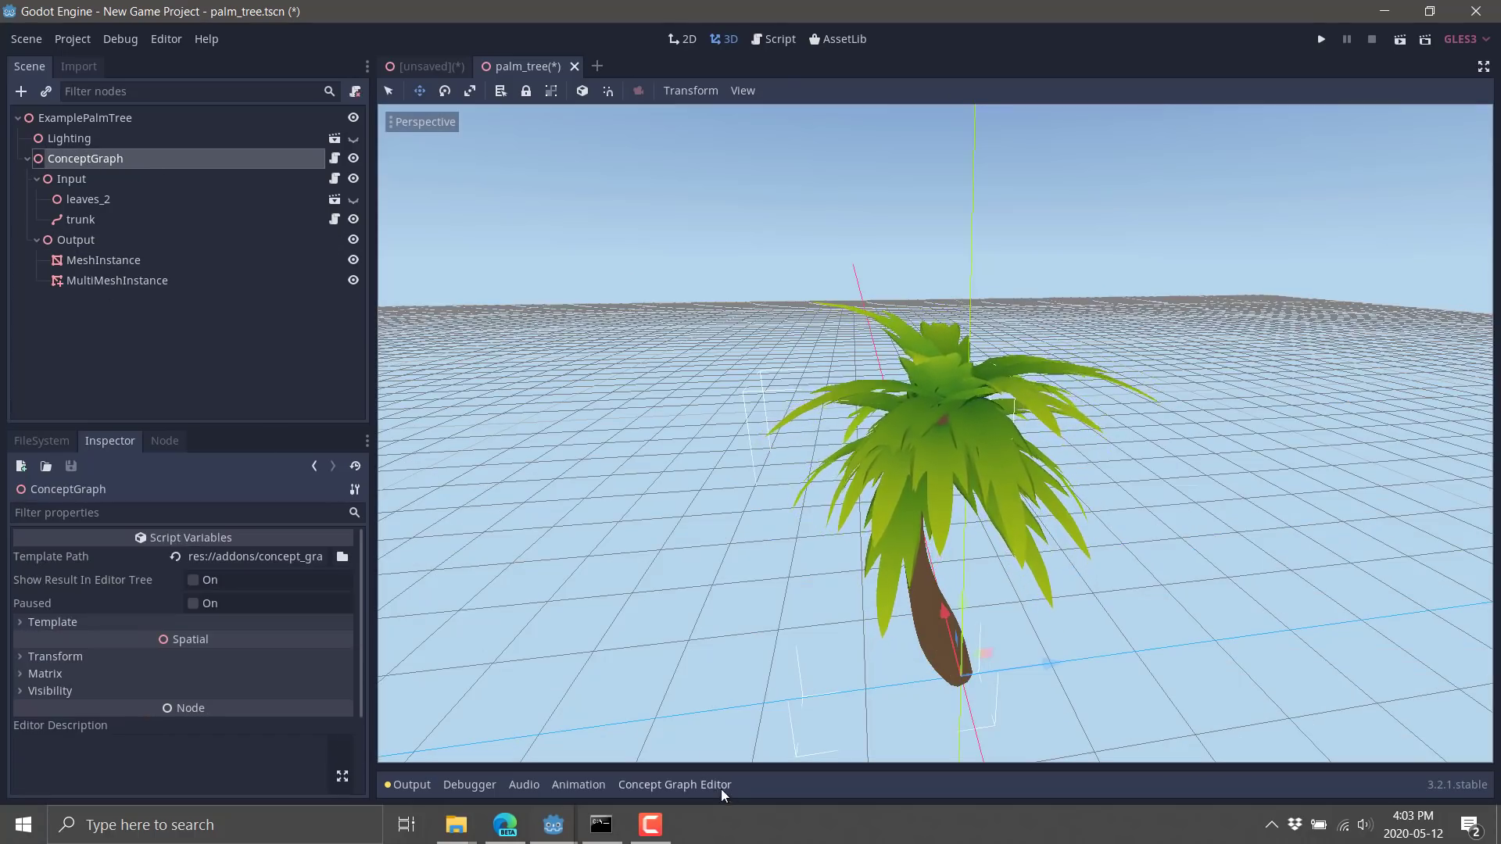
Inspect the generated leaves MultiMeshInstance and trunk MeshInstance, then return to ConceptGraph
{"action": "left_click", "coordinate": [717, 785]}
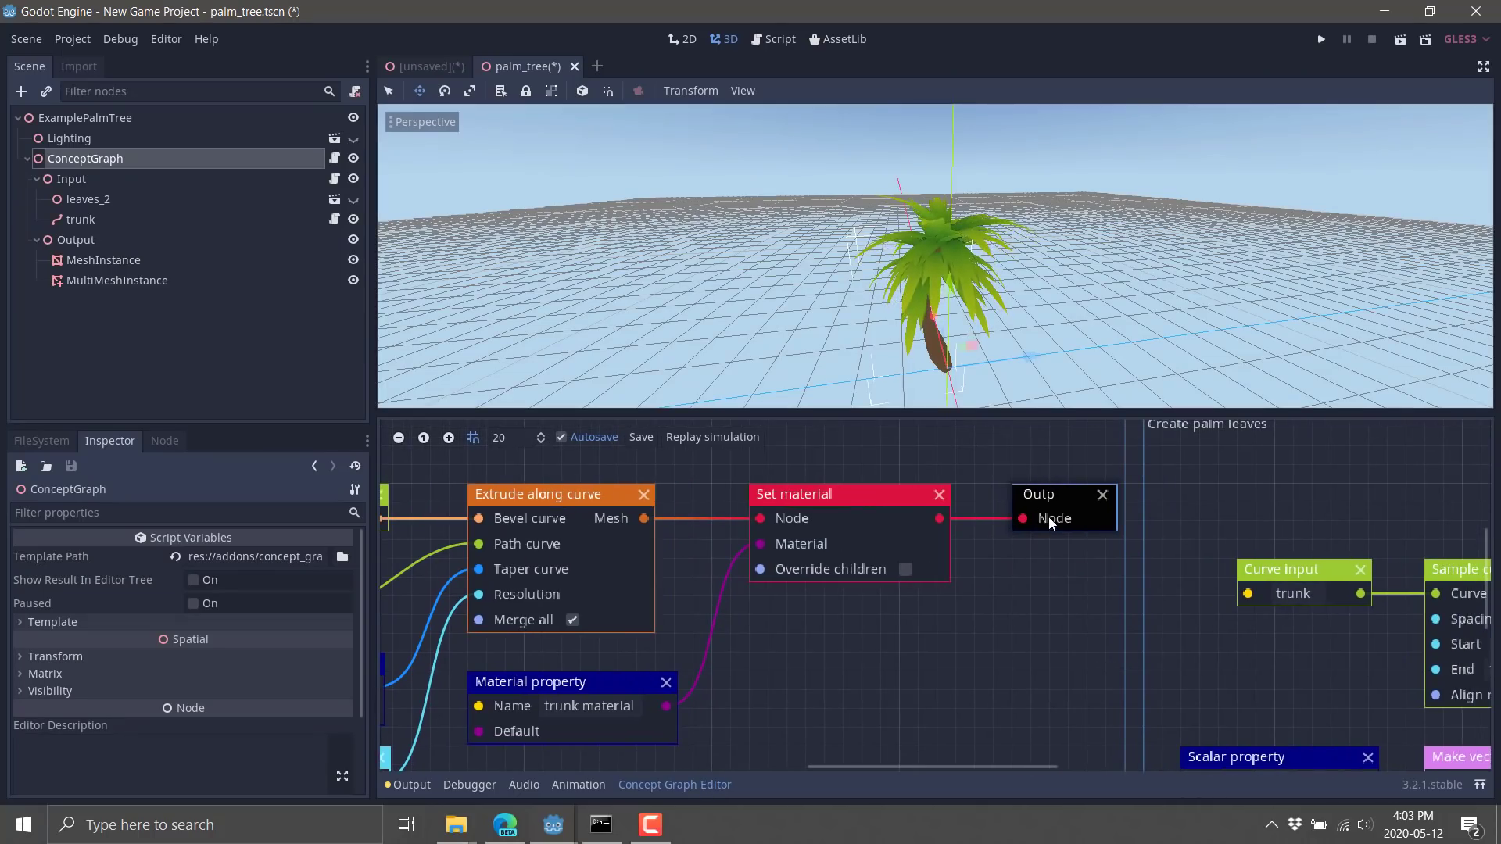
{"action": "scroll", "coordinate": [1053, 498], "scroll_direction": "right", "scroll_amount": 10}
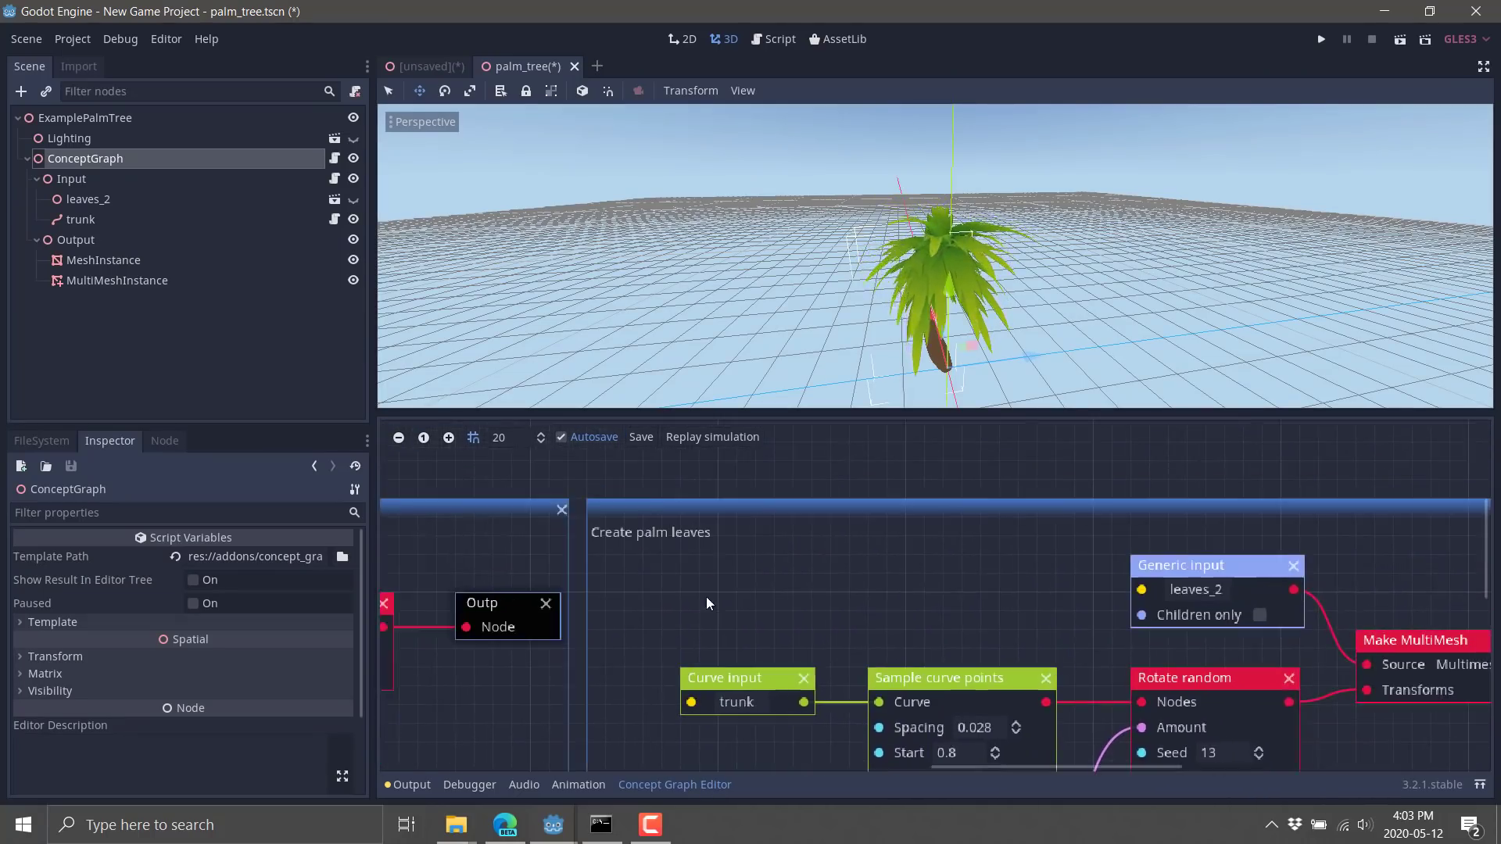
{"action": "scroll", "coordinate": [672, 540], "scroll_direction": "right", "scroll_amount": 3}
{"action": "scroll", "coordinate": [611, 546], "scroll_direction": "down", "scroll_amount": 1}
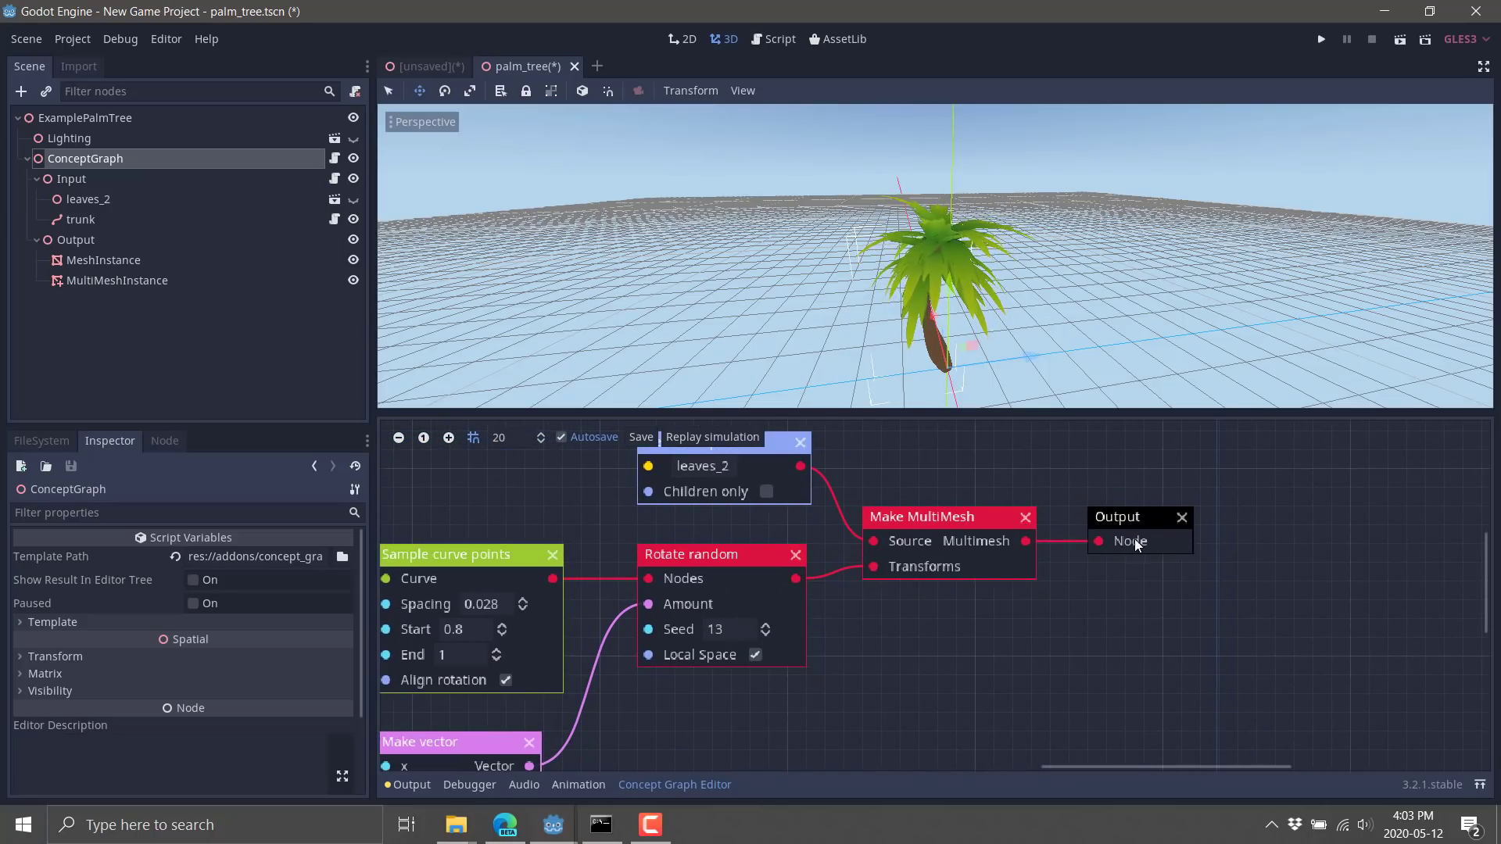
{"action": "left_click", "coordinate": [108, 280]}
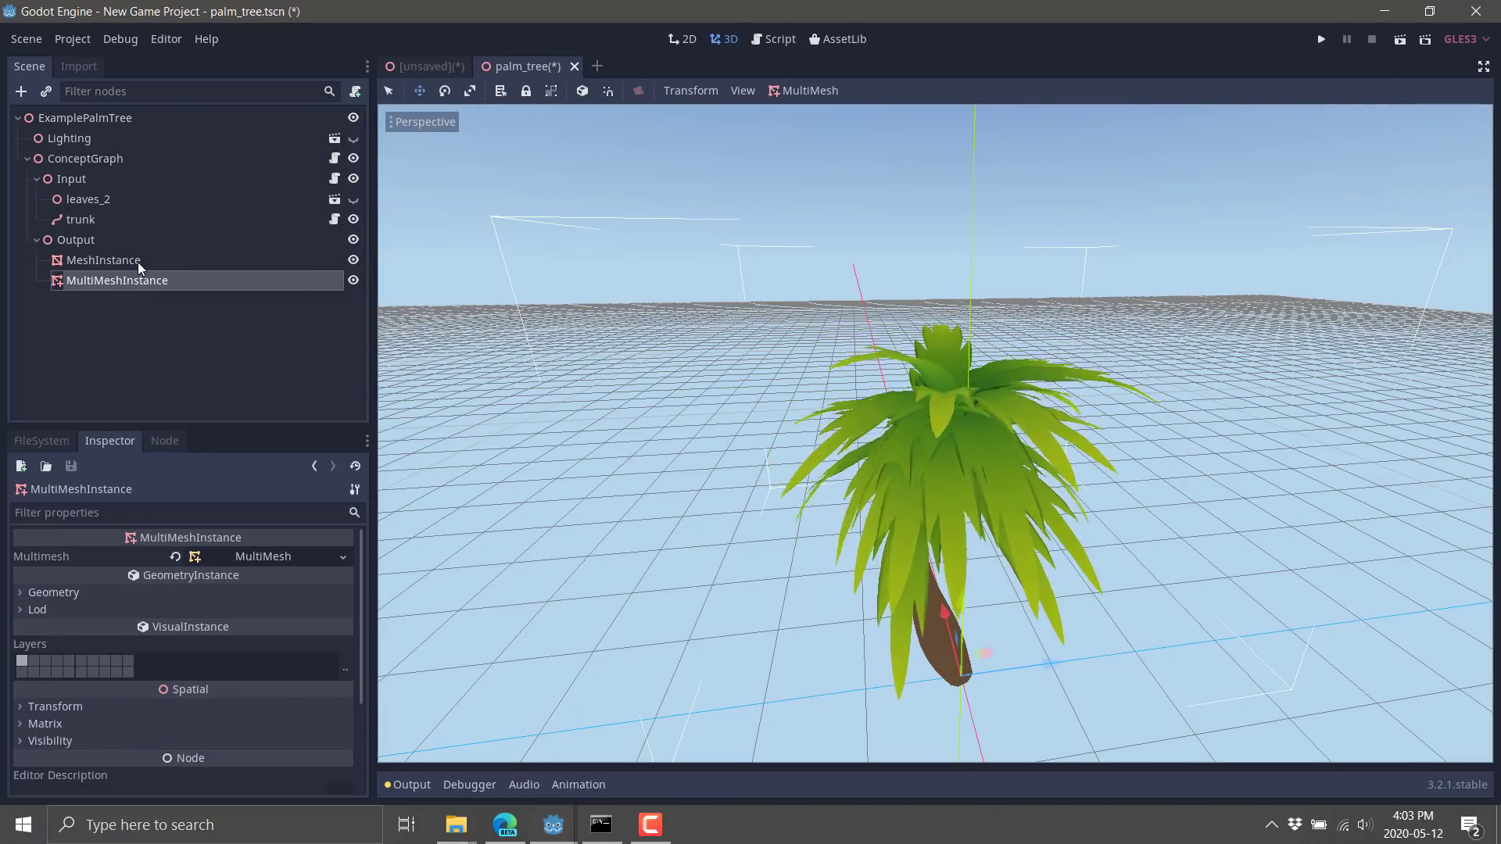
{"action": "left_click", "coordinate": [137, 261]}
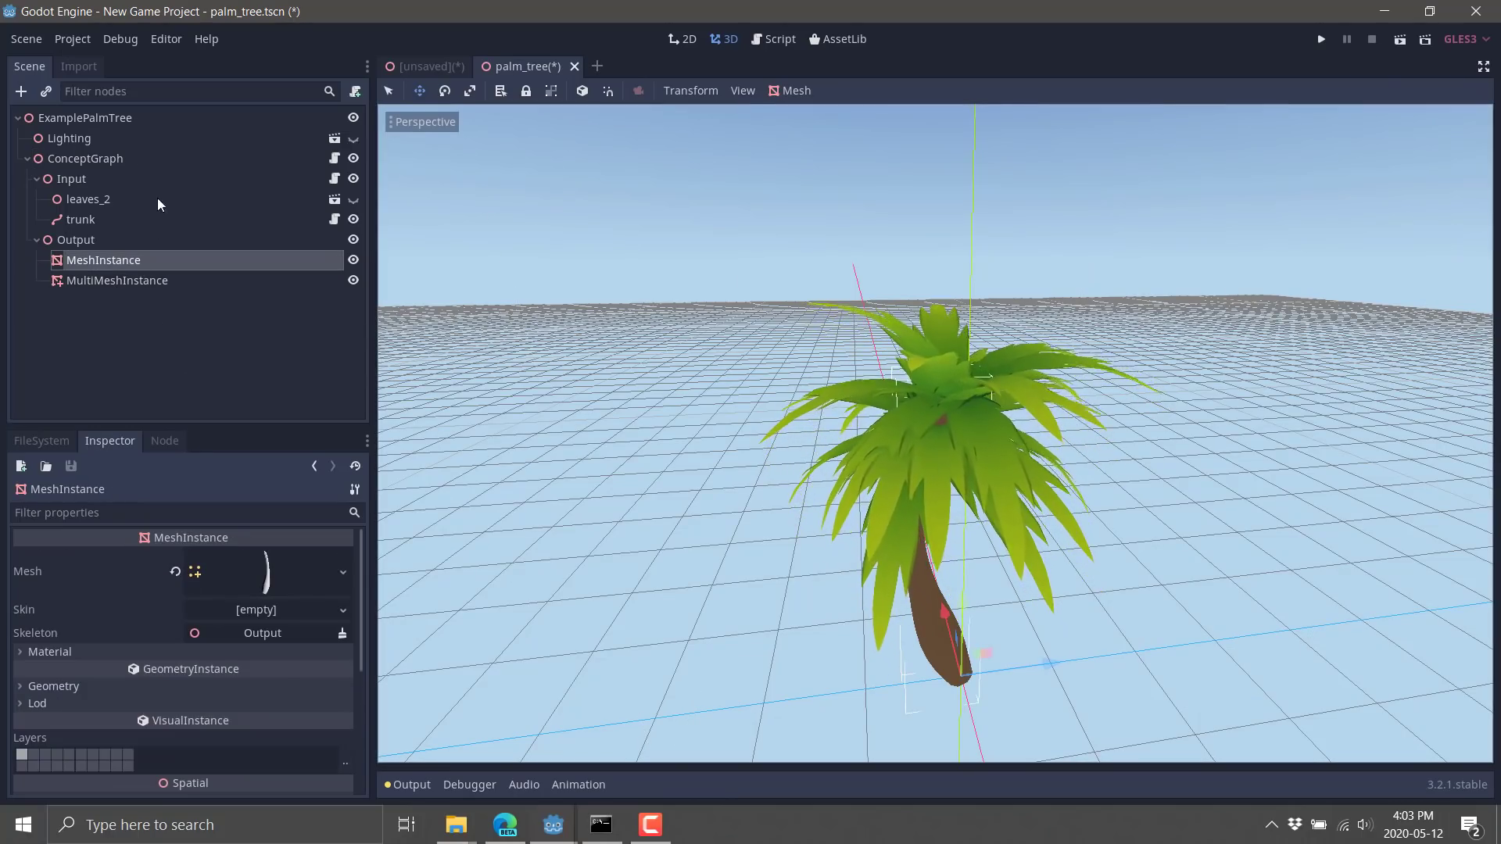
{"action": "left_click", "coordinate": [121, 157]}
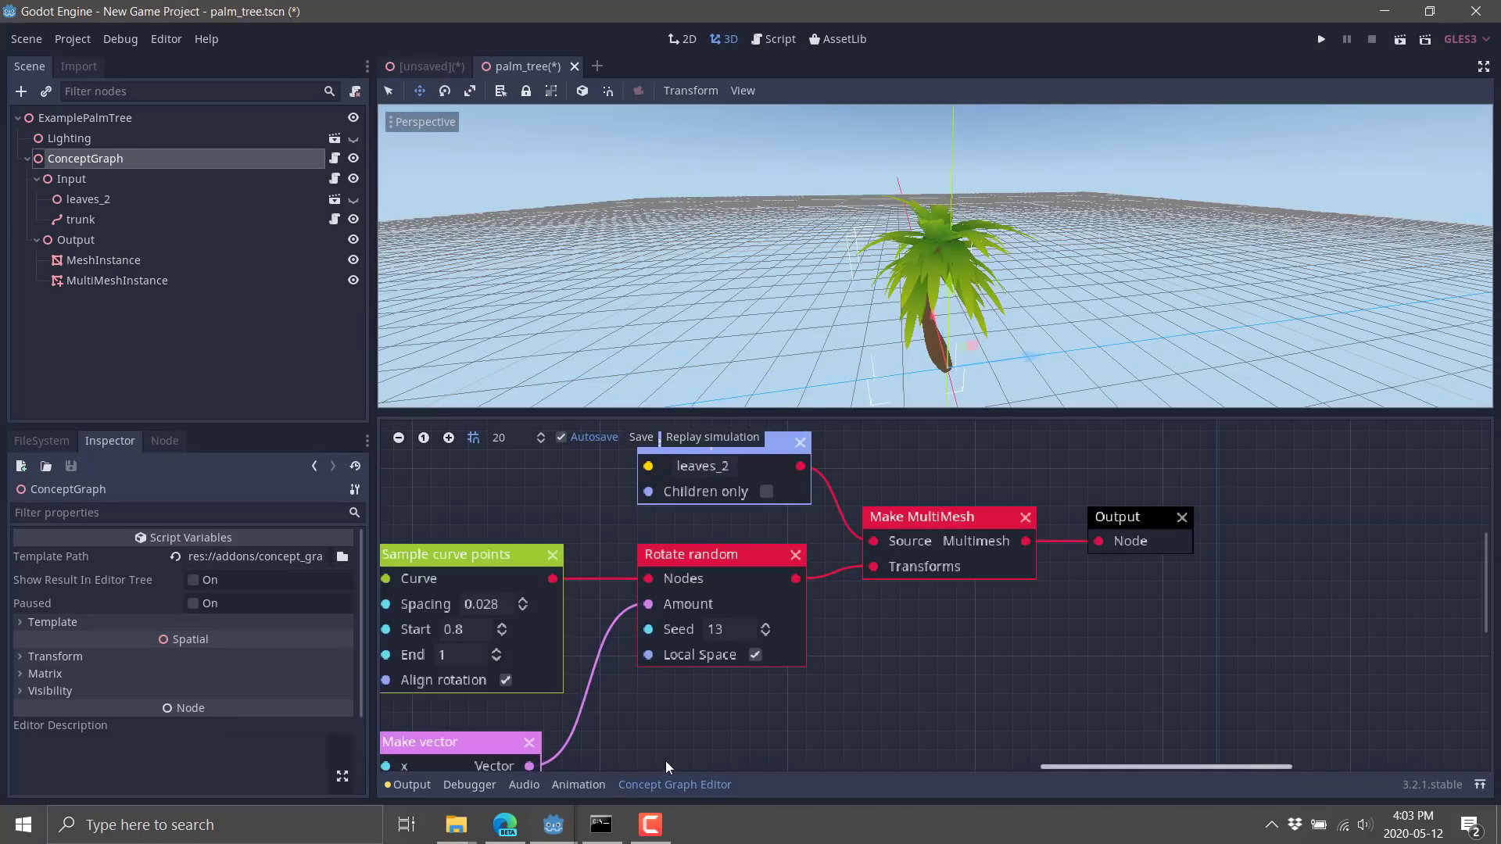
Pan to the Curve input and Scalar property nodes, then open leaves_2 in its own tab
{"action": "middle_click_drag", "start_coordinate": [667, 767], "coordinate": [1008, 769]}
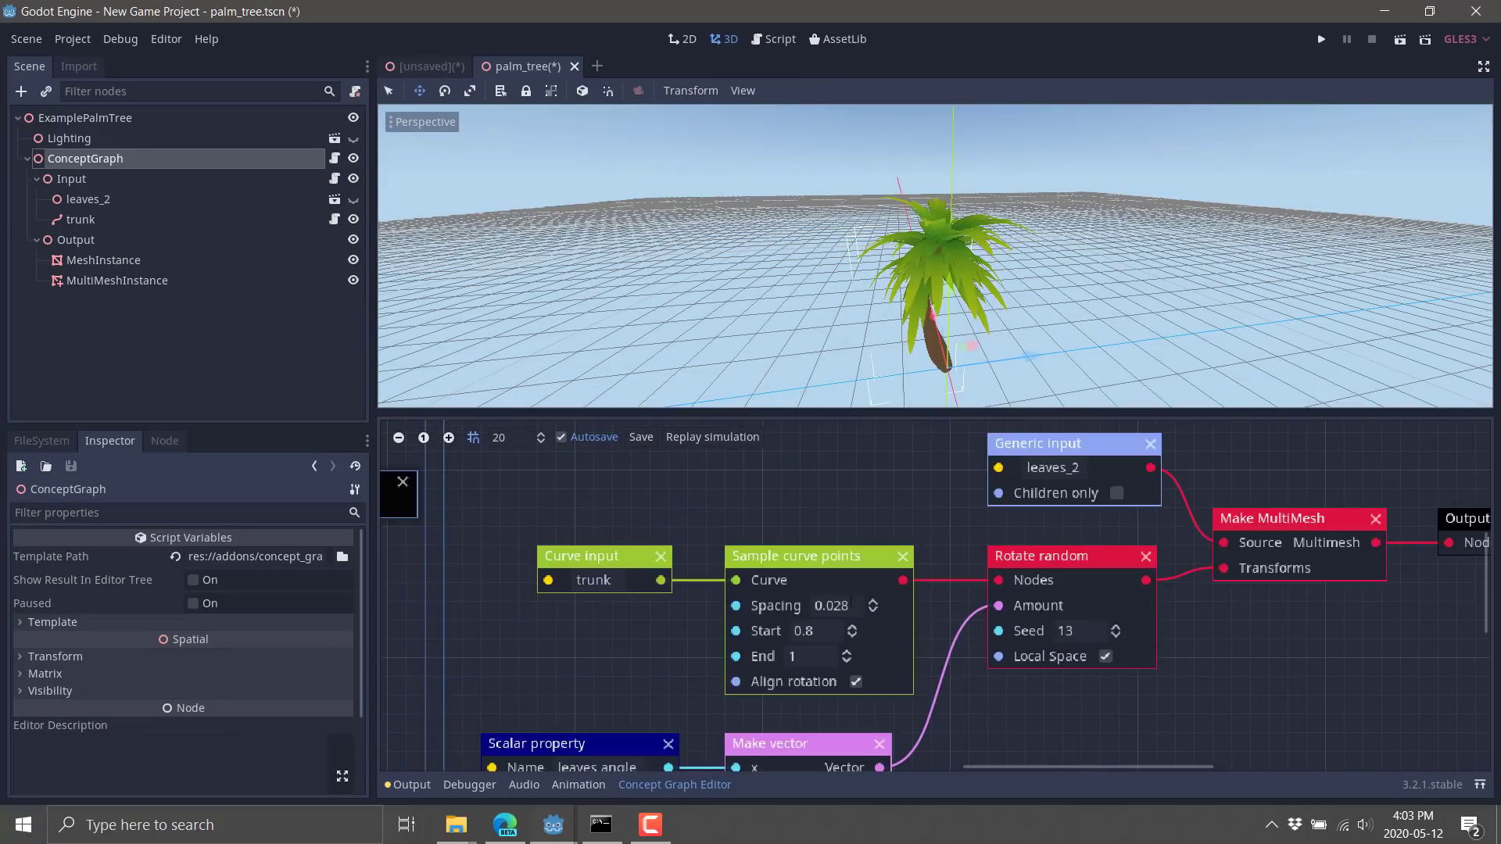
{"action": "left_click_drag", "start_coordinate": [1009, 770], "coordinate": [833, 770]}
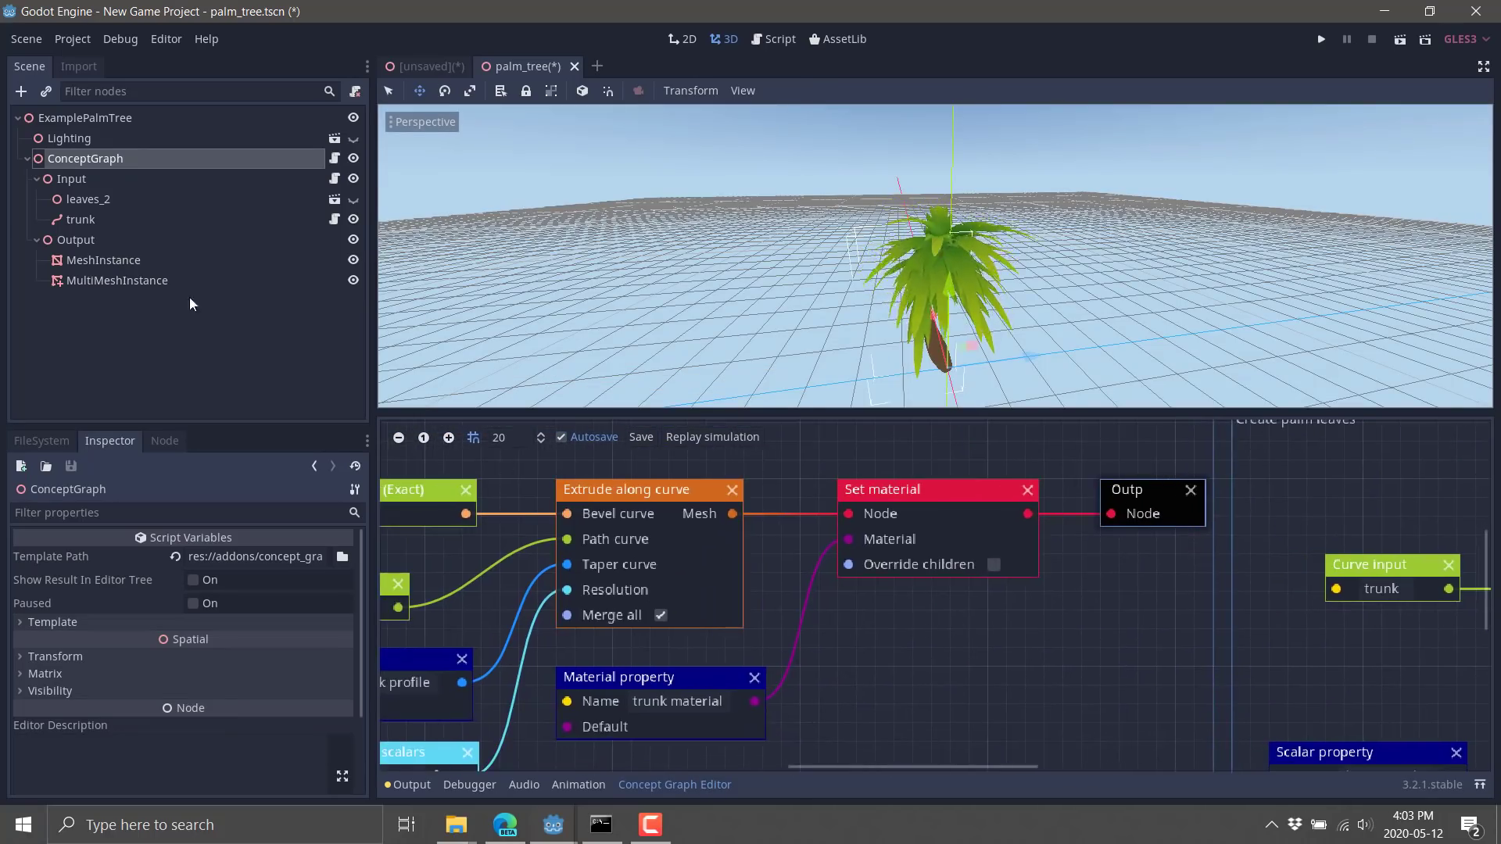
{"action": "left_click", "coordinate": [92, 201]}
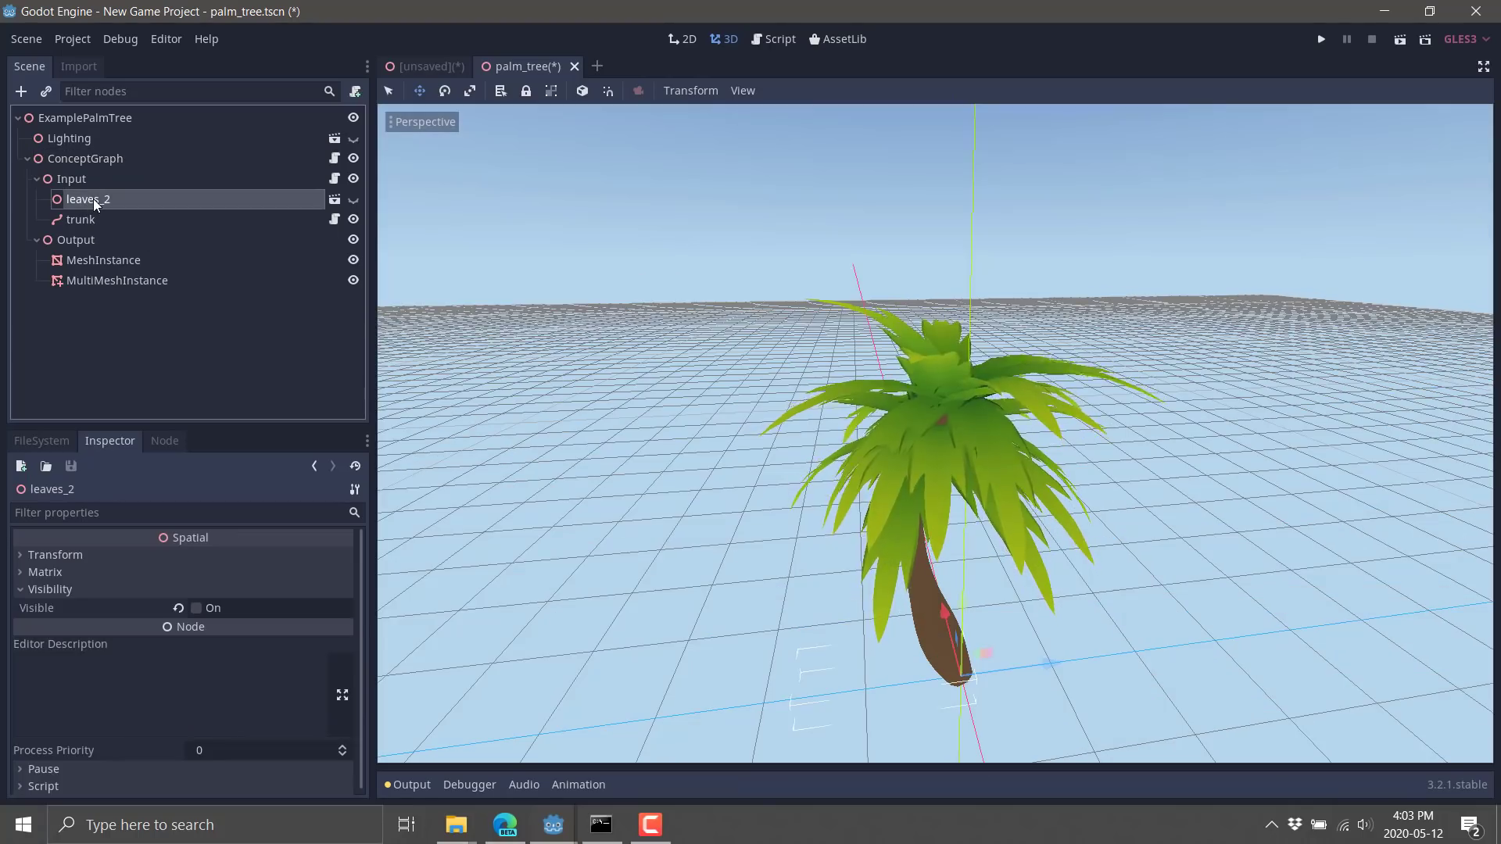
{"action": "left_click", "coordinate": [335, 199]}
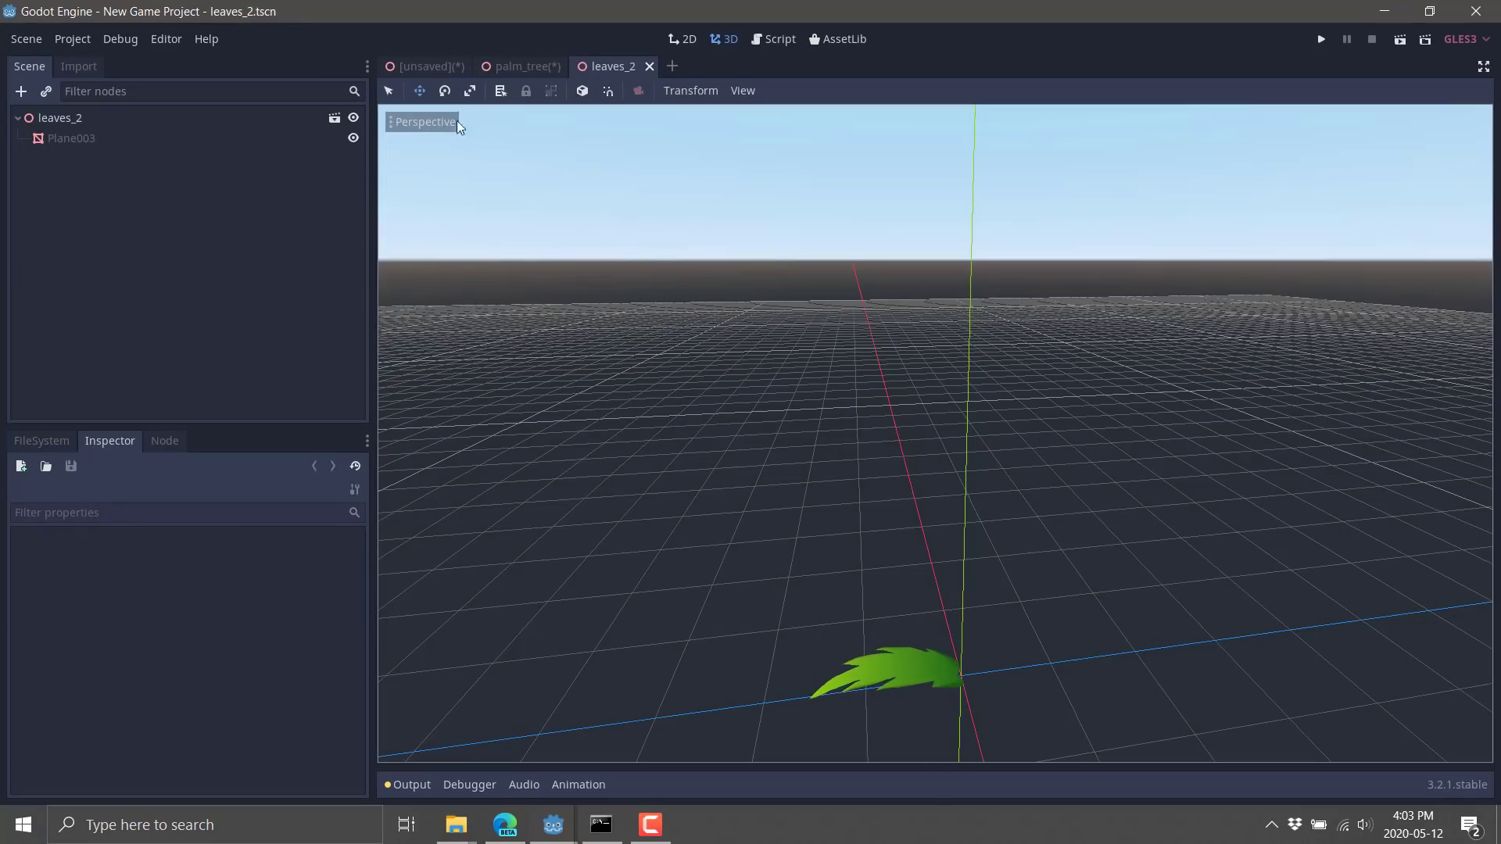
Switch from the leaves_2 tab back to the palm_tree scene tab
{"action": "mouse_move", "coordinate": [534, 63]}
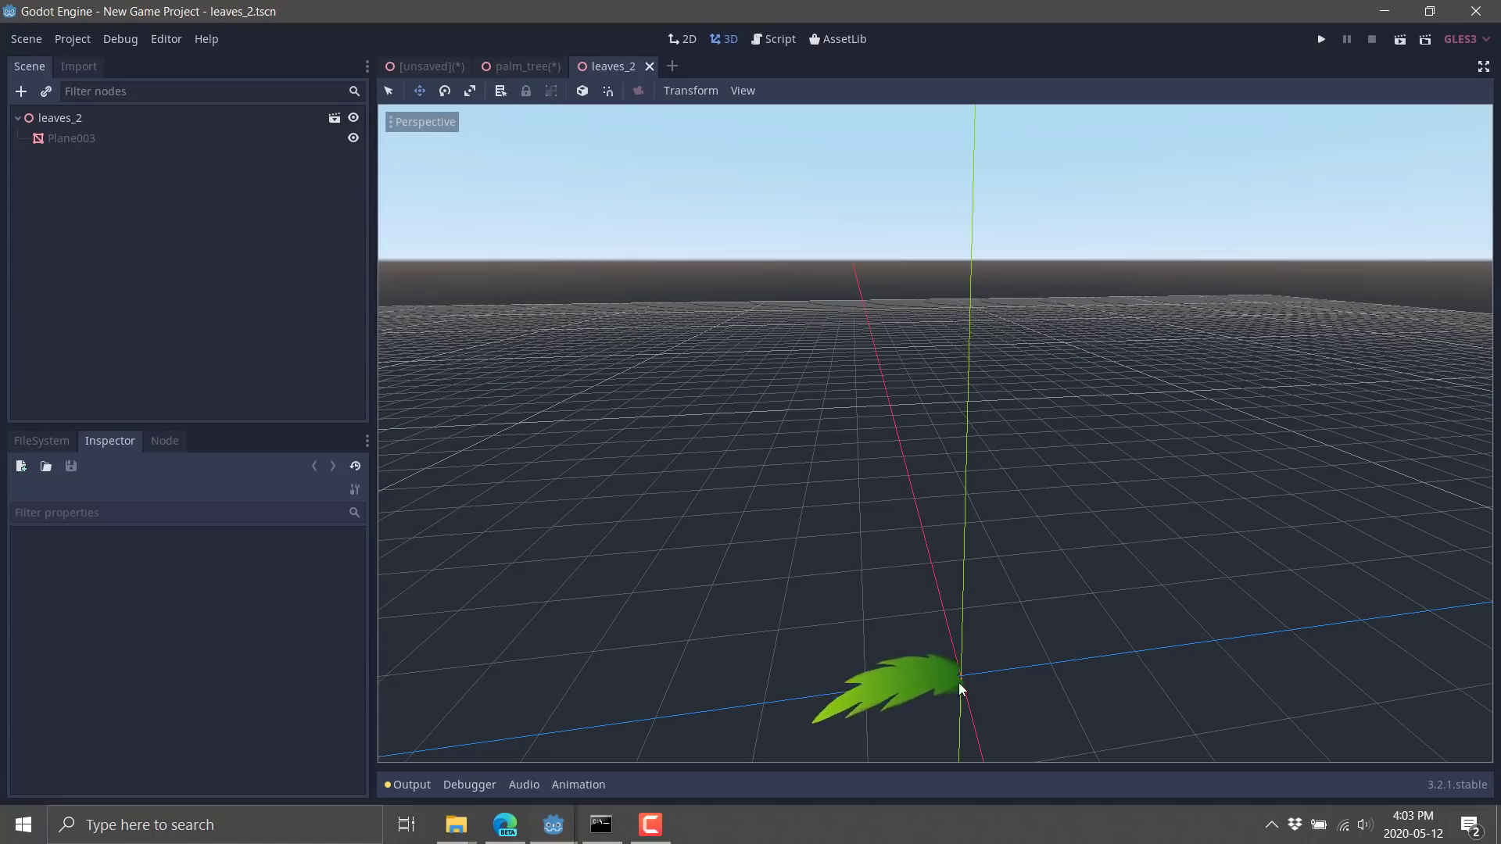
{"action": "left_click", "coordinate": [517, 67]}
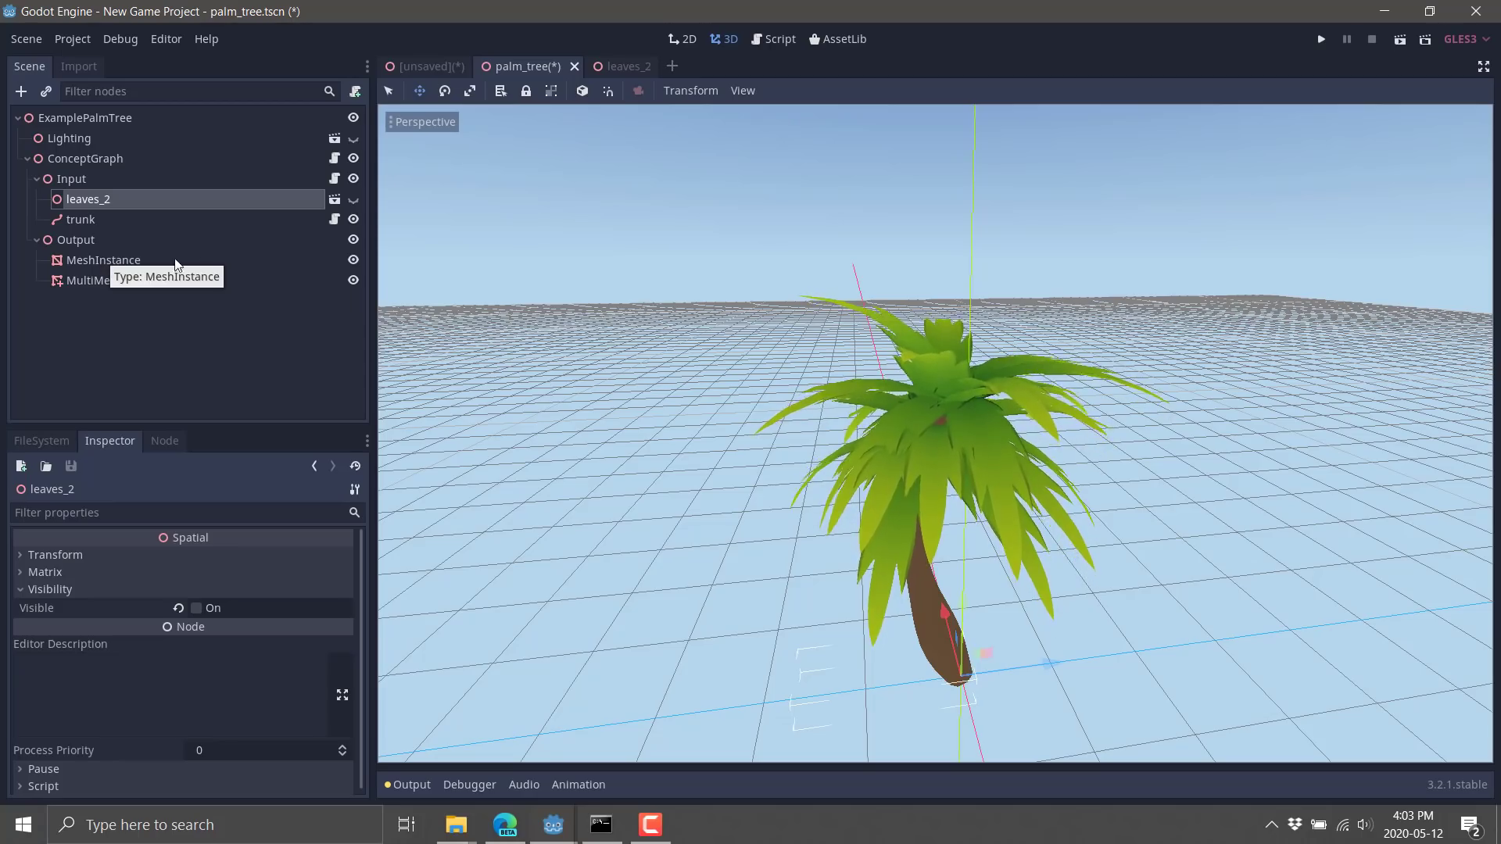
Select the ConceptGraph node to show its template path and settings in the Inspector
{"action": "left_click", "coordinate": [82, 160]}
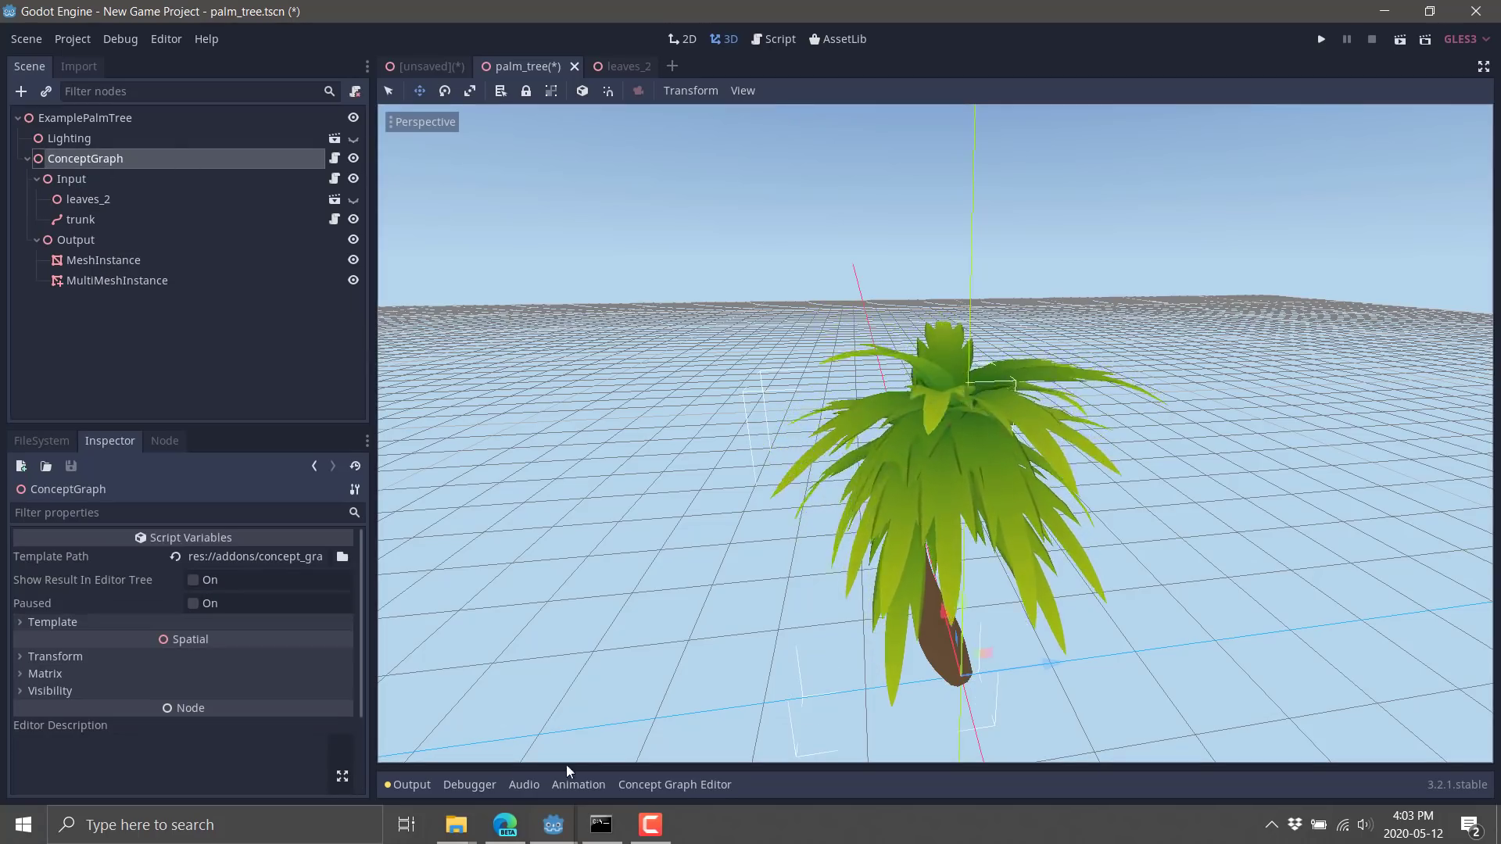
Open the Concept Graph Editor and pan between the leaves Output node and the trunk mesh nodes
{"action": "left_click", "coordinate": [688, 784]}
{"action": "scroll", "coordinate": [1086, 662], "scroll_direction": "down", "scroll_amount": 2}
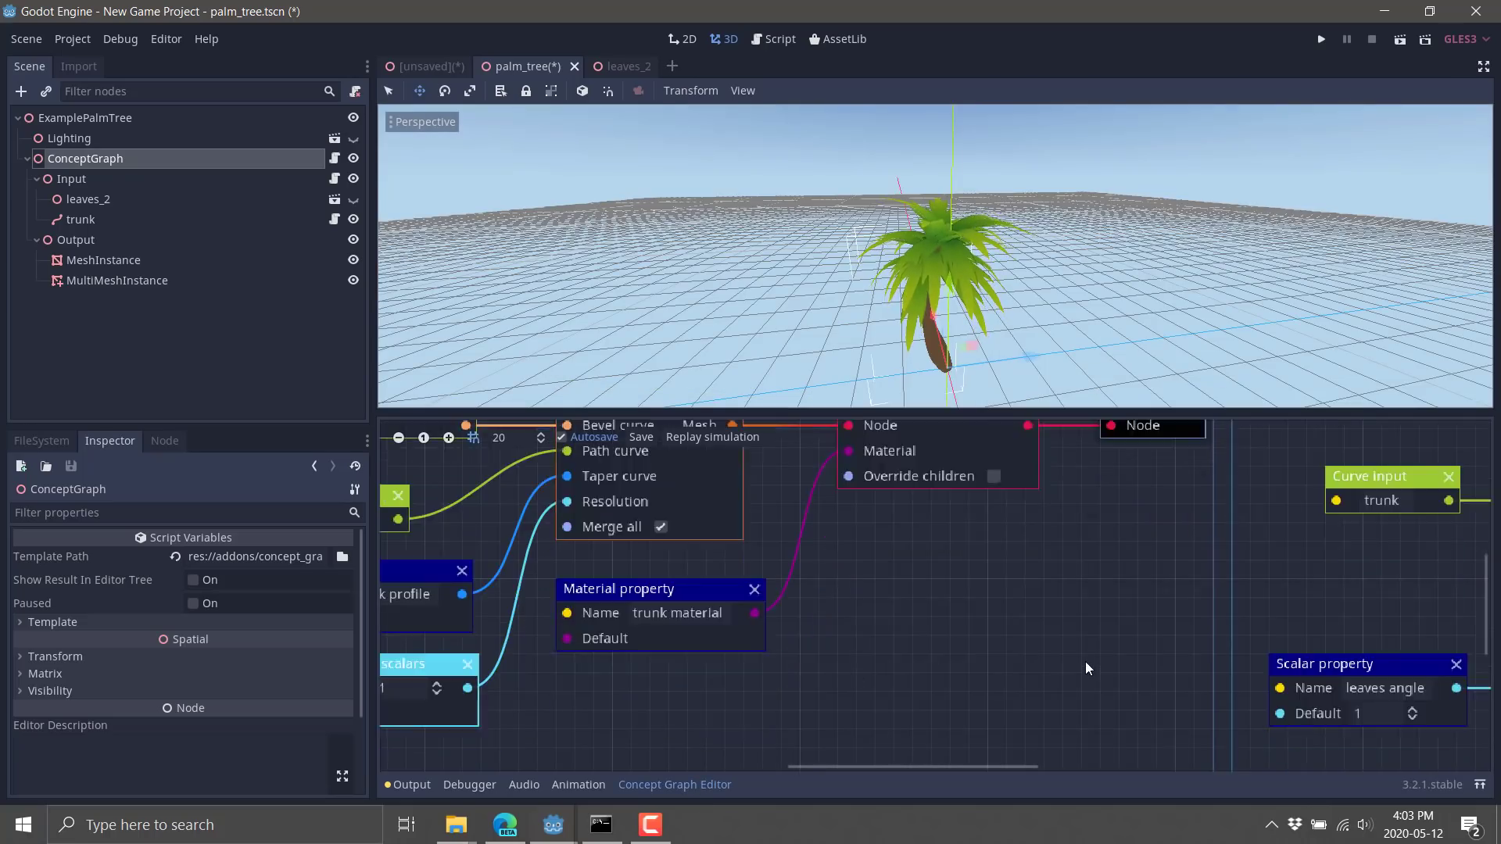
{"action": "scroll", "coordinate": [1091, 653], "scroll_direction": "right", "scroll_amount": 6, "text": "shift"}
{"action": "scroll", "coordinate": [904, 630], "scroll_direction": "up", "scroll_amount": 3}
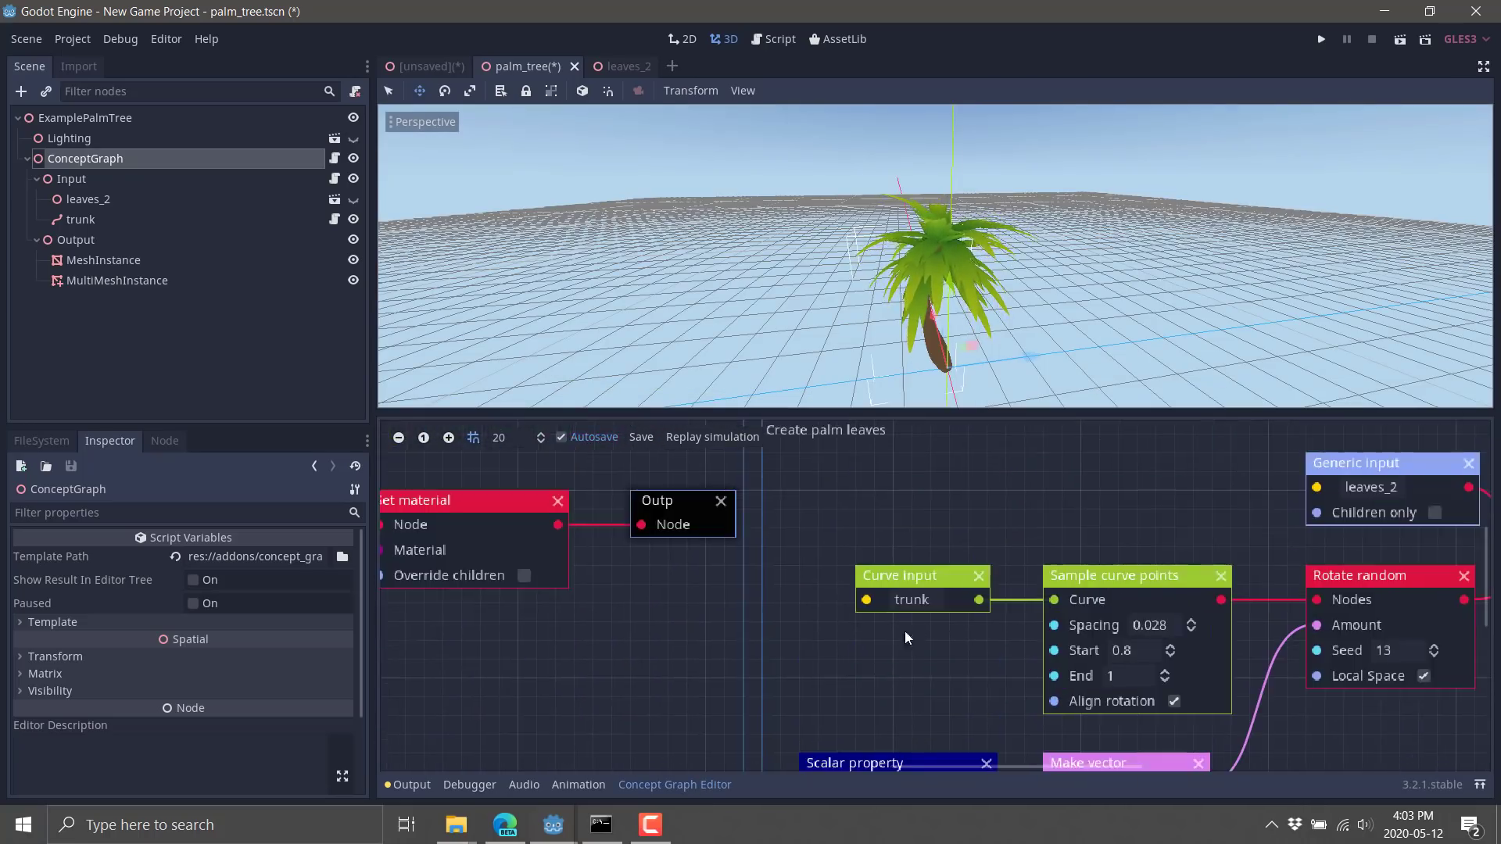
{"action": "scroll", "coordinate": [1049, 594], "scroll_direction": "right", "scroll_amount": 4, "text": "shift"}
{"action": "middle_click_drag", "start_coordinate": [1265, 639], "coordinate": [941, 610]}
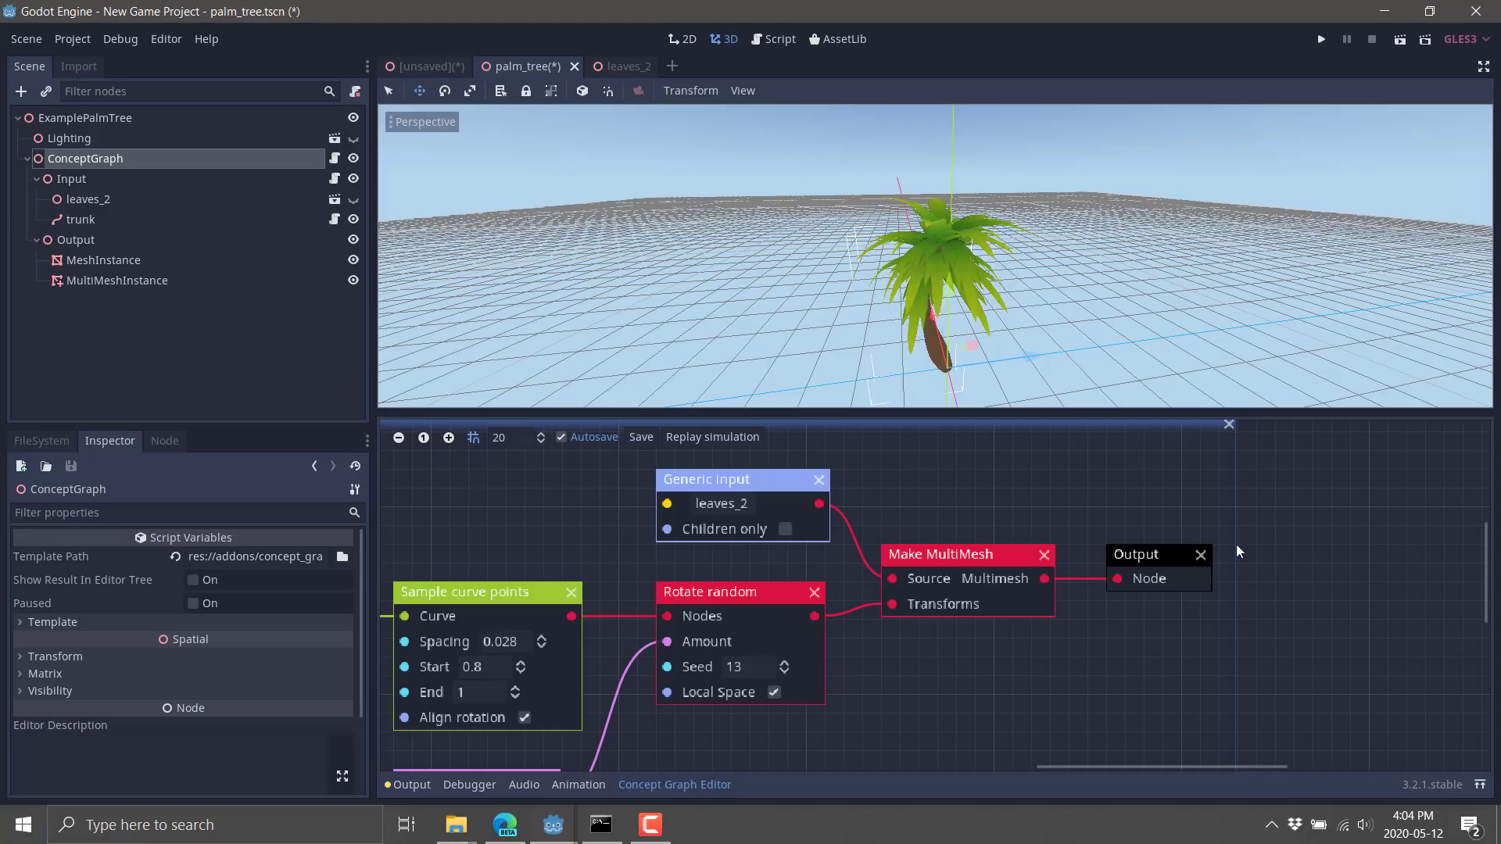
{"action": "scroll", "coordinate": [673, 512], "scroll_direction": "left", "scroll_amount": 10, "text": "shift"}
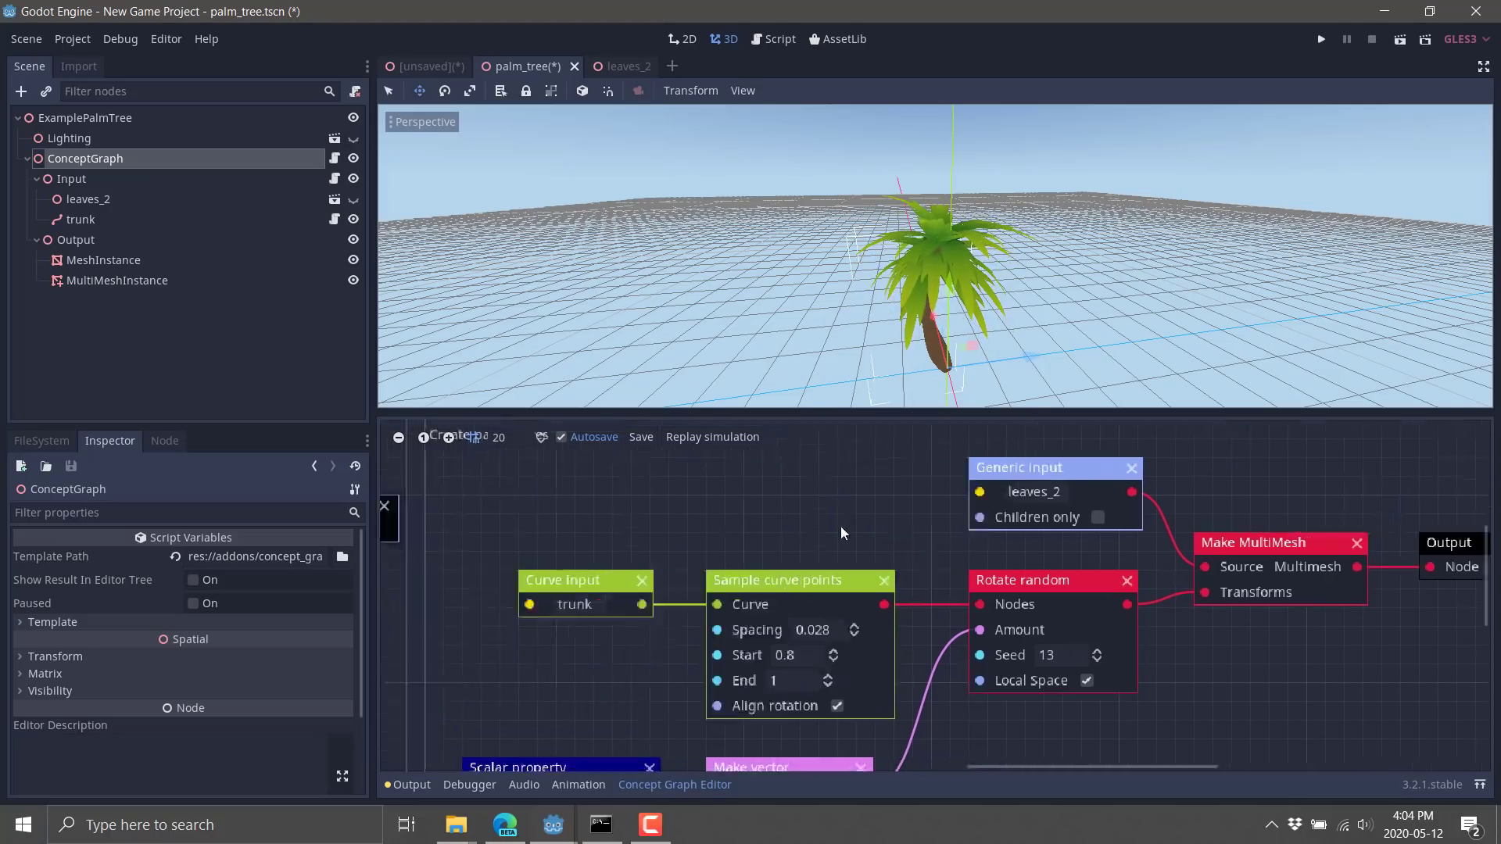
{"action": "middle_click_drag", "start_coordinate": [550, 520], "coordinate": [1235, 532]}
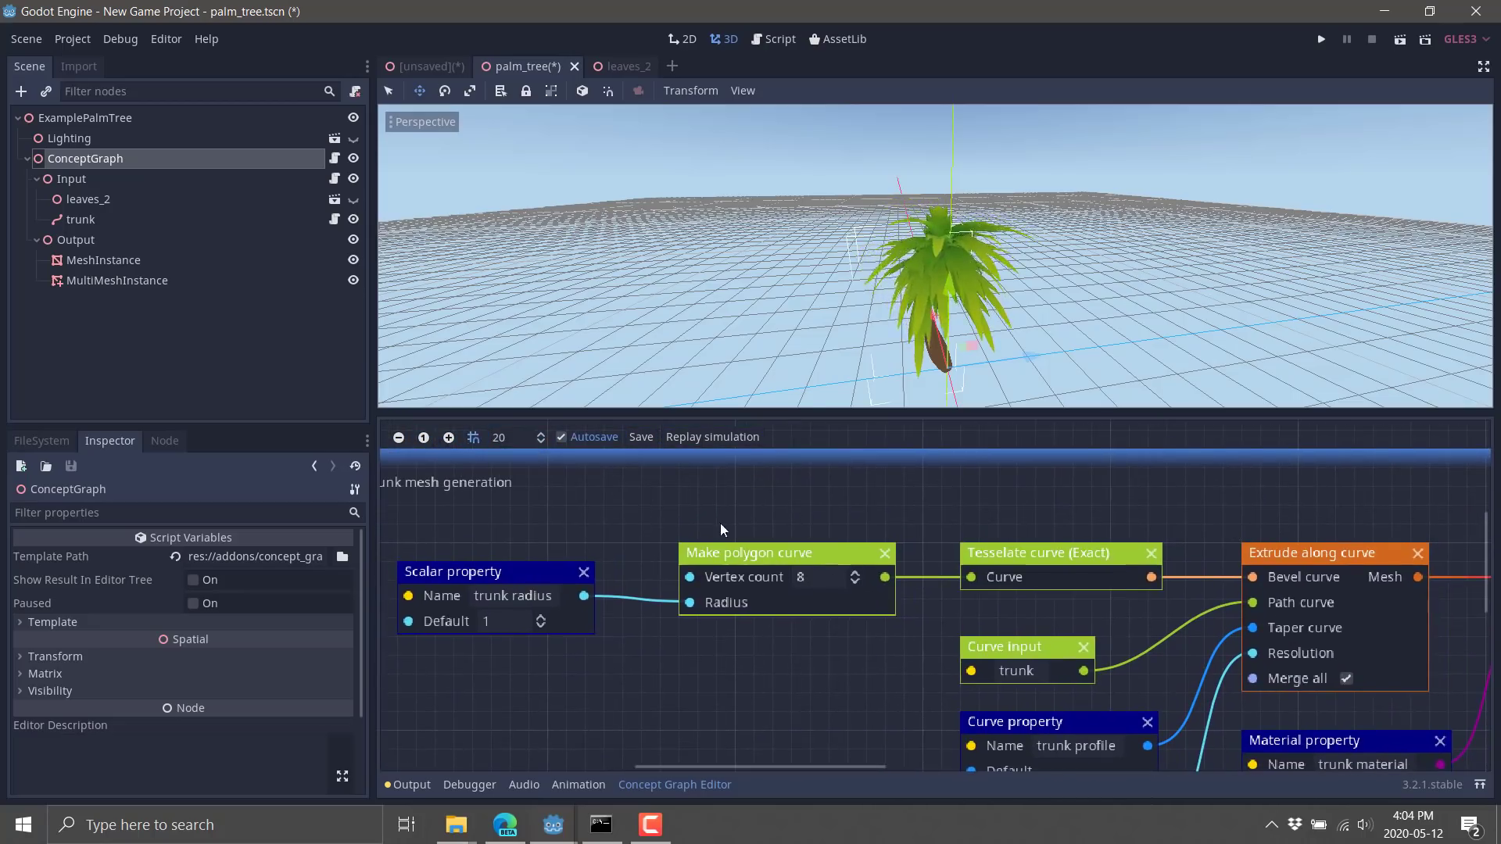
{"action": "scroll", "coordinate": [926, 580], "scroll_direction": "right", "scroll_amount": 5, "text": "shift"}
{"action": "scroll", "coordinate": [1118, 551], "scroll_direction": "right", "scroll_amount": 5, "text": "shift"}
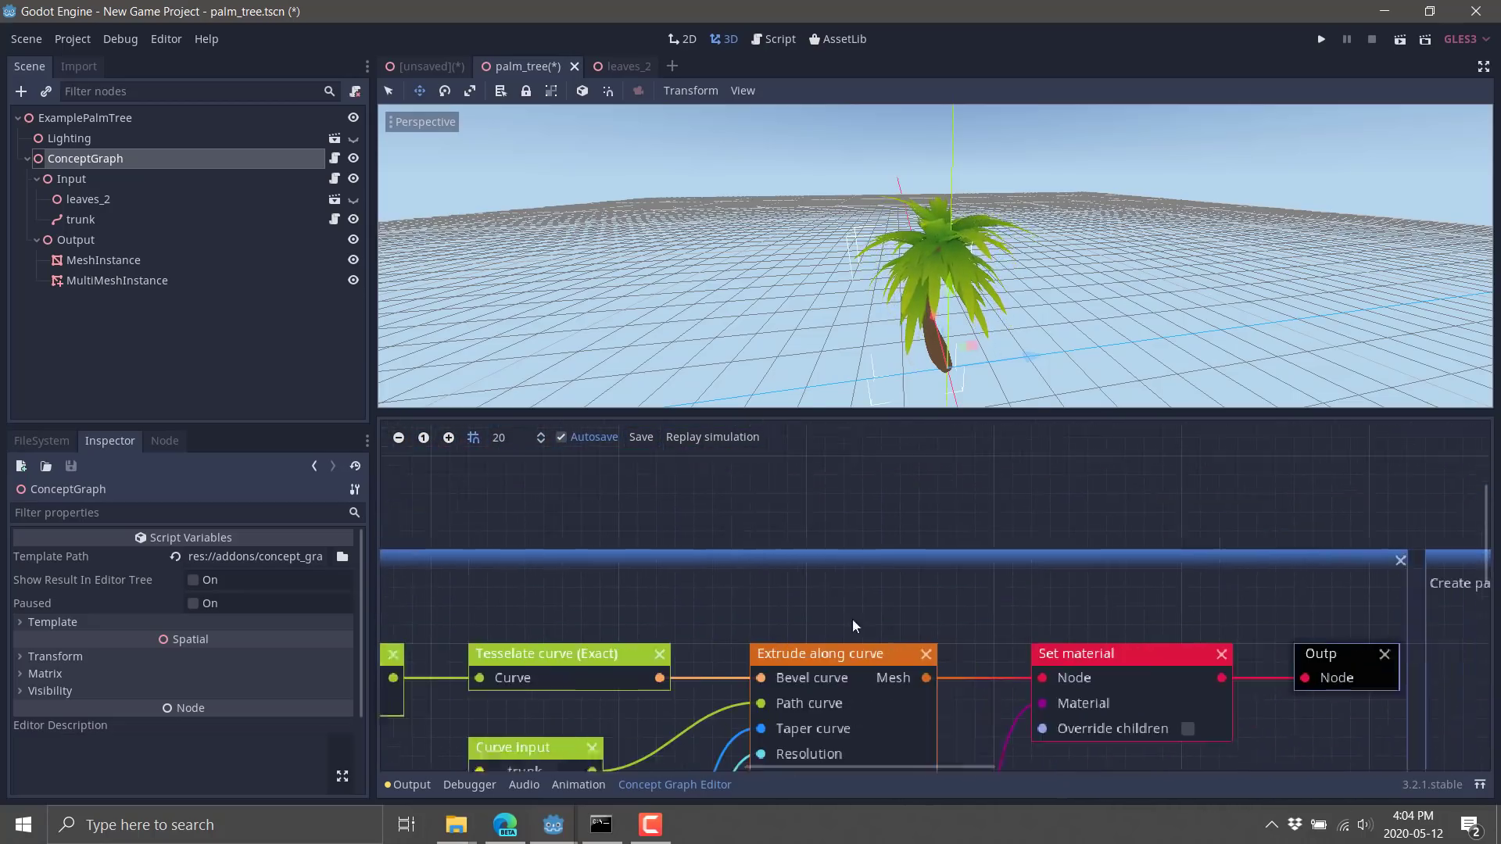
{"action": "scroll", "coordinate": [978, 658], "scroll_direction": "up", "scroll_amount": 3}
{"action": "scroll", "coordinate": [896, 630], "scroll_direction": "left", "scroll_amount": 4, "text": "shift"}
{"action": "scroll", "coordinate": [895, 631], "scroll_direction": "up", "scroll_amount": 3}
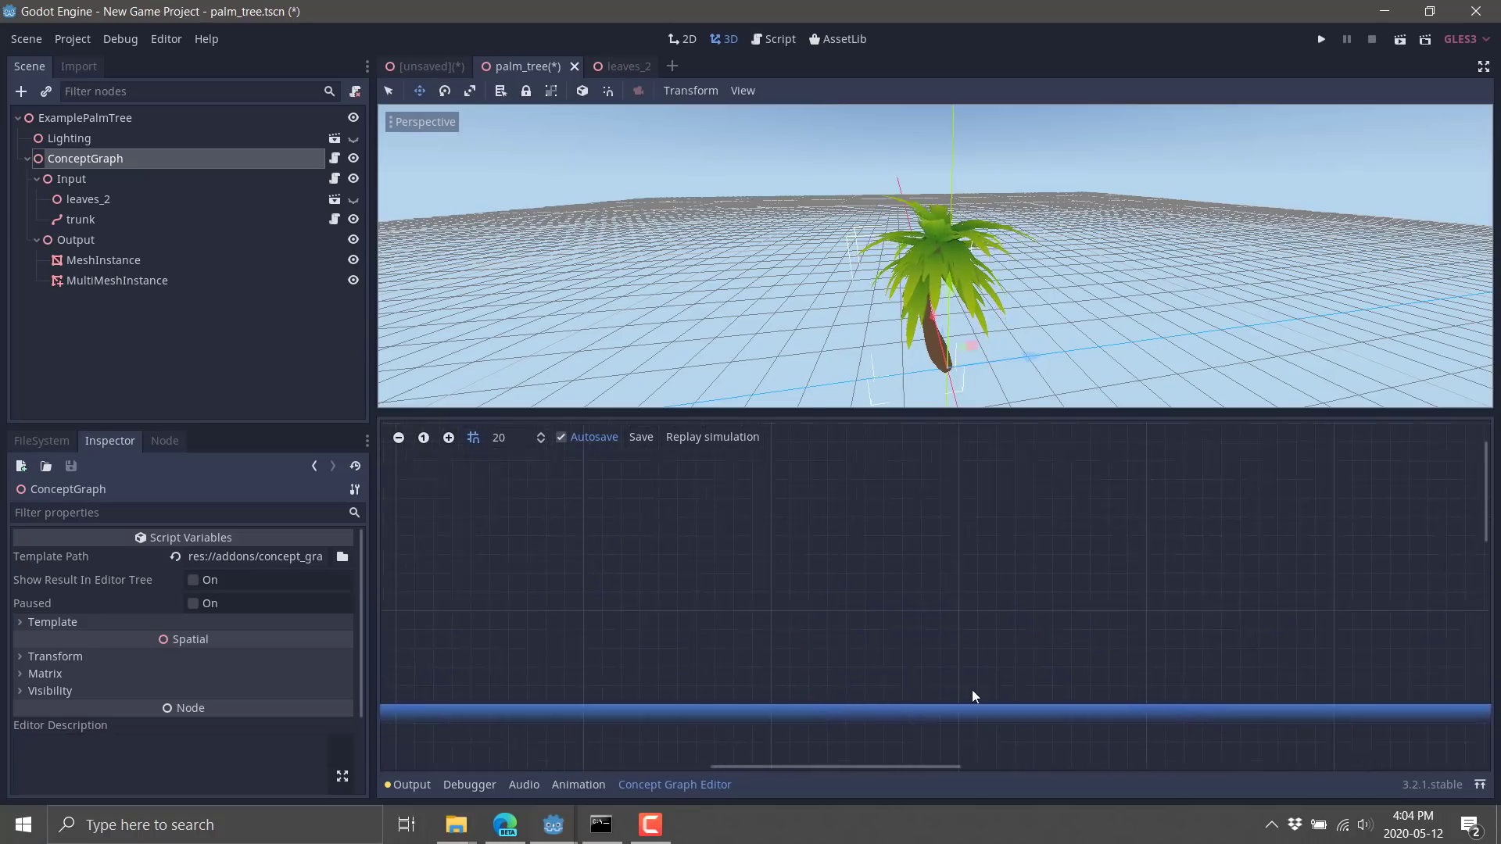
Open the Create a graph node dialog and expand the Nodes, Operations and Instancers categories
{"action": "right_click", "coordinate": [947, 510]}
{"action": "left_click", "coordinate": [973, 571]}
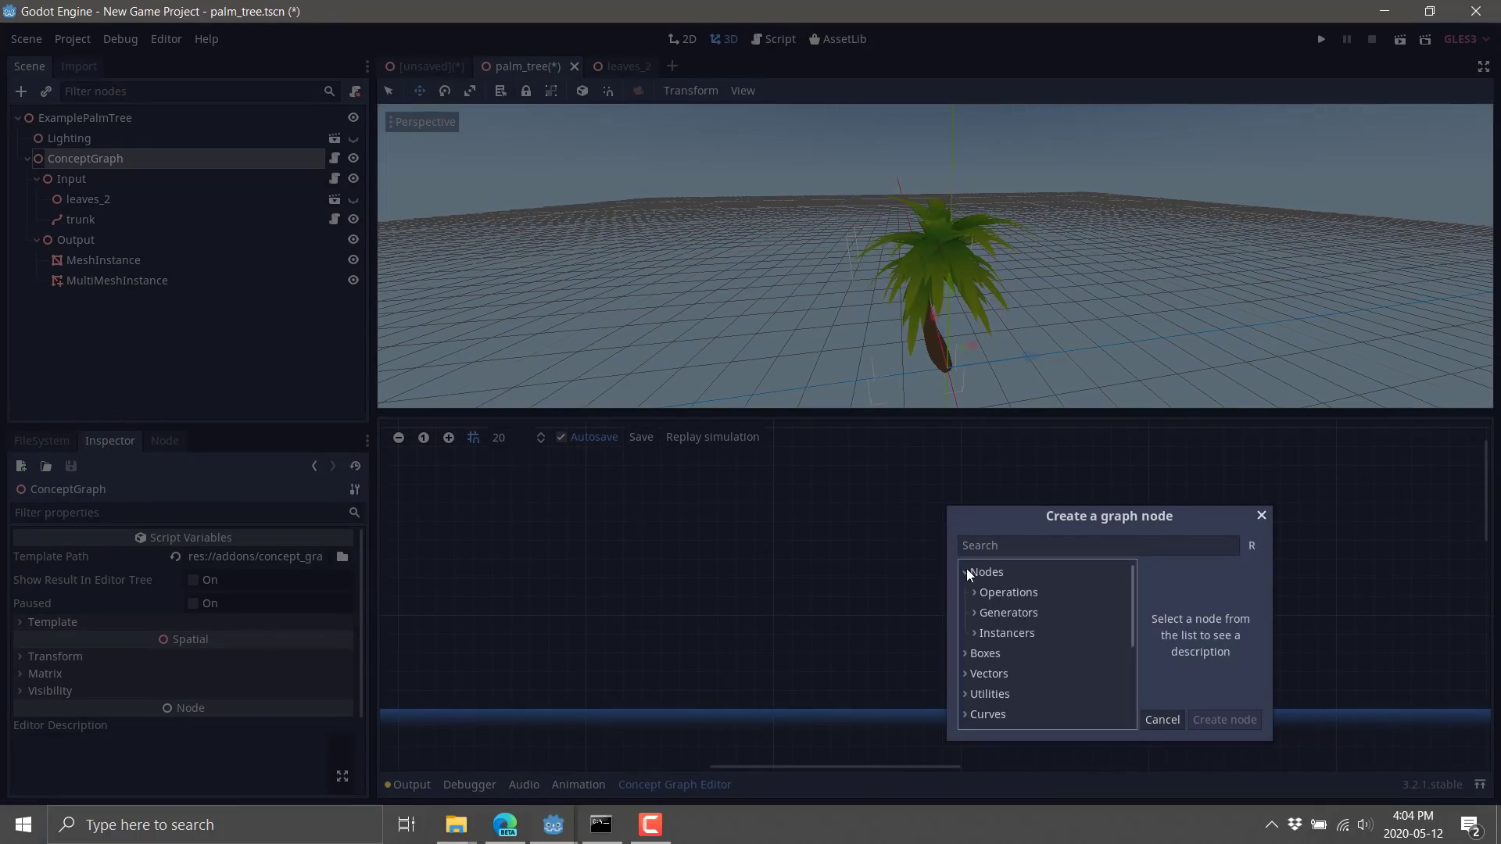
{"action": "left_click", "coordinate": [978, 593]}
{"action": "scroll", "coordinate": [1011, 616], "scroll_direction": "down", "scroll_amount": 5}
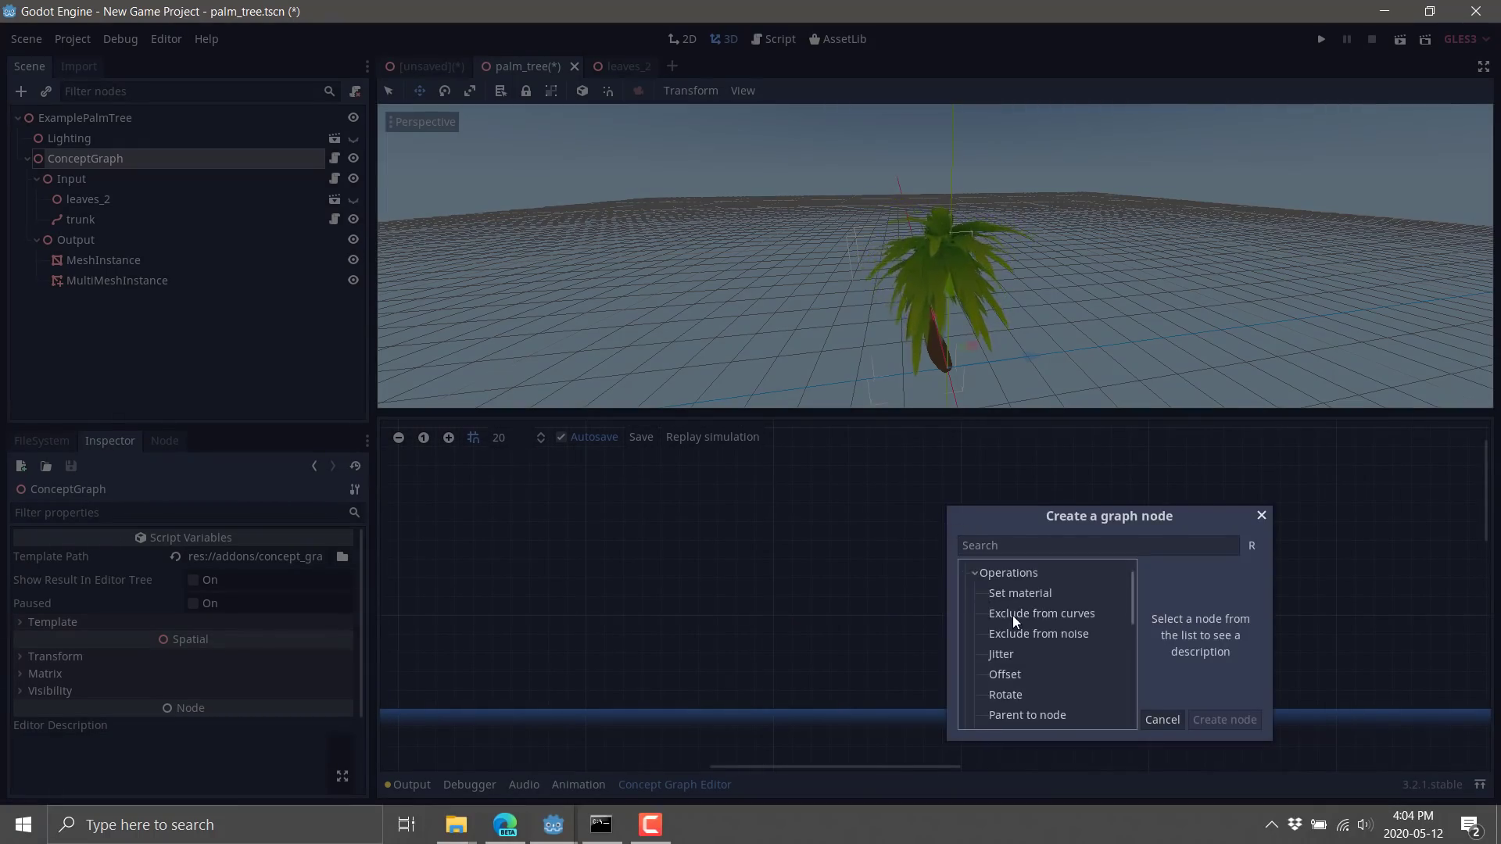
{"action": "scroll", "coordinate": [1066, 638], "scroll_direction": "down", "scroll_amount": 3}
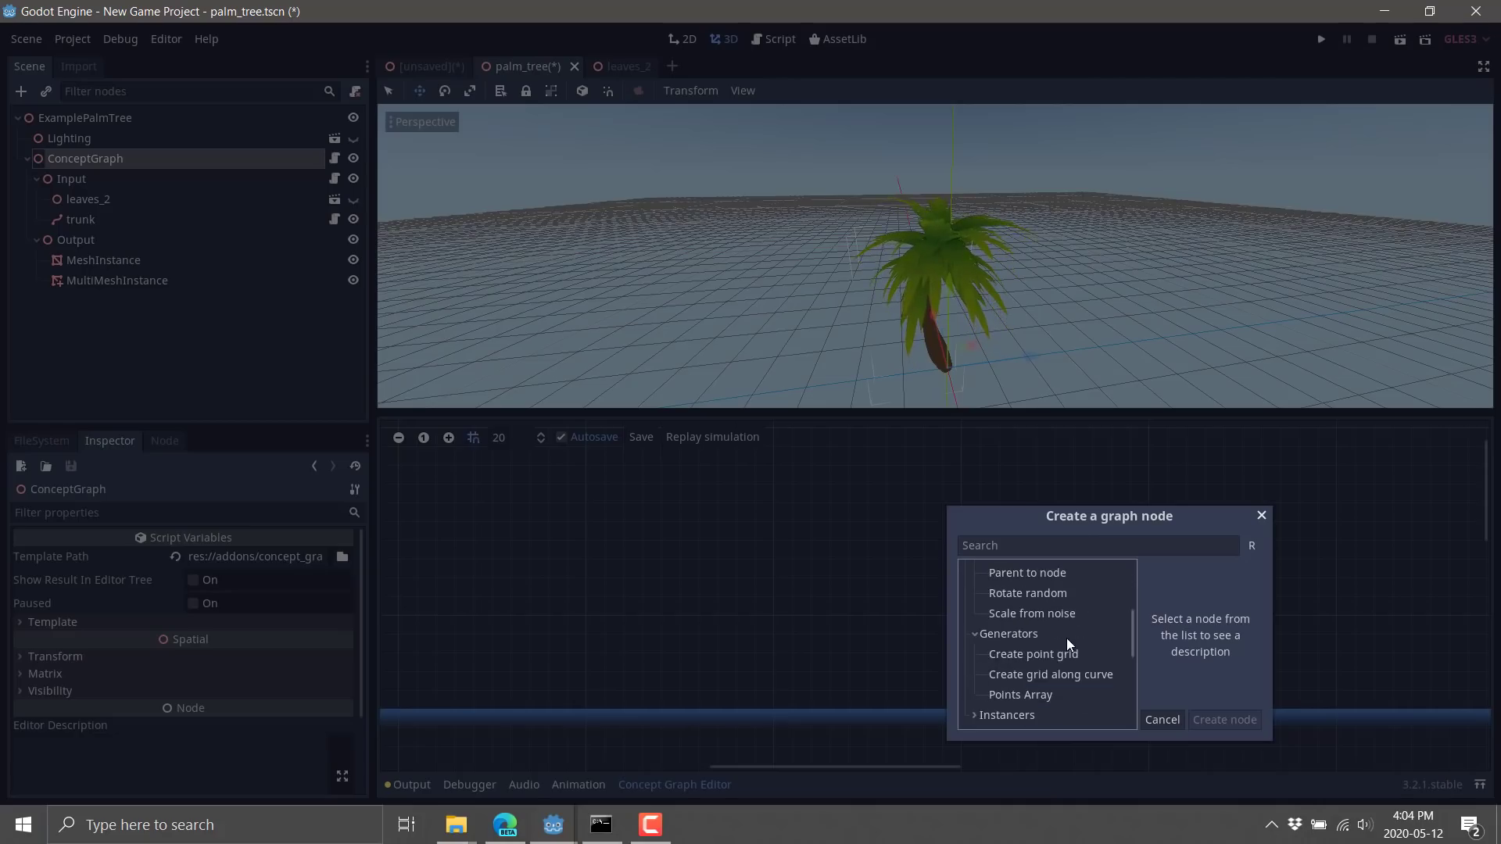
{"action": "scroll", "coordinate": [1052, 680], "scroll_direction": "down", "scroll_amount": 1}
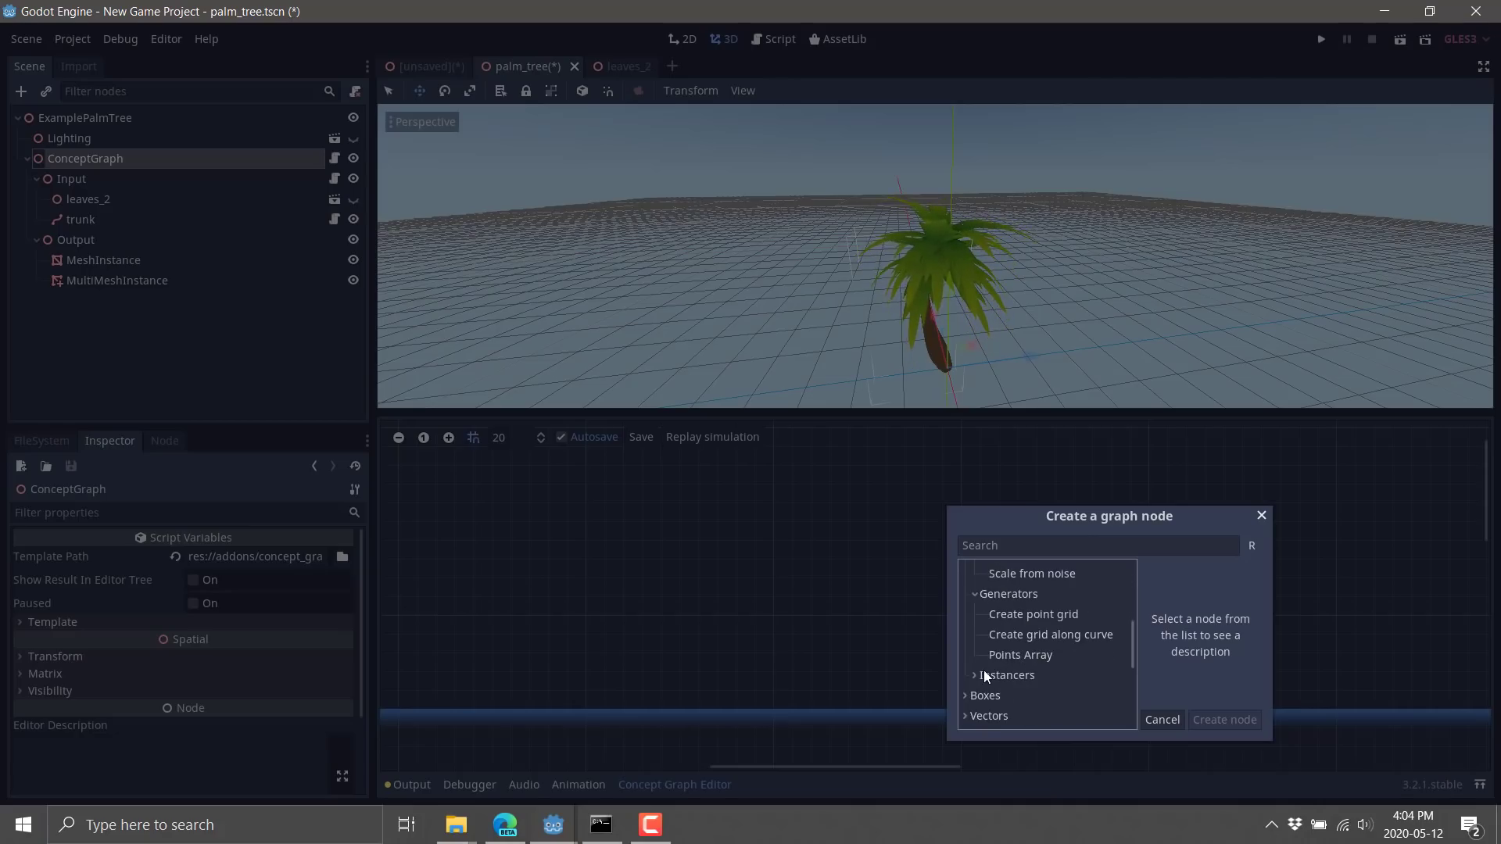
{"action": "left_click", "coordinate": [975, 675]}
{"action": "scroll", "coordinate": [1095, 657], "scroll_direction": "down", "scroll_amount": 2}
{"action": "scroll", "coordinate": [1065, 643], "scroll_direction": "down", "scroll_amount": 2}
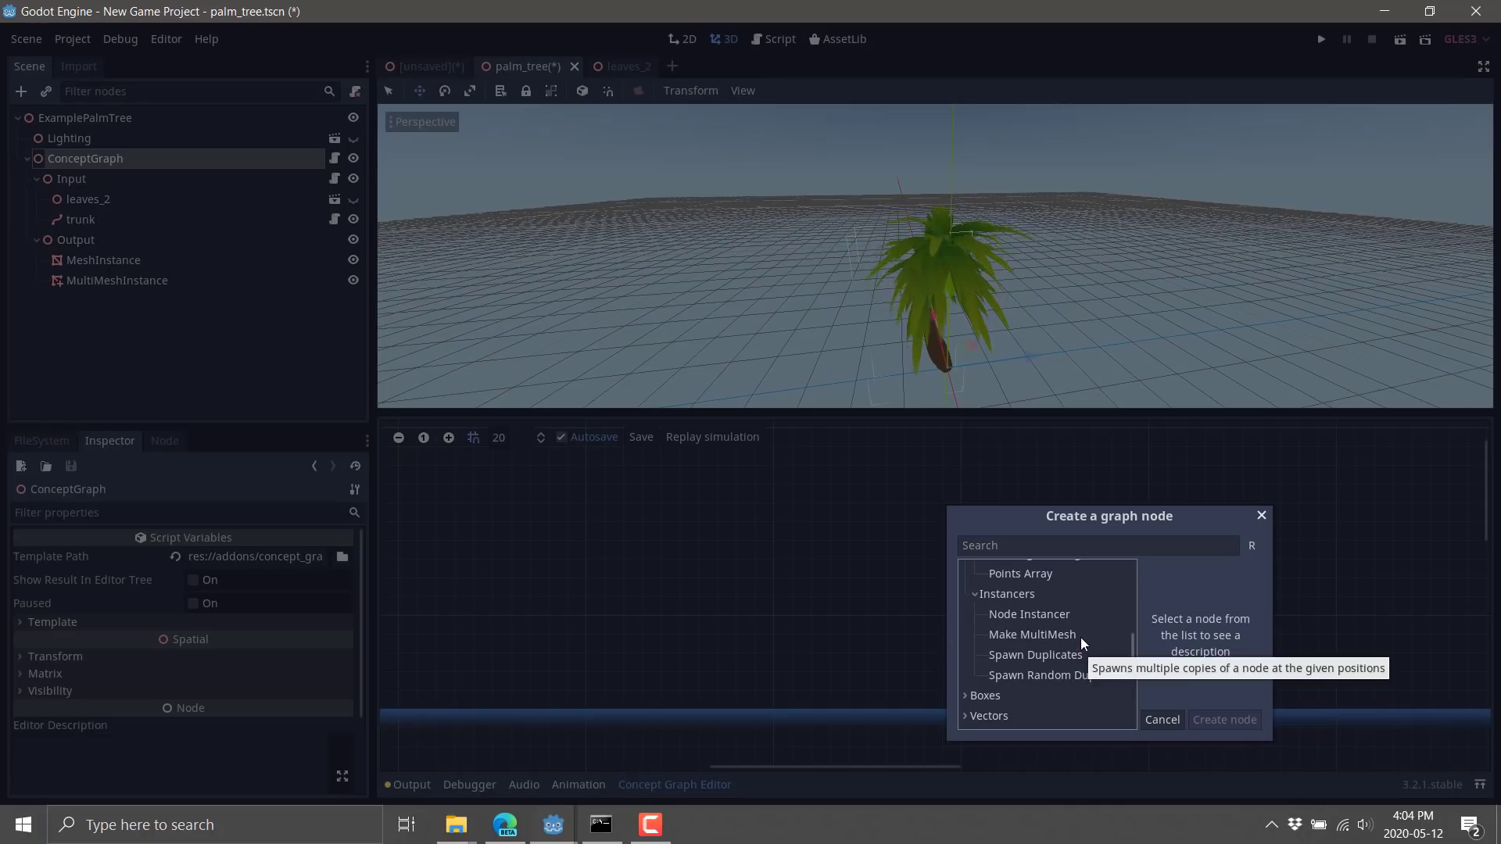
{"action": "scroll", "coordinate": [1081, 638], "scroll_direction": "down", "scroll_amount": 3}
Expand the Boxes, Vectors, Utilities and Curves categories, including Curves > Conversion
{"action": "left_click", "coordinate": [978, 637]}
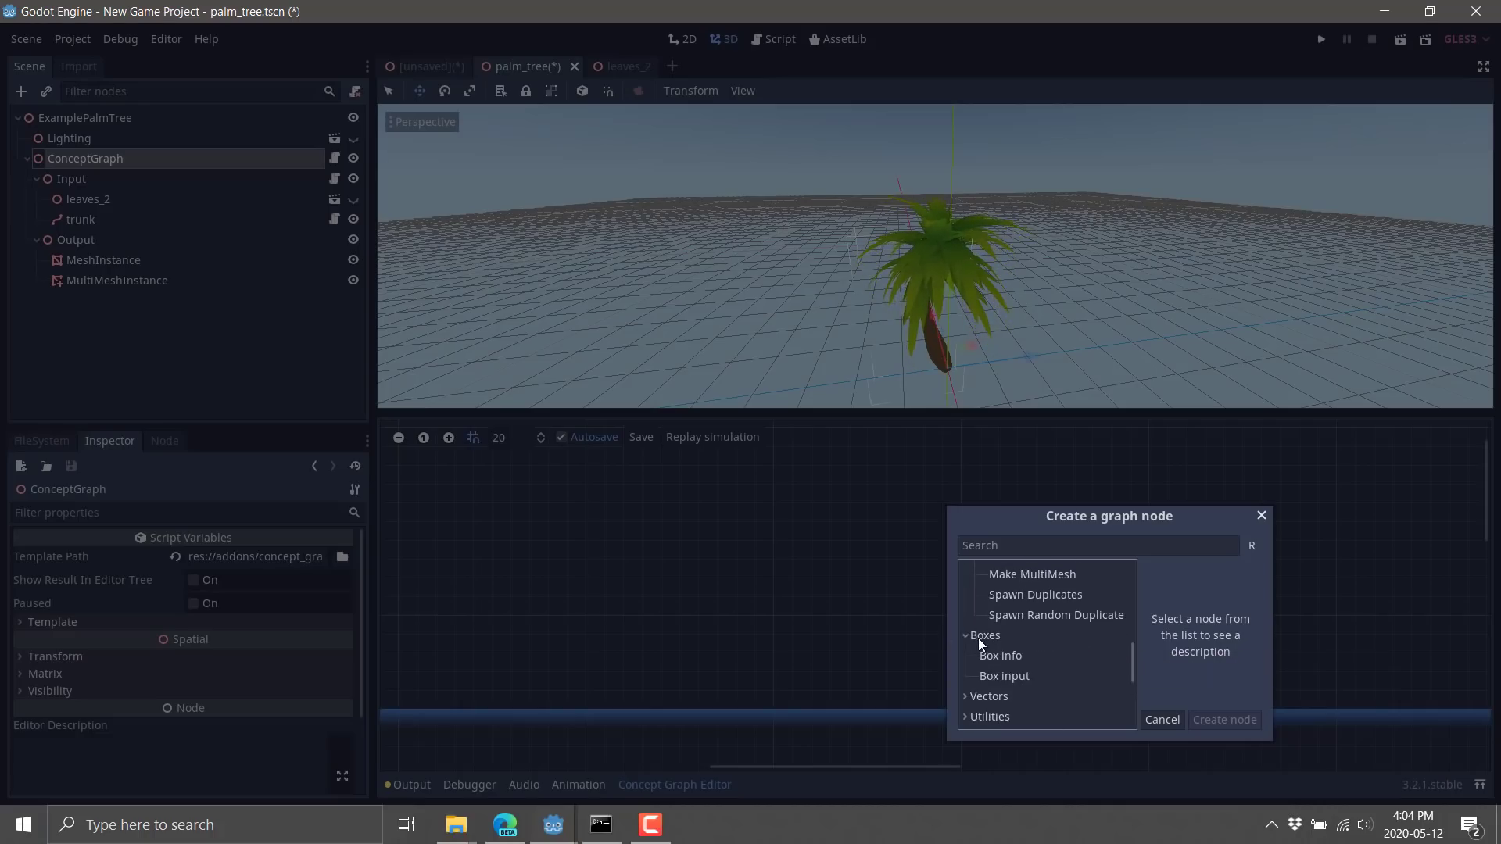
{"action": "scroll", "coordinate": [1086, 638], "scroll_direction": "down", "scroll_amount": 2}
{"action": "left_click", "coordinate": [974, 654]}
{"action": "scroll", "coordinate": [1061, 629], "scroll_direction": "down", "scroll_amount": 2}
{"action": "scroll", "coordinate": [1060, 629], "scroll_direction": "down", "scroll_amount": 1}
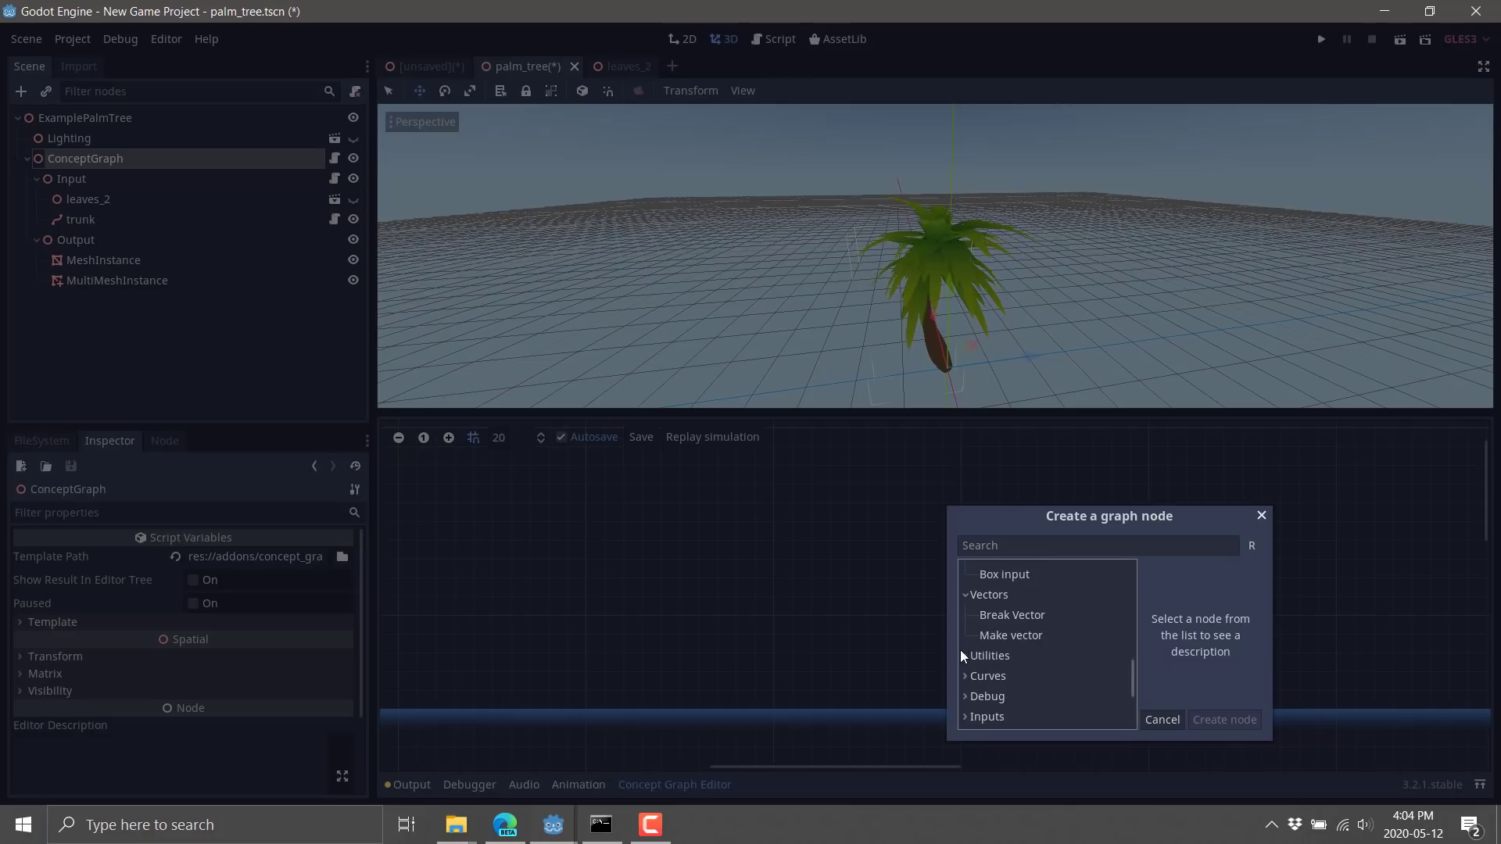
{"action": "left_click", "coordinate": [976, 652]}
{"action": "scroll", "coordinate": [1076, 621], "scroll_direction": "down", "scroll_amount": 3}
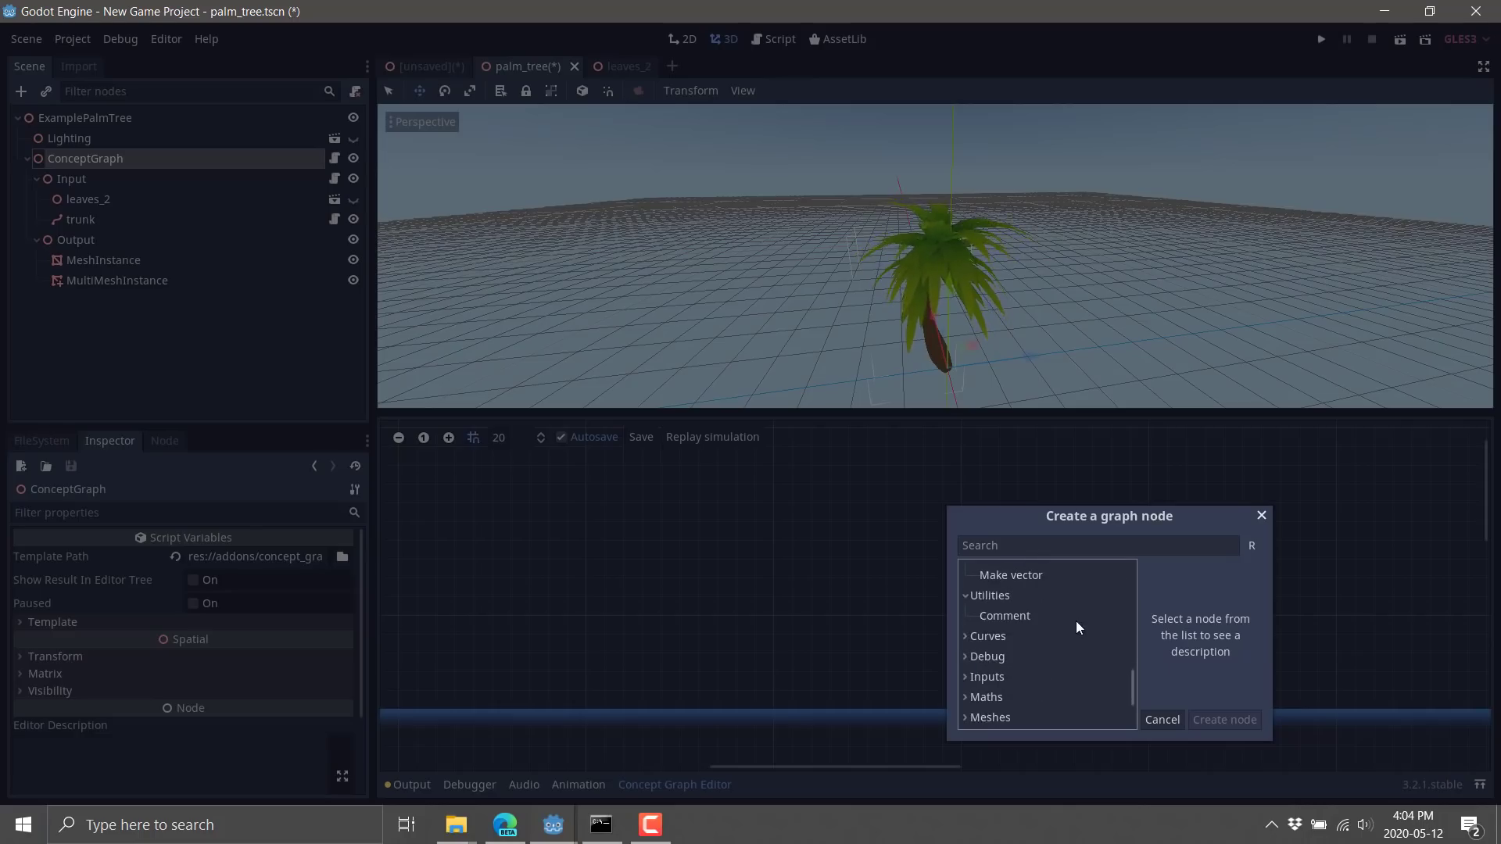
{"action": "left_click", "coordinate": [979, 636]}
{"action": "scroll", "coordinate": [1095, 638], "scroll_direction": "down", "scroll_amount": 2}
{"action": "left_click", "coordinate": [974, 616]}
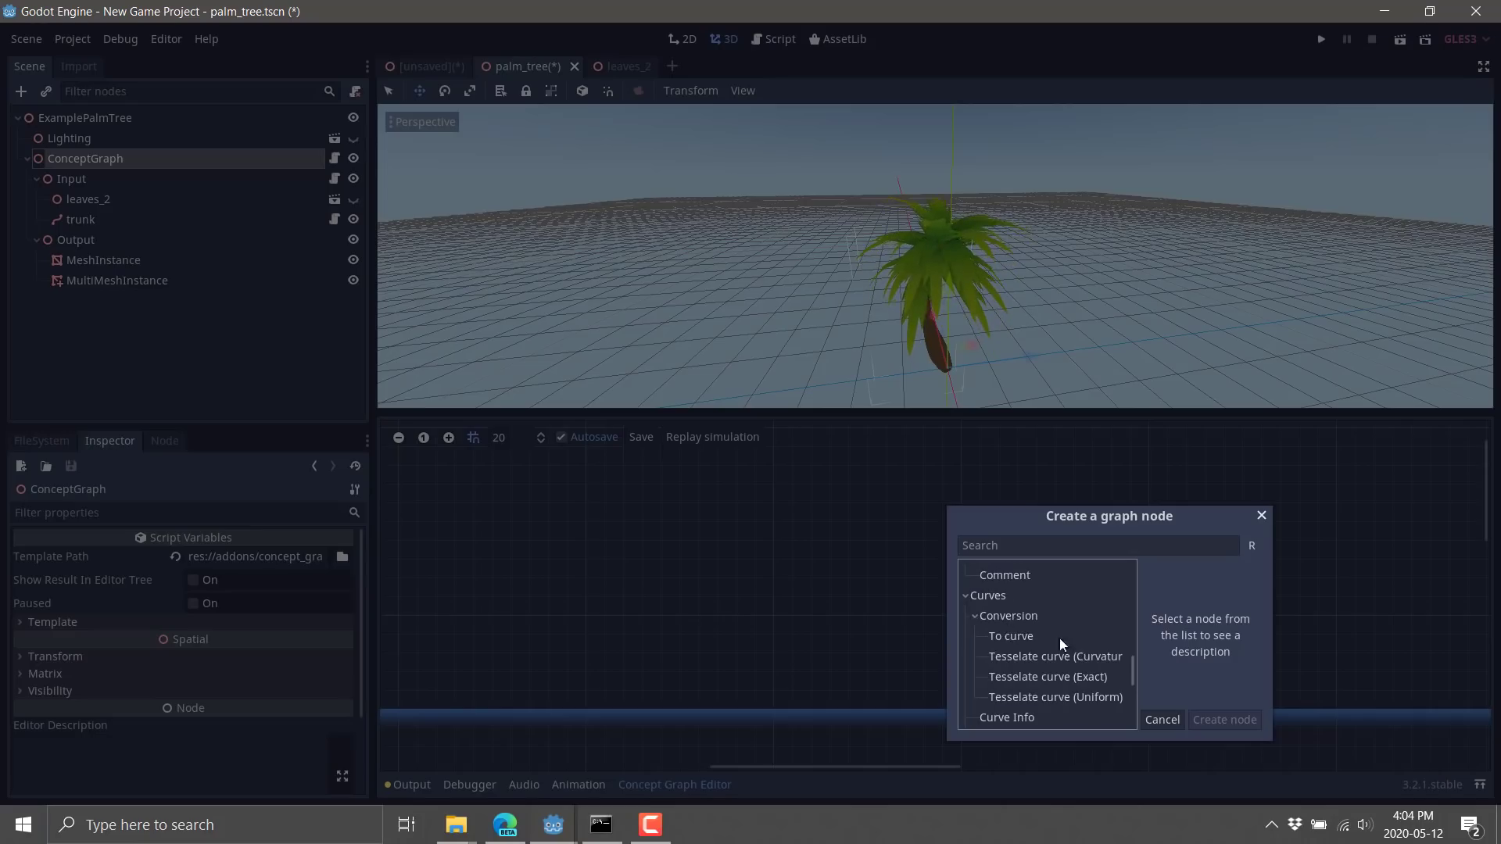
{"action": "scroll", "coordinate": [1064, 641], "scroll_direction": "down", "scroll_amount": 1}
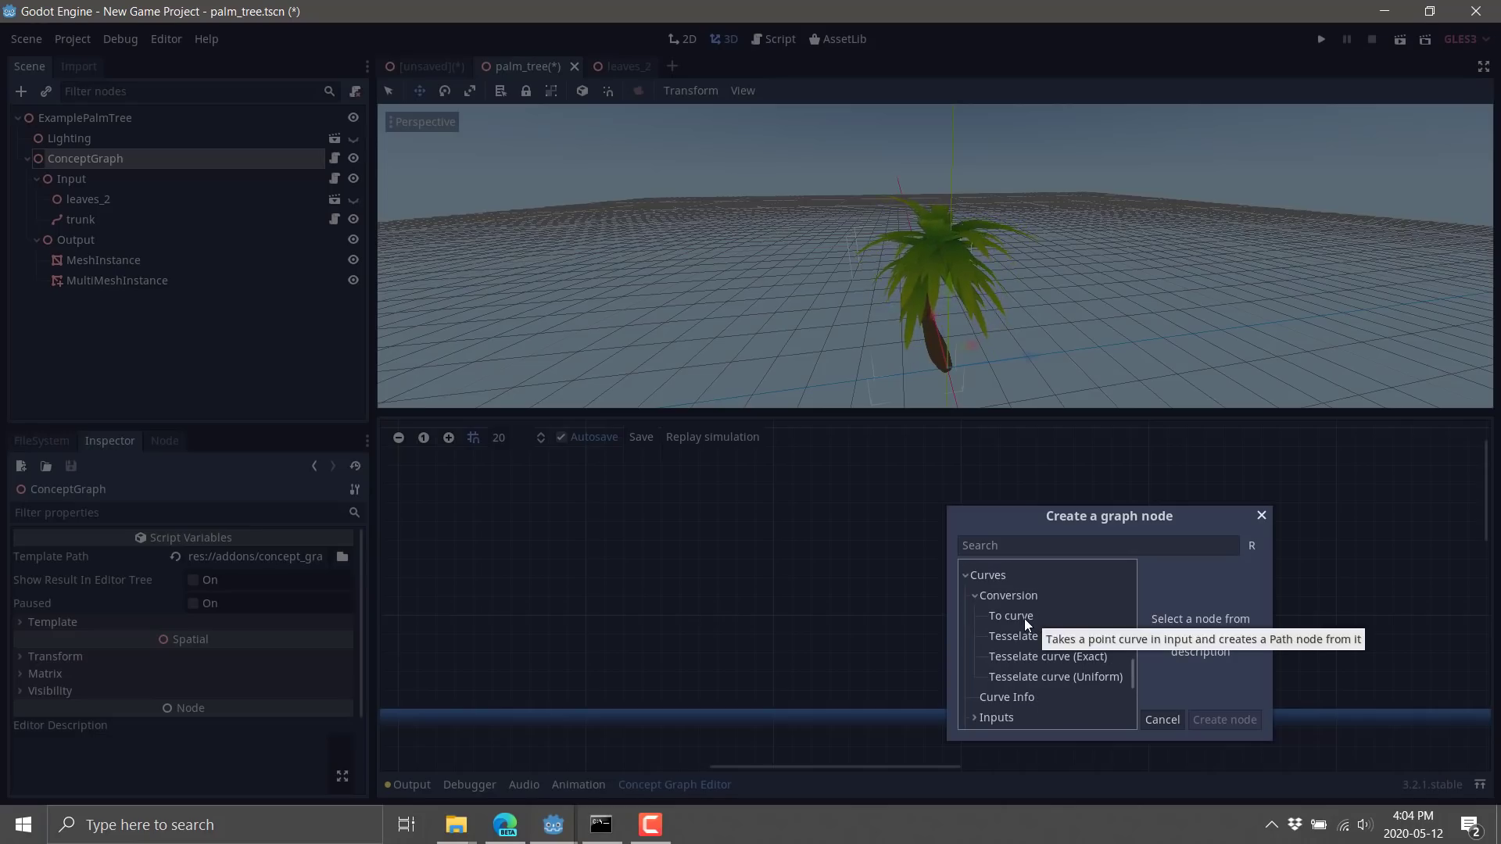
{"action": "scroll", "coordinate": [1024, 617], "scroll_direction": "down", "scroll_amount": 2}
Expand curve Inputs, Operations and Generators, Debug and Inputs, and select the Scalar input
{"action": "left_click", "coordinate": [982, 679]}
{"action": "scroll", "coordinate": [996, 658], "scroll_direction": "down", "scroll_amount": 2}
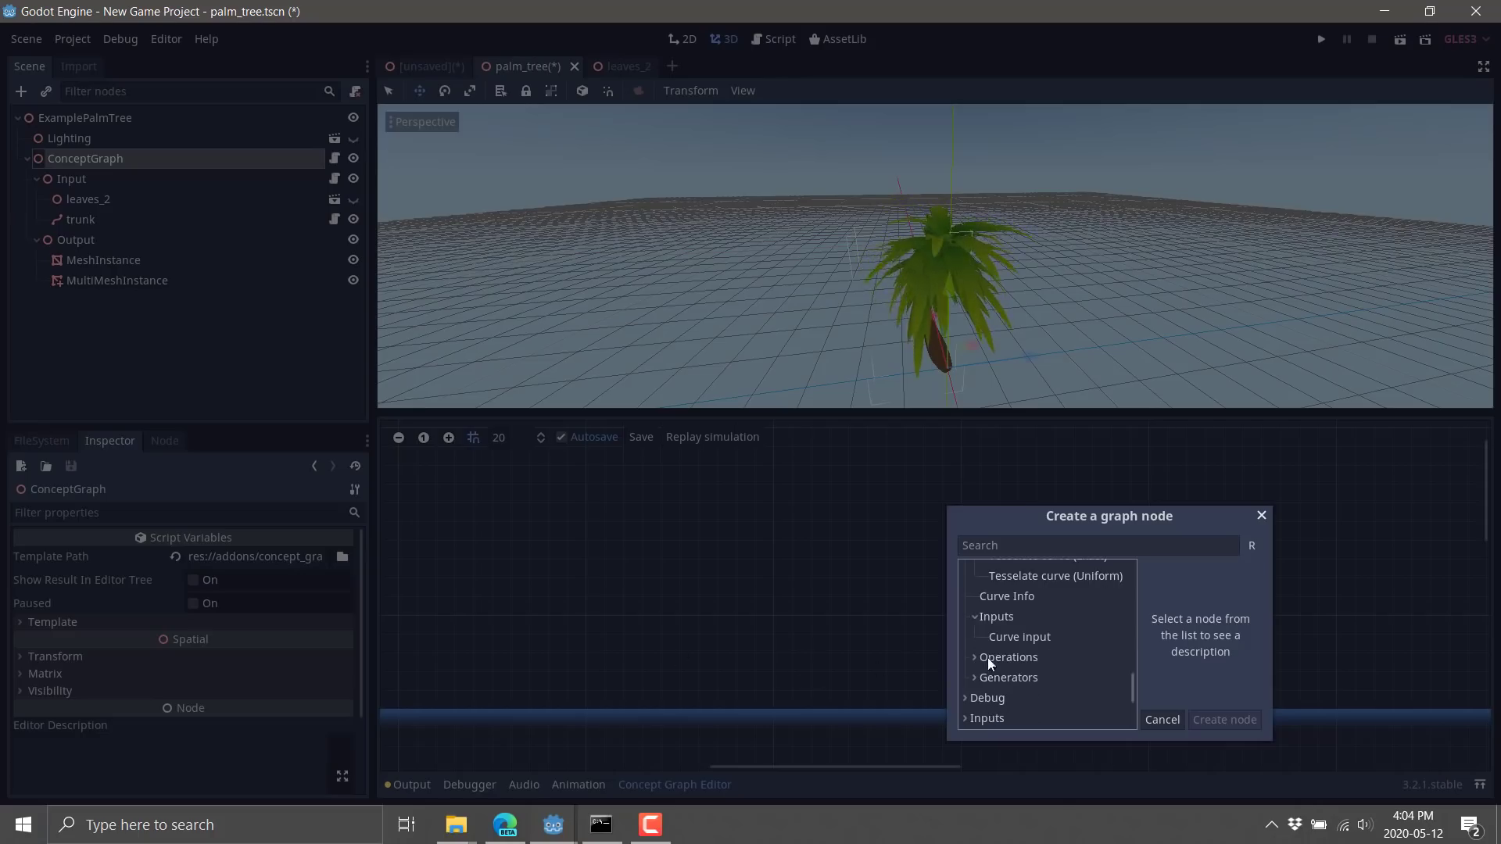
{"action": "left_click", "coordinate": [988, 658]}
{"action": "scroll", "coordinate": [977, 621], "scroll_direction": "down", "scroll_amount": 2}
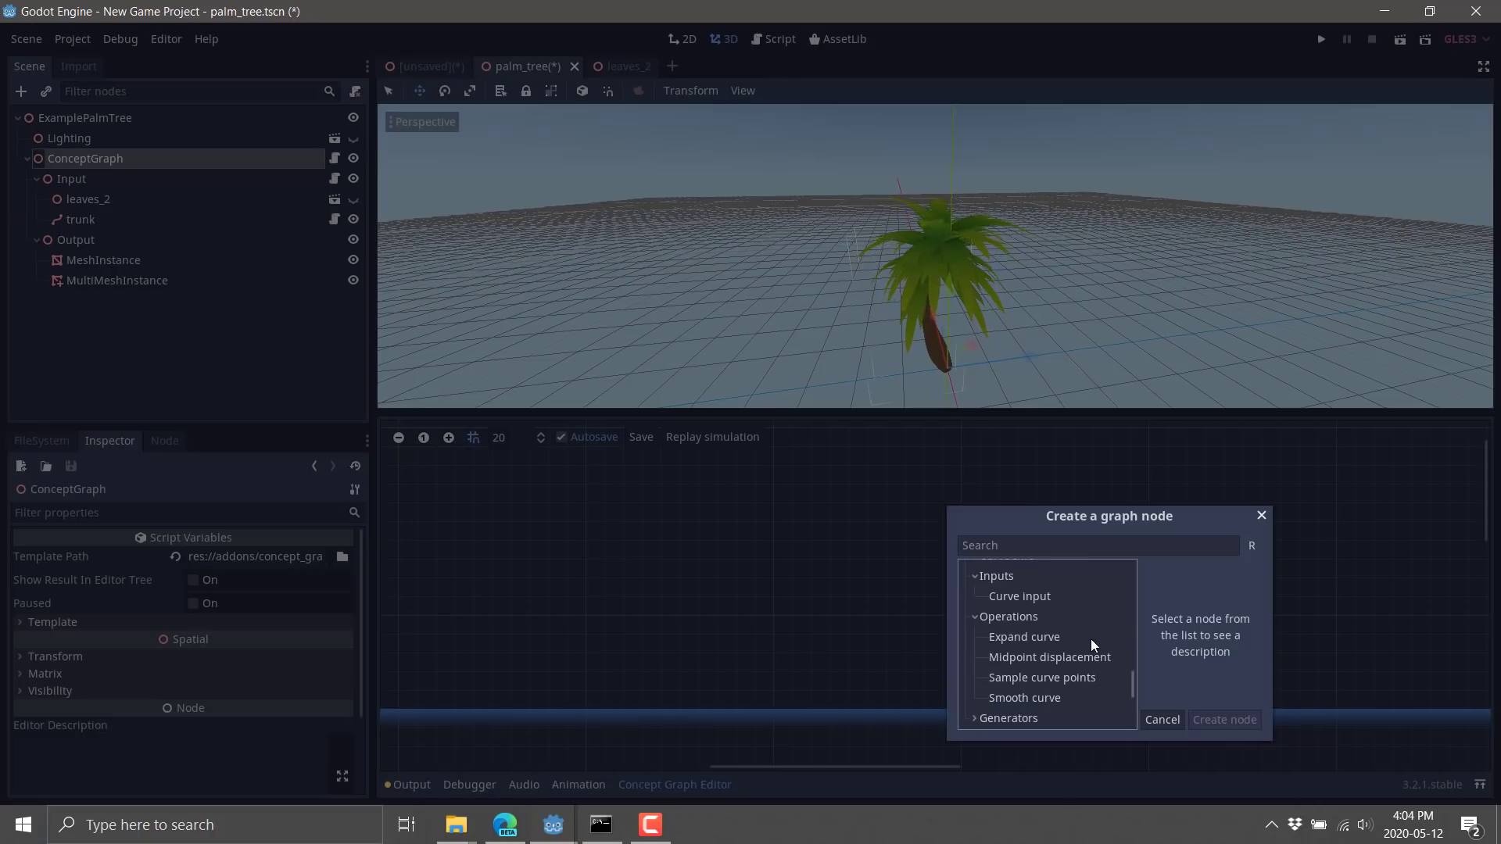
{"action": "scroll", "coordinate": [1091, 639], "scroll_direction": "down", "scroll_amount": 1}
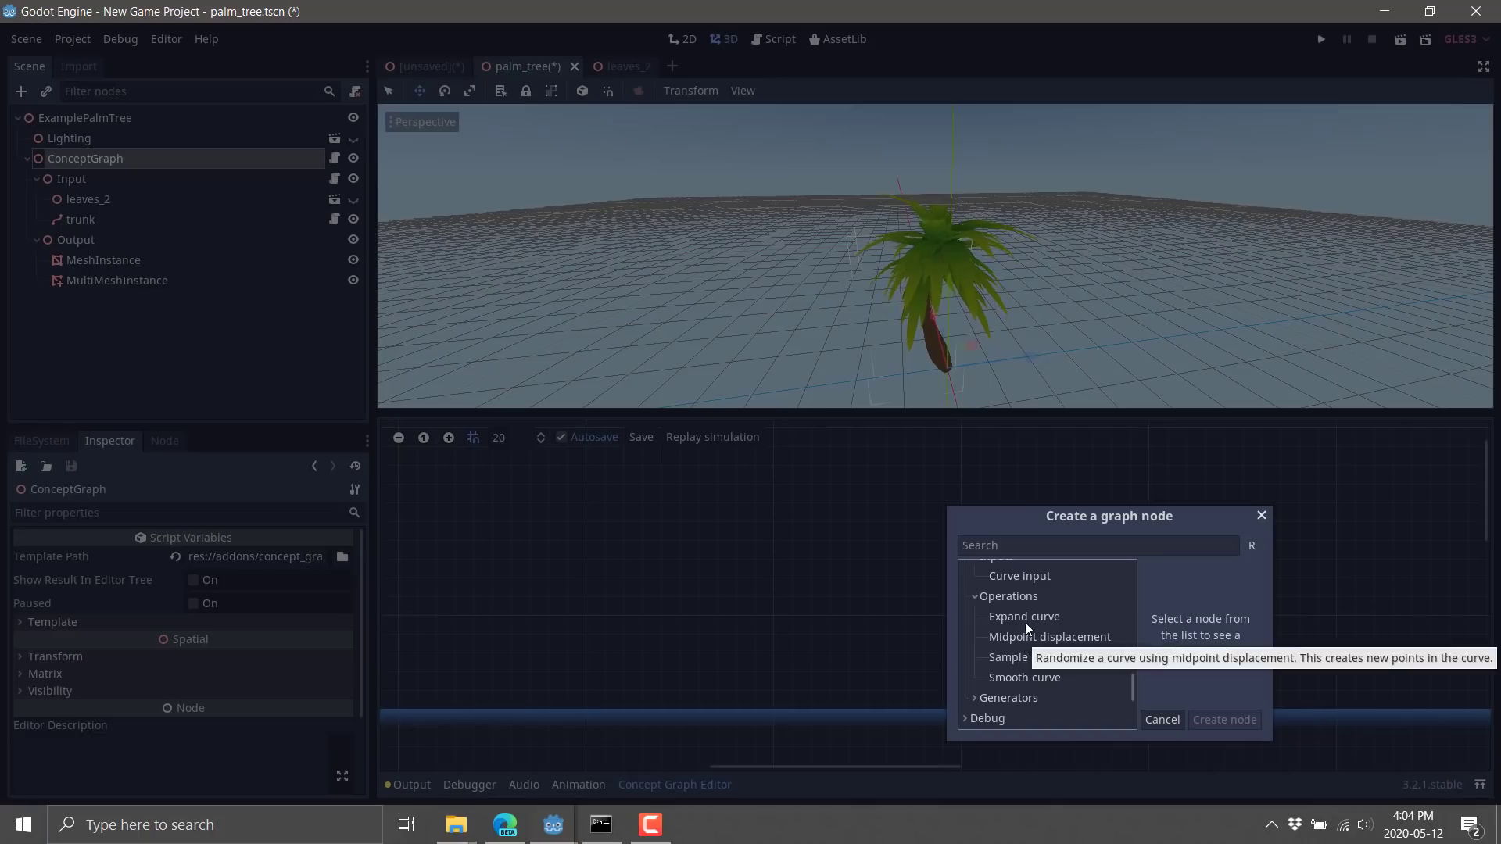
{"action": "scroll", "coordinate": [1008, 625], "scroll_direction": "down", "scroll_amount": 6}
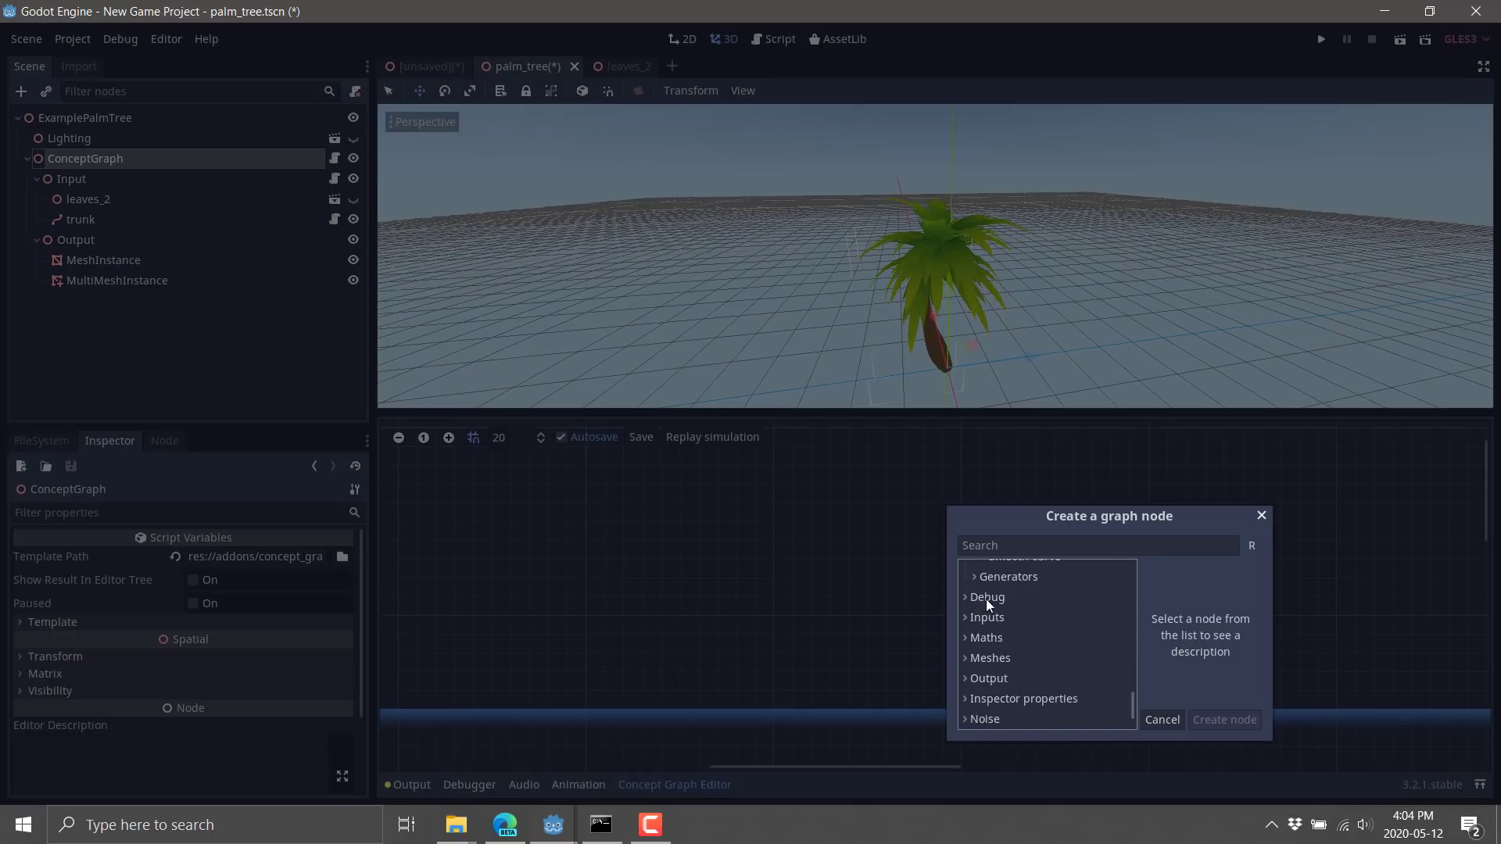
{"action": "left_click", "coordinate": [987, 598]}
{"action": "left_click", "coordinate": [982, 577]}
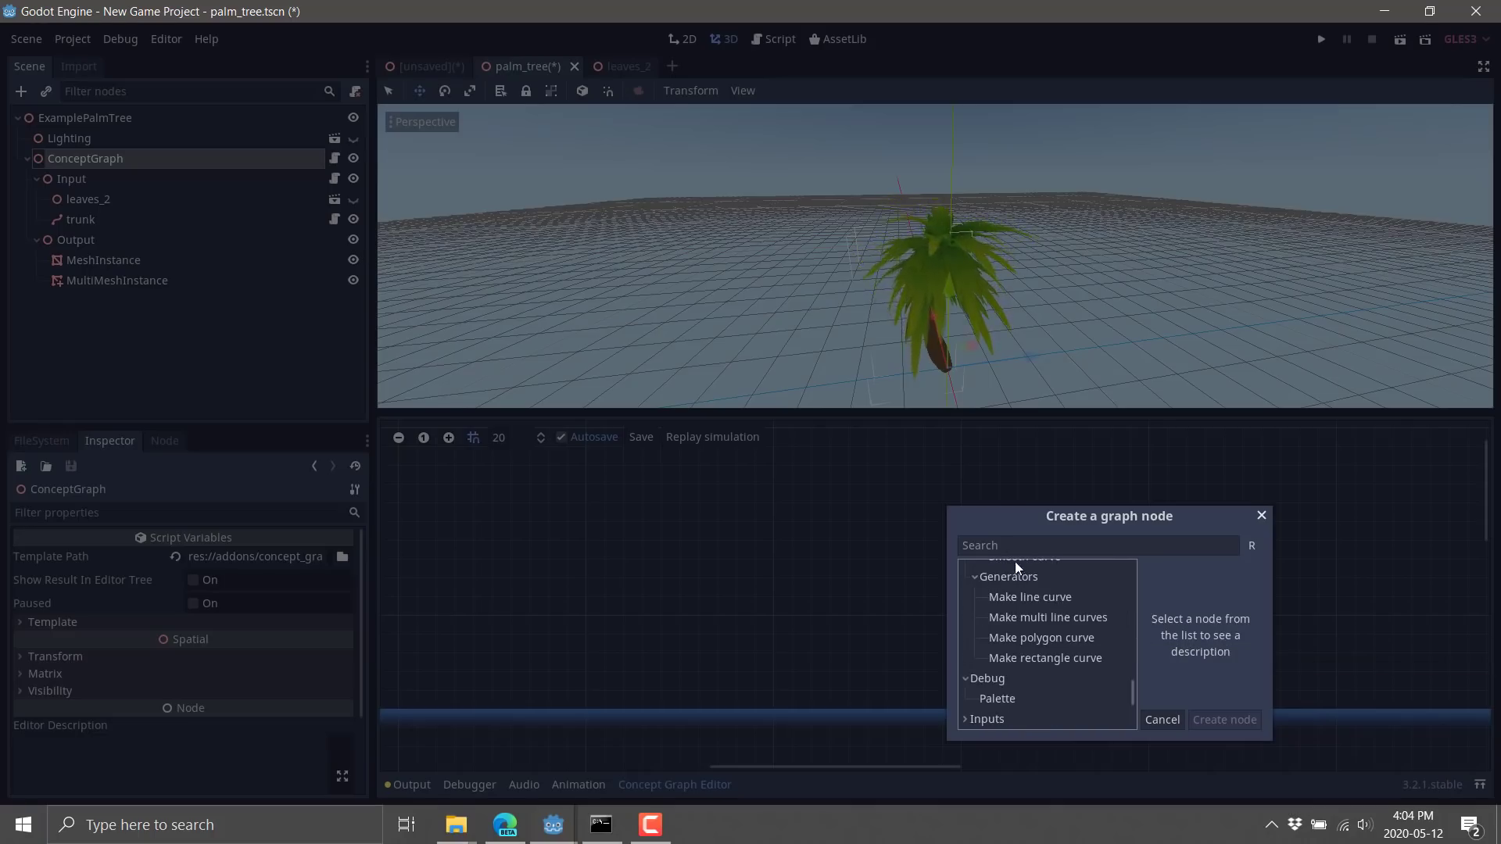
{"action": "scroll", "coordinate": [1066, 607], "scroll_direction": "down", "scroll_amount": 5}
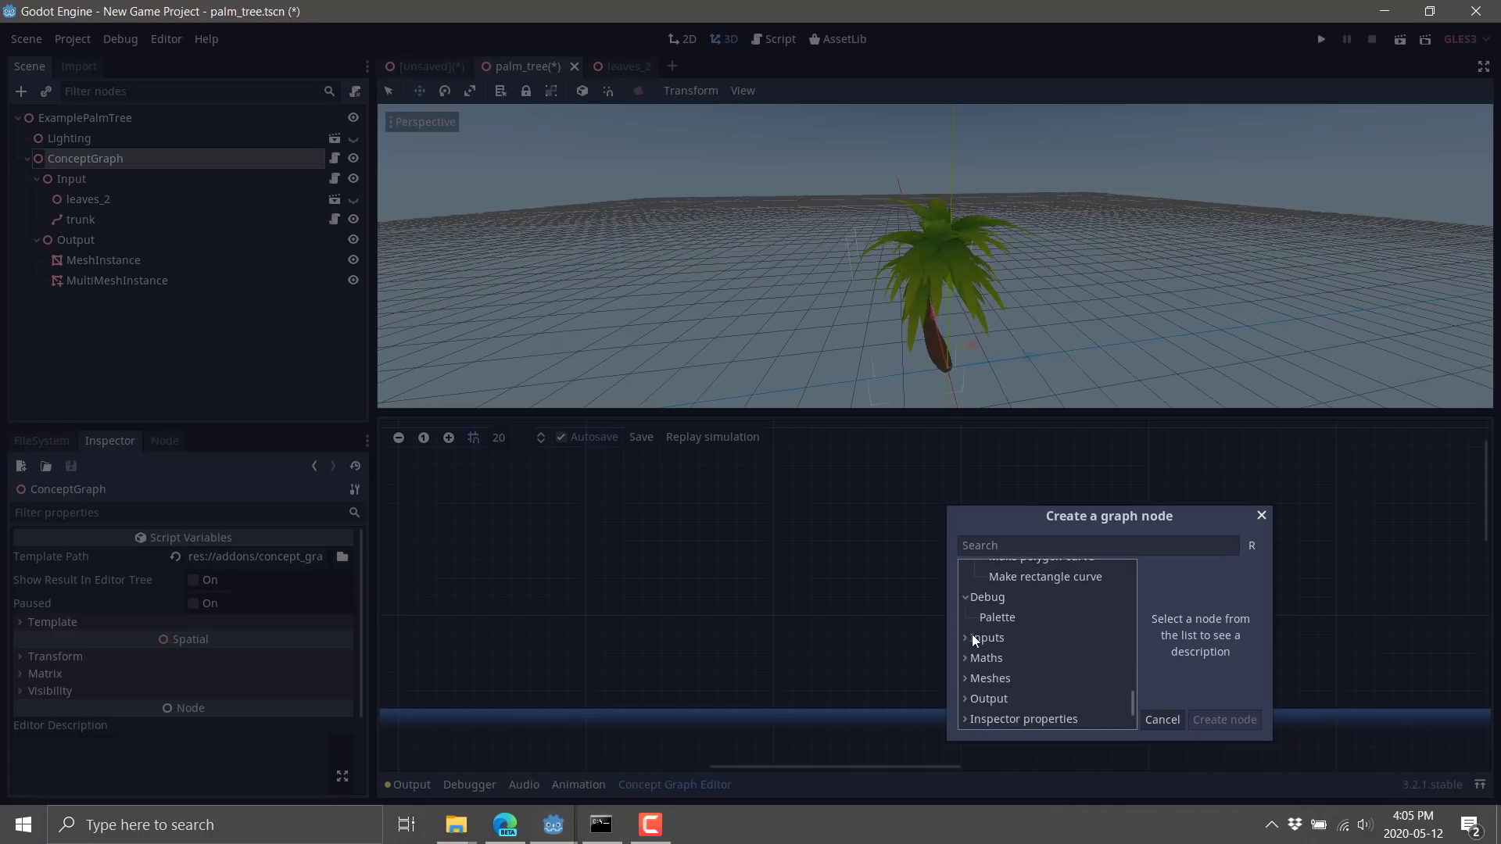
{"action": "left_click", "coordinate": [972, 636]}
{"action": "scroll", "coordinate": [1100, 658], "scroll_direction": "down", "scroll_amount": 1}
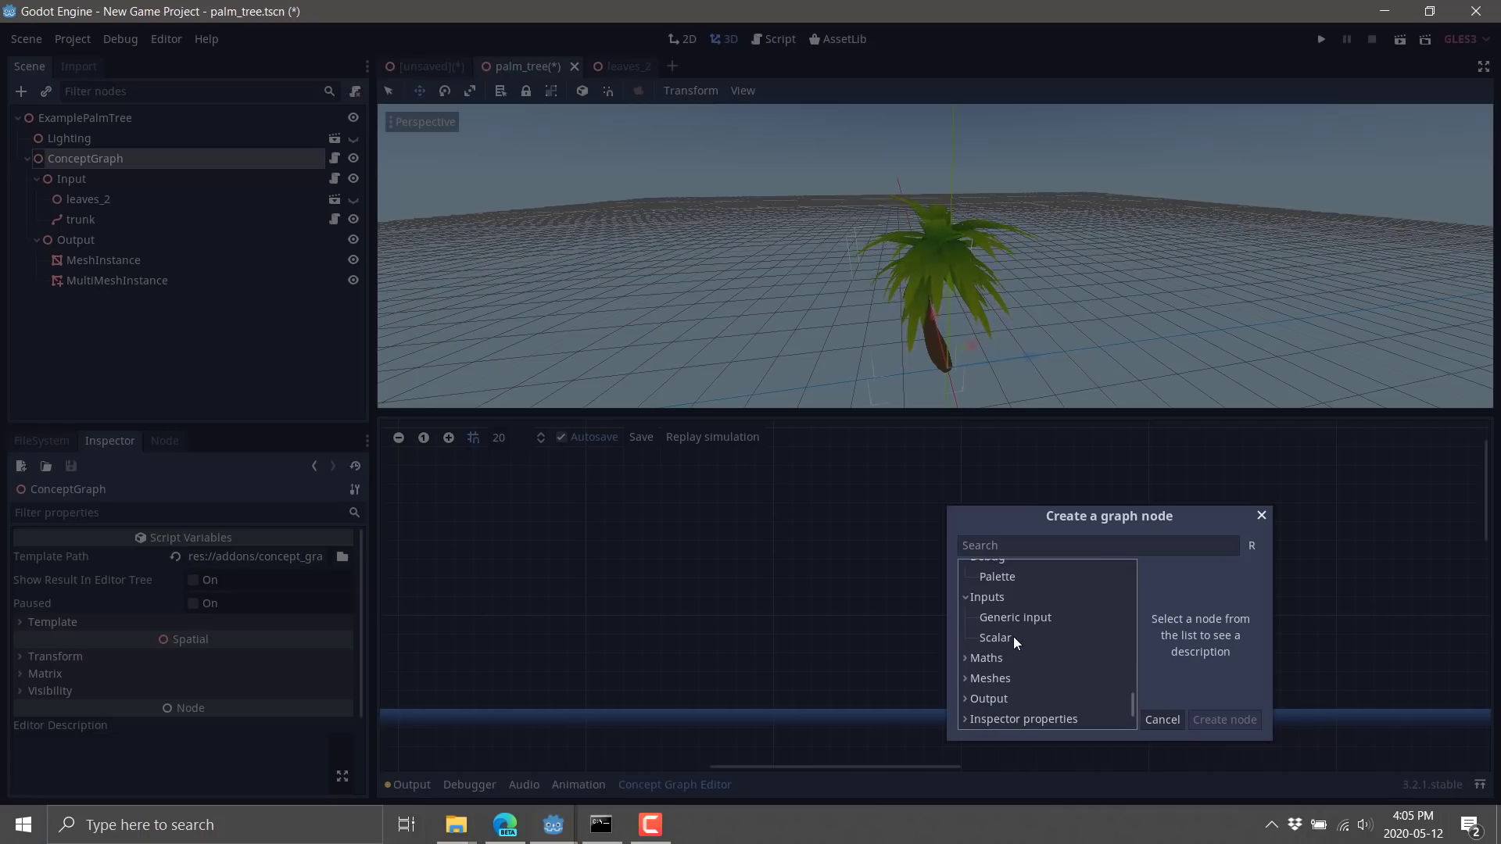
{"action": "left_click", "coordinate": [1007, 636]}
Read the Generic input and Scalar descriptions, then expand Maths > Scalars and Meshes
{"action": "left_click", "coordinate": [1001, 620]}
{"action": "left_click", "coordinate": [1009, 636]}
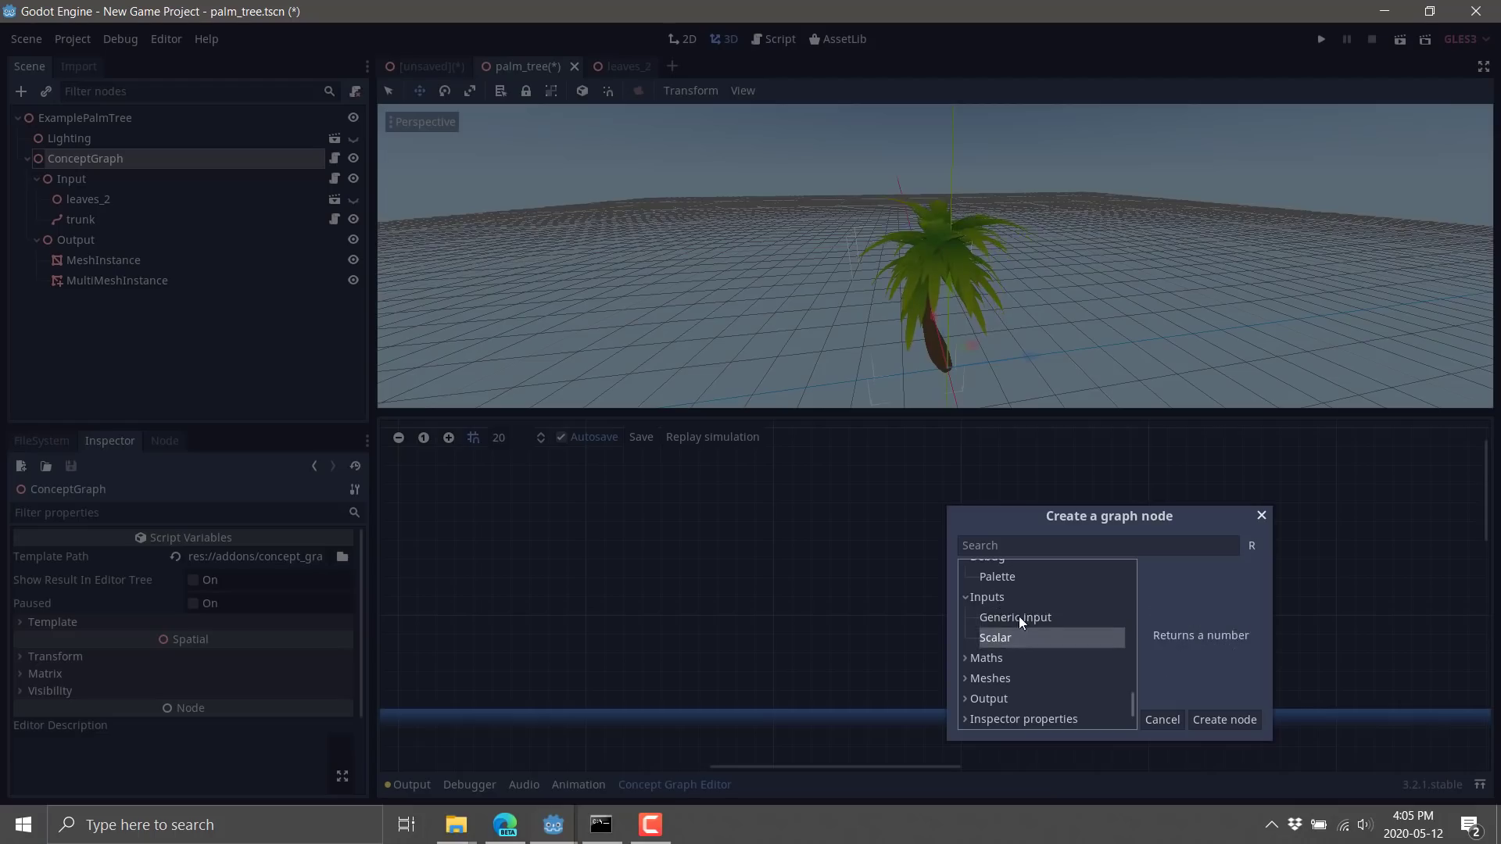
{"action": "left_click", "coordinate": [1066, 622]}
{"action": "scroll", "coordinate": [1034, 632], "scroll_direction": "down", "scroll_amount": 1}
{"action": "left_click", "coordinate": [984, 626]}
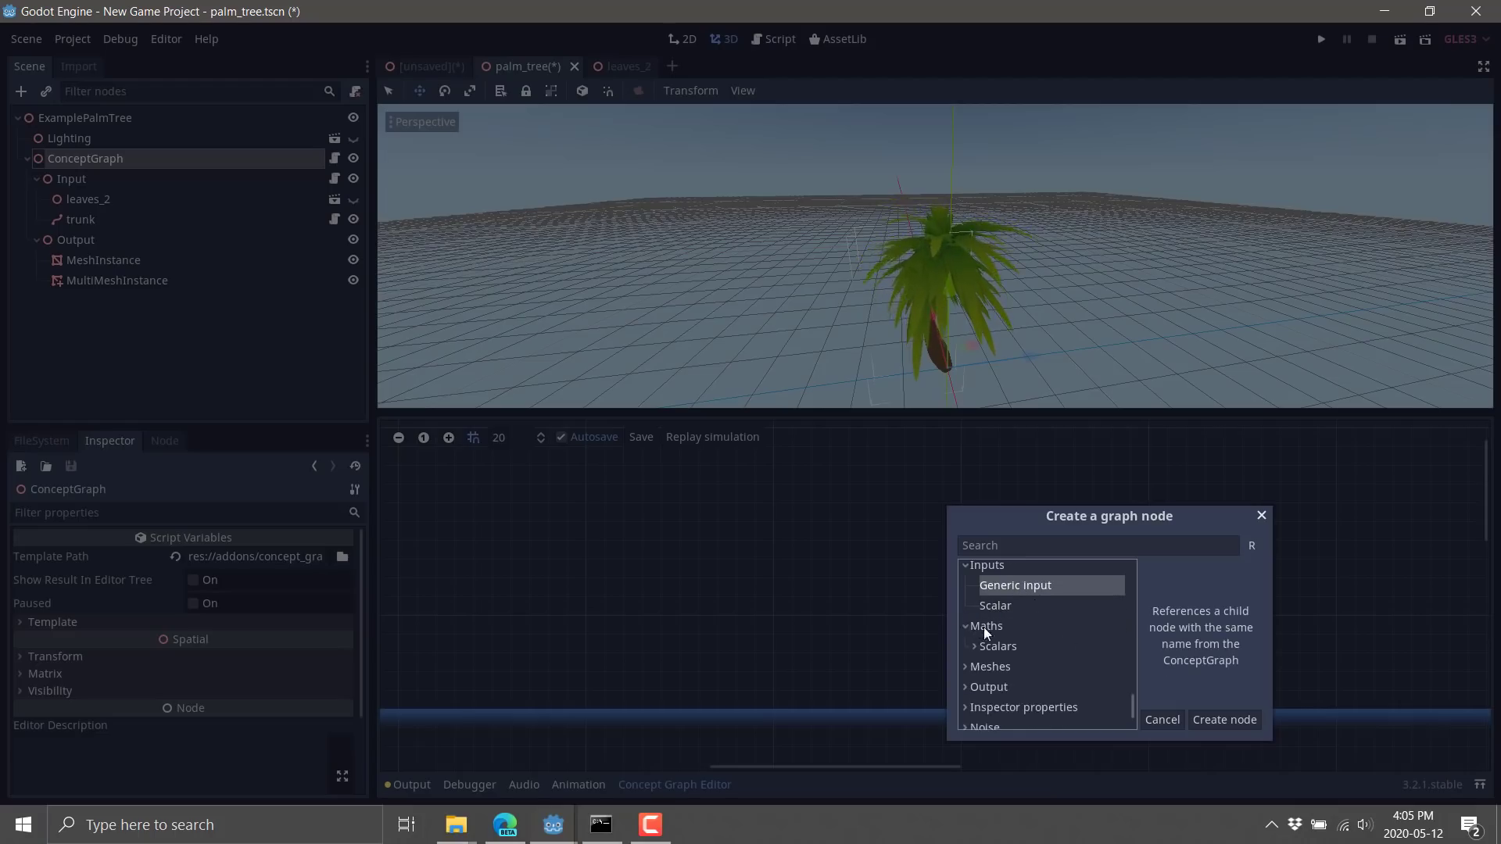
{"action": "scroll", "coordinate": [1073, 623], "scroll_direction": "down", "scroll_amount": 1}
{"action": "left_click", "coordinate": [998, 625]}
{"action": "scroll", "coordinate": [999, 626], "scroll_direction": "down", "scroll_amount": 1}
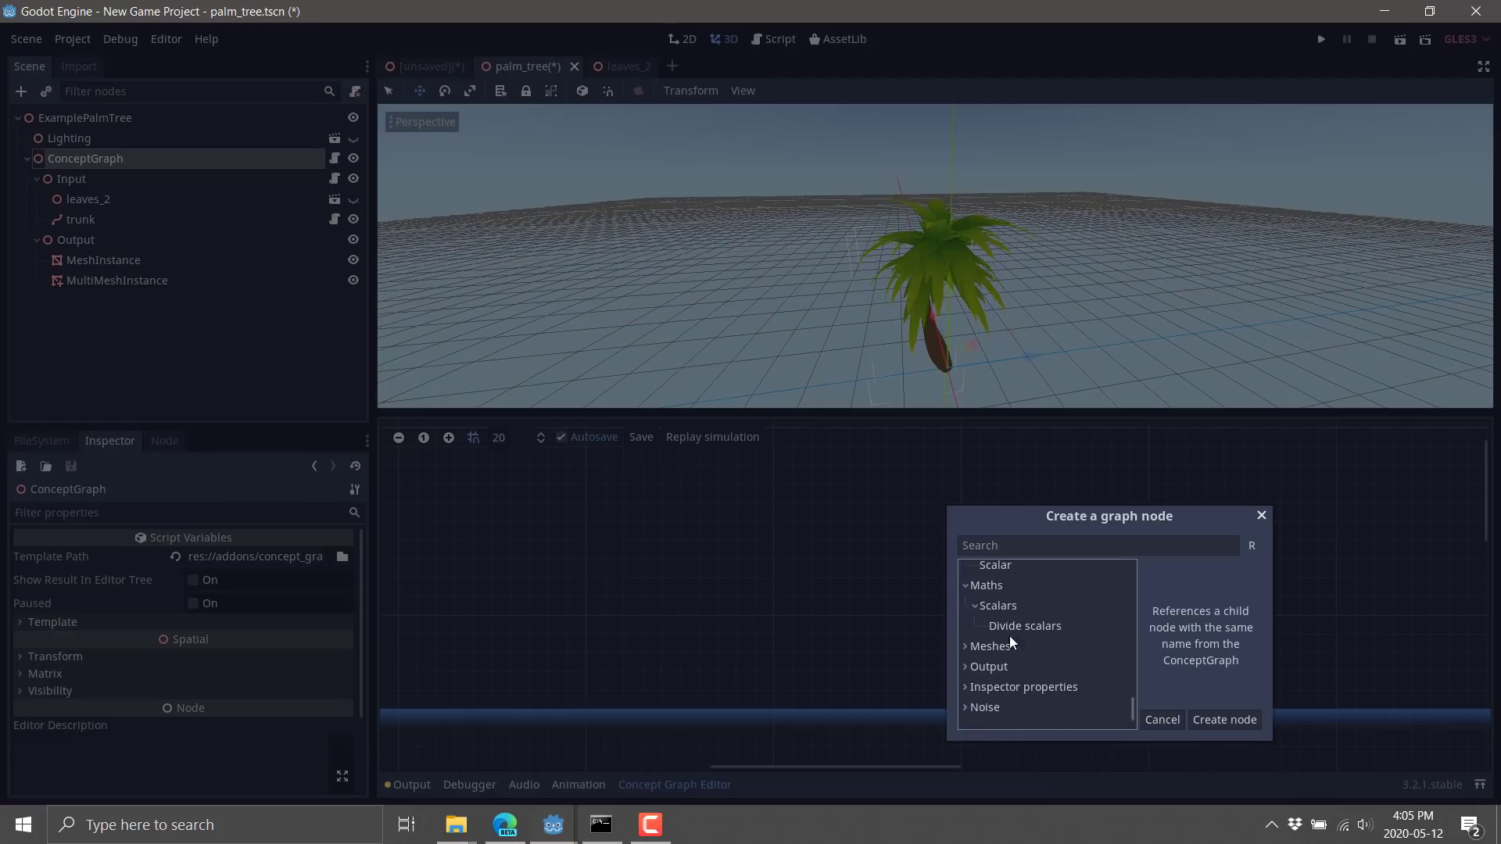
{"action": "left_click", "coordinate": [1010, 639]}
{"action": "scroll", "coordinate": [1080, 636], "scroll_direction": "down", "scroll_amount": 1}
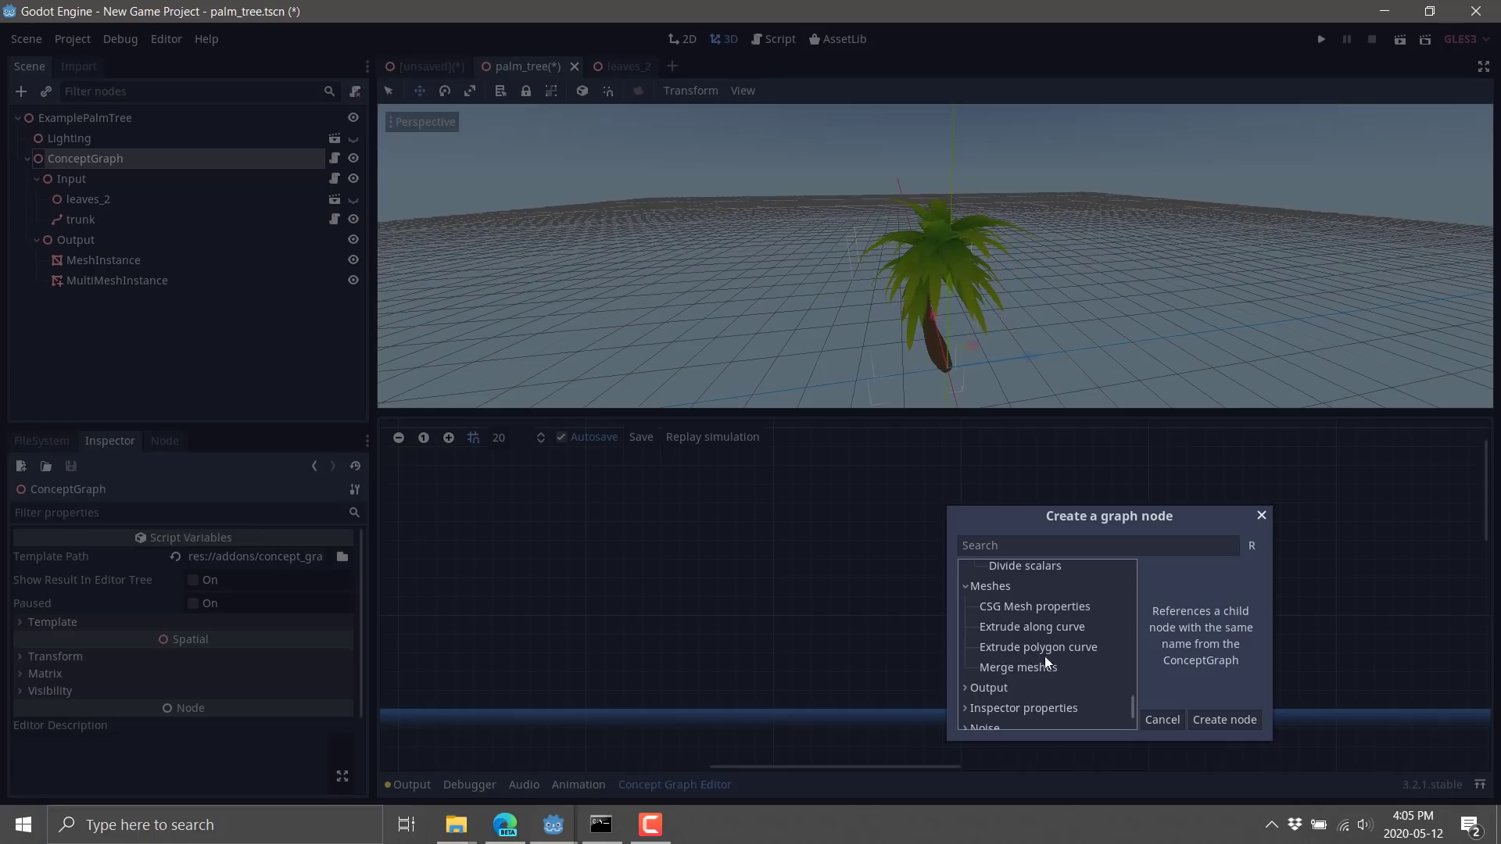
{"action": "scroll", "coordinate": [1038, 656], "scroll_direction": "down", "scroll_amount": 1}
Browse Output, Inspector properties (Boolean) and Noise, then cancel without adding a node
{"action": "left_click", "coordinate": [1003, 665]}
{"action": "scroll", "coordinate": [1072, 644], "scroll_direction": "down", "scroll_amount": 1}
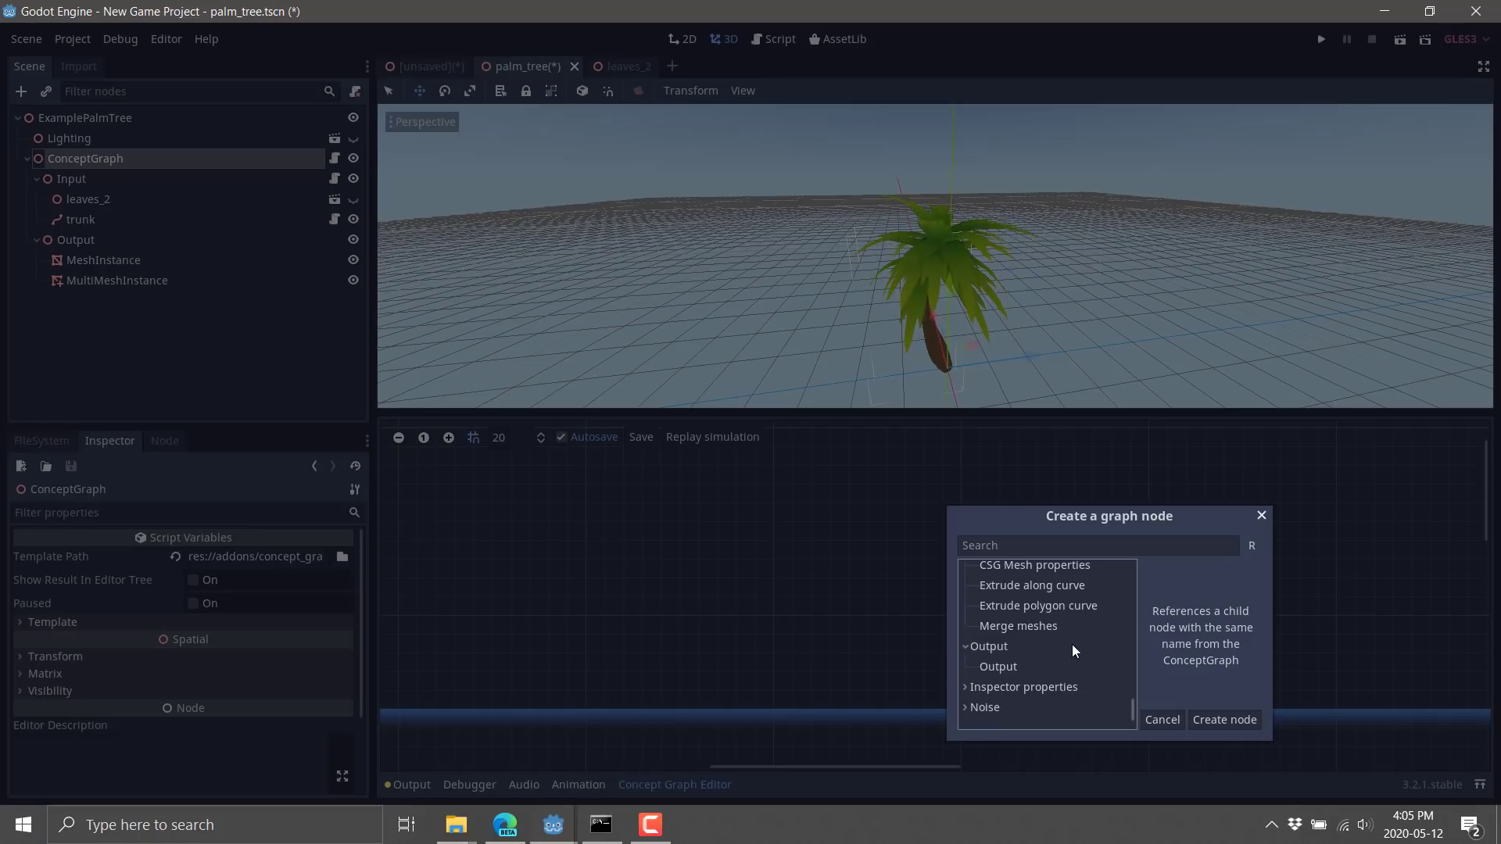
{"action": "left_click", "coordinate": [998, 665]}
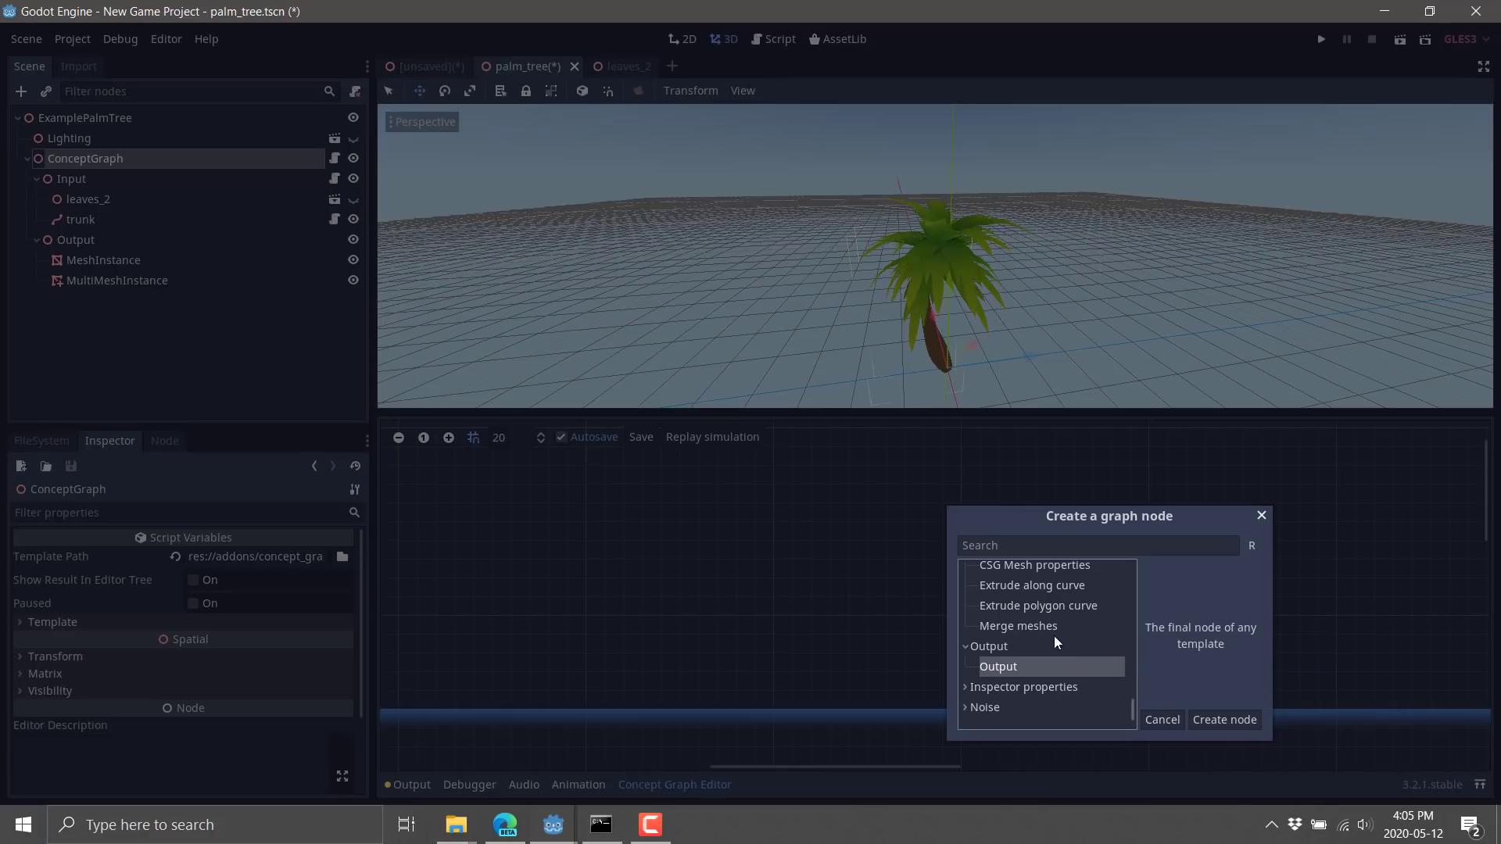
{"action": "scroll", "coordinate": [1023, 650], "scroll_direction": "down", "scroll_amount": 3}
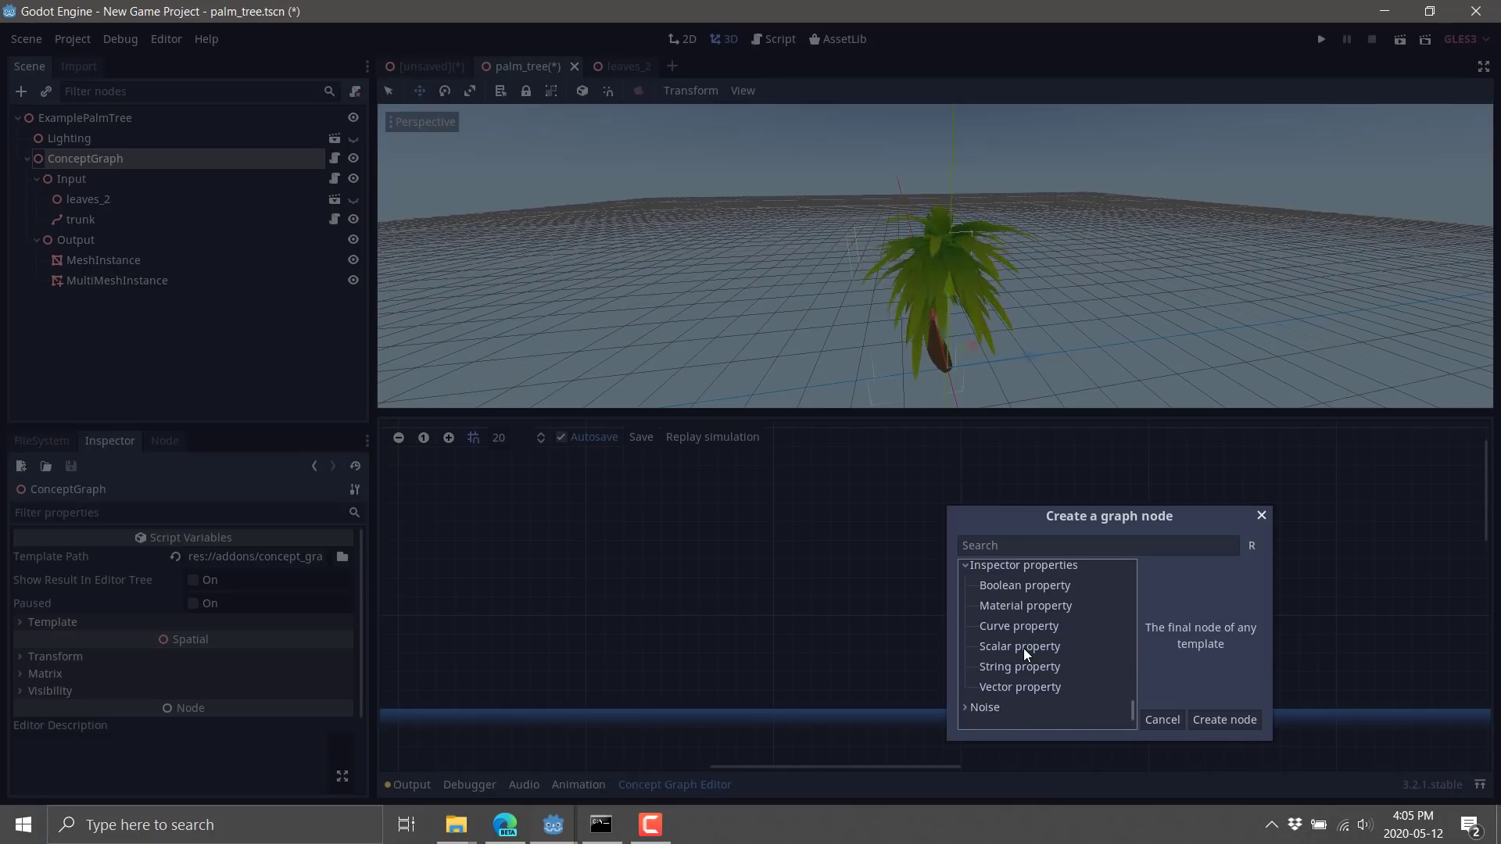
{"action": "scroll", "coordinate": [1021, 598], "scroll_direction": "up", "scroll_amount": 1}
{"action": "left_click", "coordinate": [970, 585]}
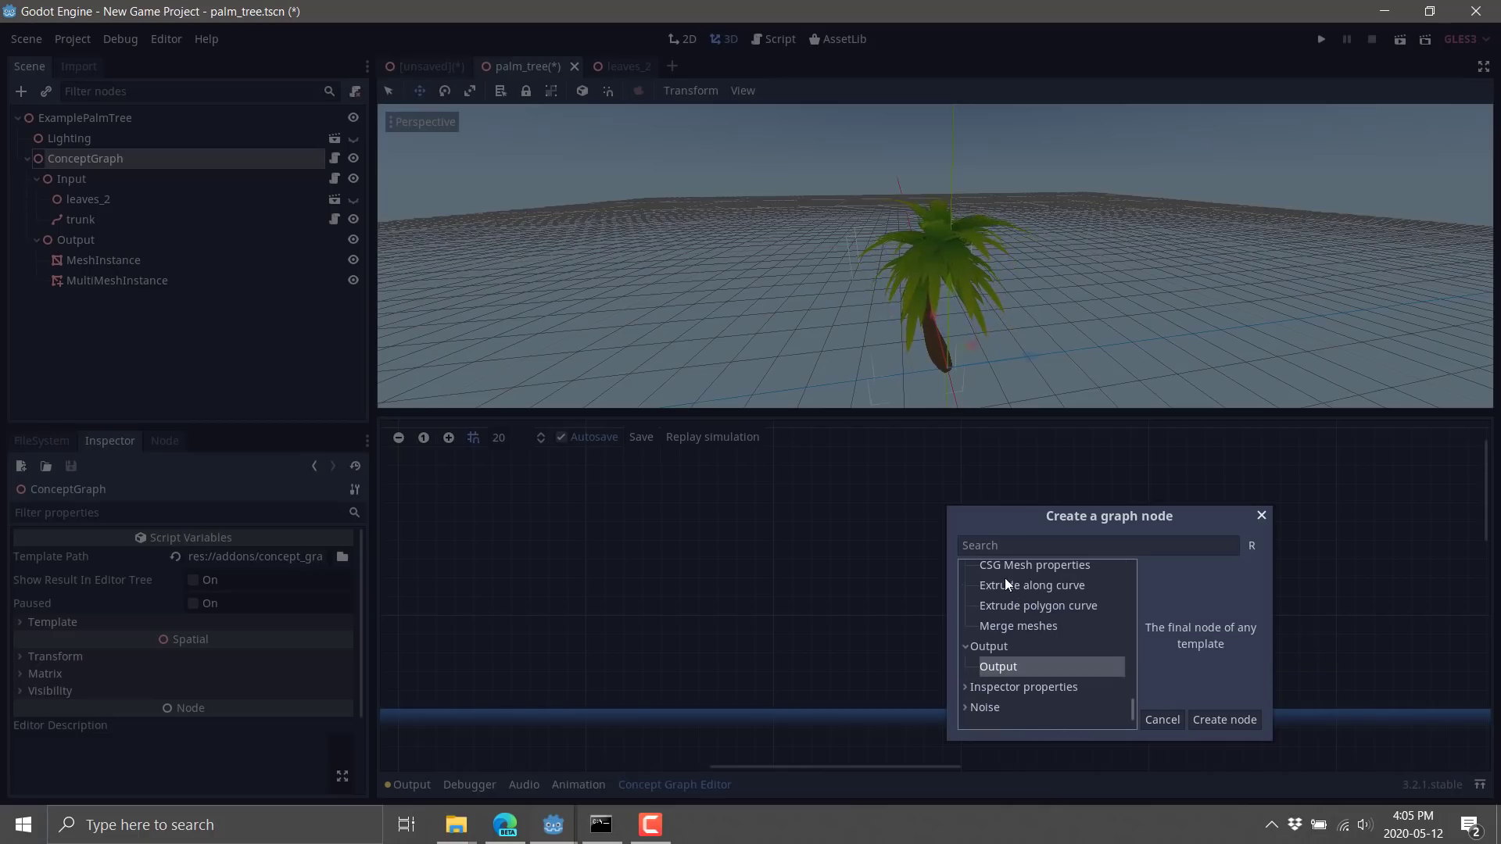
{"action": "left_click", "coordinate": [1040, 707]}
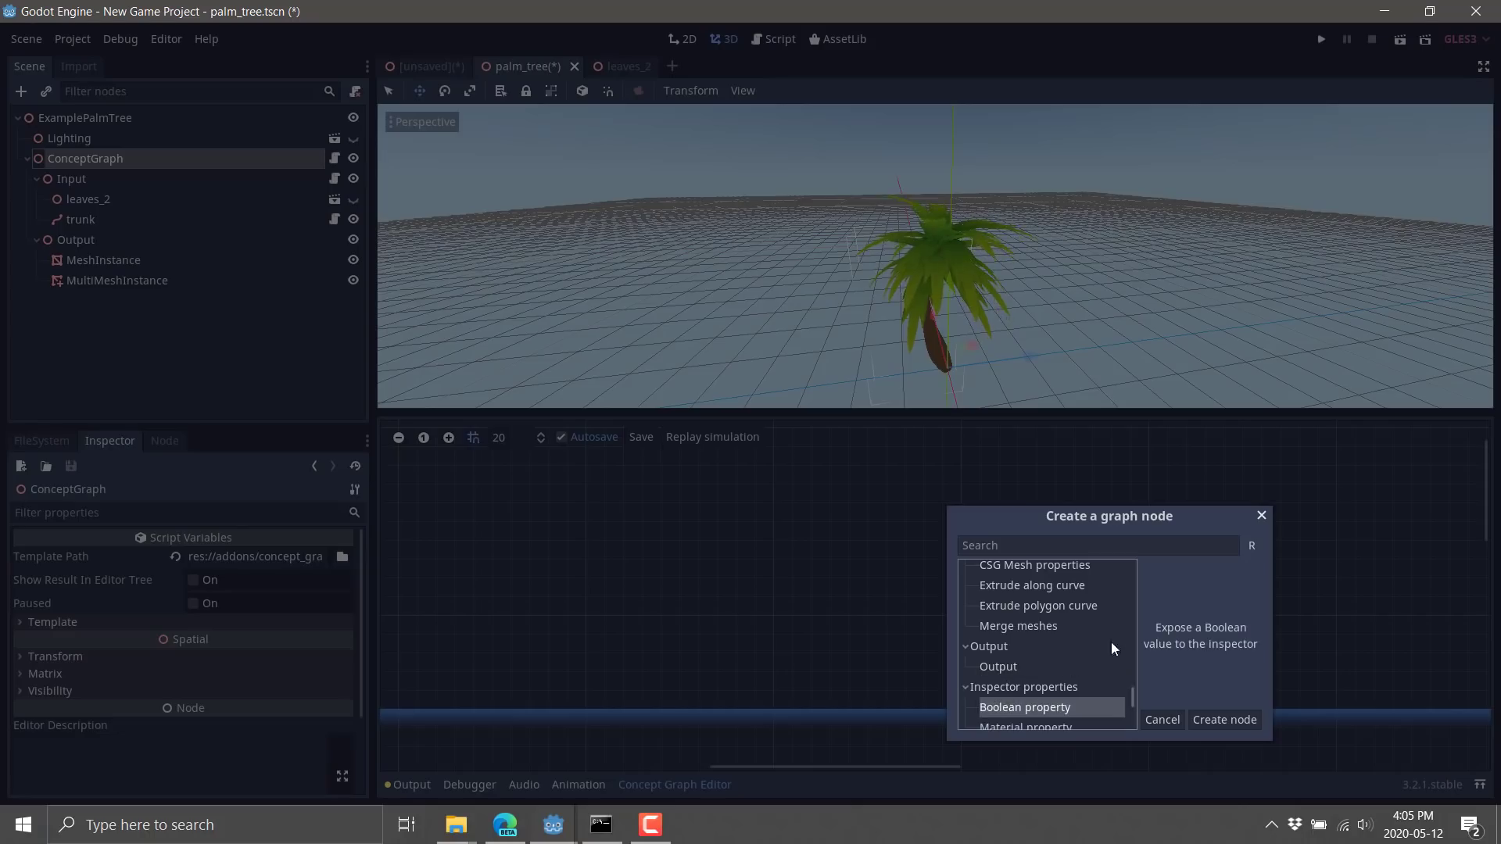
{"action": "scroll", "coordinate": [1040, 639], "scroll_direction": "down", "scroll_amount": 3}
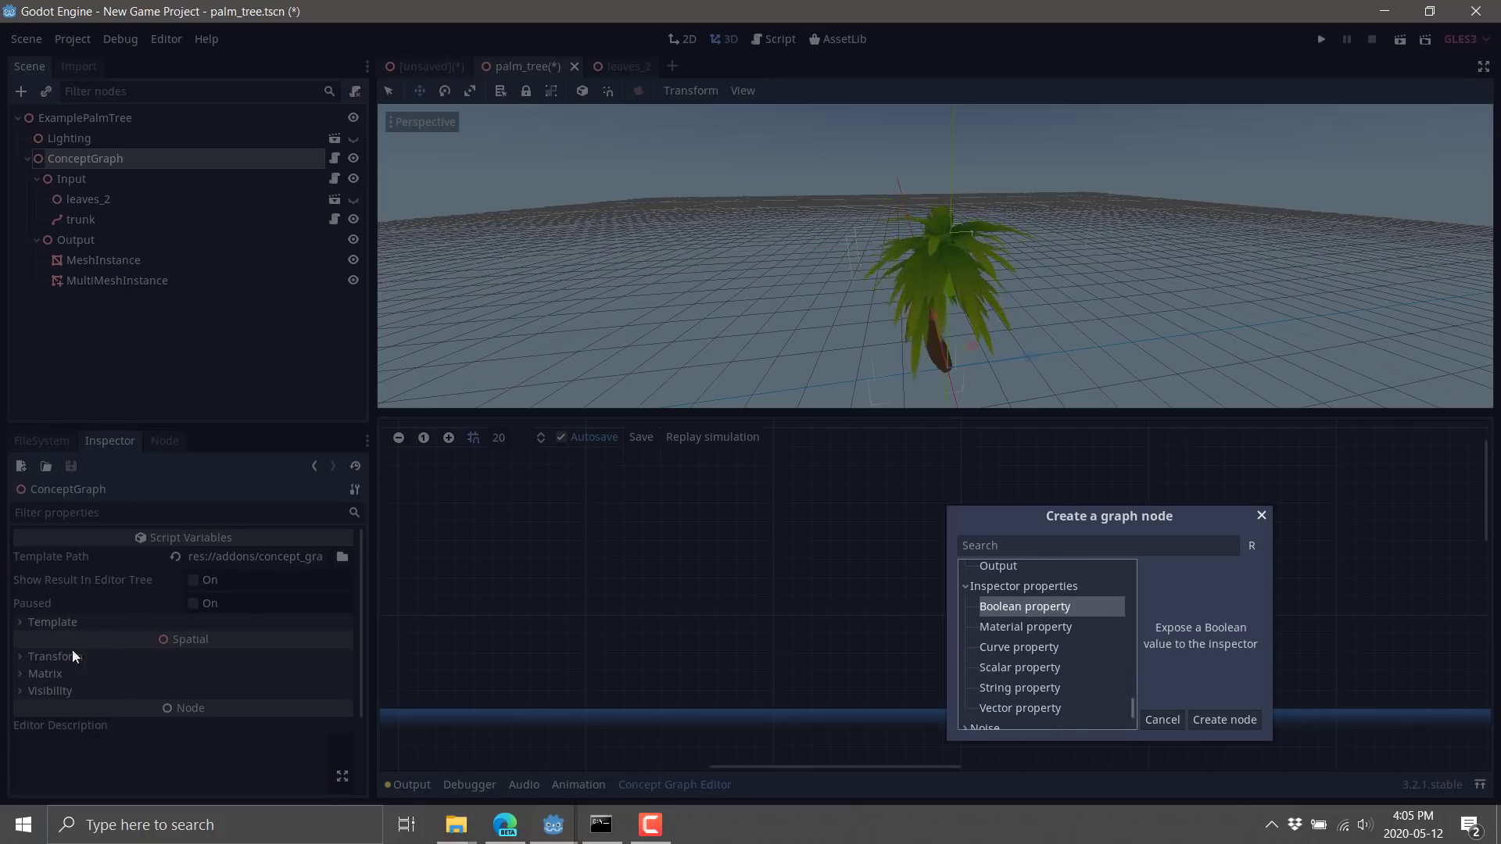
{"action": "scroll", "coordinate": [993, 704], "scroll_direction": "down", "scroll_amount": 1}
{"action": "left_click", "coordinate": [997, 707]}
{"action": "scroll", "coordinate": [1017, 696], "scroll_direction": "down", "scroll_amount": 1}
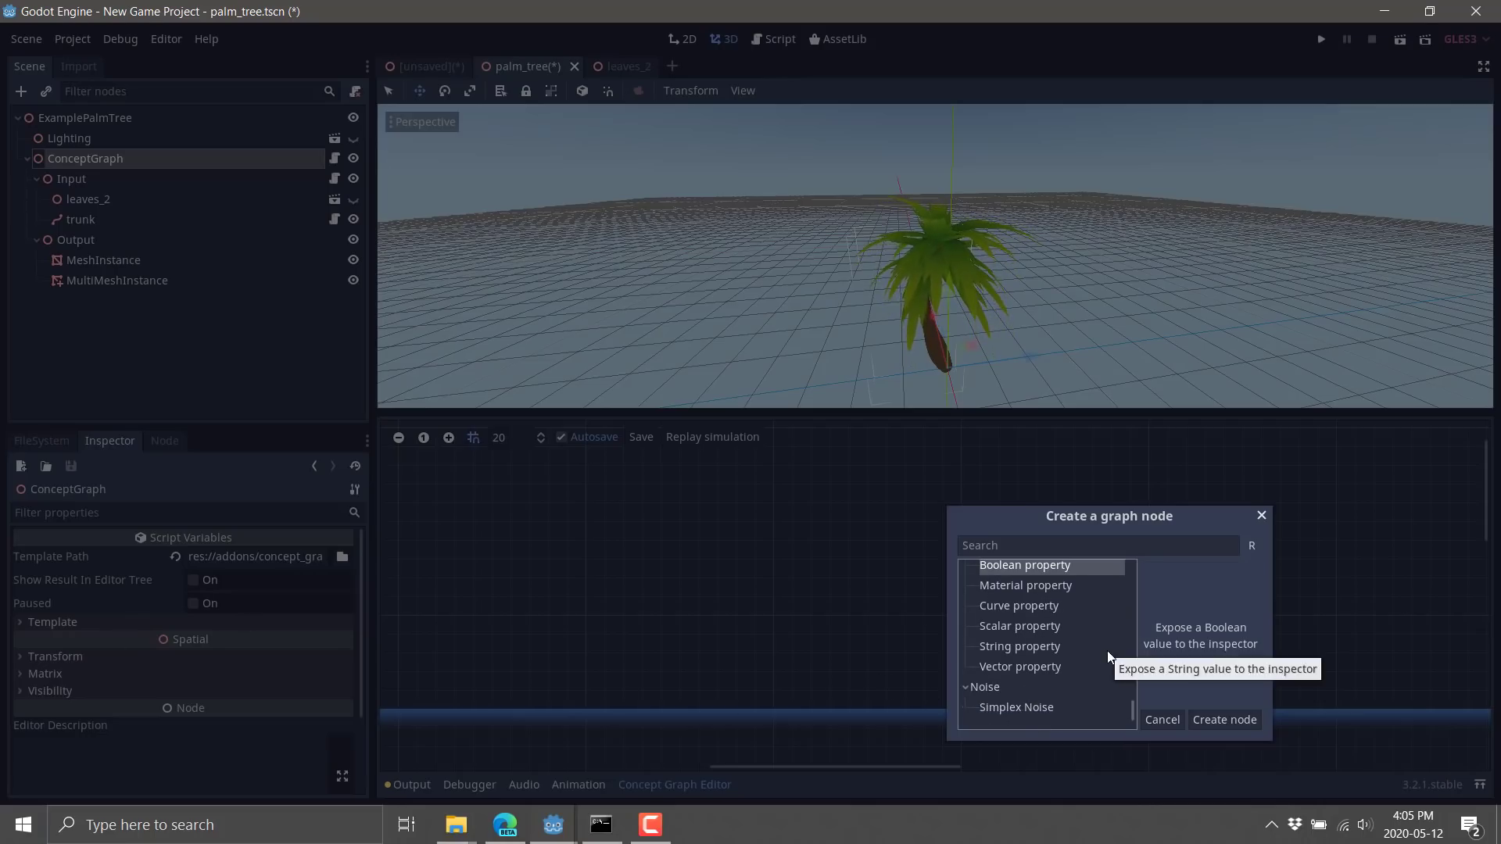
{"action": "left_click", "coordinate": [1173, 719]}
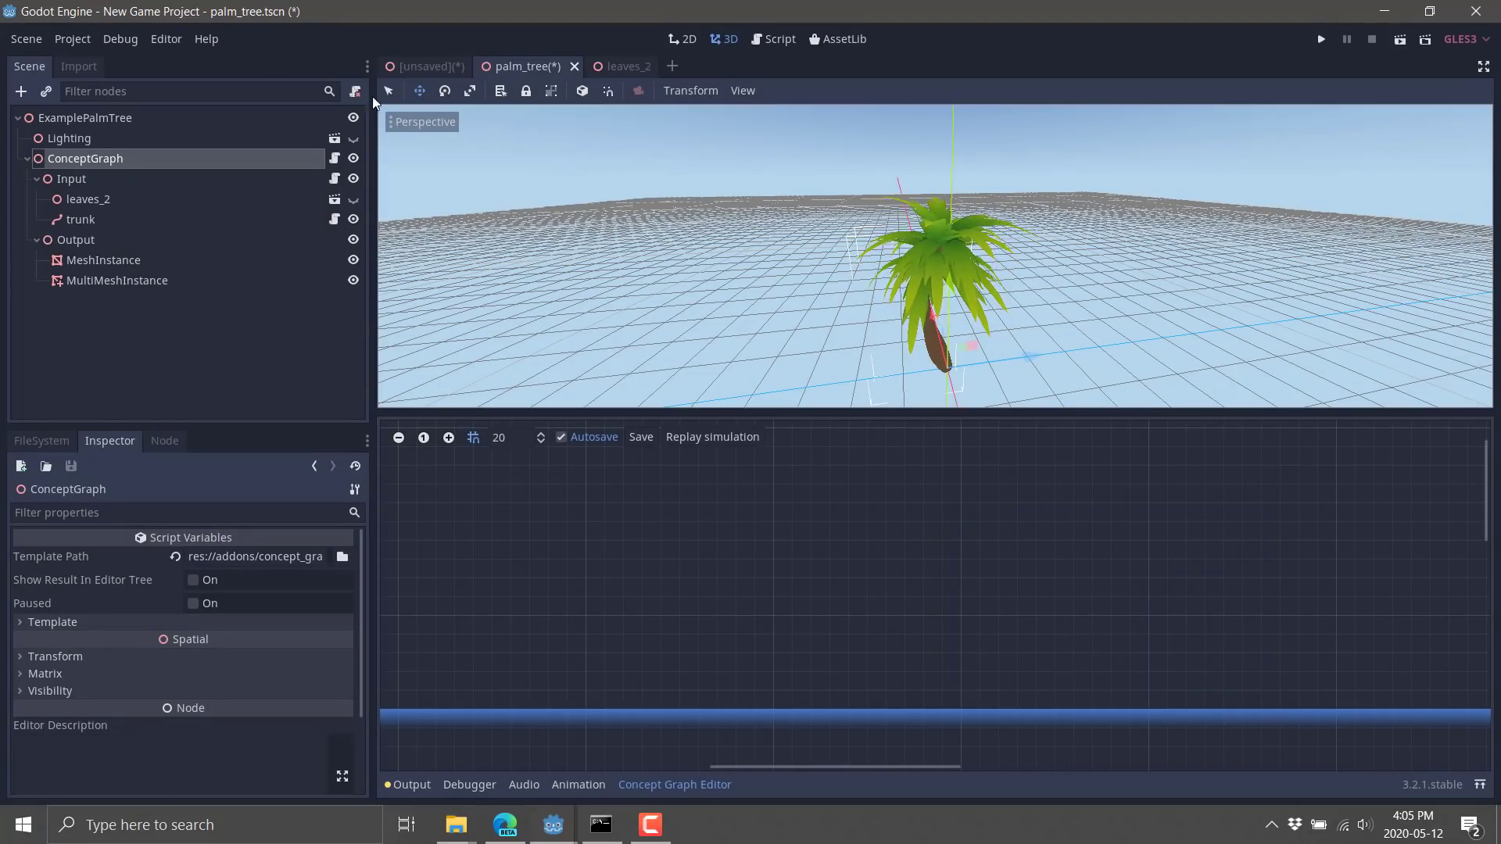
Open leaves_2 in its own tab, close it, and reselect the palm tree's ConceptGraph node
{"action": "left_click", "coordinate": [83, 201]}
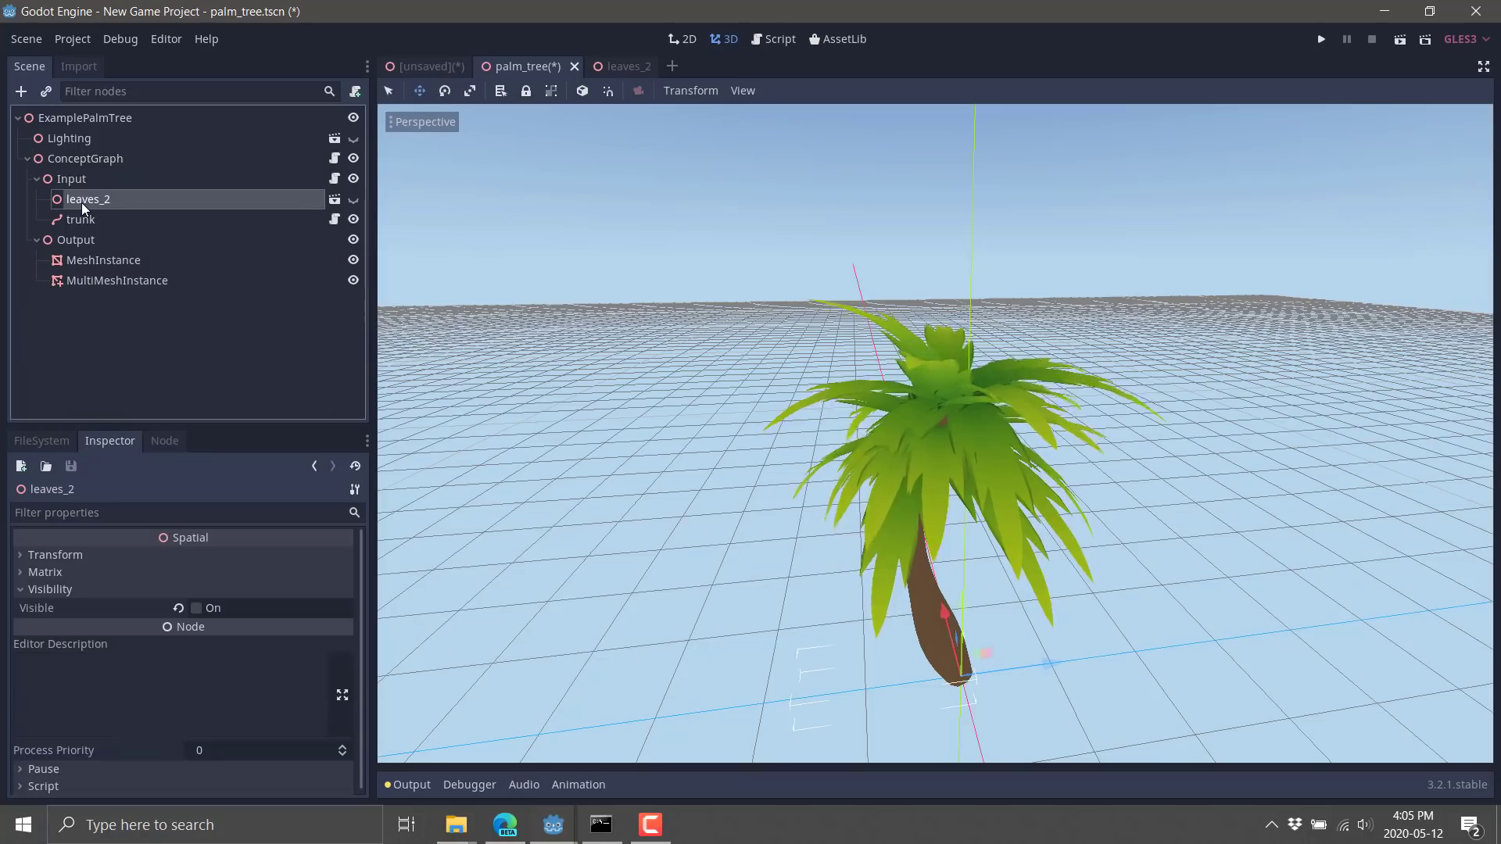
{"action": "left_click", "coordinate": [334, 201]}
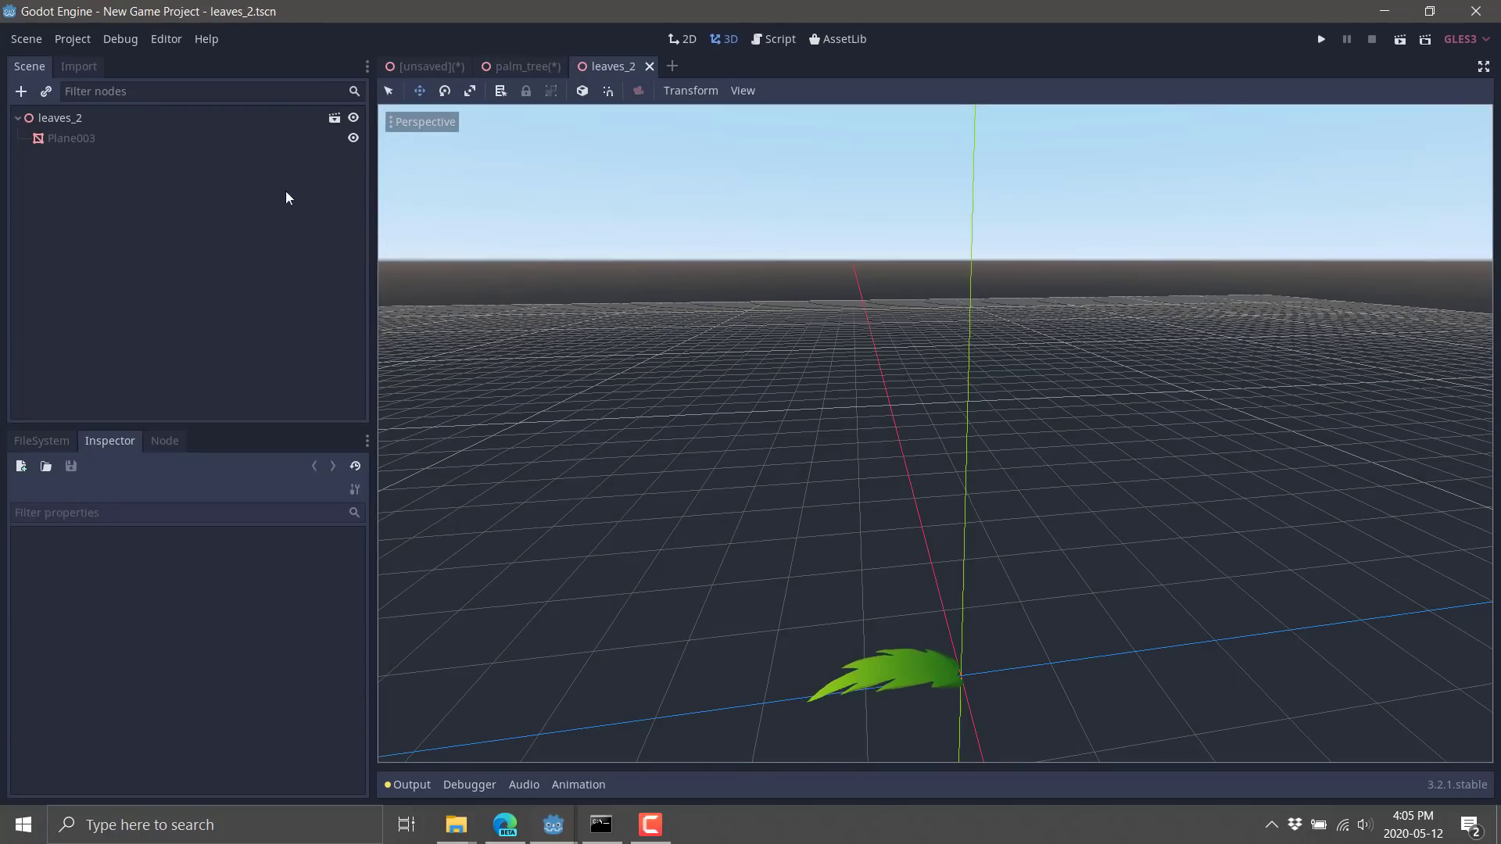
{"action": "left_click", "coordinate": [650, 68]}
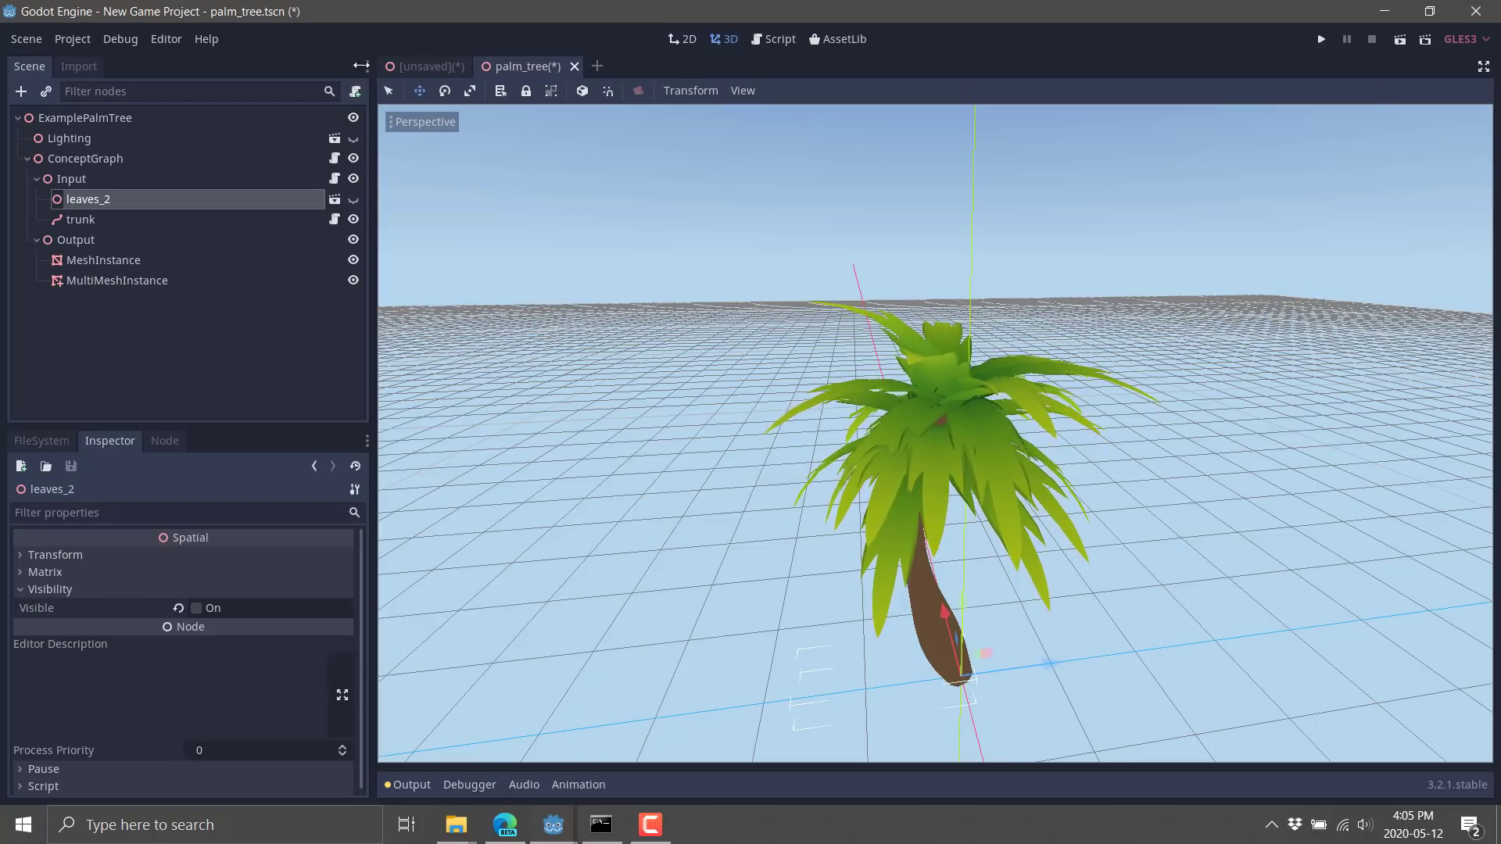
{"action": "left_click", "coordinate": [116, 154]}
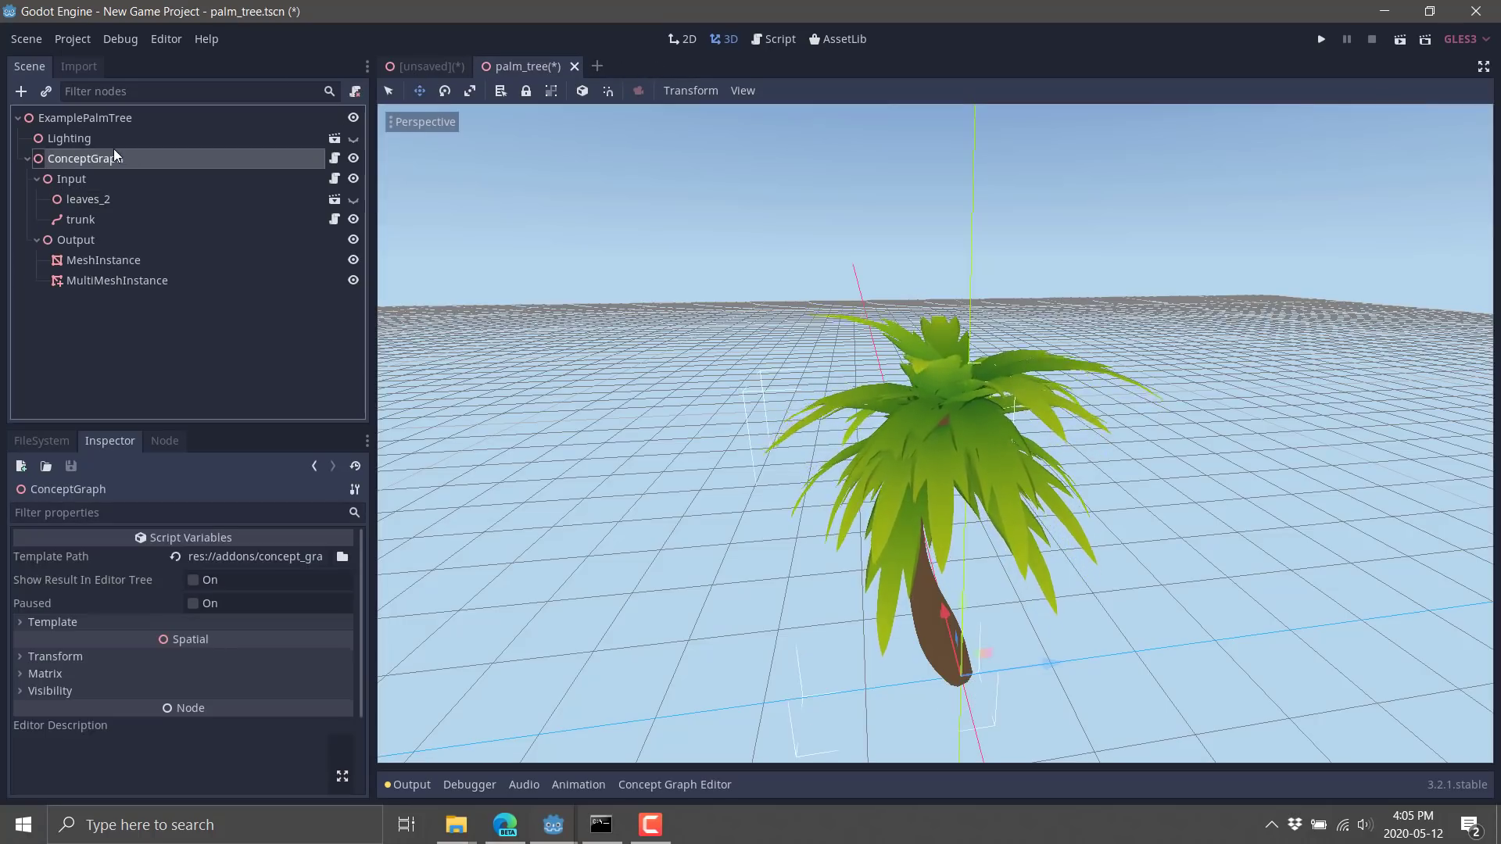
Nudge ExamplePalmTree3 slightly along X in the all-trees scene, then view the concept_graph GitHub page
{"action": "left_click", "coordinate": [422, 67]}
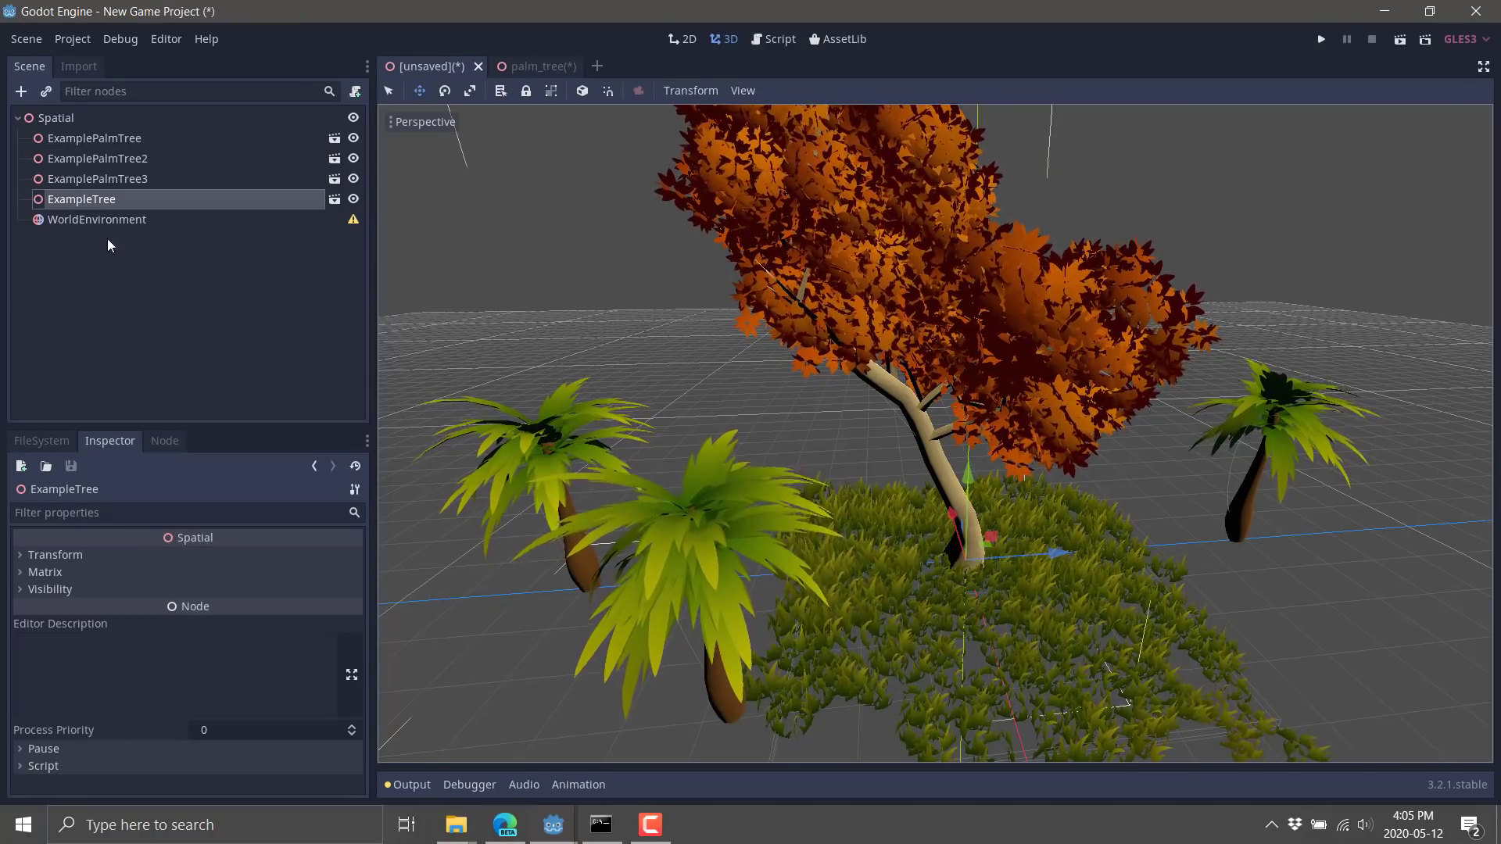
{"action": "left_click", "coordinate": [98, 178]}
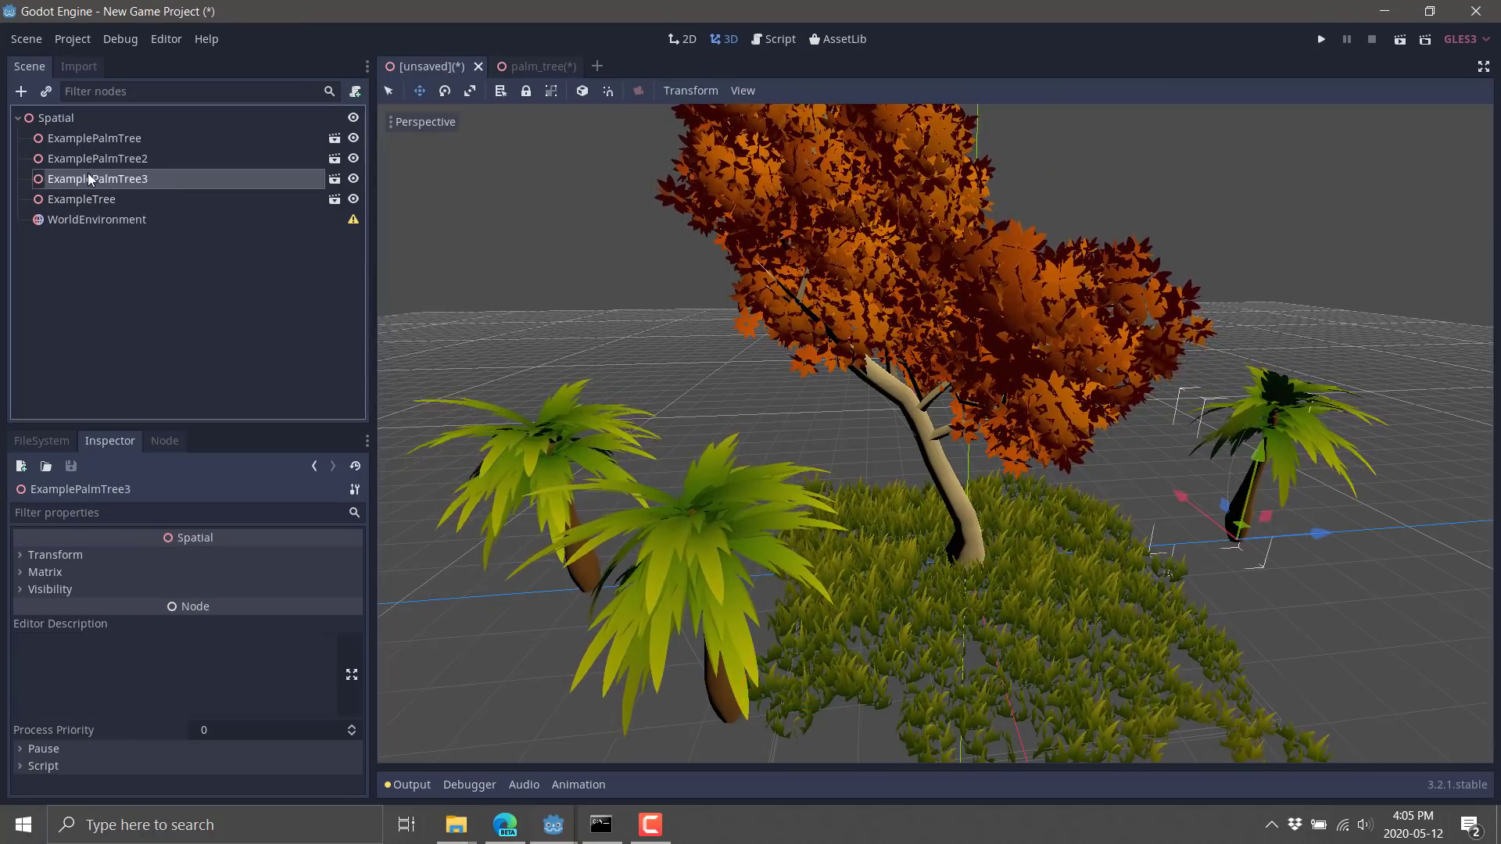
{"action": "left_click_drag", "start_coordinate": [1181, 498], "coordinate": [1149, 477]}
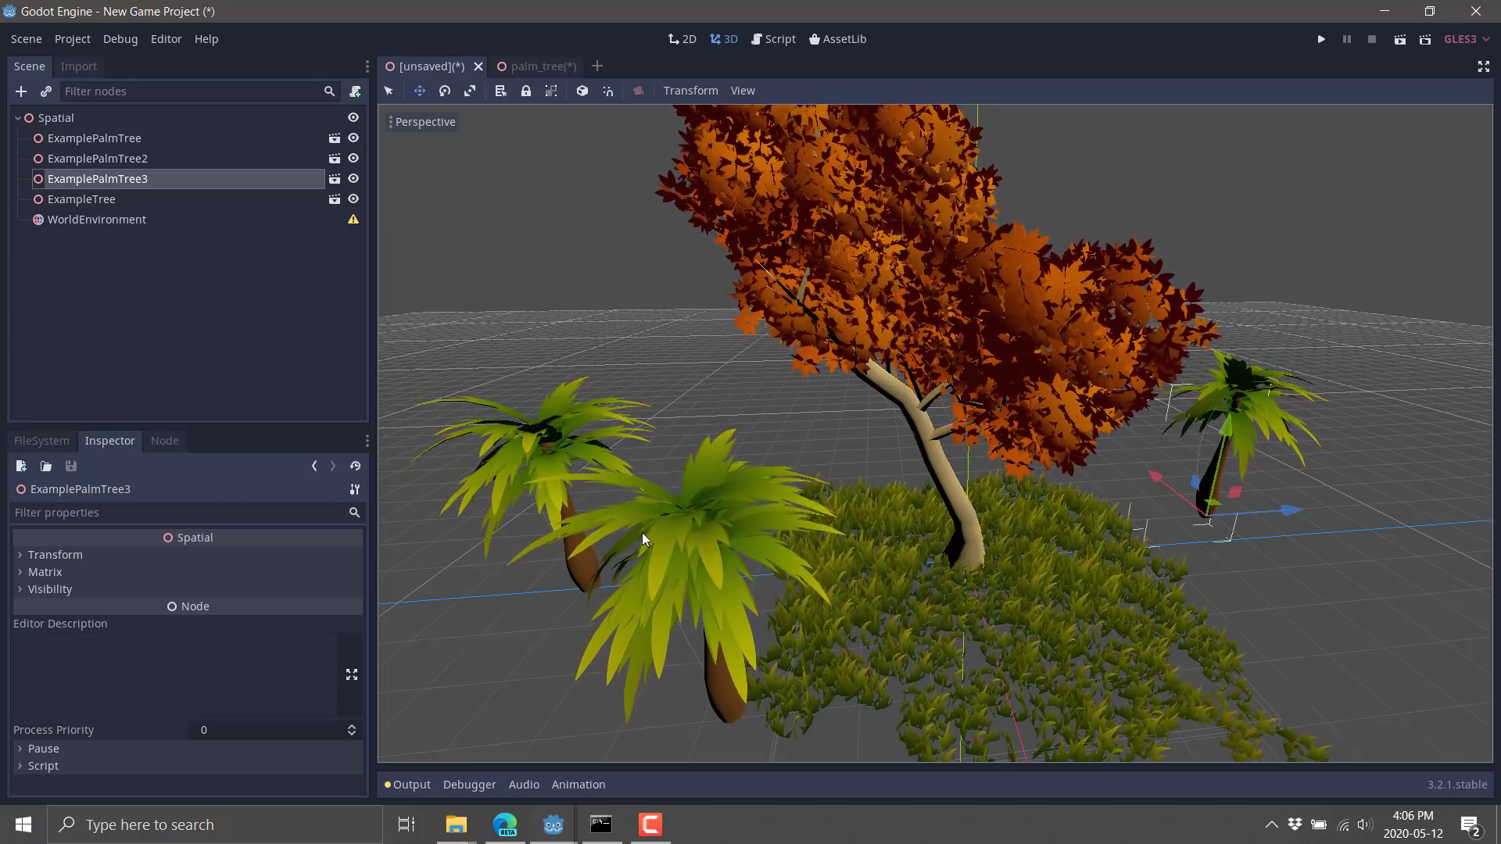
{"action": "left_click", "coordinate": [518, 835]}
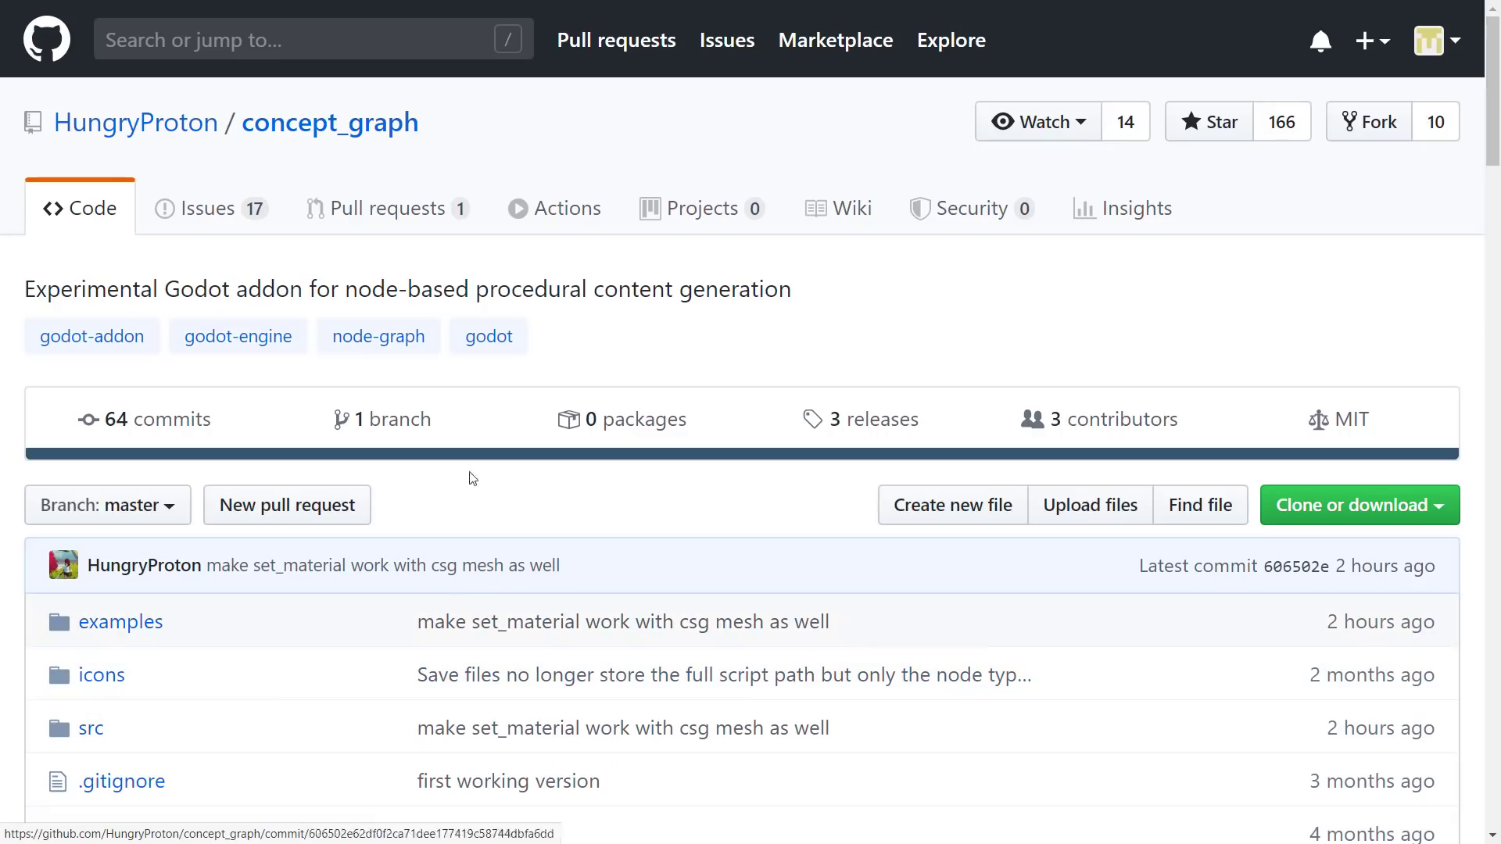
Highlight phrases in the repository description and toggle browser full screen off and back on
{"action": "left_click_drag", "start_coordinate": [193, 283], "coordinate": [318, 283]}
{"action": "left_click", "coordinate": [408, 283]}
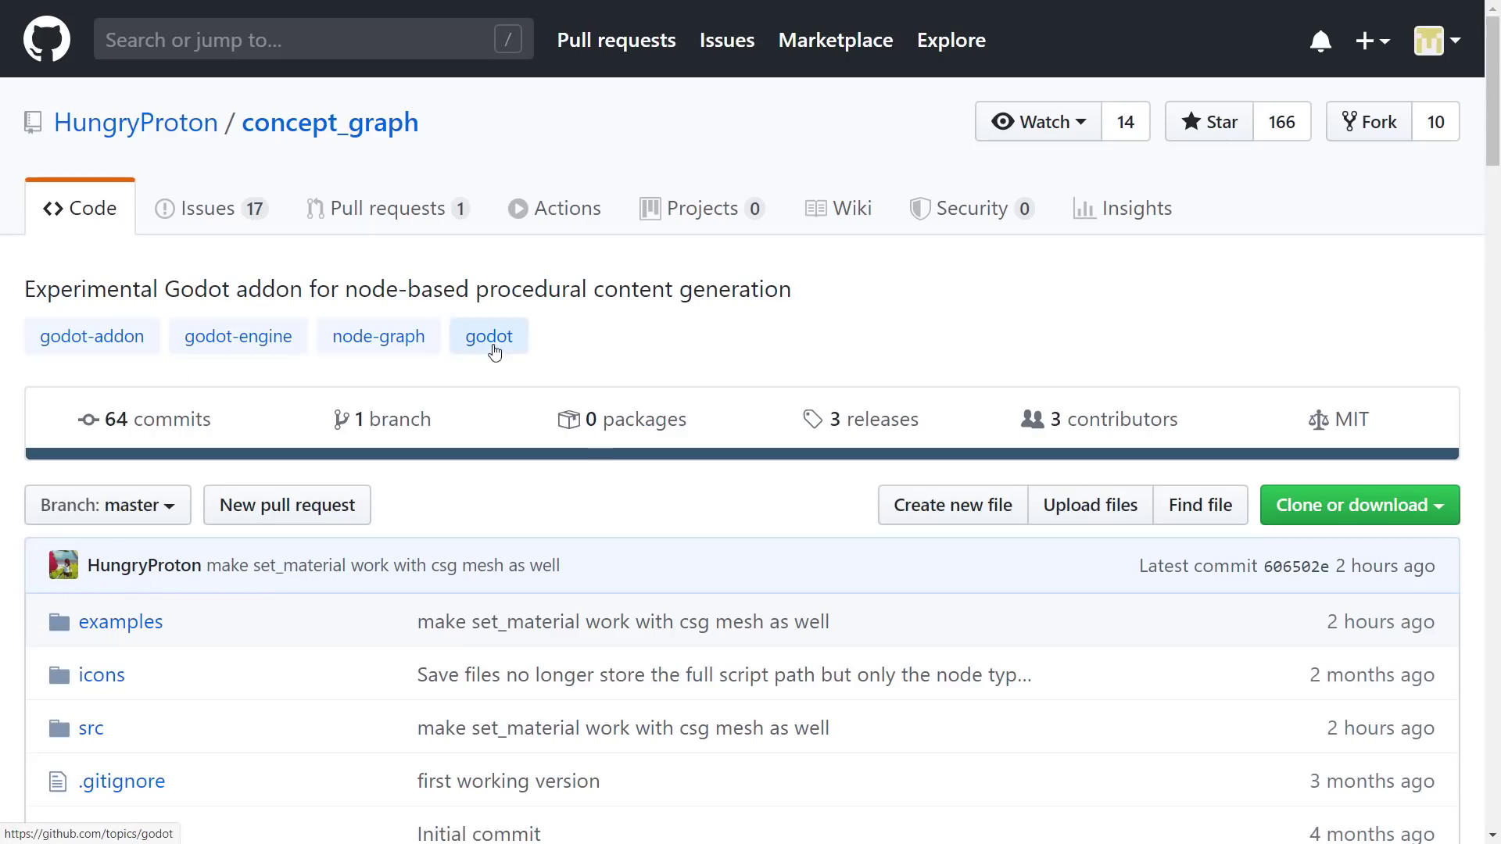
{"action": "left_click_drag", "start_coordinate": [290, 290], "coordinate": [797, 290]}
{"action": "left_click", "coordinate": [810, 338]}
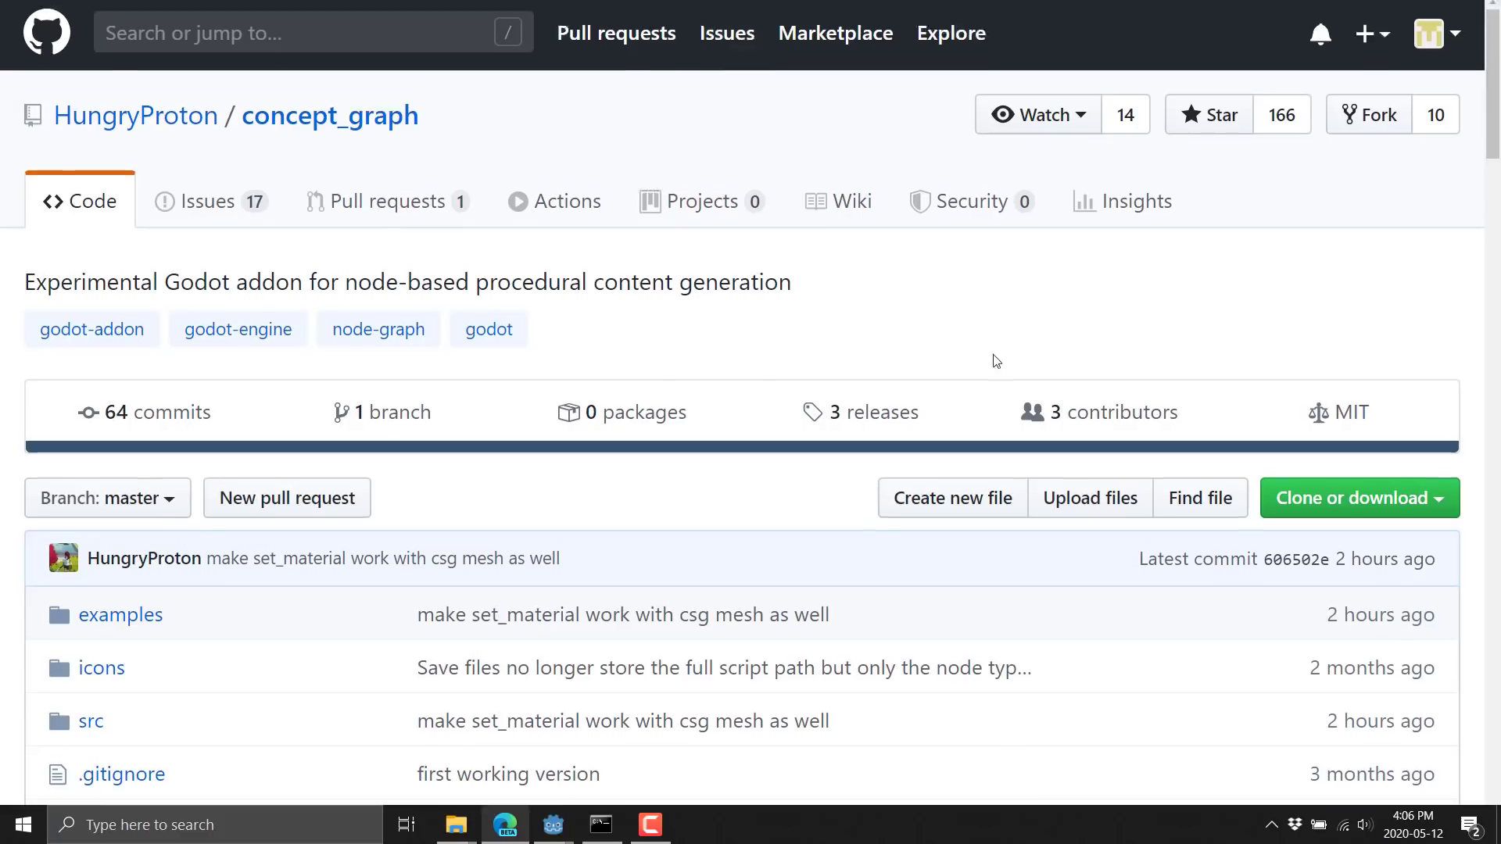
{"action": "key", "text": "F11"}
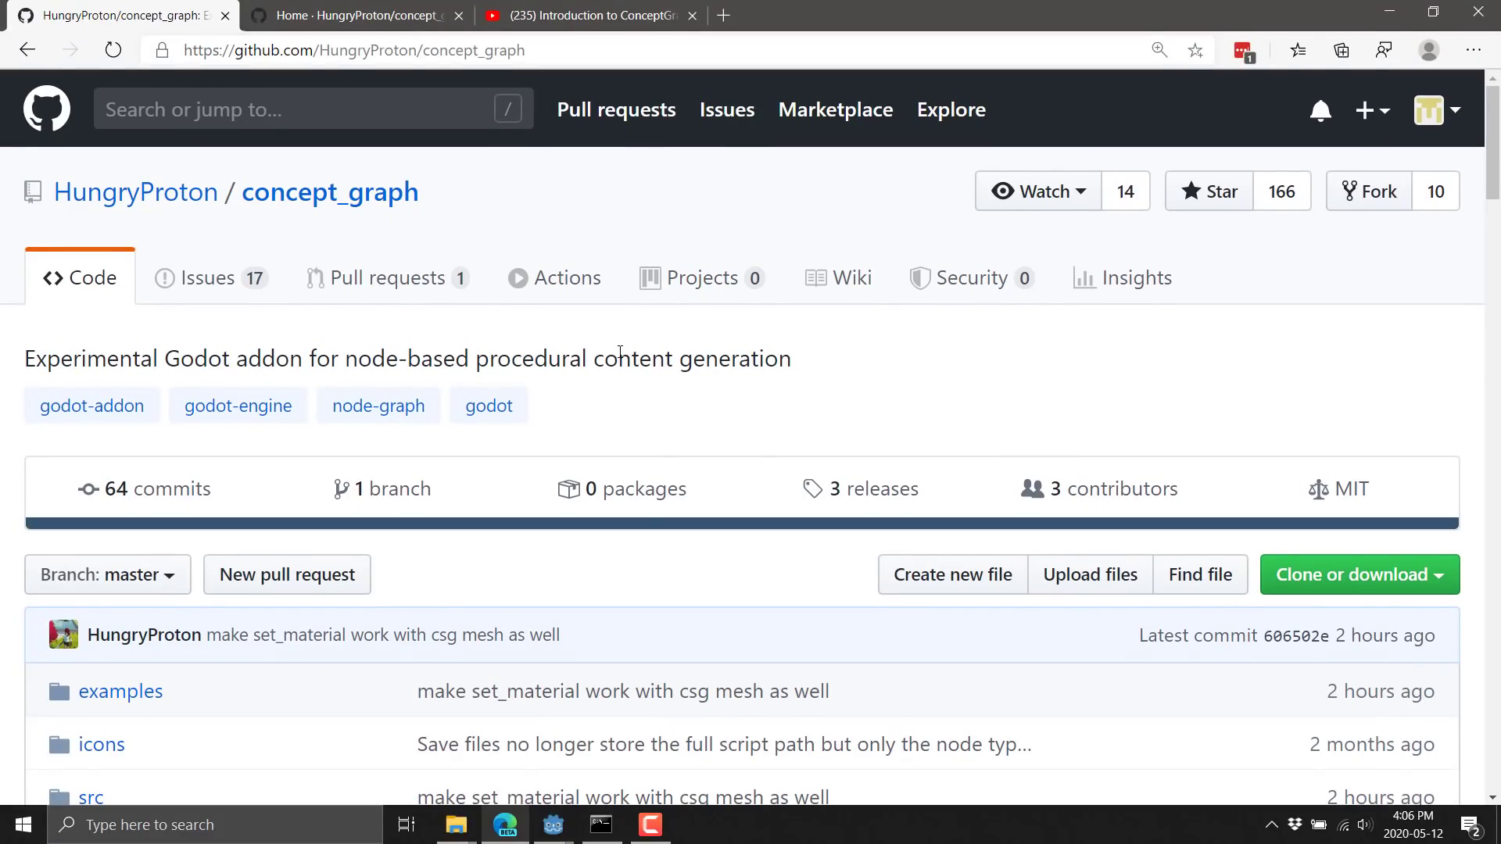
{"action": "key", "text": "F11"}
Check the Clone or download options, then scroll through the README
{"action": "left_click", "coordinate": [1439, 506]}
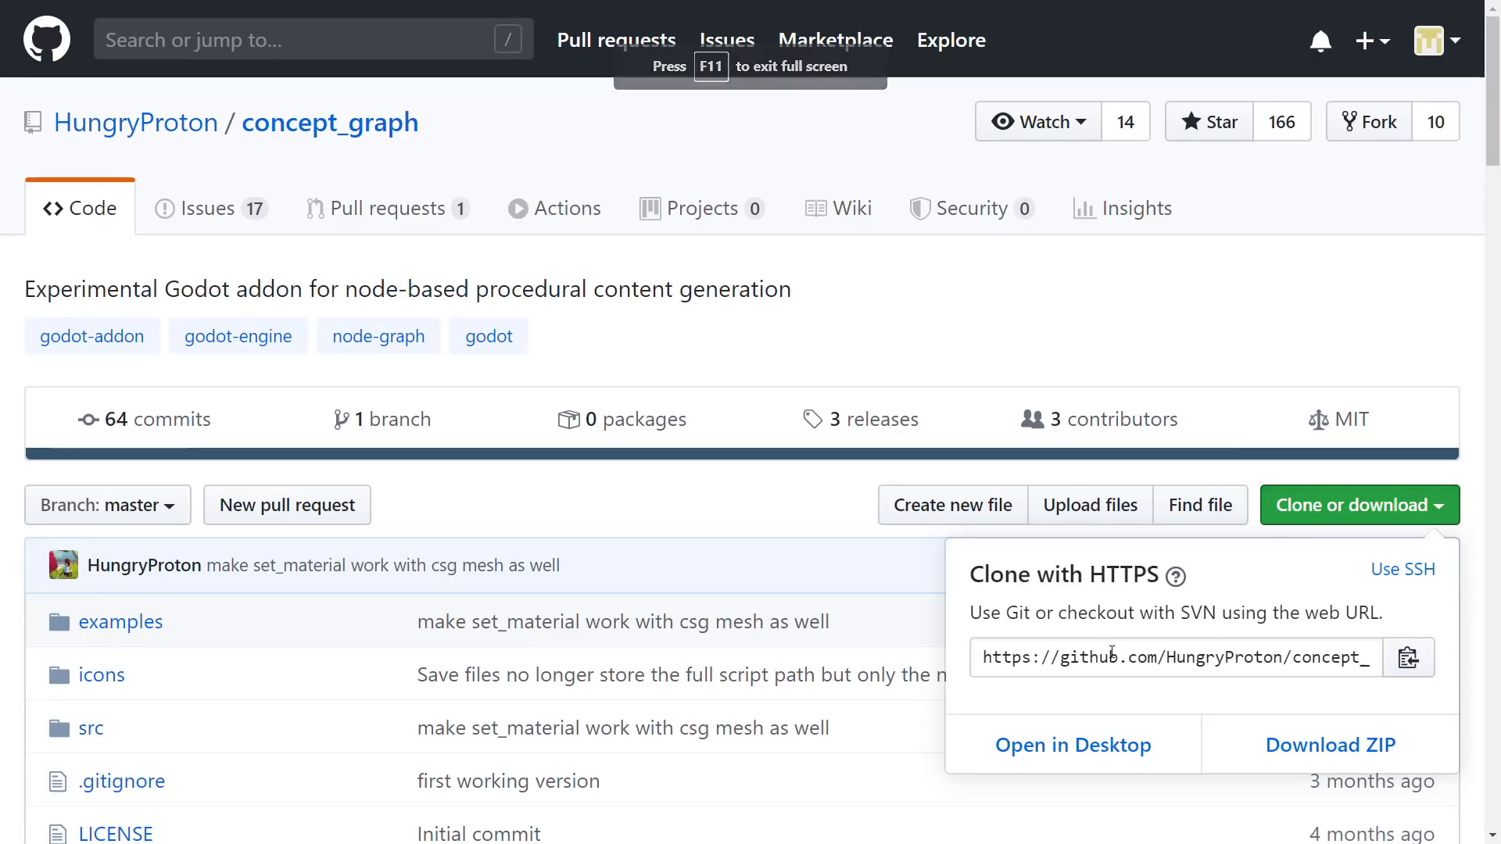
{"action": "left_click", "coordinate": [1072, 243]}
{"action": "mouse_move", "coordinate": [1107, 422]}
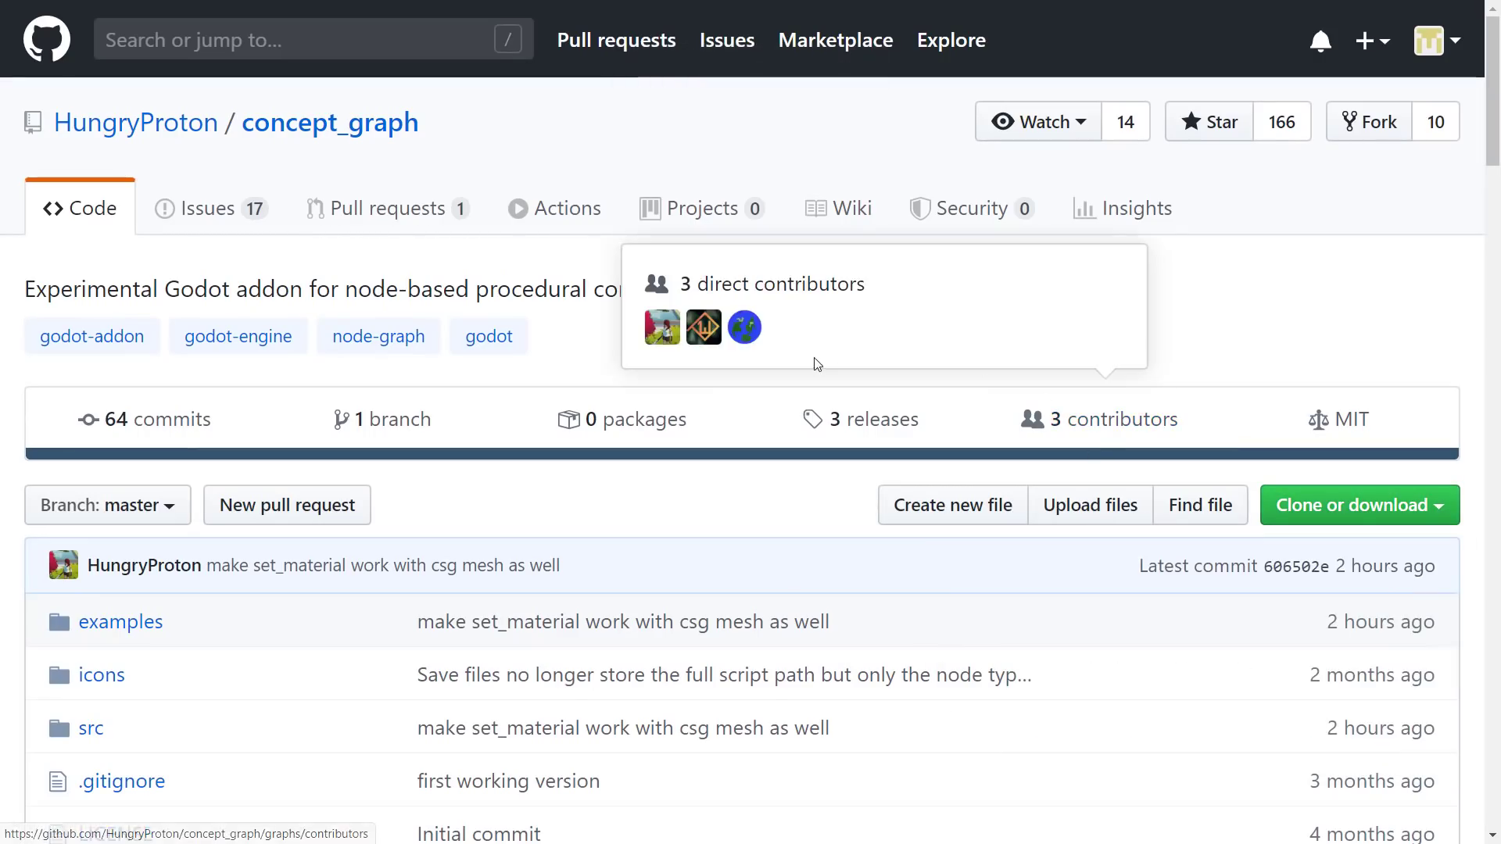
{"action": "scroll", "coordinate": [747, 383], "scroll_direction": "down", "scroll_amount": 20}
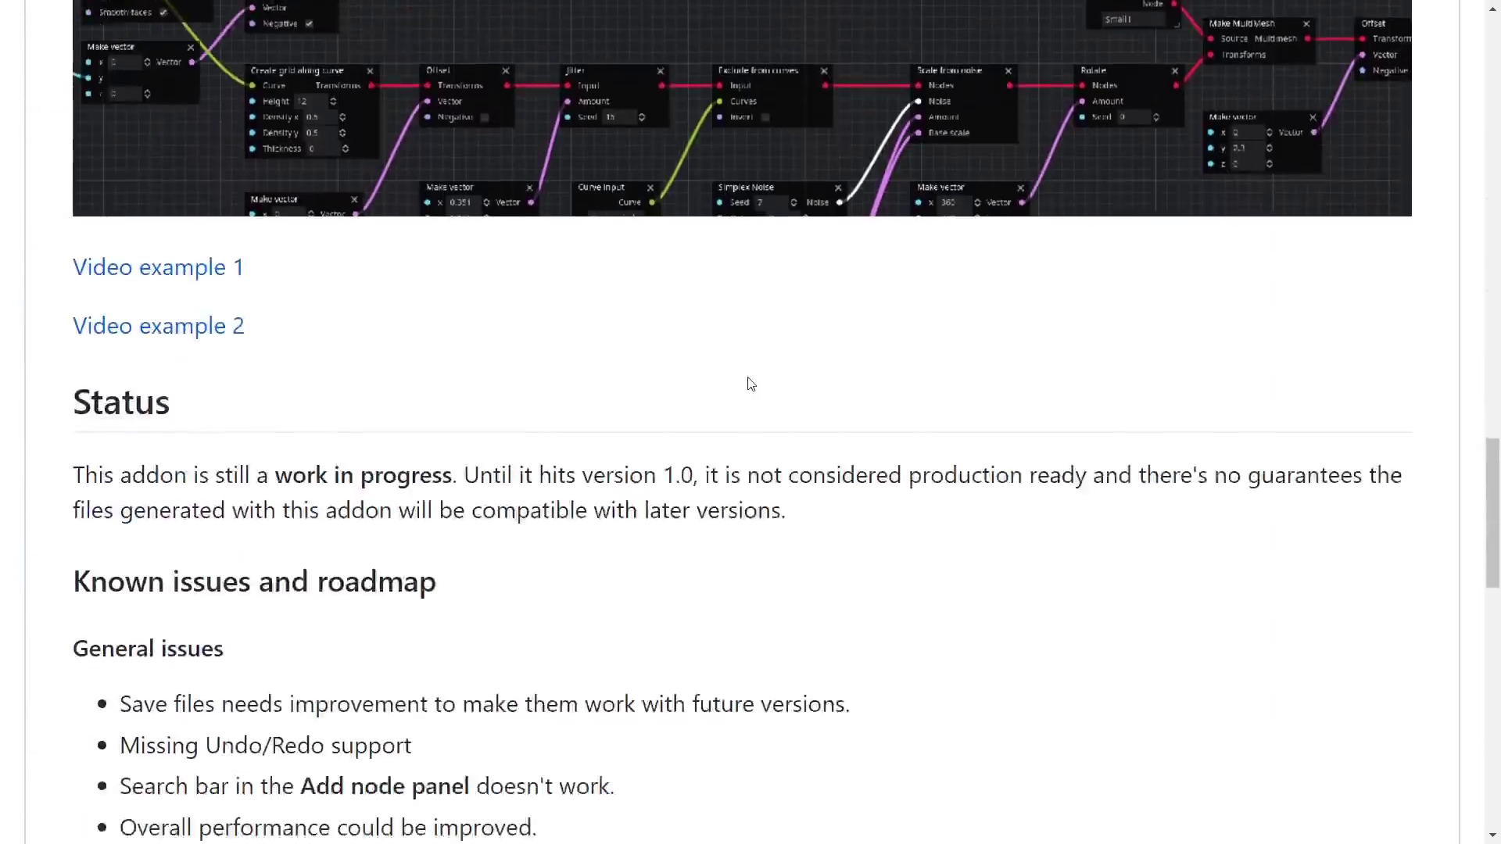
{"action": "scroll", "coordinate": [751, 383], "scroll_direction": "down", "scroll_amount": 5}
{"action": "scroll", "coordinate": [750, 383], "scroll_direction": "up", "scroll_amount": 8}
{"action": "scroll", "coordinate": [750, 383], "scroll_direction": "down", "scroll_amount": 15}
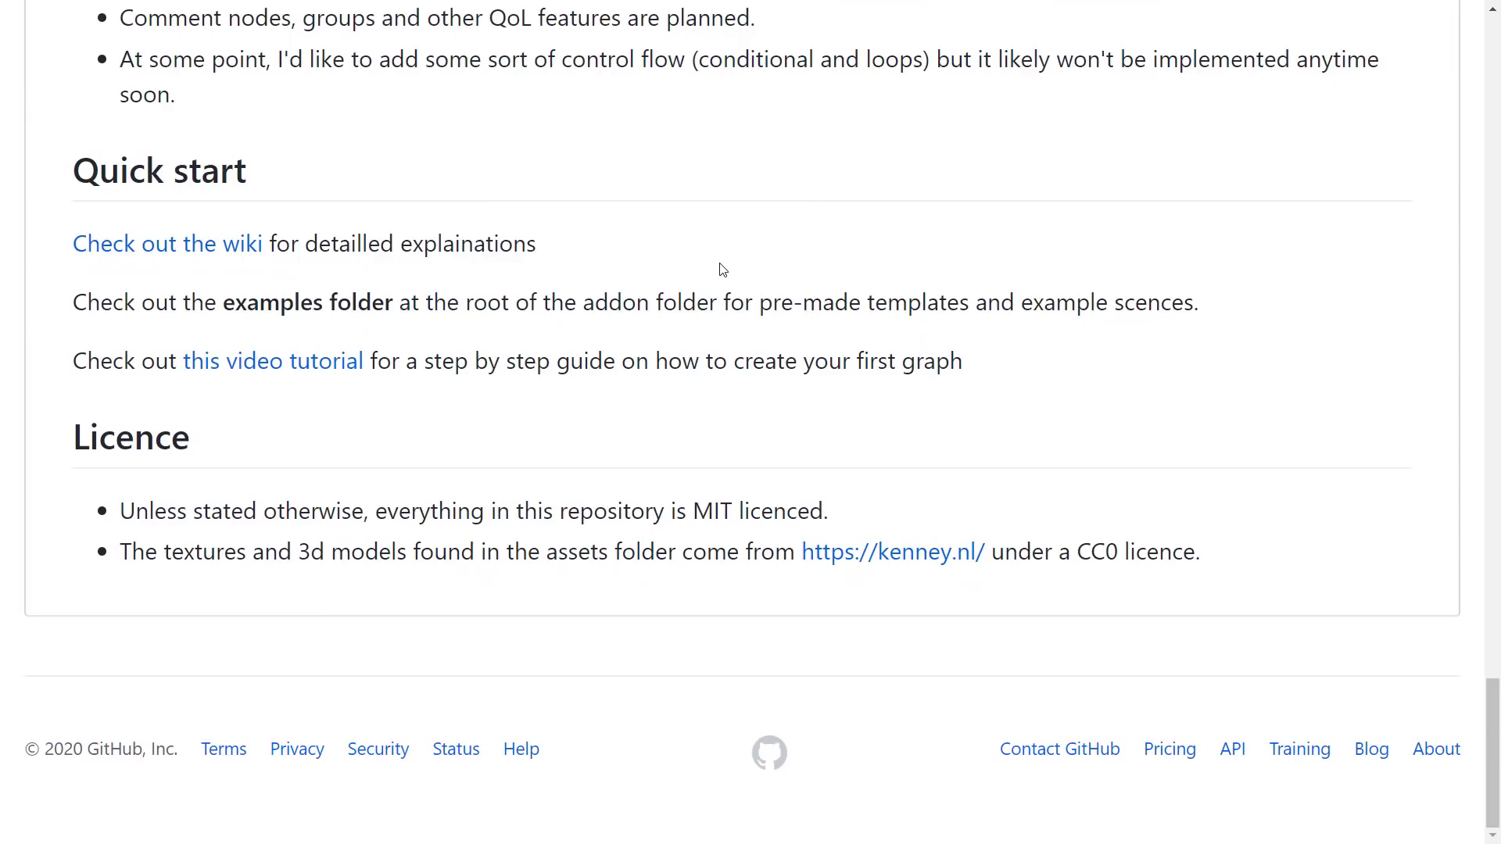
Skim the wiki home, read the Plugin architecture page, then switch to the ConceptGraph intro video
{"action": "scroll", "coordinate": [510, 391], "scroll_direction": "down", "scroll_amount": 5}
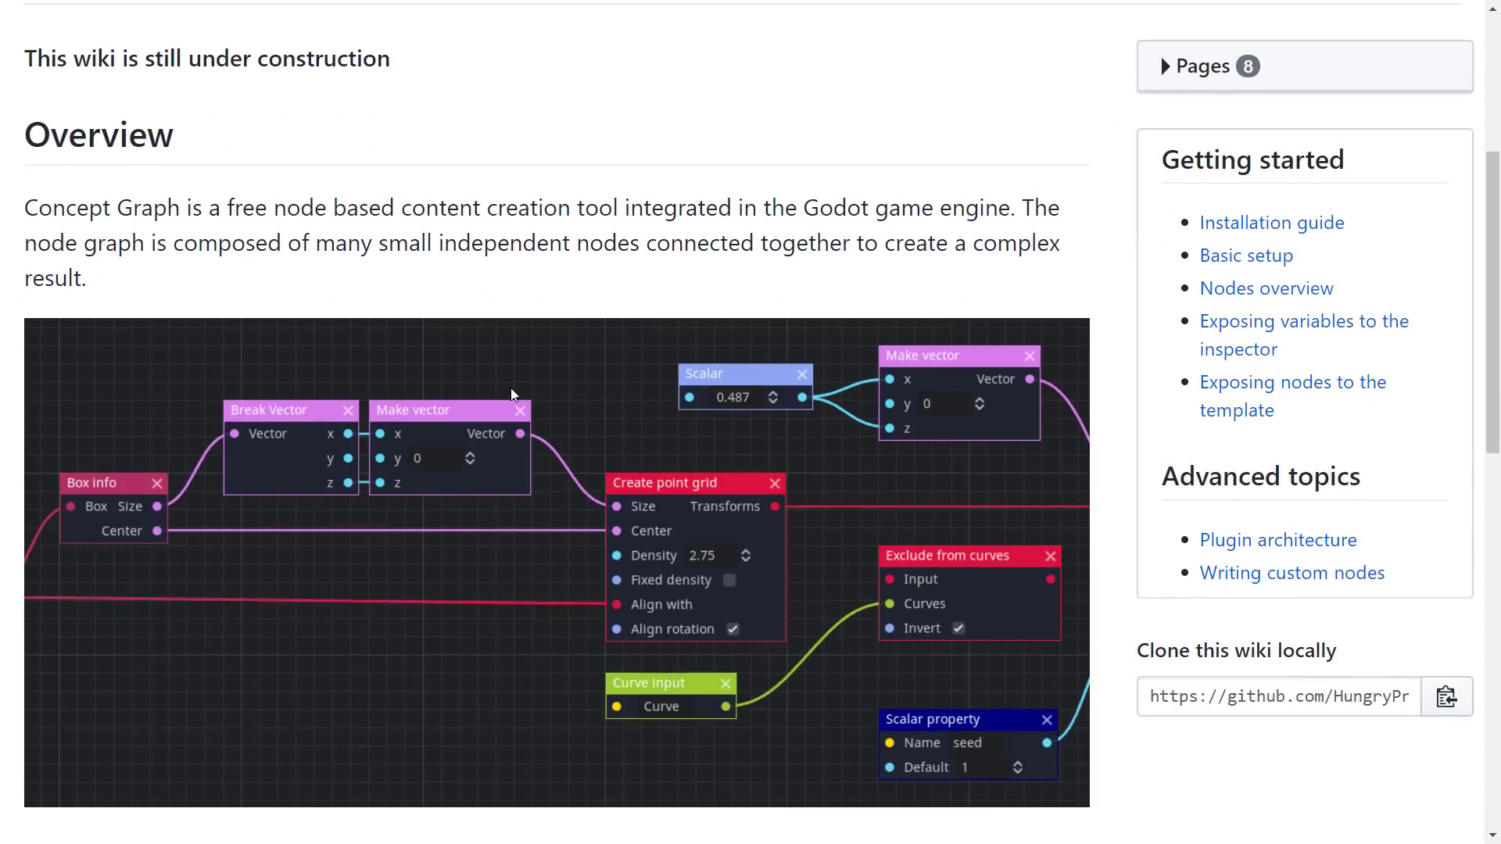
{"action": "scroll", "coordinate": [512, 394], "scroll_direction": "down", "scroll_amount": 2}
{"action": "scroll", "coordinate": [513, 394], "scroll_direction": "up", "scroll_amount": 2}
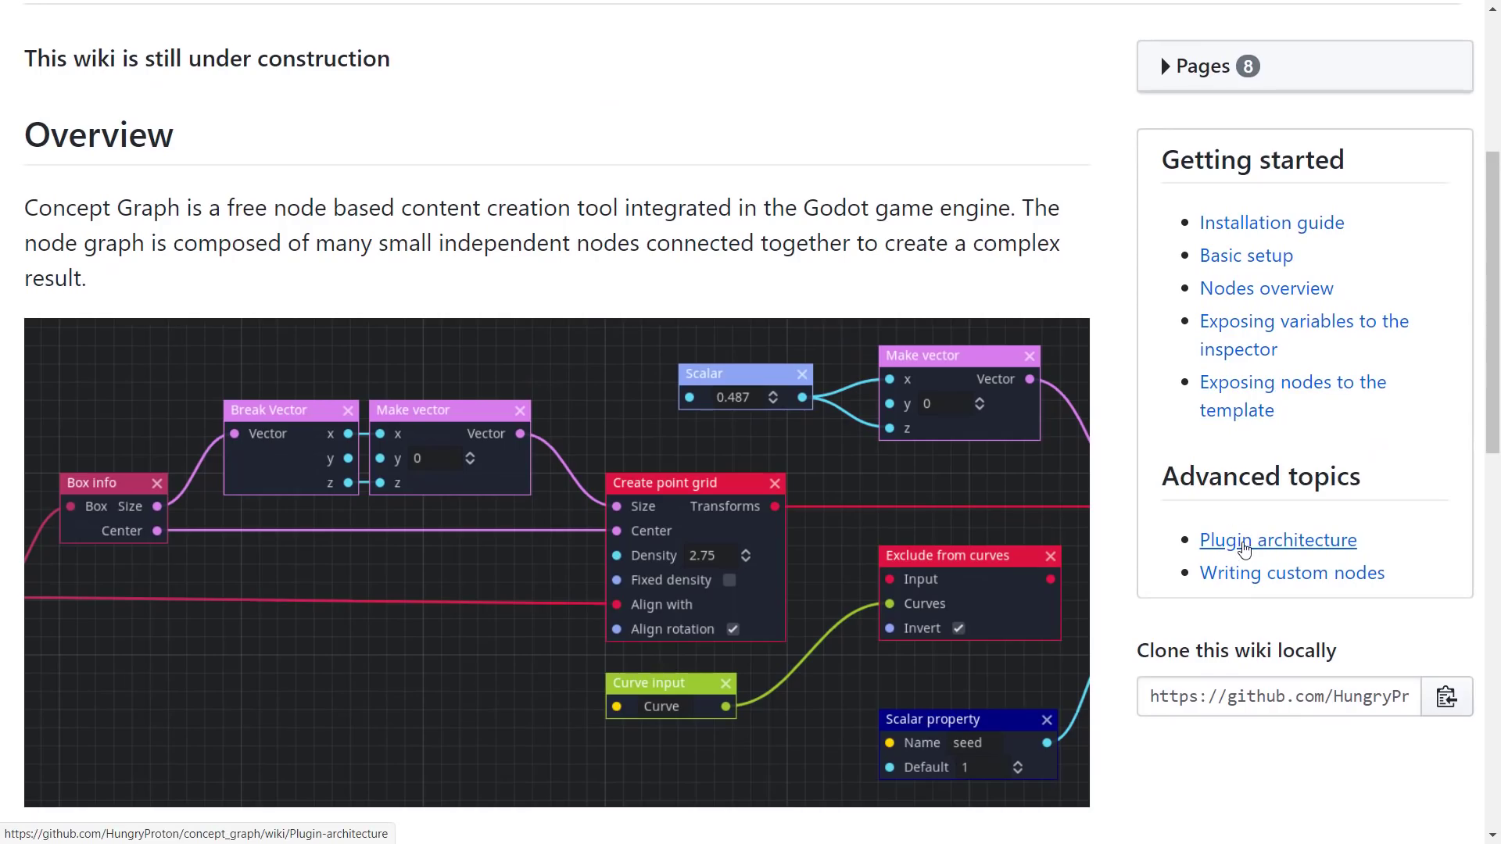
{"action": "left_click", "coordinate": [1245, 550]}
{"action": "scroll", "coordinate": [719, 375], "scroll_direction": "down", "scroll_amount": 10}
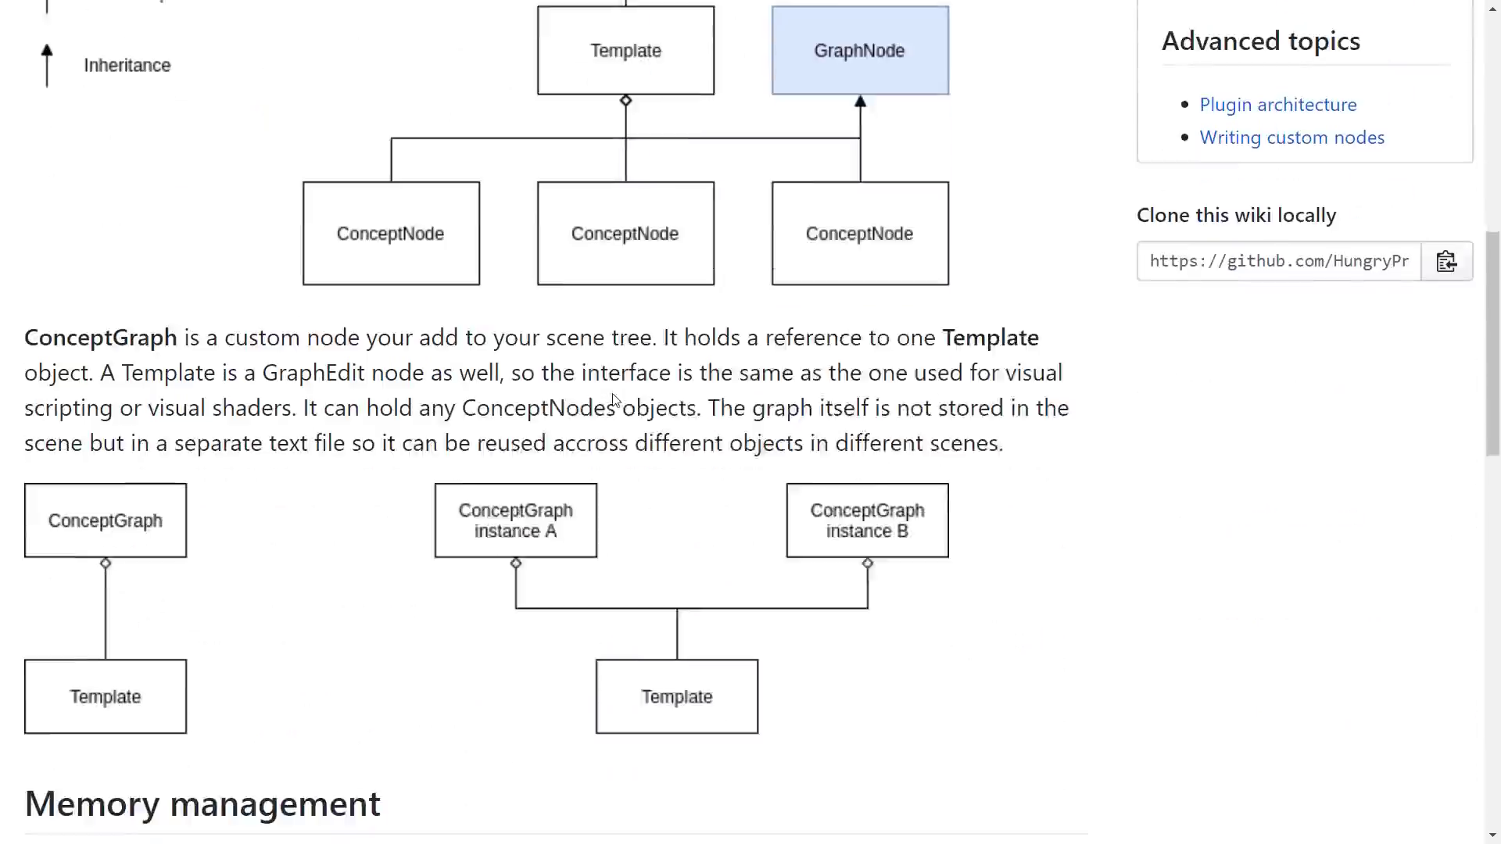
{"action": "scroll", "coordinate": [613, 399], "scroll_direction": "down", "scroll_amount": 18}
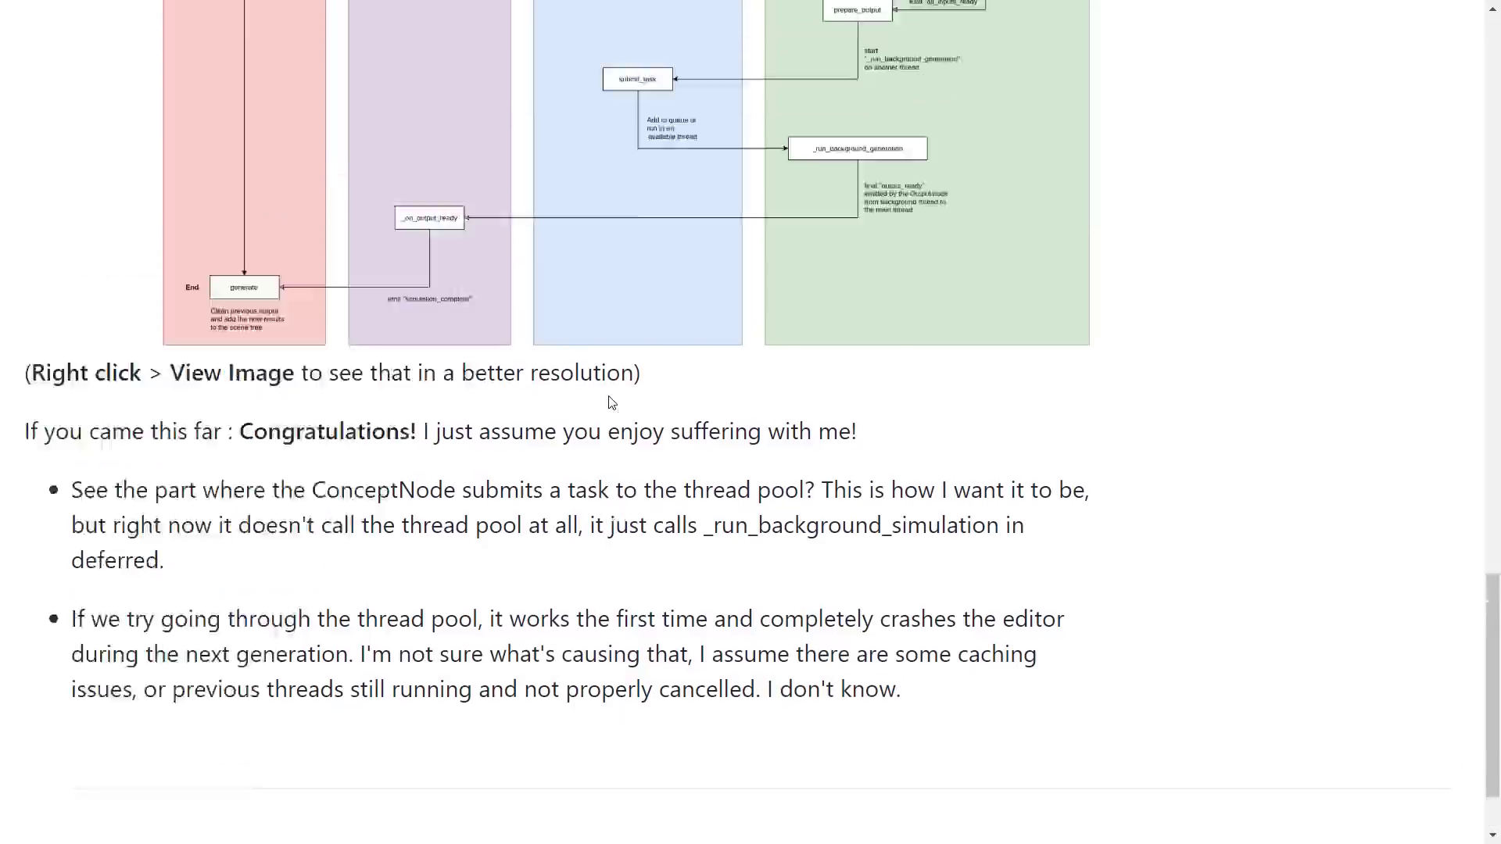
{"action": "key", "text": "Home"}
{"action": "scroll", "coordinate": [618, 406], "scroll_direction": "down", "scroll_amount": 3}
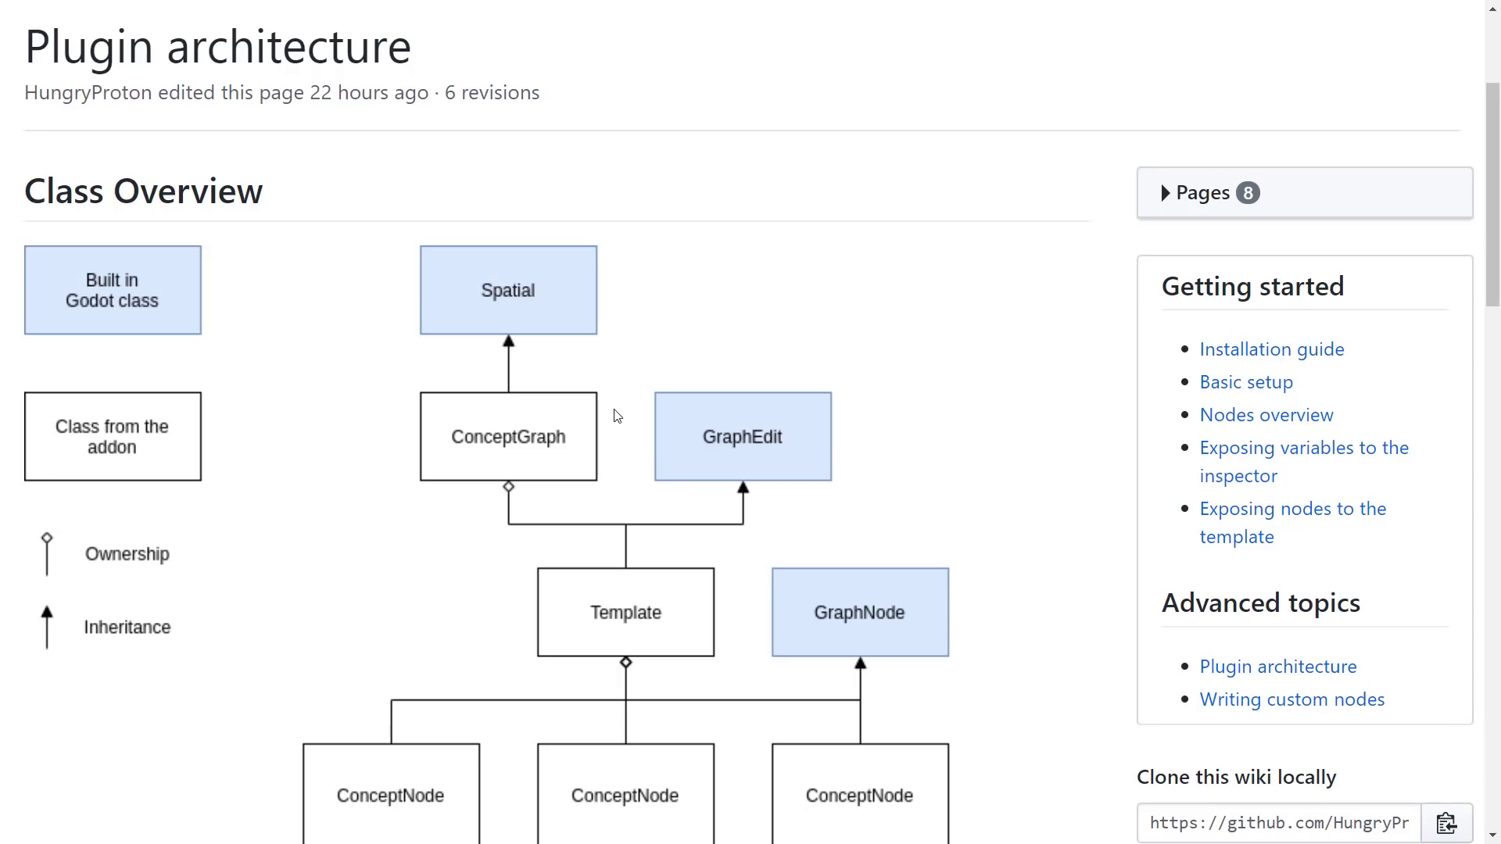
{"action": "key", "text": "ctrl+Tab"}
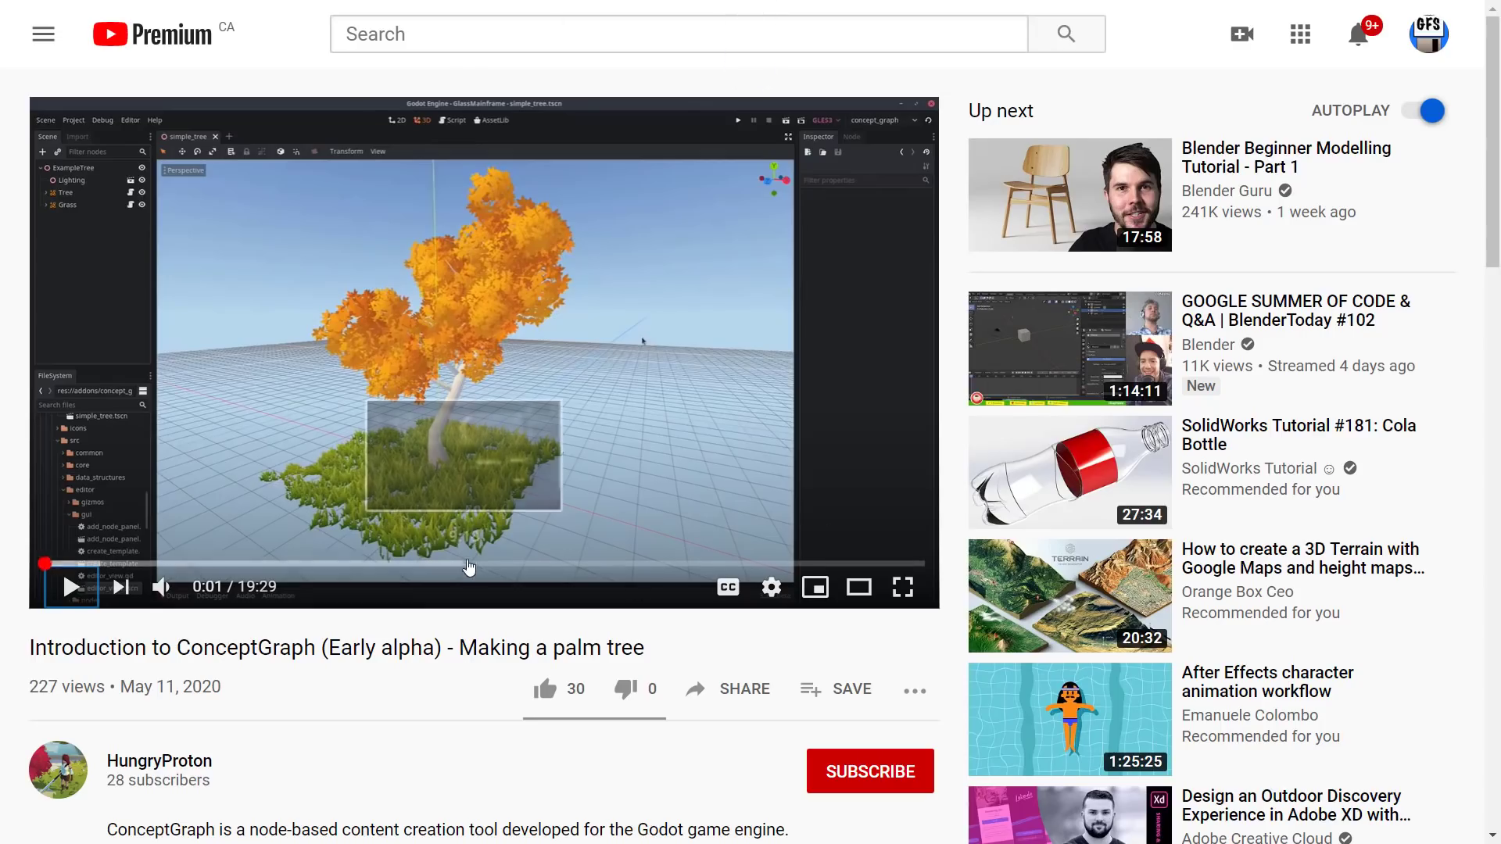
Switch from the YouTube tutorial back to the Godot editor with the palm tree scene
{"action": "key", "text": "alt+Tab"}
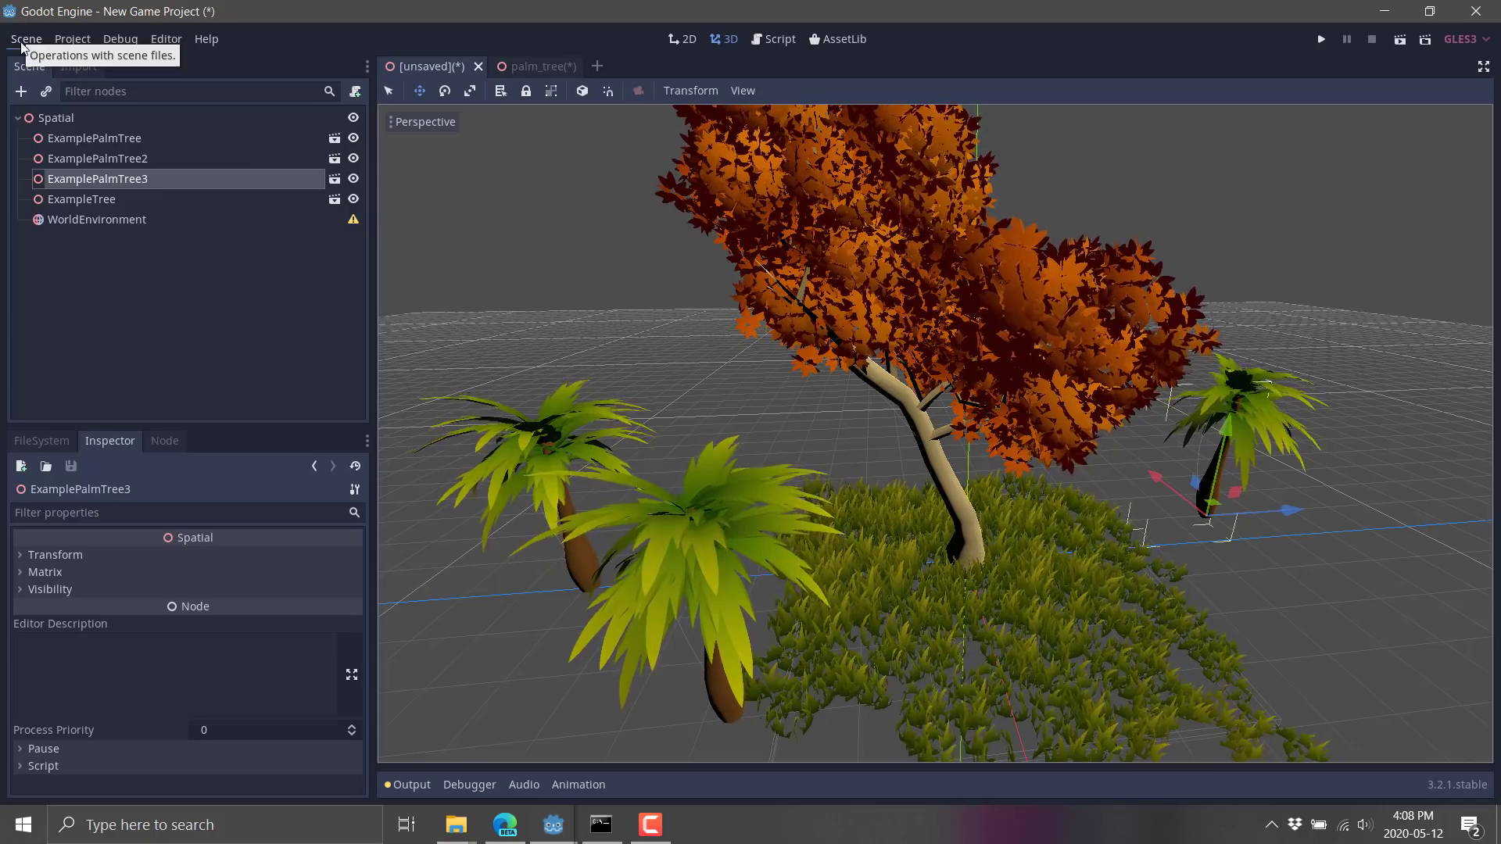
Quit Godot, discarding changes to both the unsaved scene and palm_tree.tscn
{"action": "left_click", "coordinate": [19, 38]}
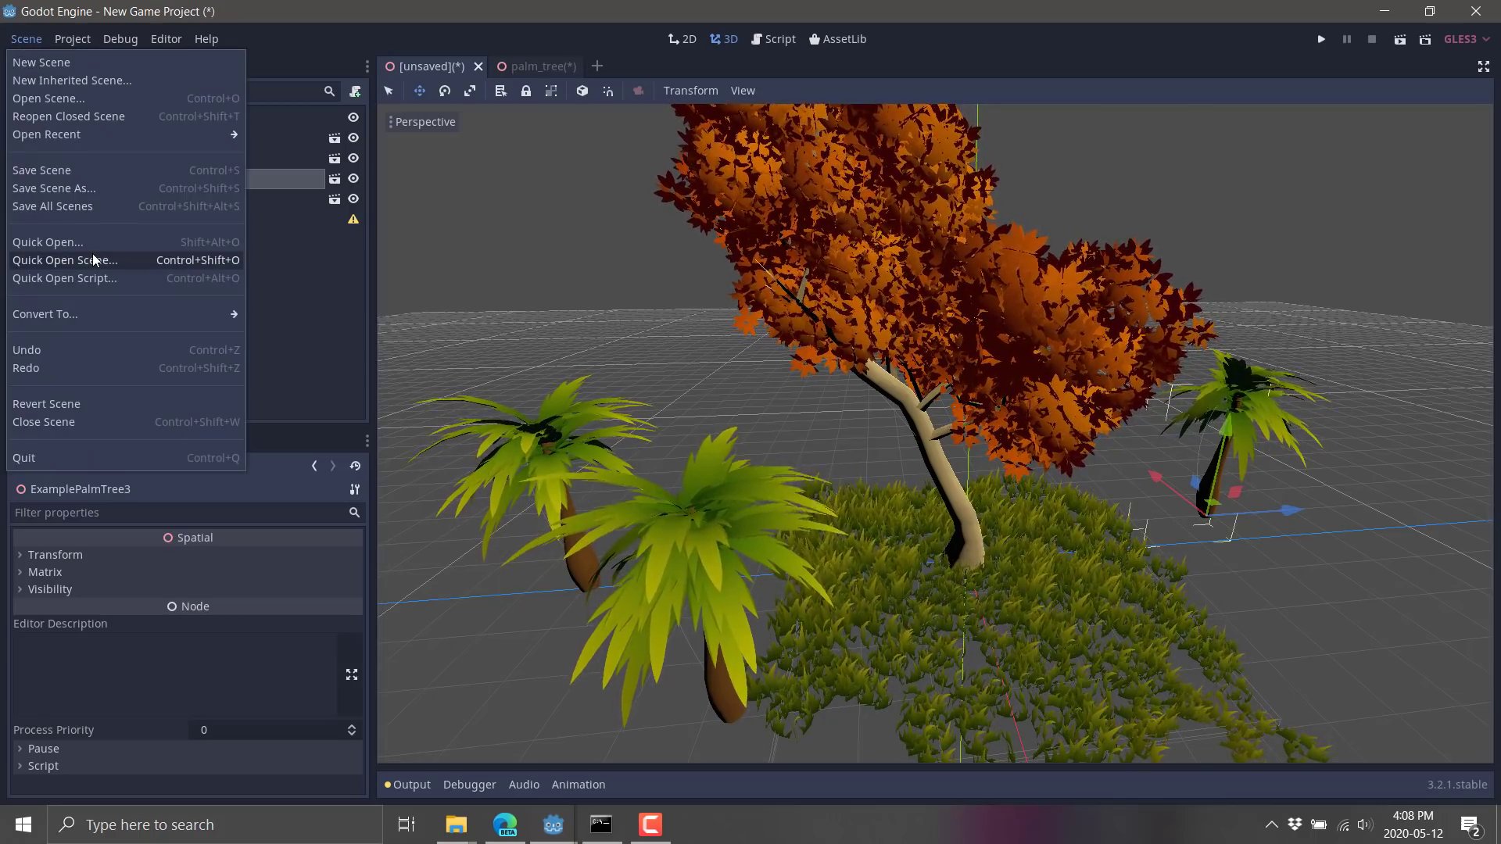
{"action": "left_click", "coordinate": [57, 457]}
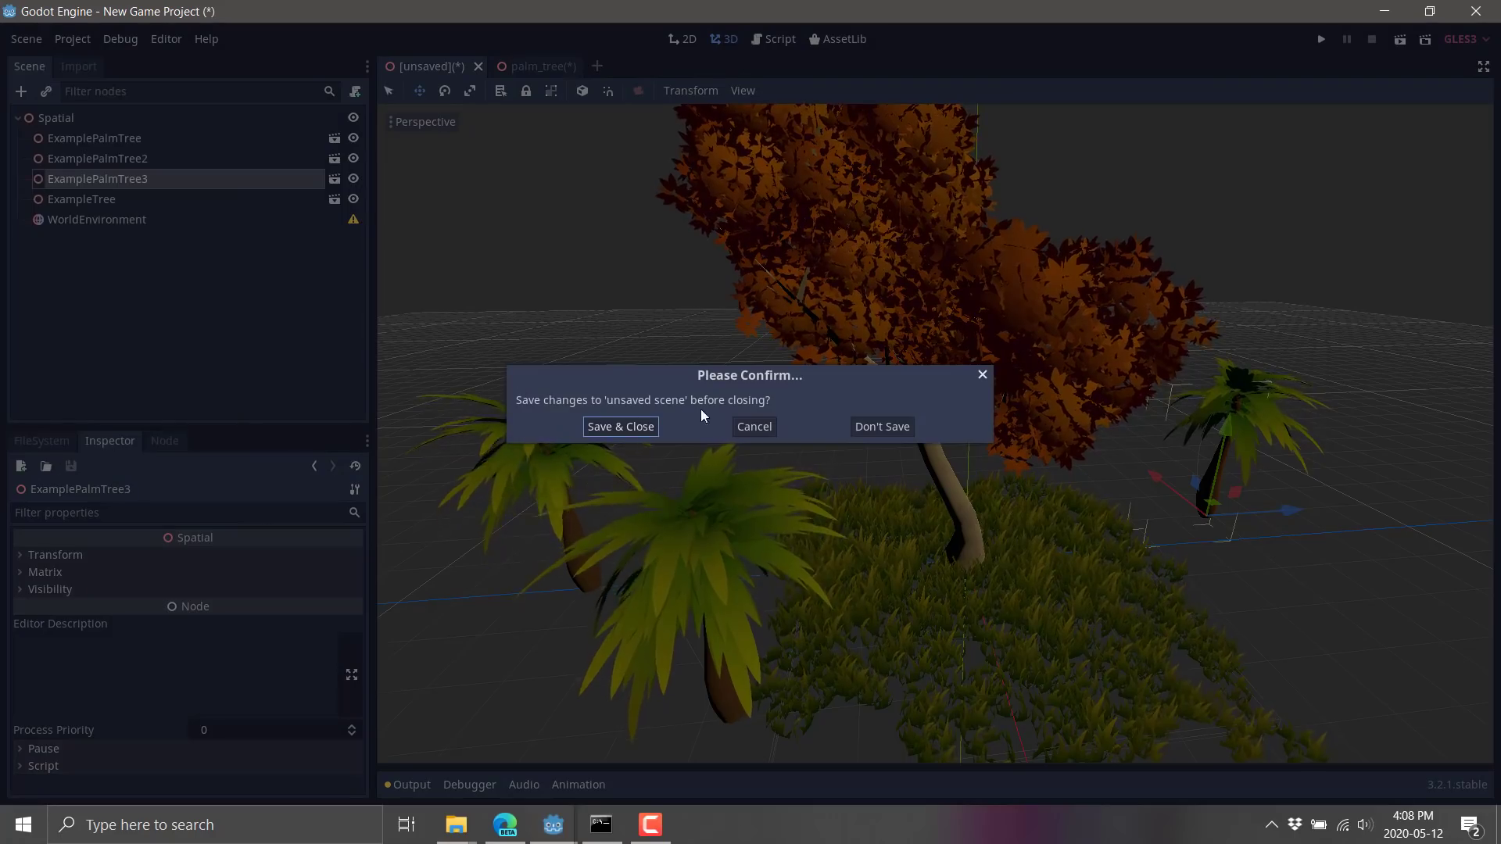
{"action": "left_click", "coordinate": [865, 426]}
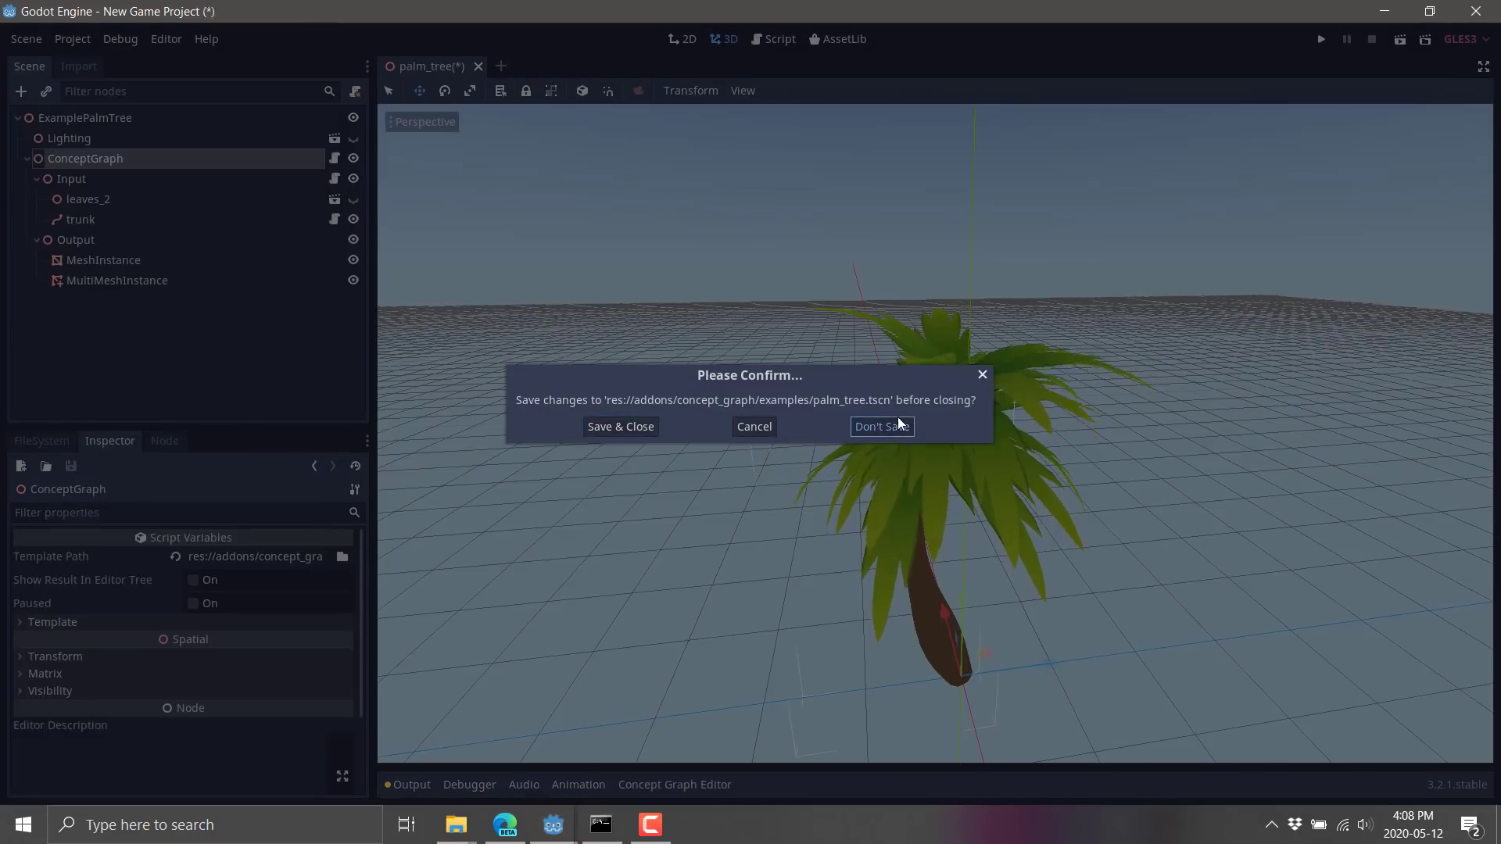
{"action": "left_click", "coordinate": [892, 426]}
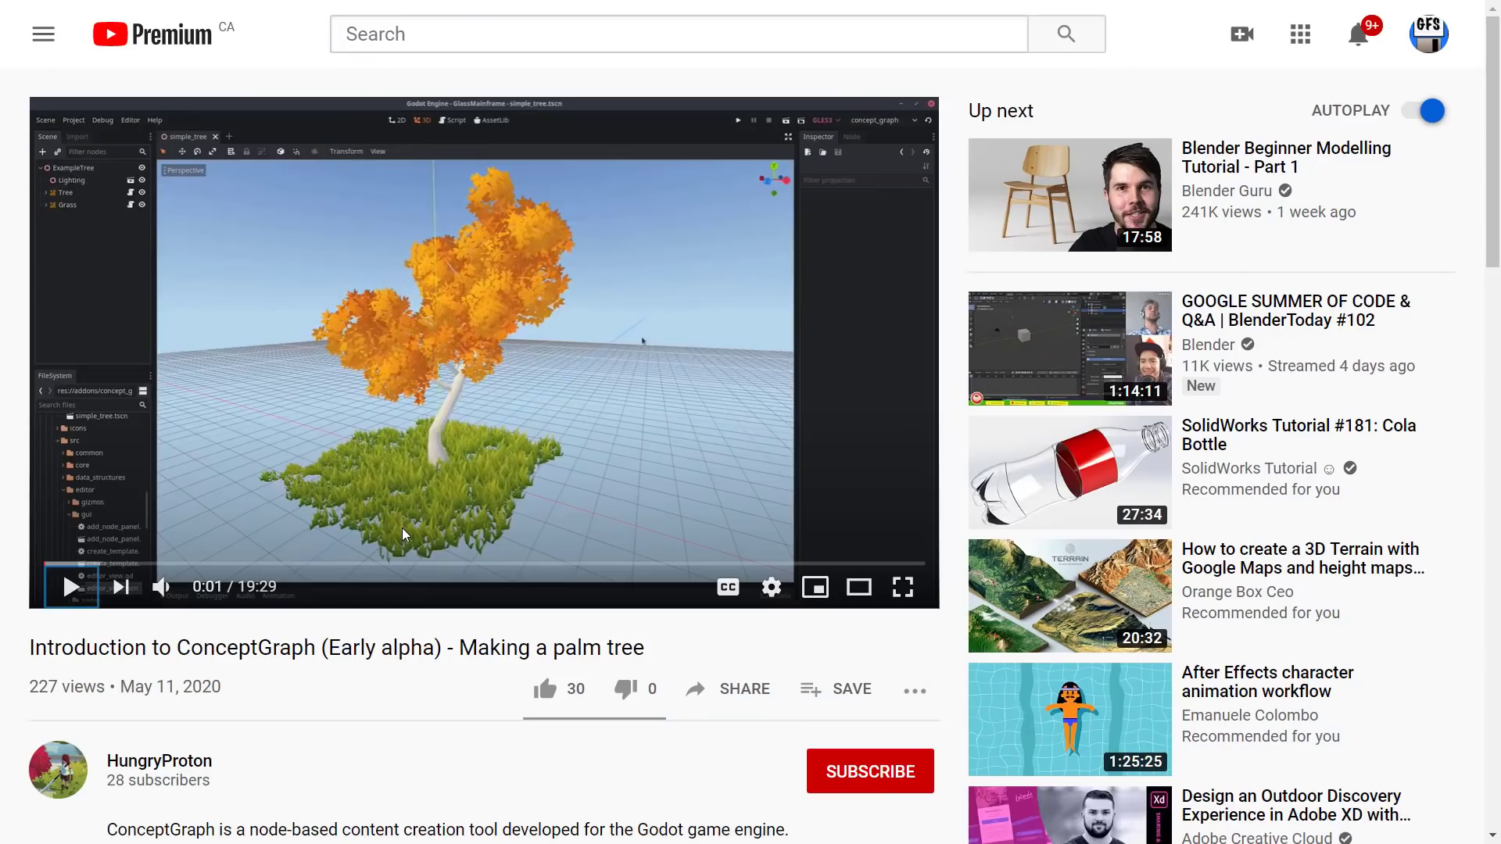
Relaunch Godot 3.2.1 from its download folder to reach the Project Manager
{"action": "key", "text": "super"}
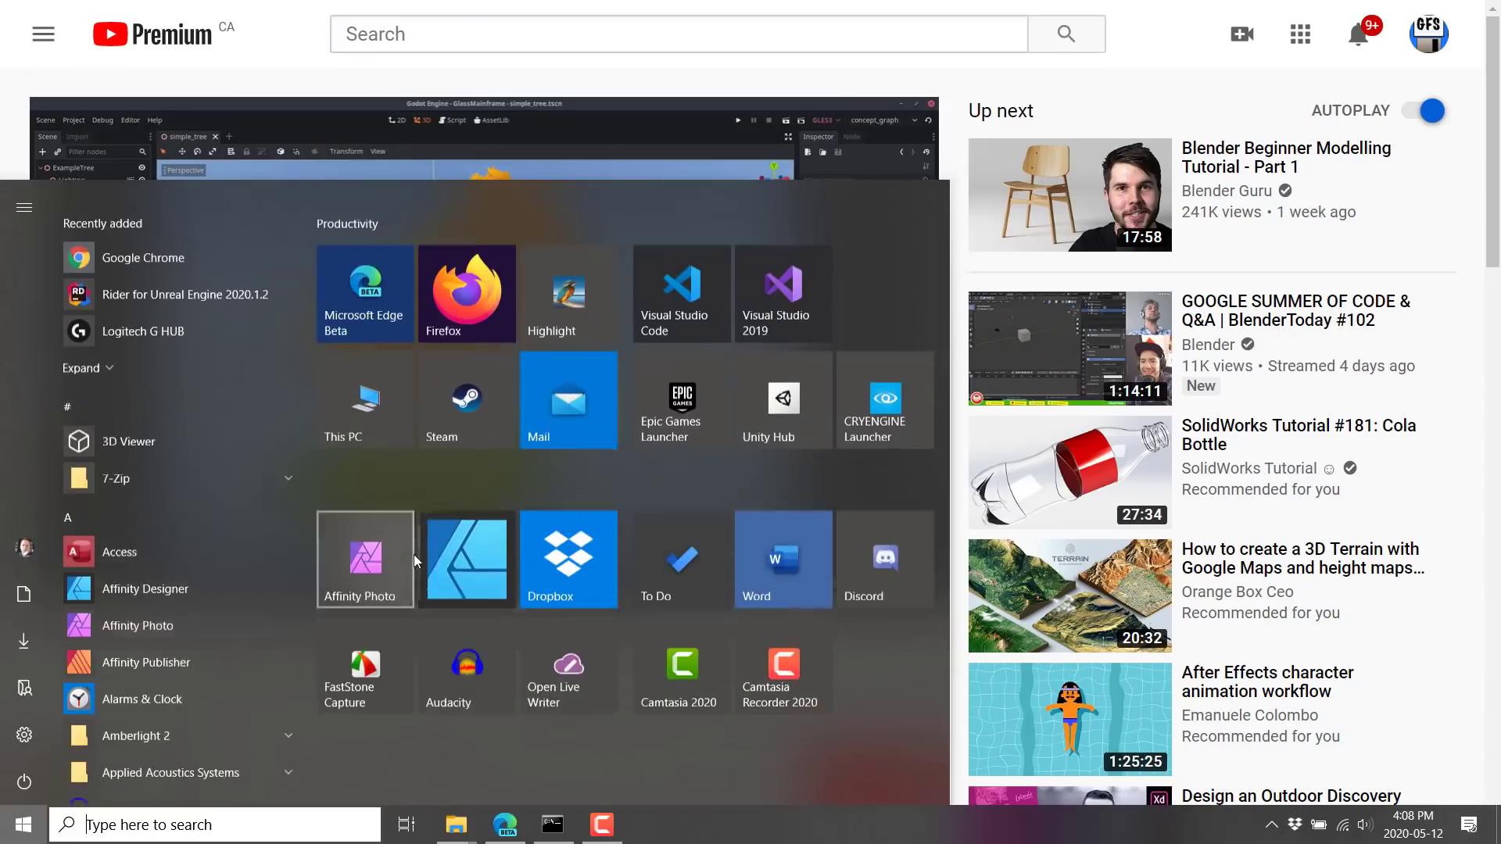
{"action": "mouse_move", "coordinate": [456, 825]}
{"action": "left_click", "coordinate": [487, 755]}
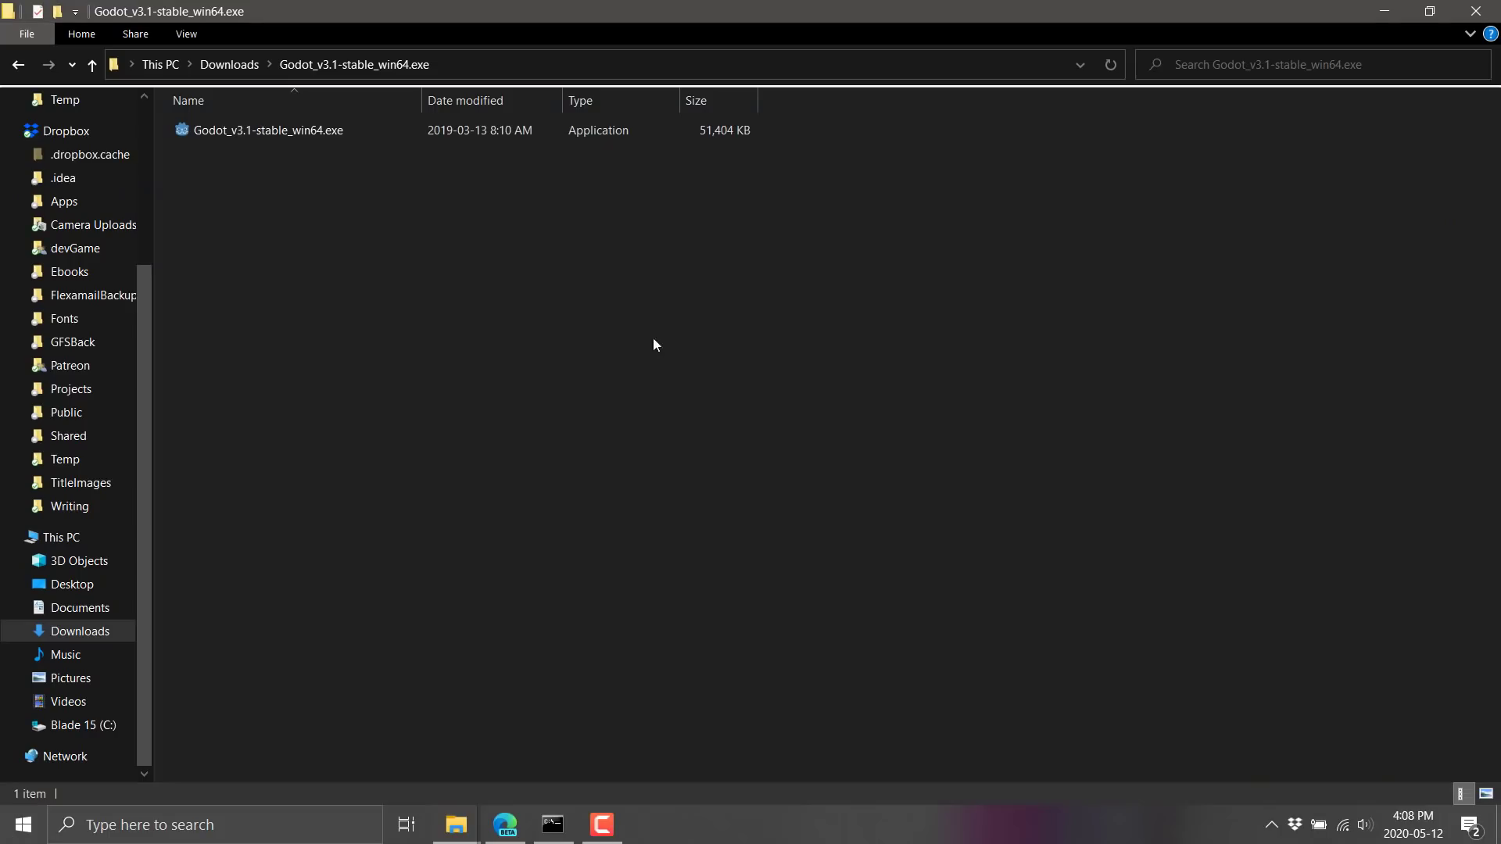
{"action": "mouse_move", "coordinate": [450, 836]}
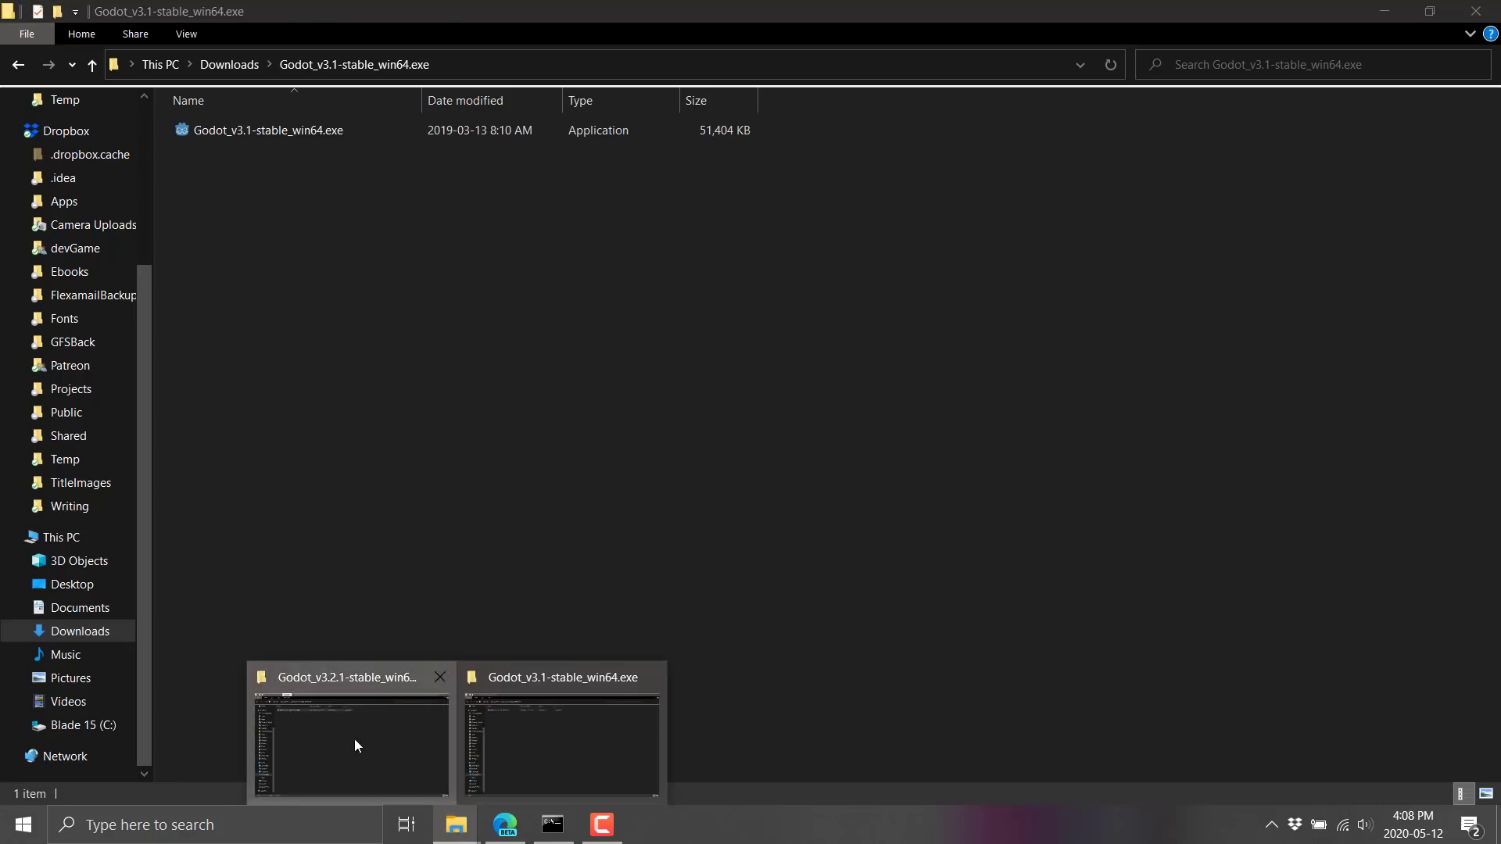
{"action": "left_click", "coordinate": [355, 743]}
{"action": "double_click", "coordinate": [251, 130]}
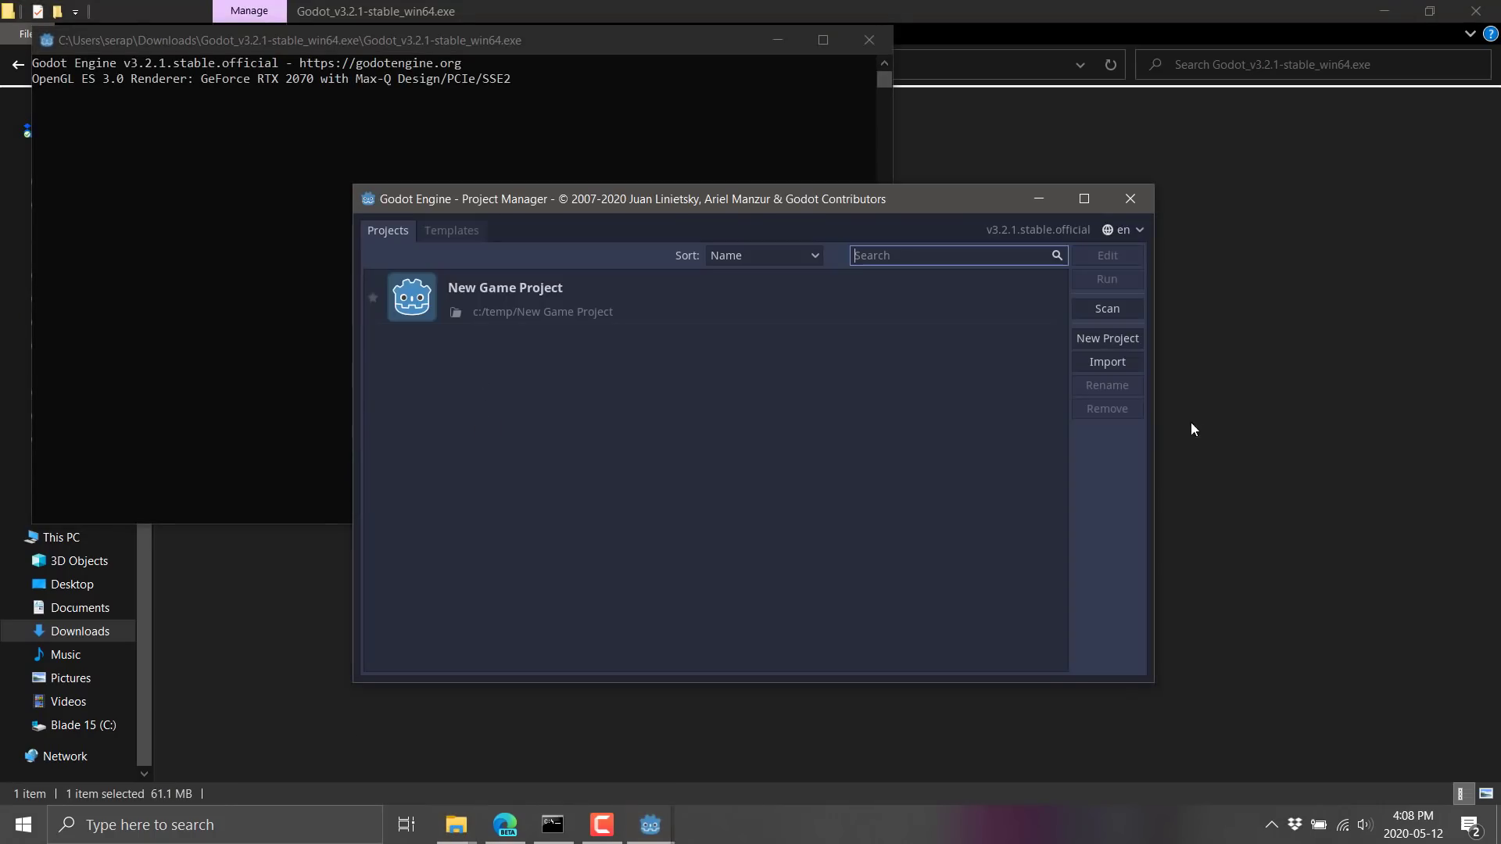
Create project YouTubeDemo in a new c:\temp\YouTubeDemo folder and open it for editing
{"action": "left_click", "coordinate": [1109, 344]}
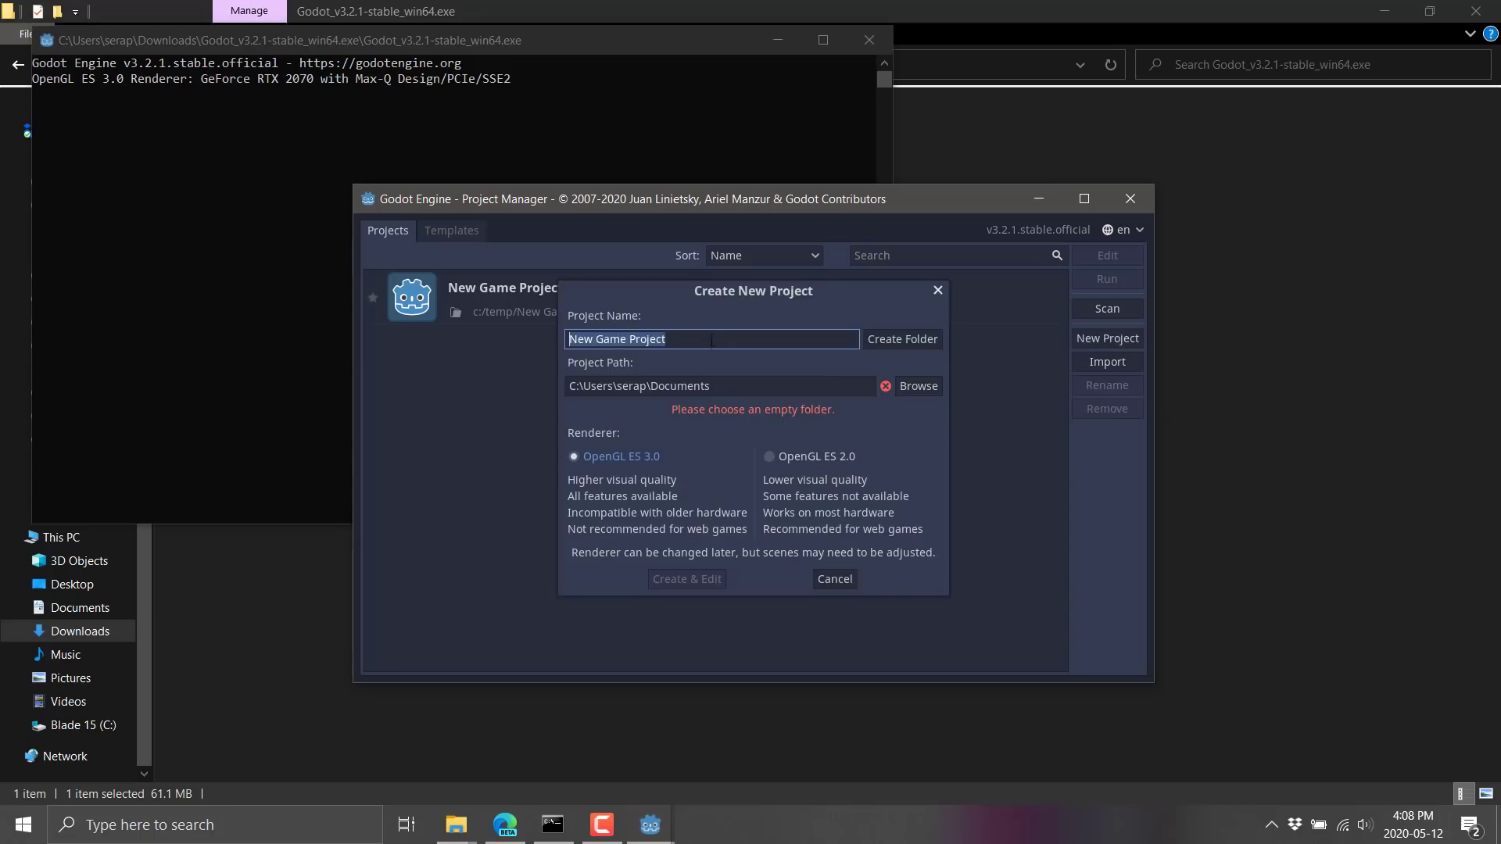
{"action": "type", "text": "YouTubeDemo"}
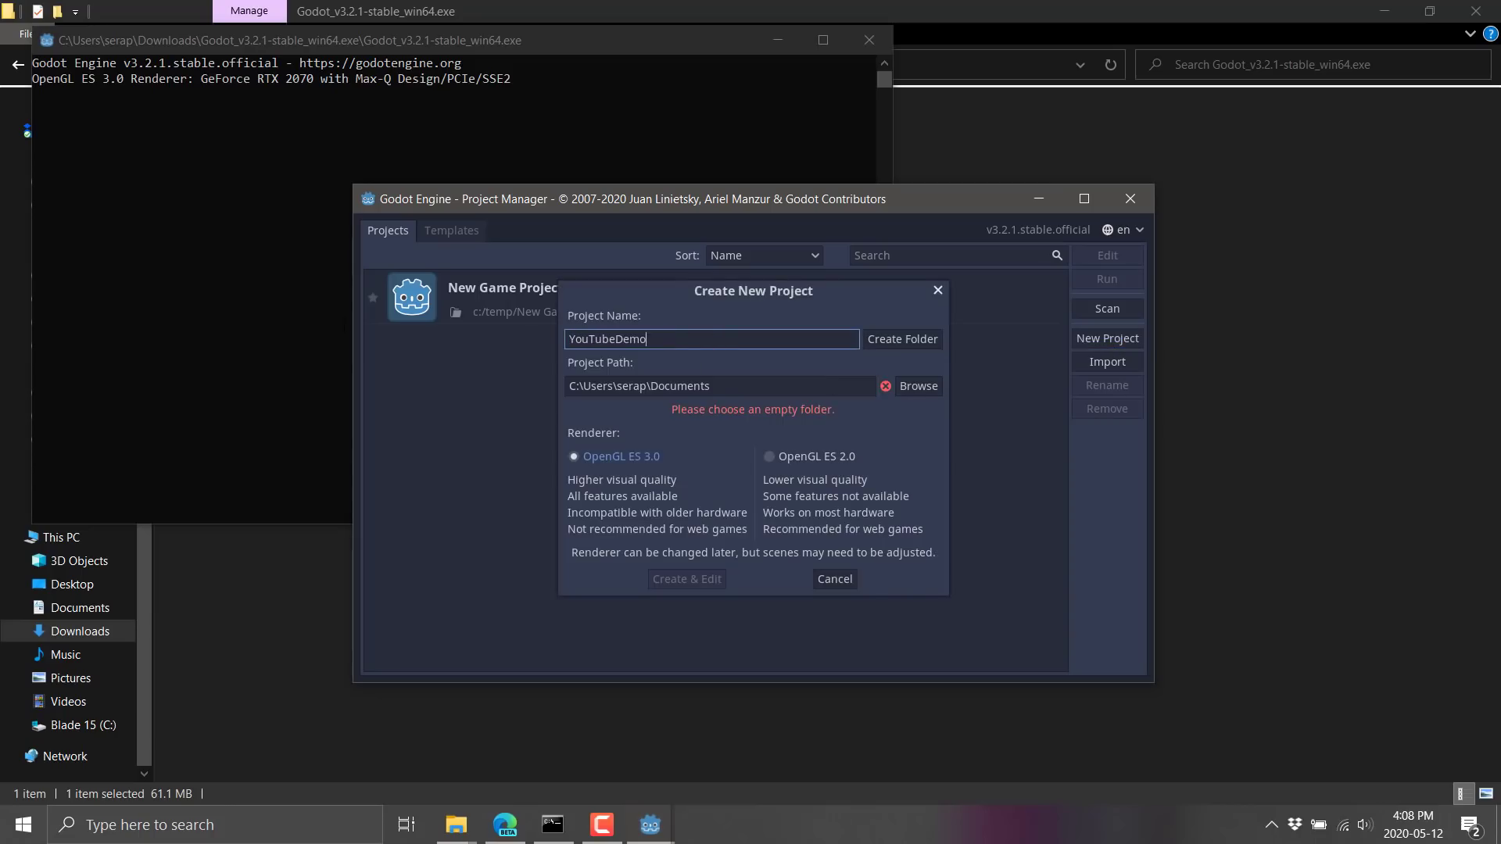
{"action": "key", "text": "Tab"}
{"action": "key", "text": "ctrl+shift+Left"}
{"action": "key", "text": "ctrl+shift+Left"}
{"action": "key", "text": "ctrl+shift+Left"}
{"action": "key", "text": "ctrl+shift+Left"}
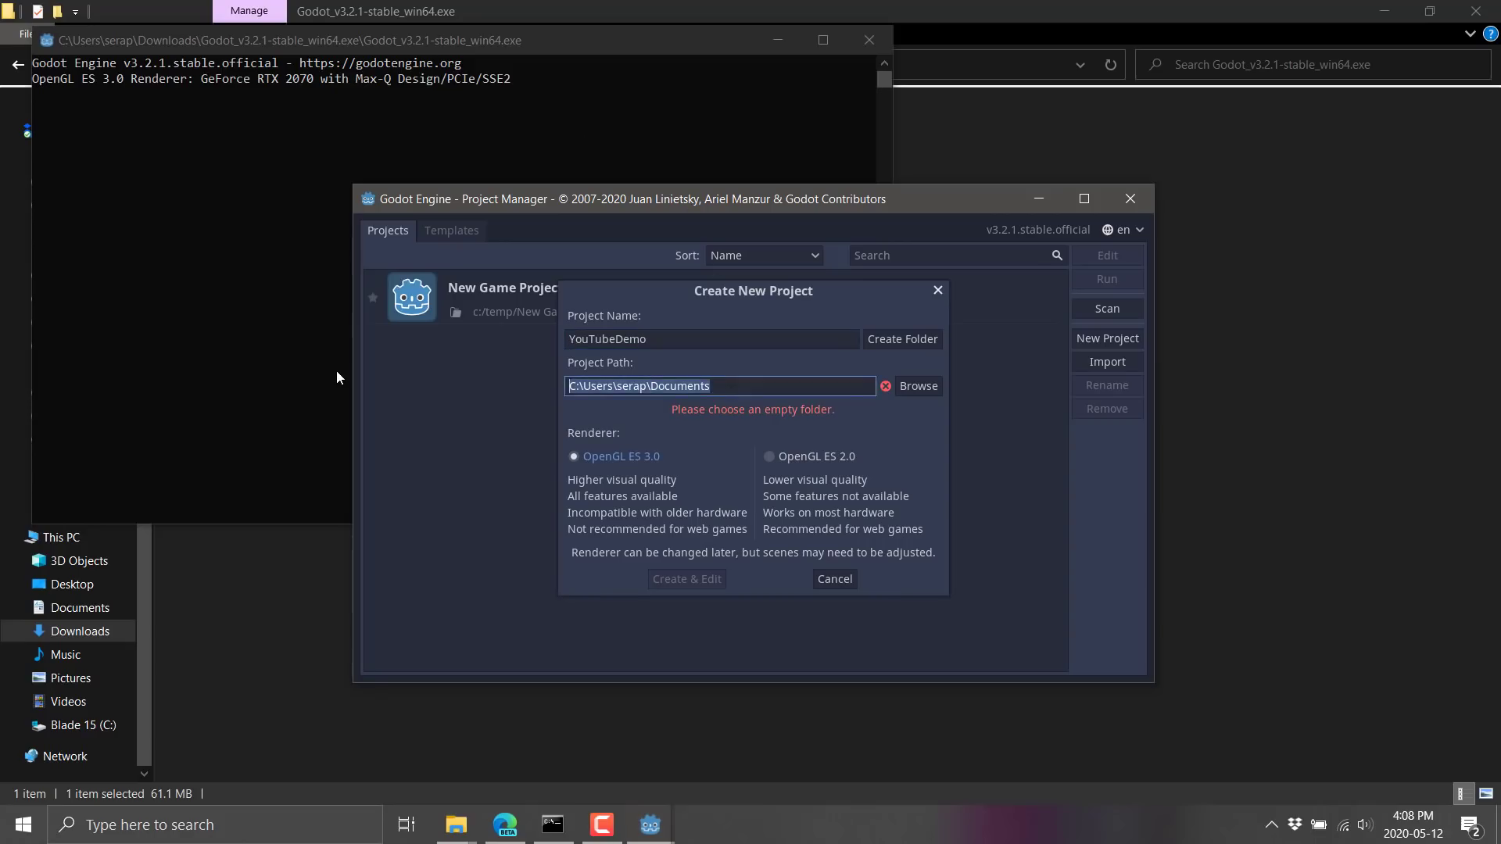
{"action": "type", "text": "c:\\temp"}
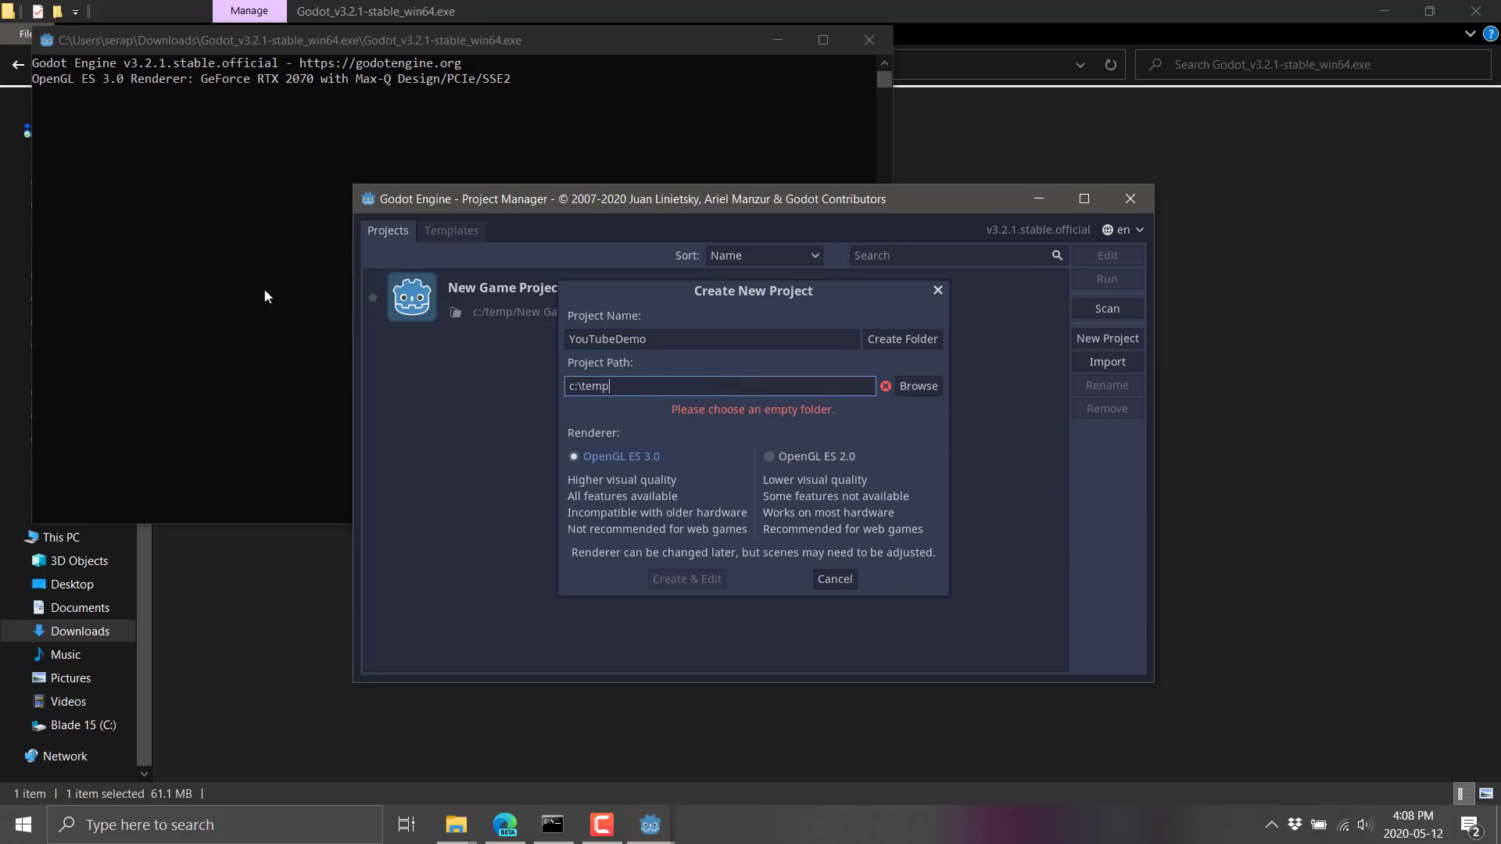
{"action": "left_click", "coordinate": [893, 341]}
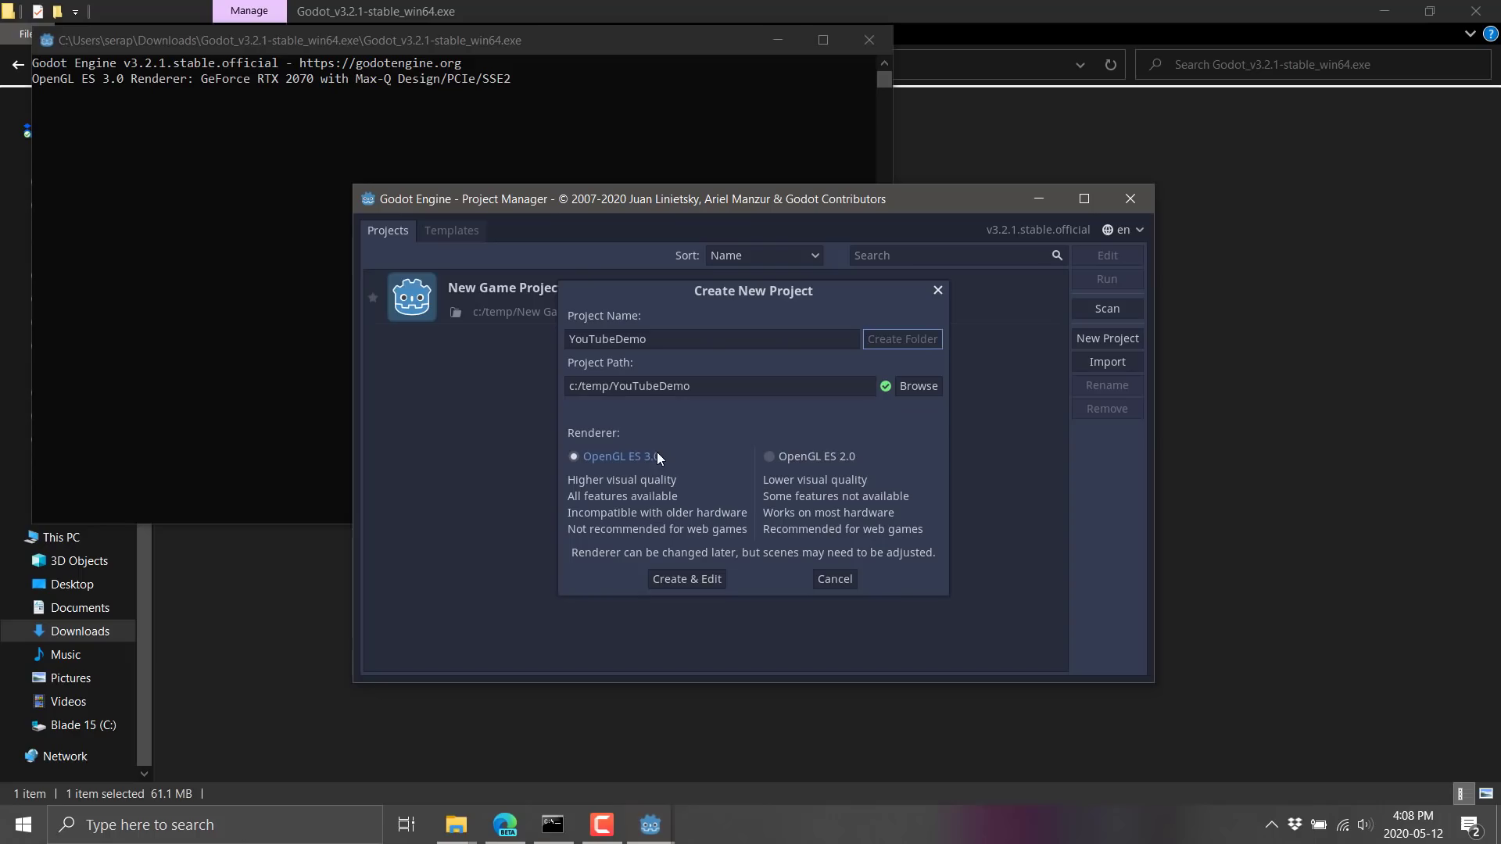
{"action": "left_click", "coordinate": [674, 580]}
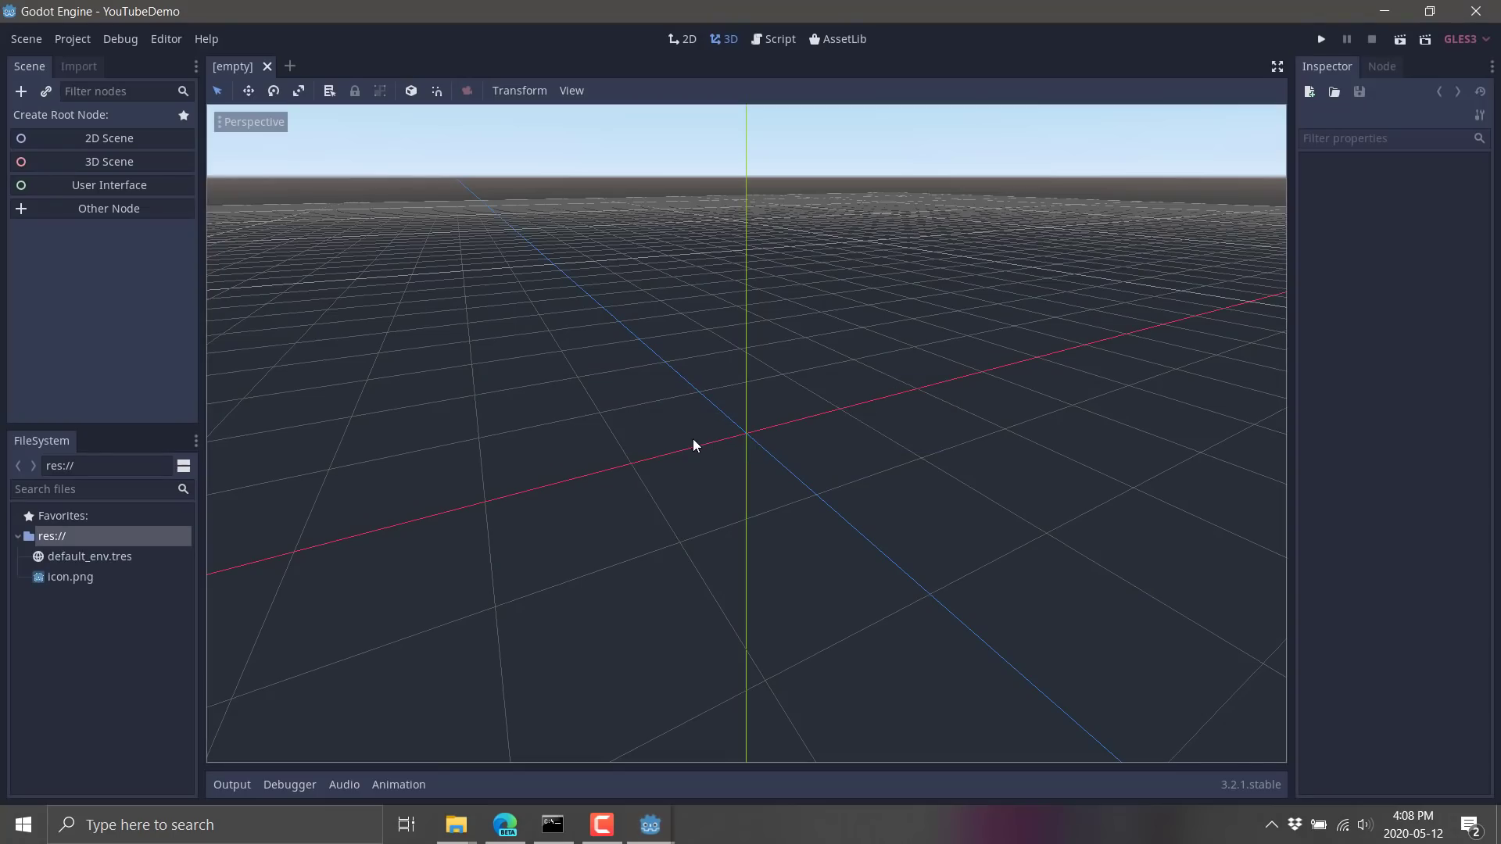
In Command Prompt, go to c:\temp\YouTubeDemo and list its contents
{"action": "left_click", "coordinate": [553, 825]}
{"action": "type", "text": "cd \\temp"}
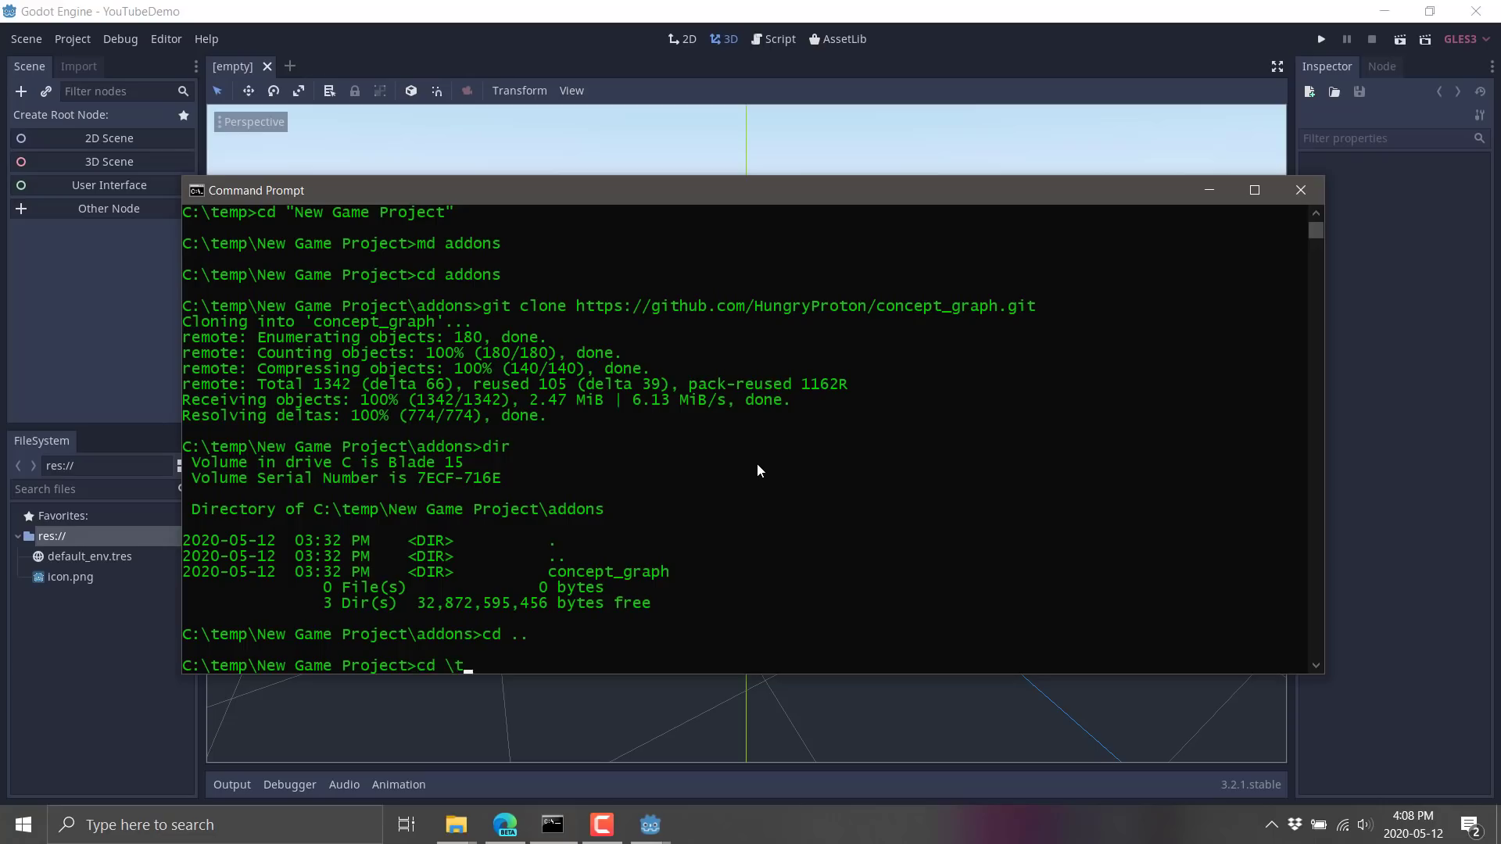
{"action": "key", "text": "Return"}
{"action": "type", "text": "cls"}
{"action": "key", "text": "Return"}
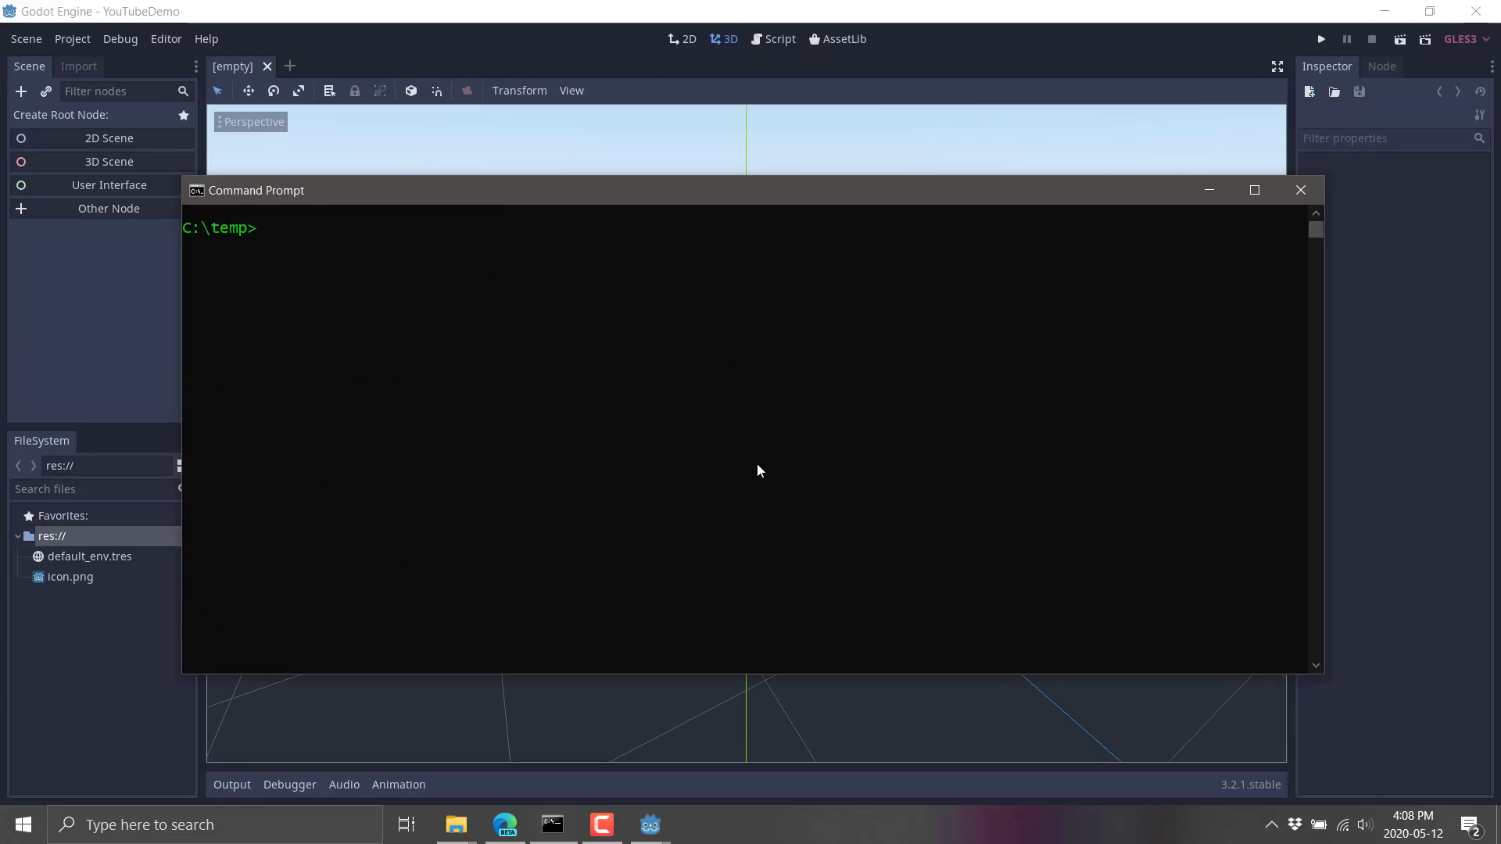
{"action": "type", "text": "cd tem"}
{"action": "key", "text": "BackSpace"}
{"action": "key", "text": "BackSpace"}
{"action": "key", "text": "BackSpace"}
{"action": "type", "text": "YouTubeDemo"}
{"action": "key", "text": "Return"}
{"action": "type", "text": "dir"}
{"action": "key", "text": "Return"}
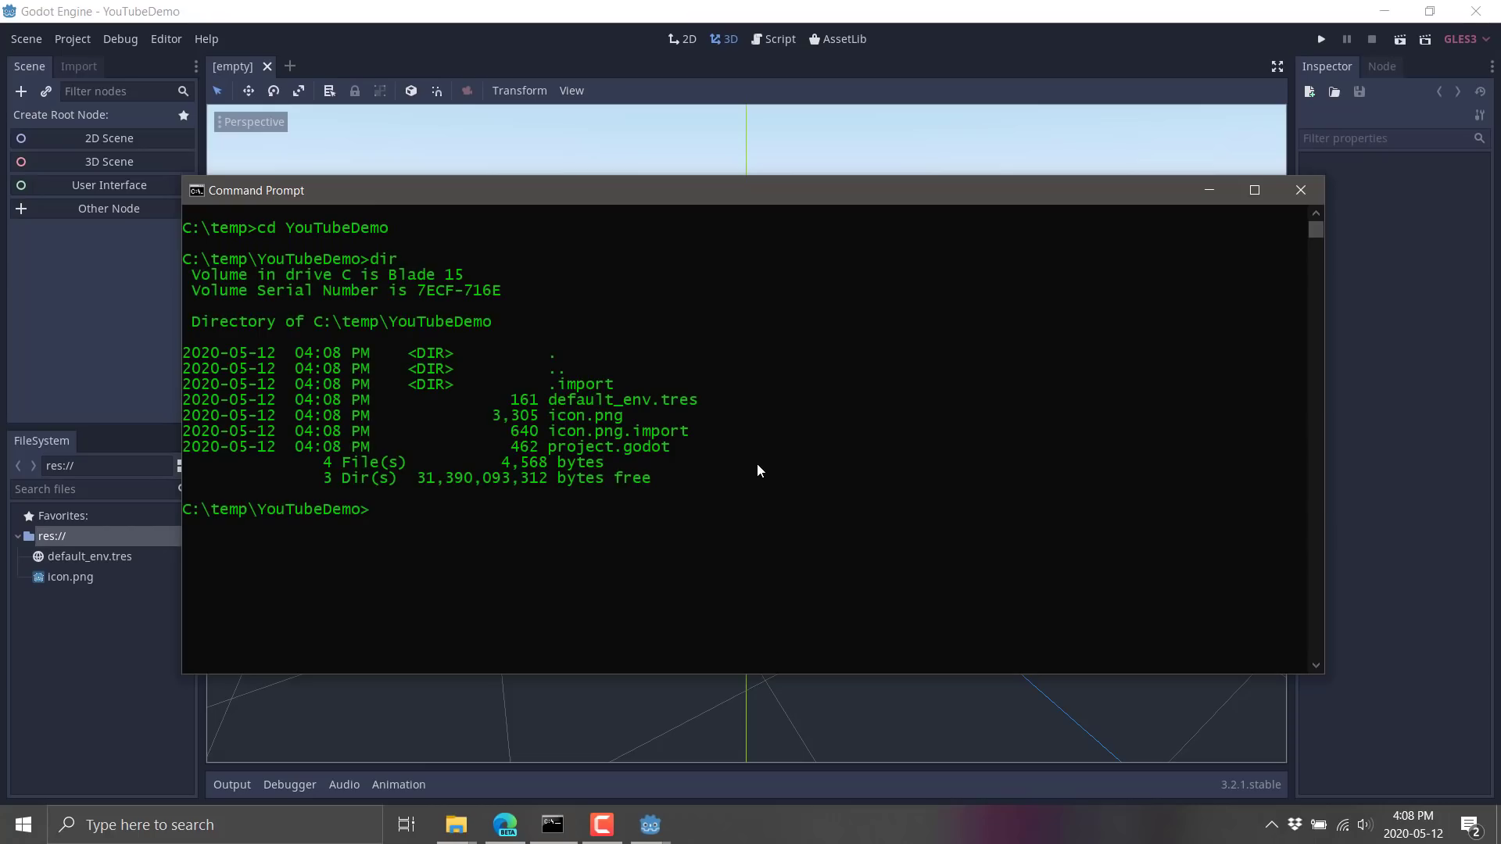
Make an addons folder and git clone the concept_graph repository into it
{"action": "type", "text": "mkdir addons"}
{"action": "key", "text": "Return"}
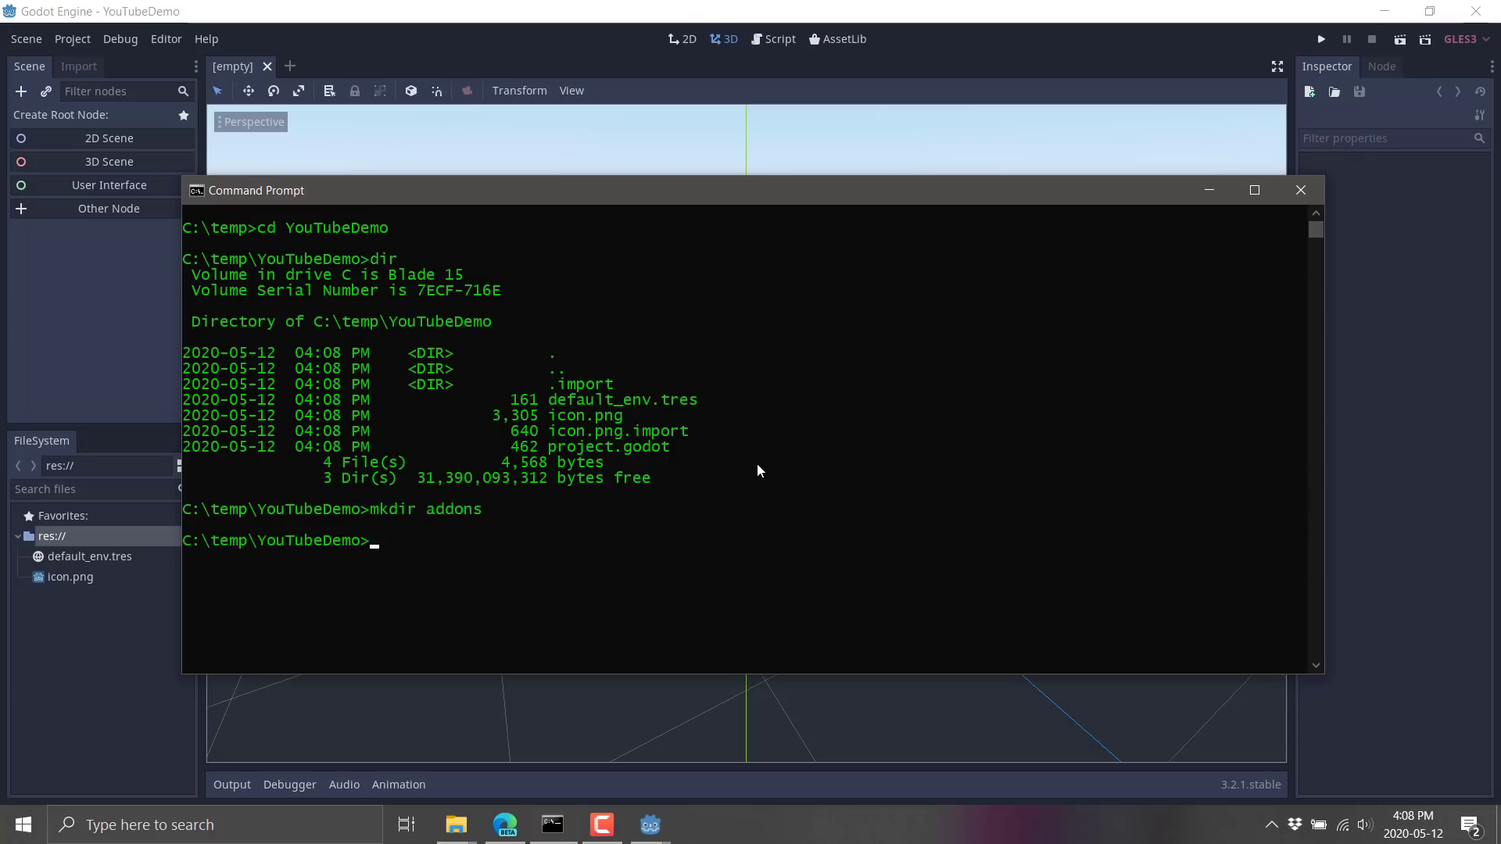
{"action": "type", "text": "cd addons"}
{"action": "key", "text": "Return"}
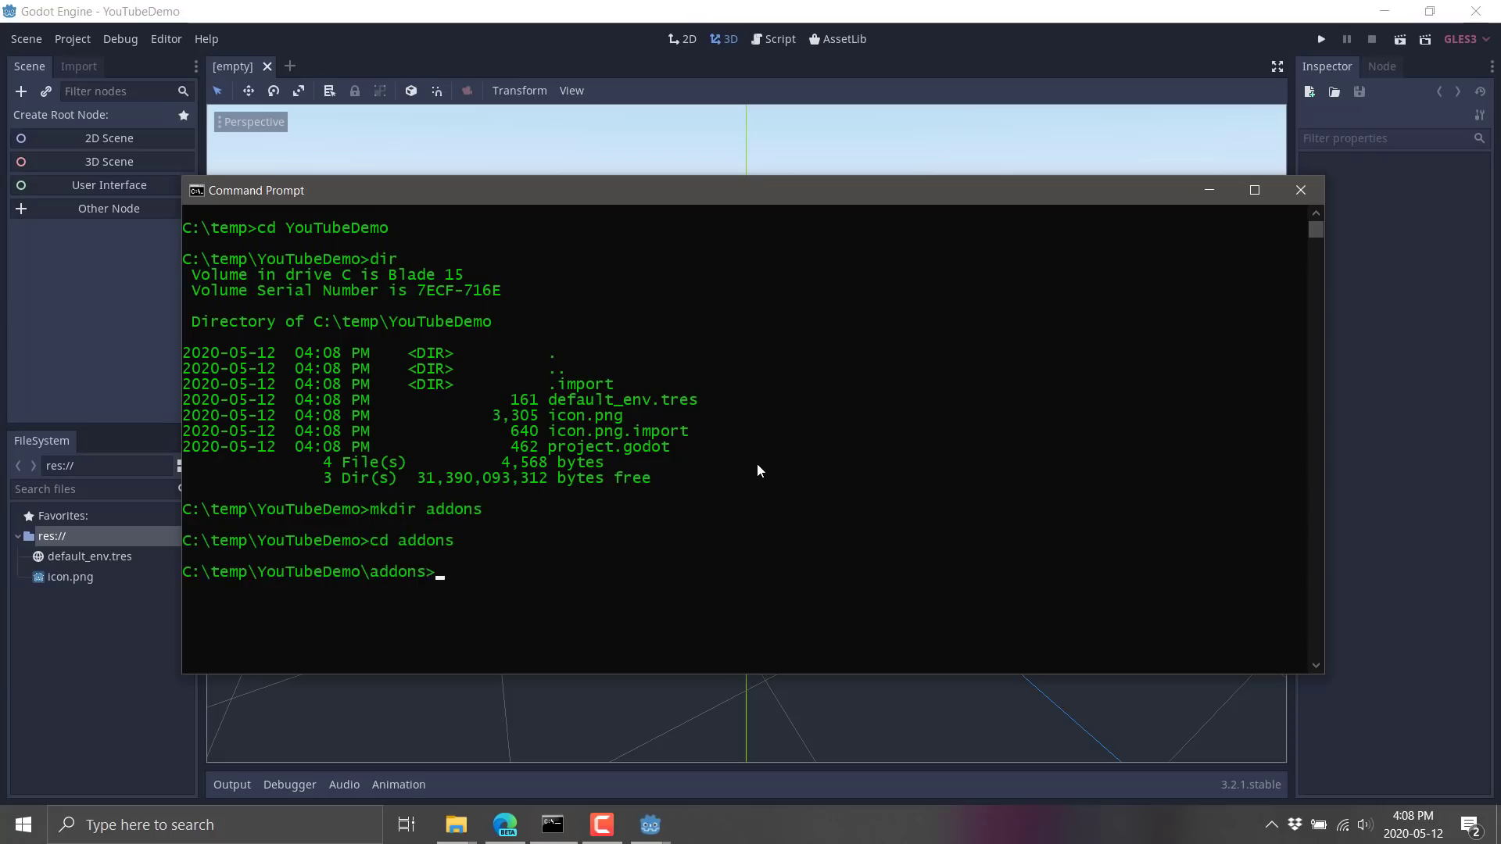
{"action": "type", "text": "git clone"}
{"action": "type", "text": "https://github.com/HungryProton/concept_graph.git"}
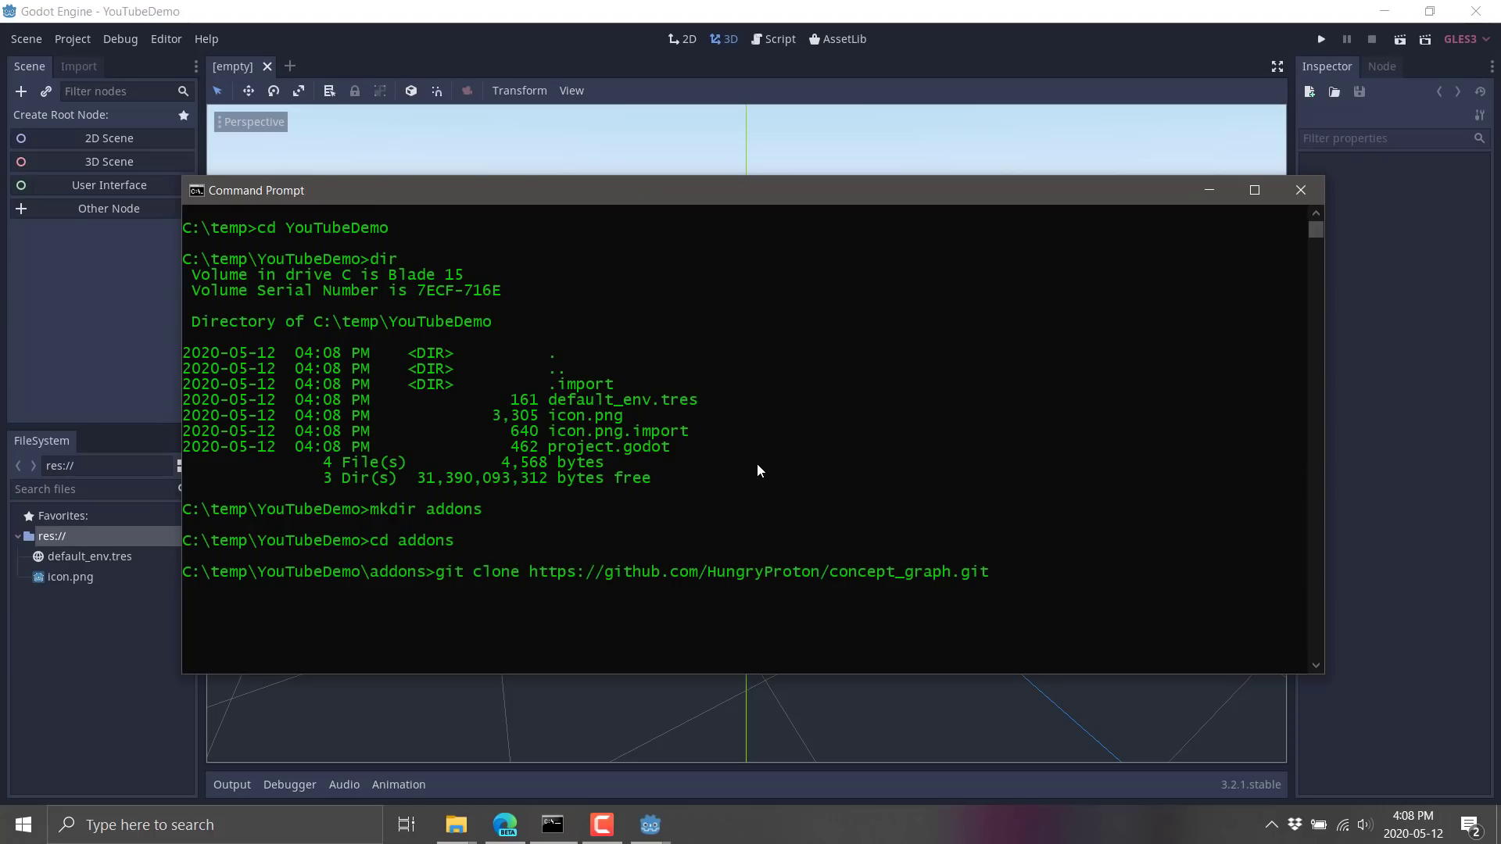
{"action": "key", "text": "Return"}
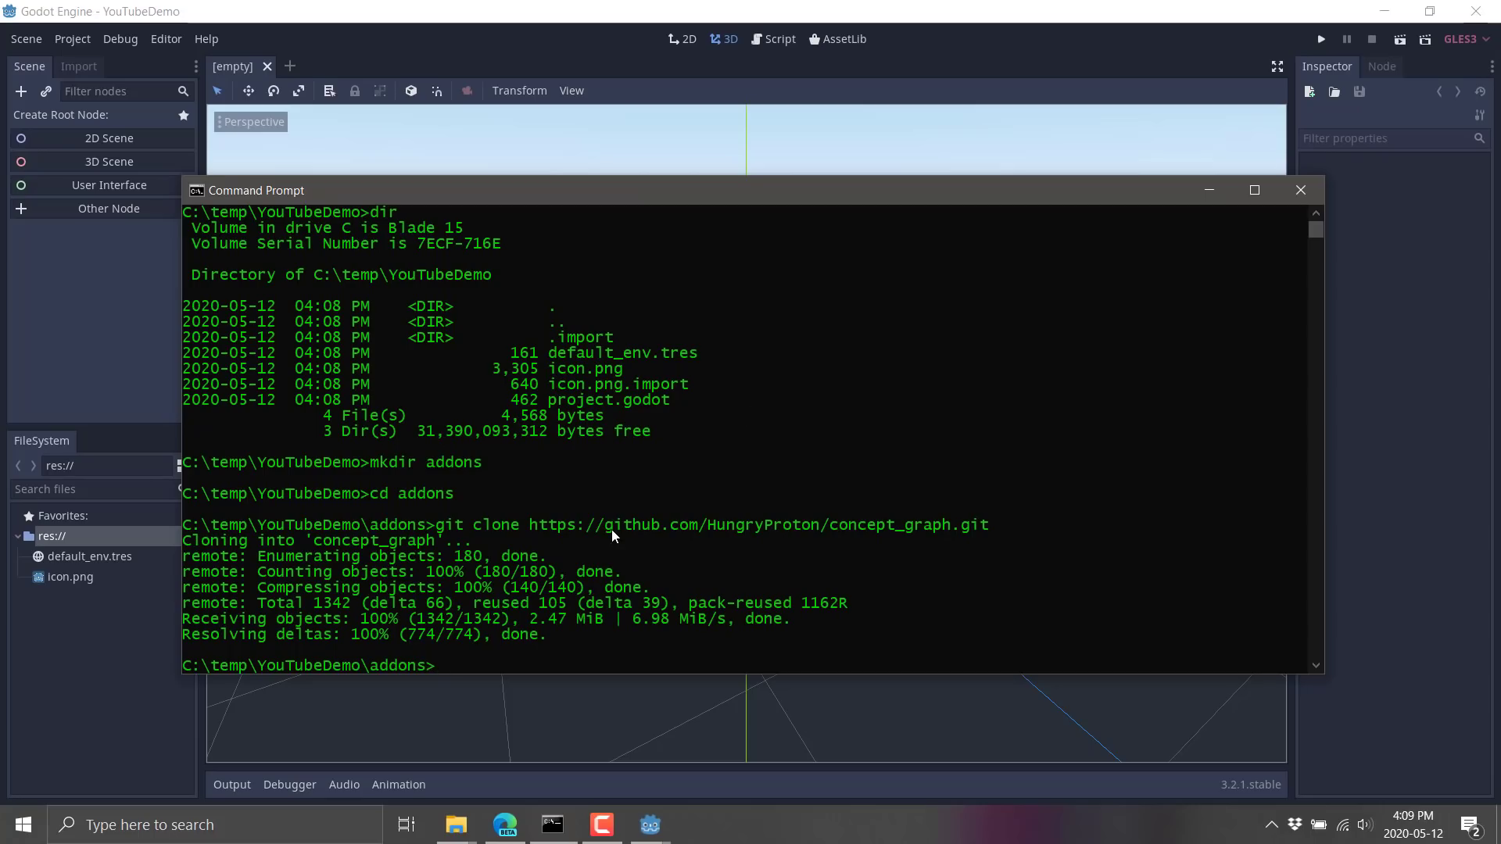
{"action": "left_click", "coordinate": [426, 109]}
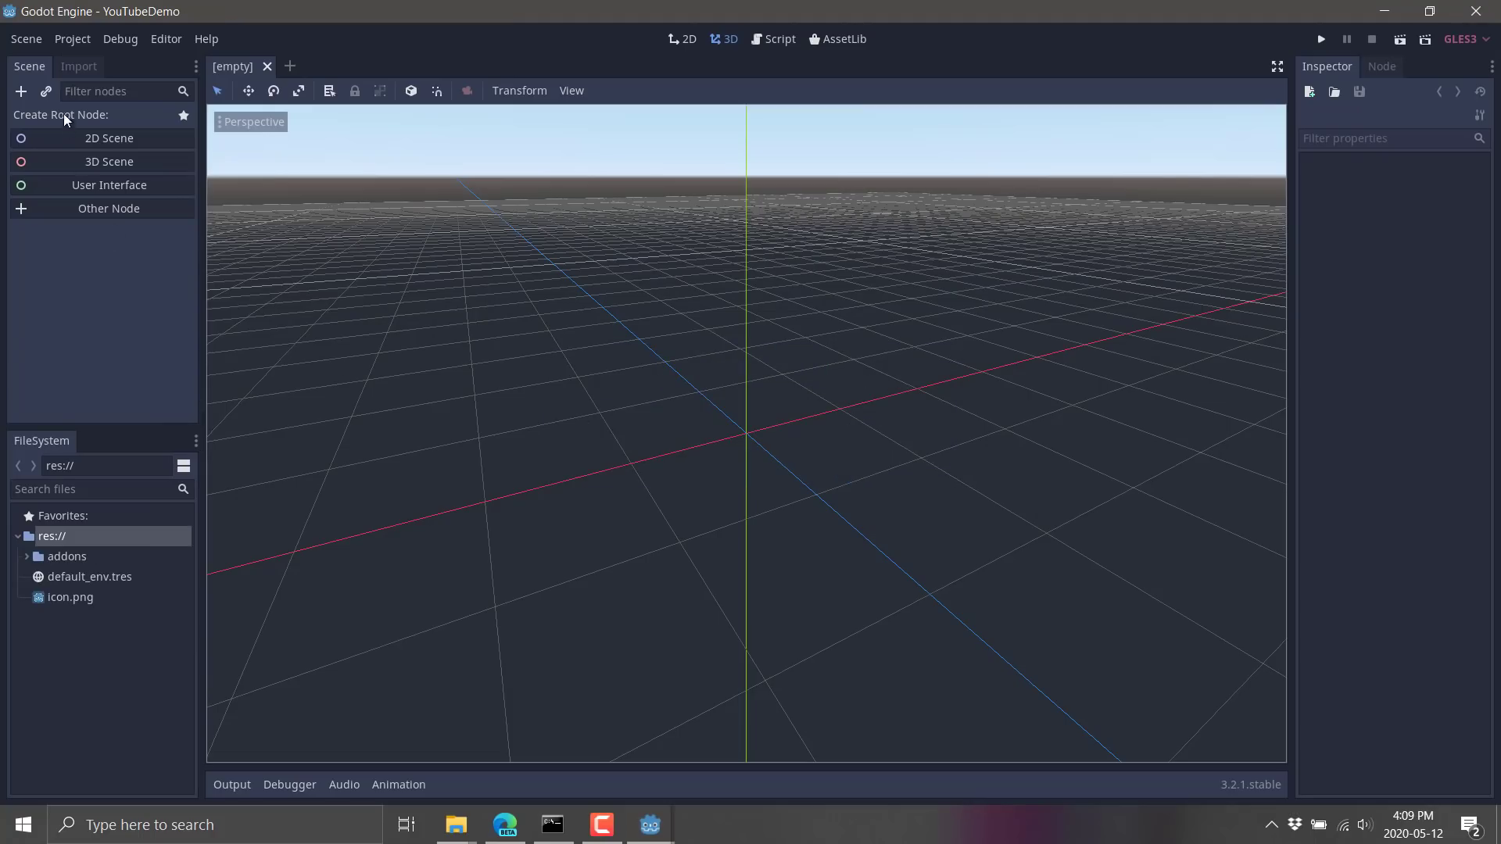
Set the Concept Graph plugin to Active in Project Settings > Plugins
{"action": "left_click", "coordinate": [72, 40]}
{"action": "left_click", "coordinate": [83, 54]}
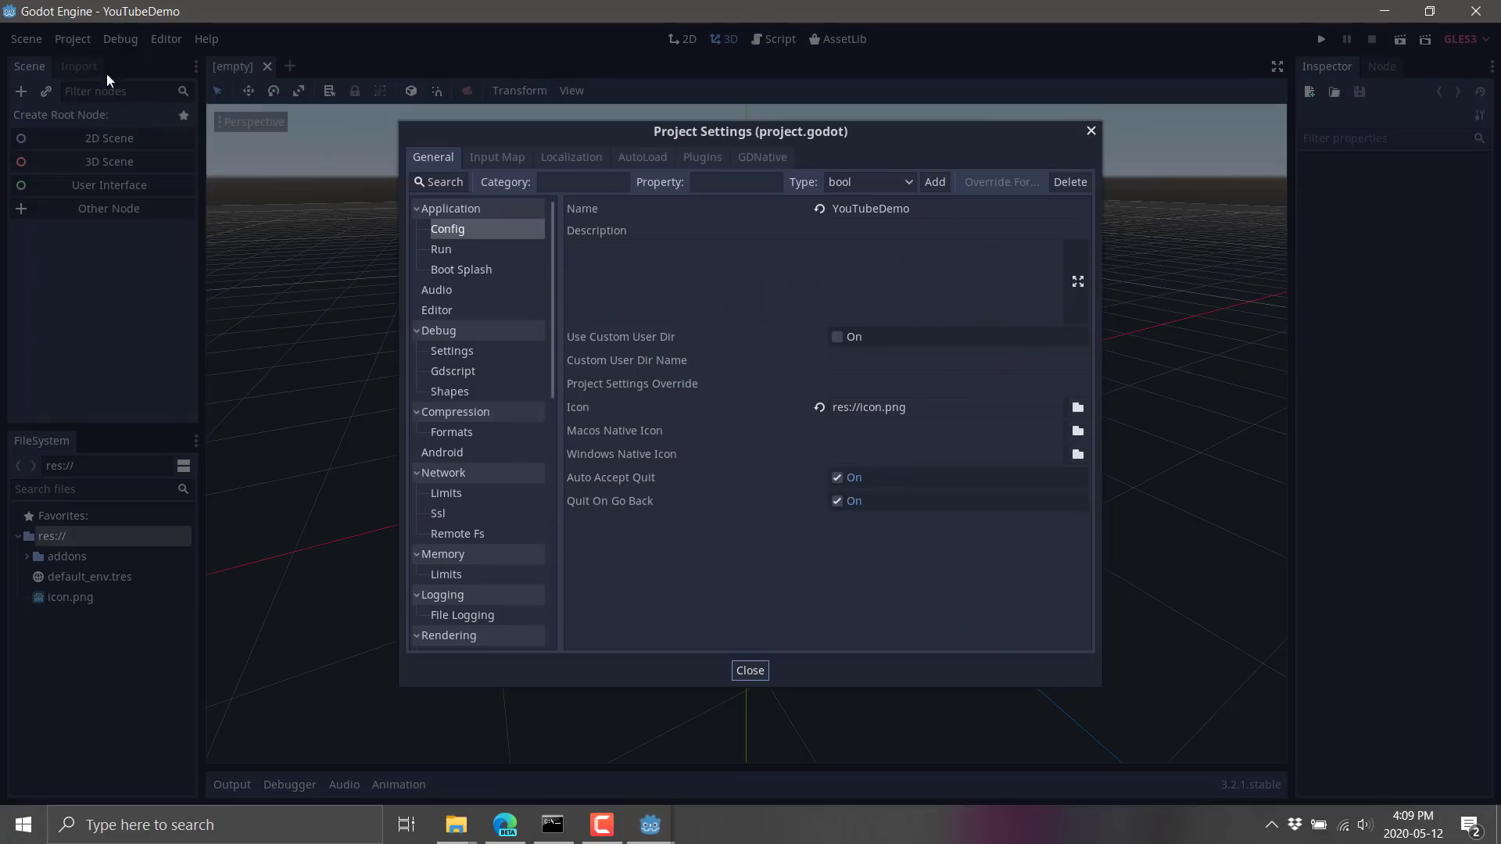
{"action": "left_click", "coordinate": [701, 158]}
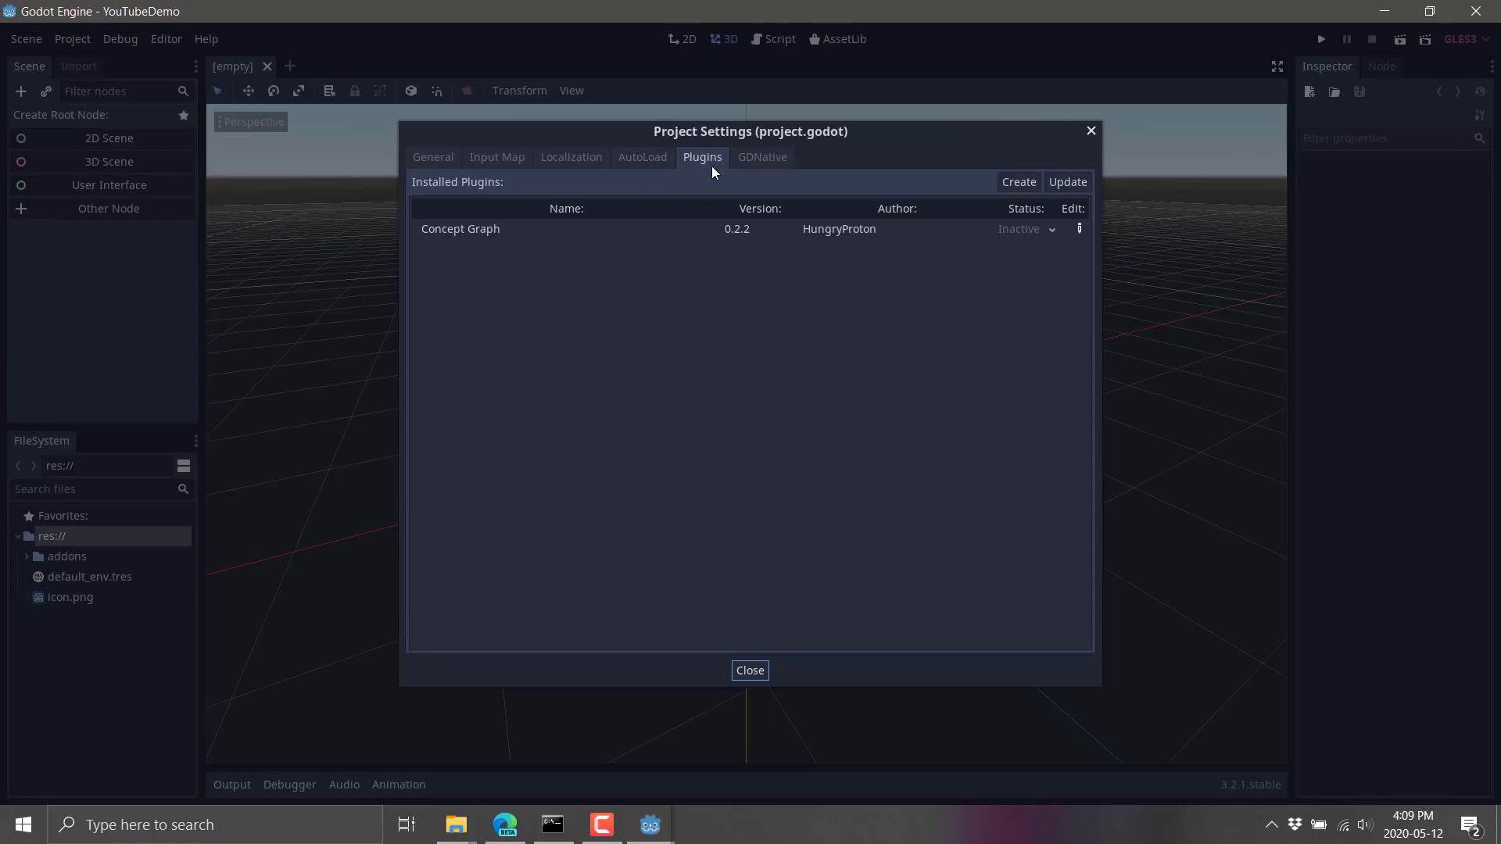
{"action": "left_click", "coordinate": [1052, 229]}
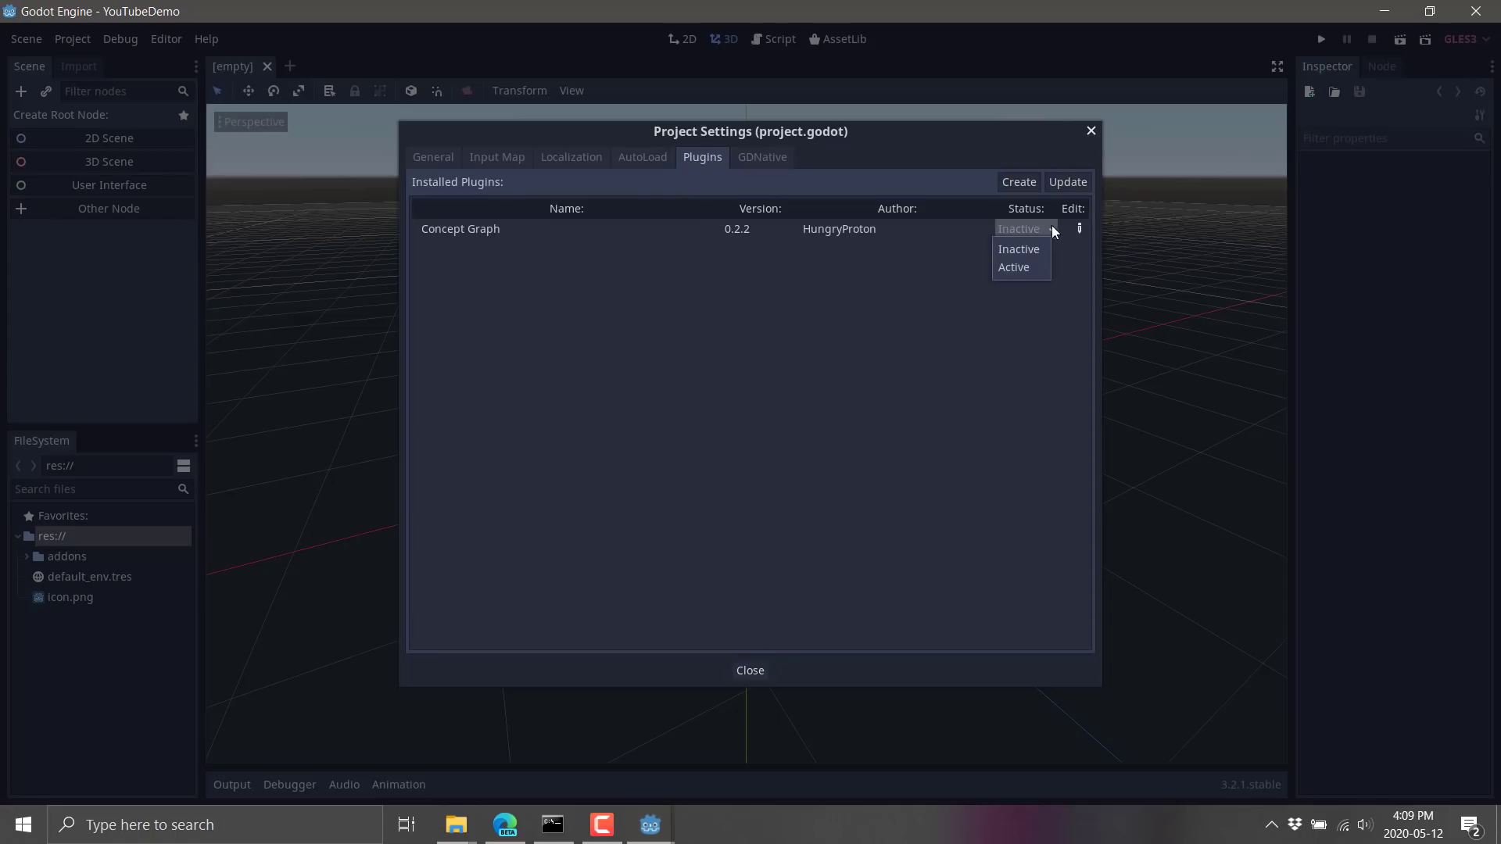
{"action": "left_click", "coordinate": [1014, 266]}
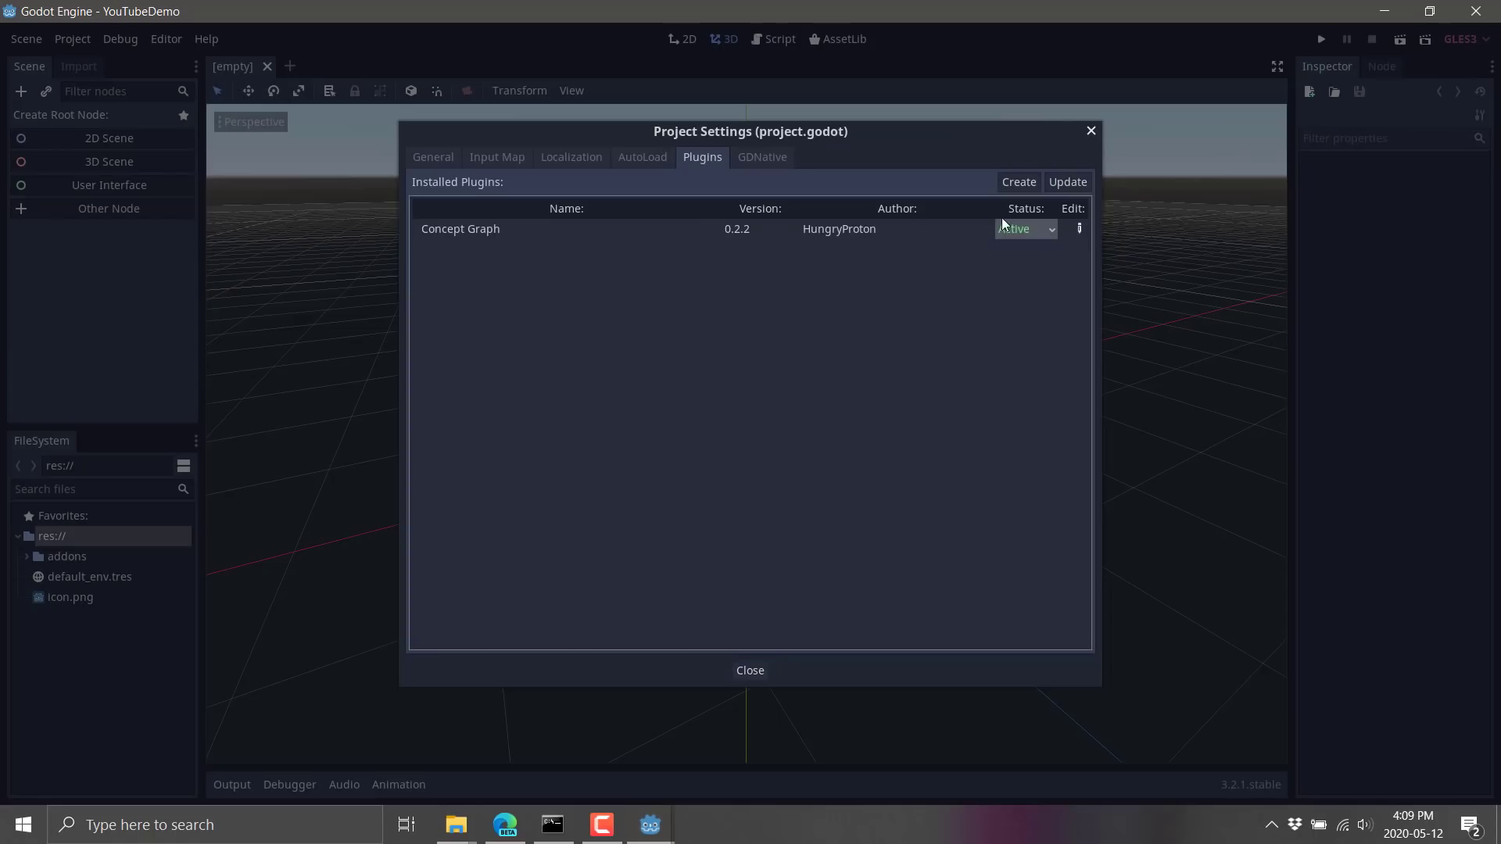
{"action": "left_click", "coordinate": [750, 670]}
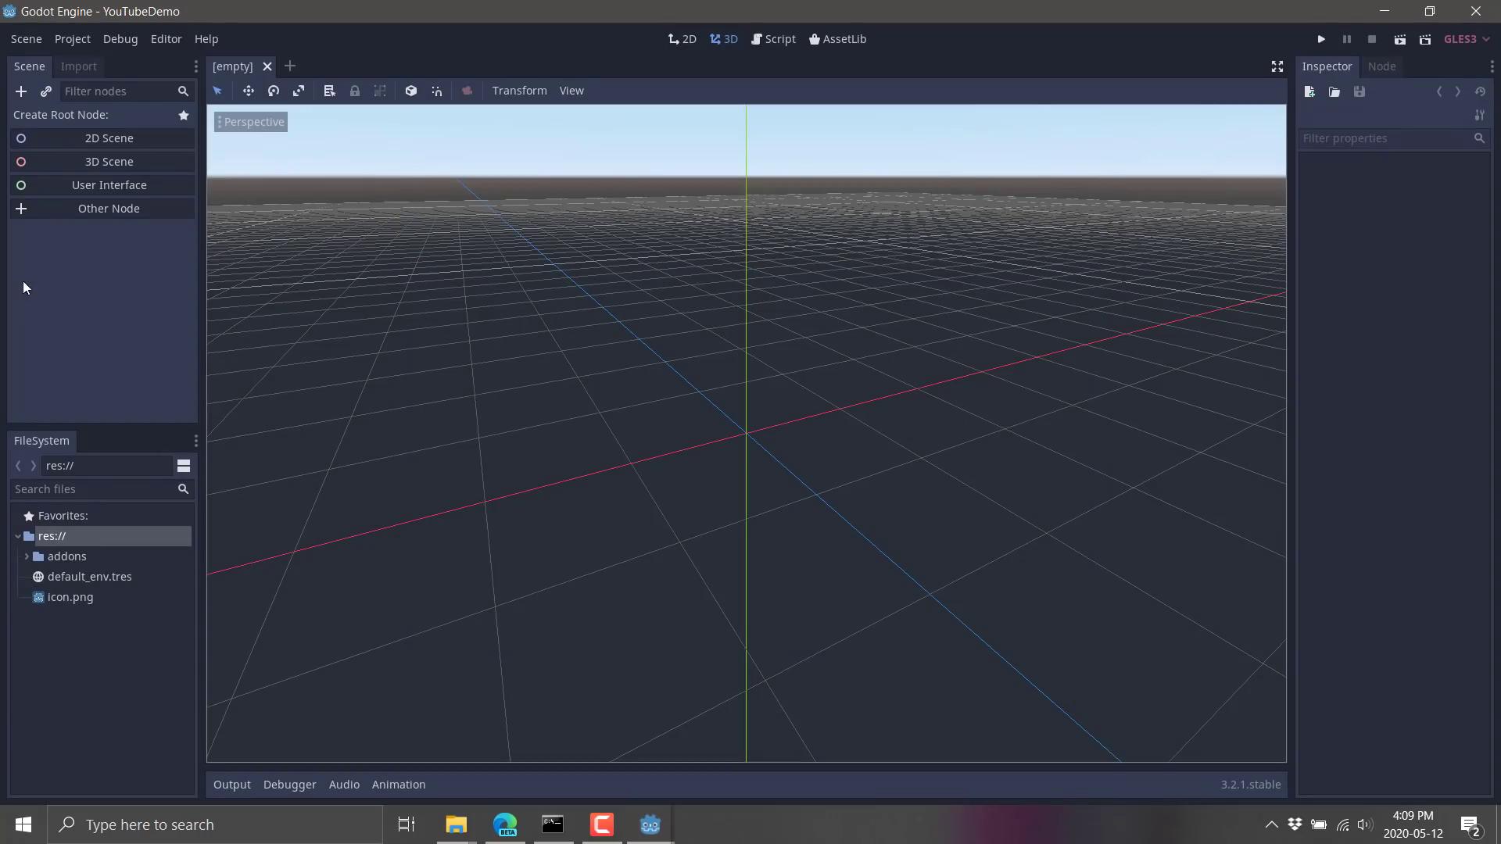
Start a 3D scene with a Spatial root and search node types for "Conce"
{"action": "left_click", "coordinate": [73, 161]}
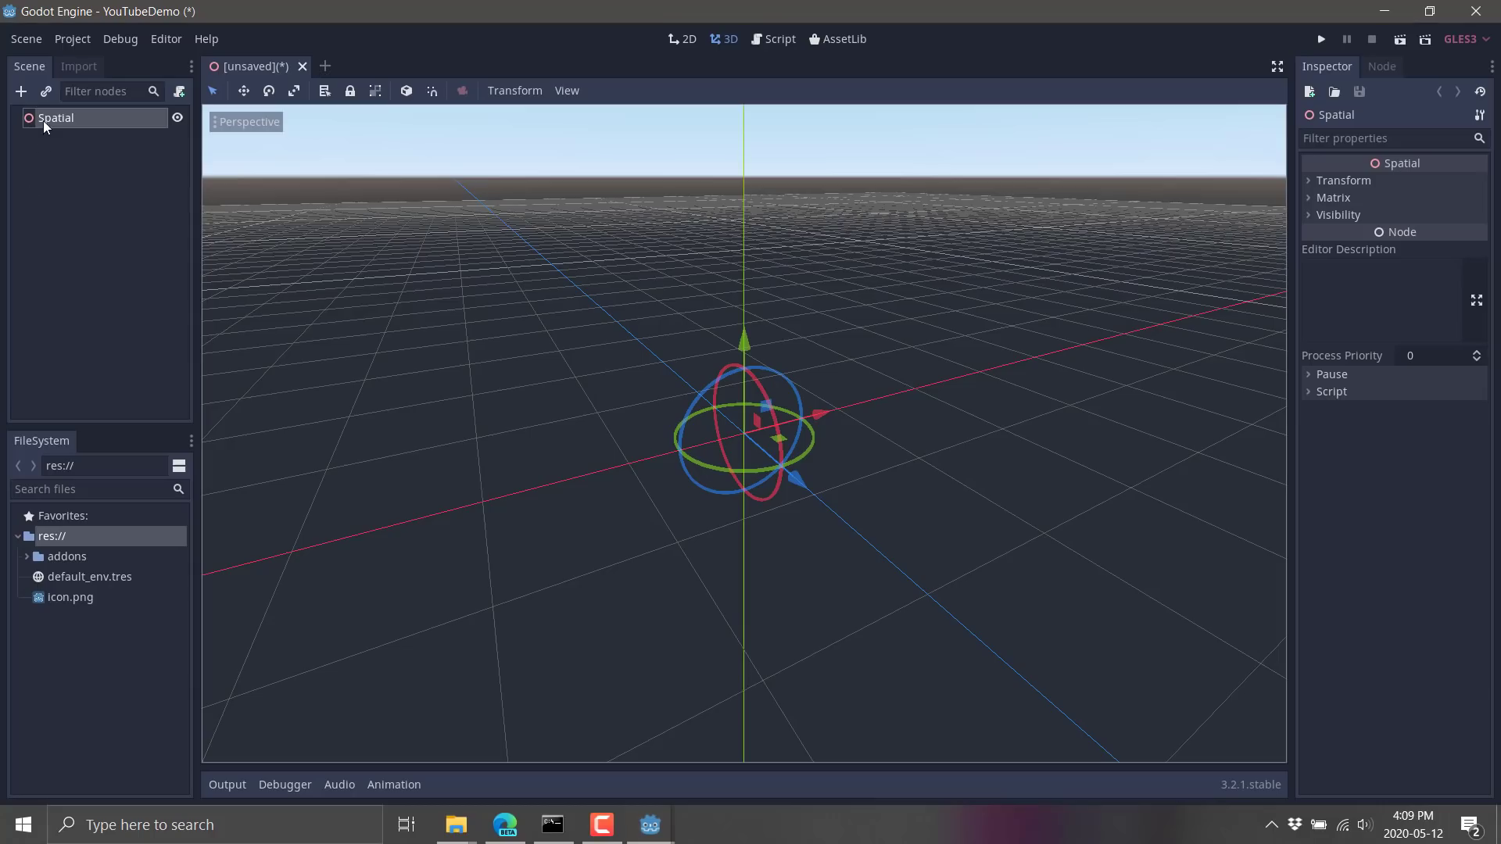
{"action": "left_click", "coordinate": [22, 92]}
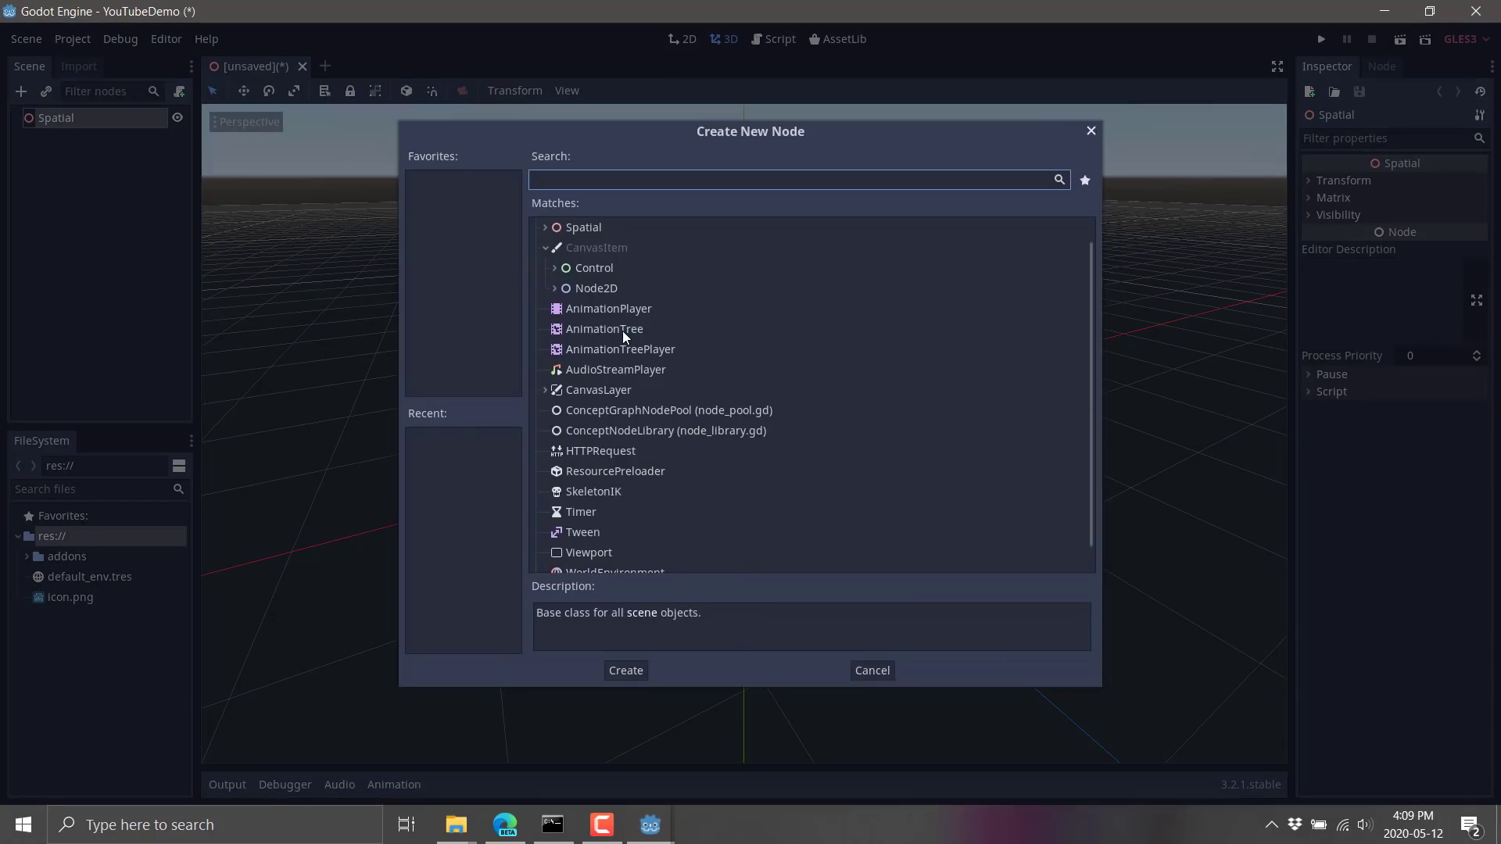
{"action": "type", "text": "Conce"}
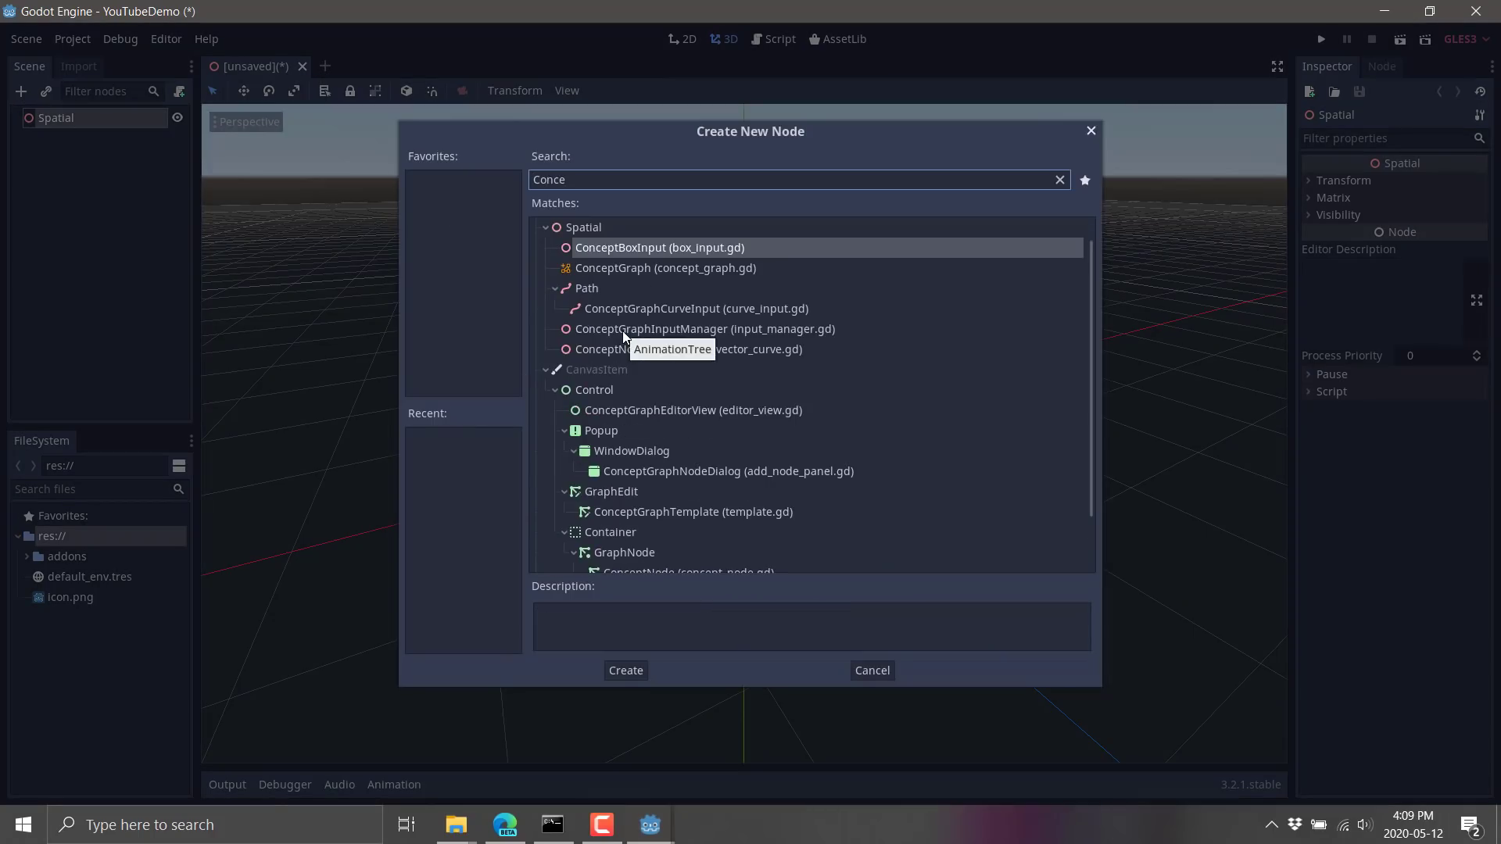
Add a ConceptGraph node under Spatial and inspect its Input and Output children
{"action": "double_click", "coordinate": [616, 269]}
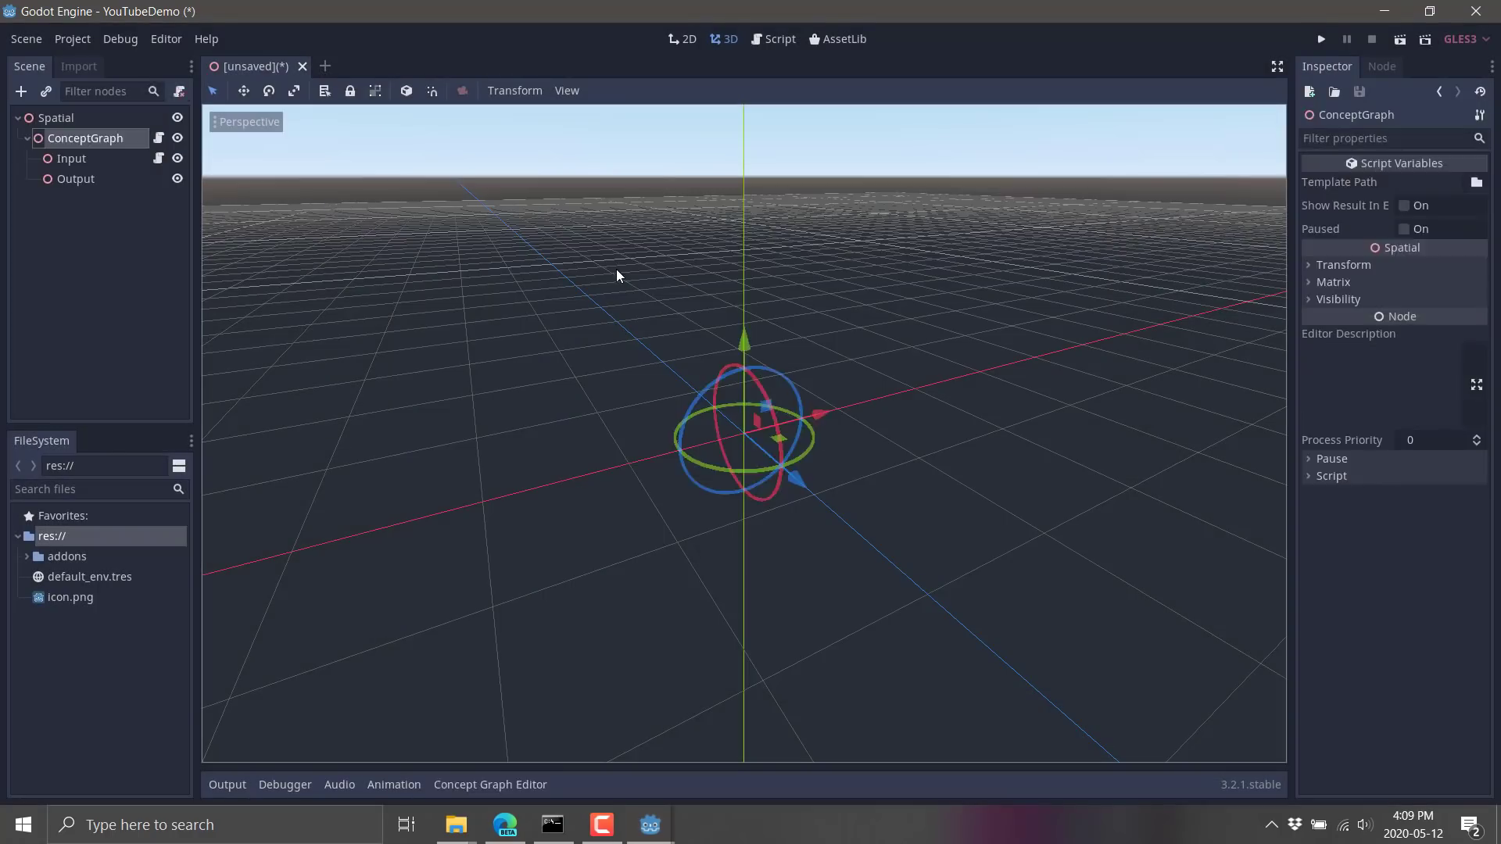
{"action": "left_click", "coordinate": [71, 157]}
{"action": "left_click", "coordinate": [64, 144]}
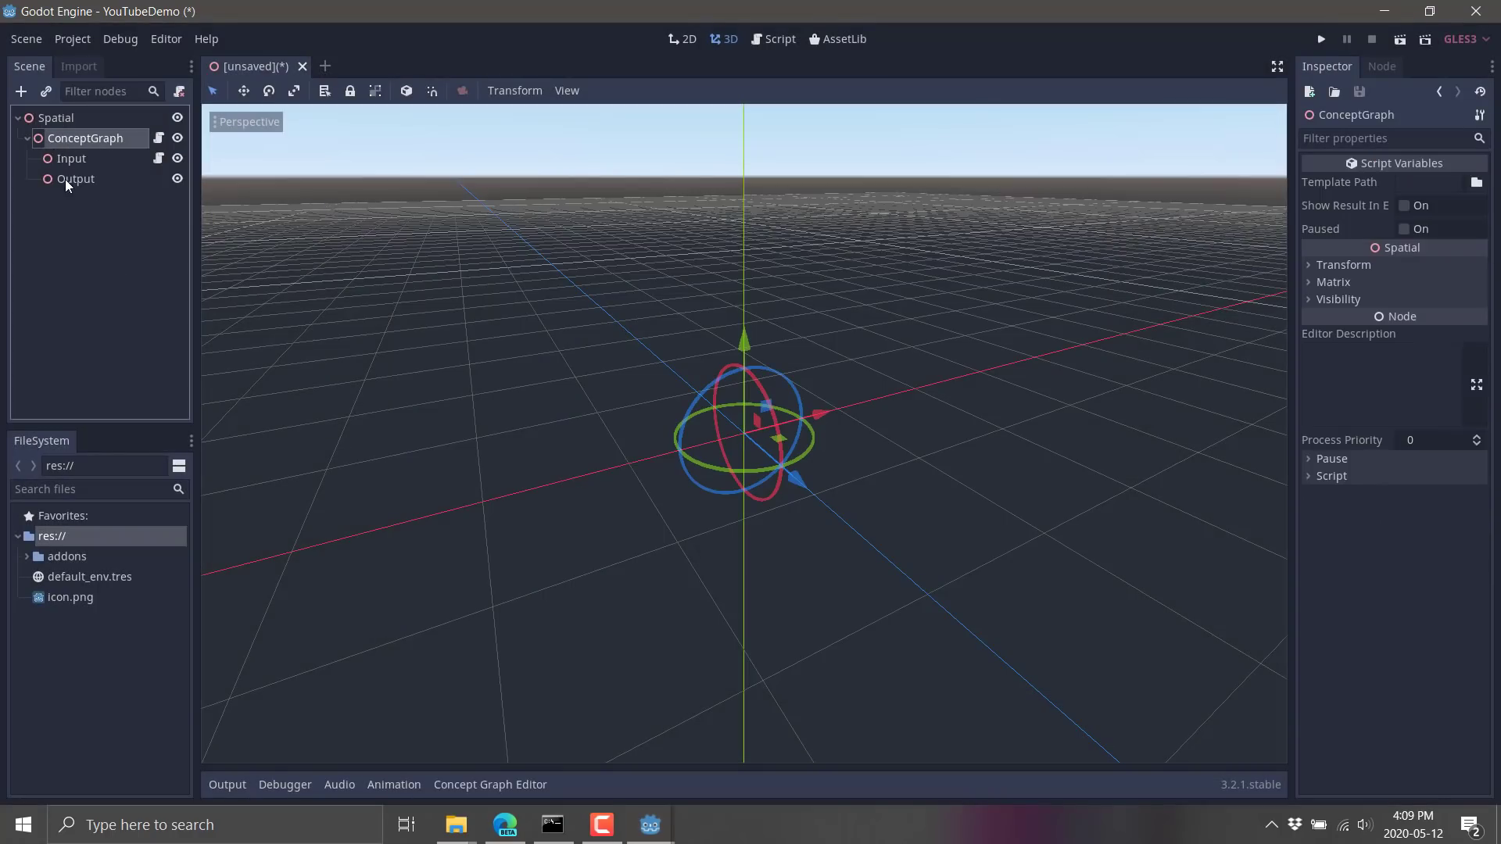
{"action": "left_click", "coordinate": [67, 179]}
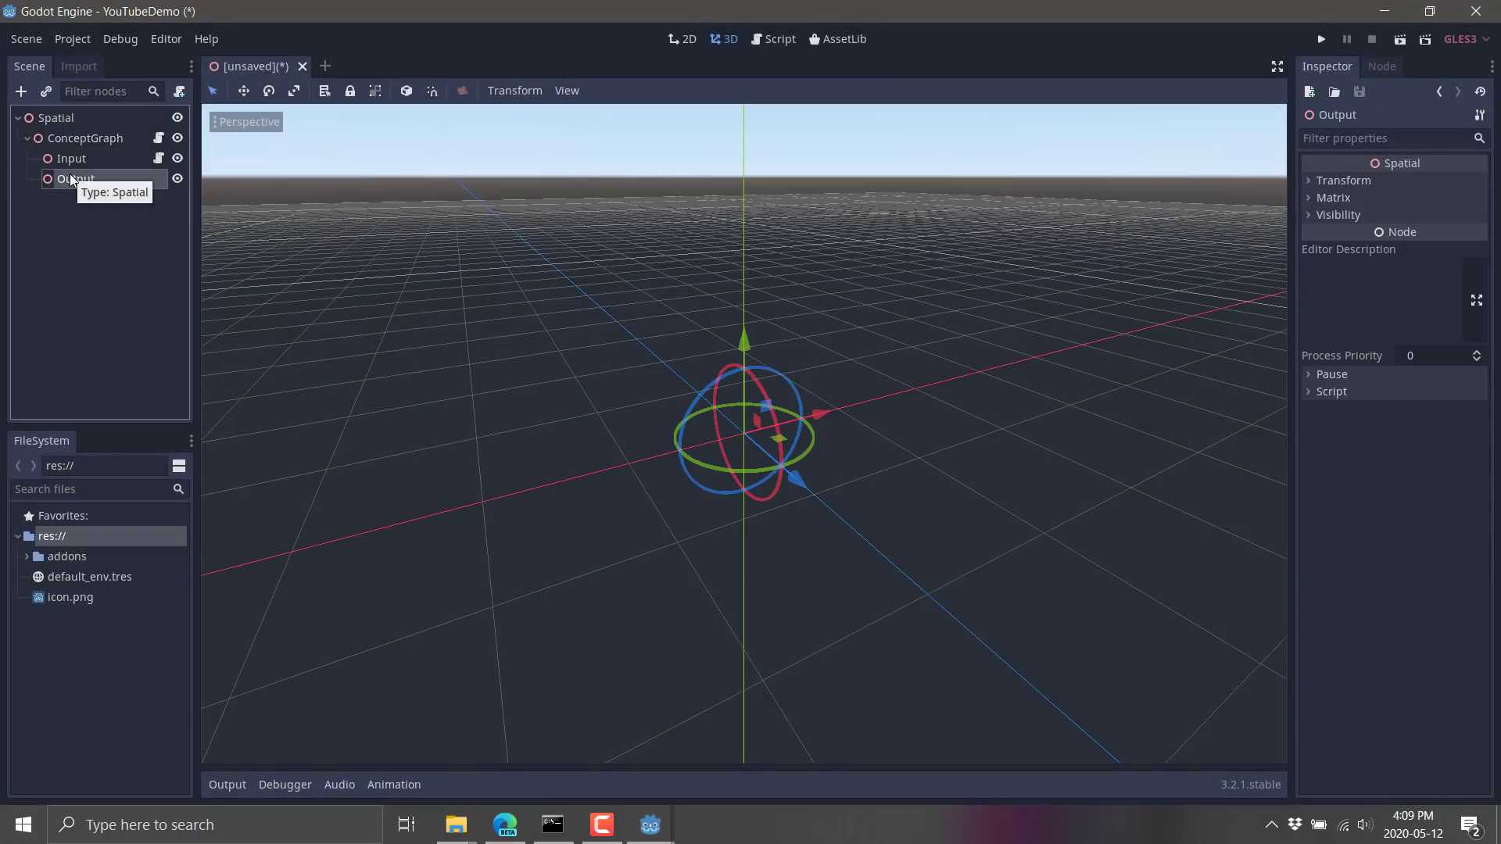
Check the ConceptGraph properties, open the Concept Graph editor panel, and expand addons
{"action": "left_click", "coordinate": [75, 140]}
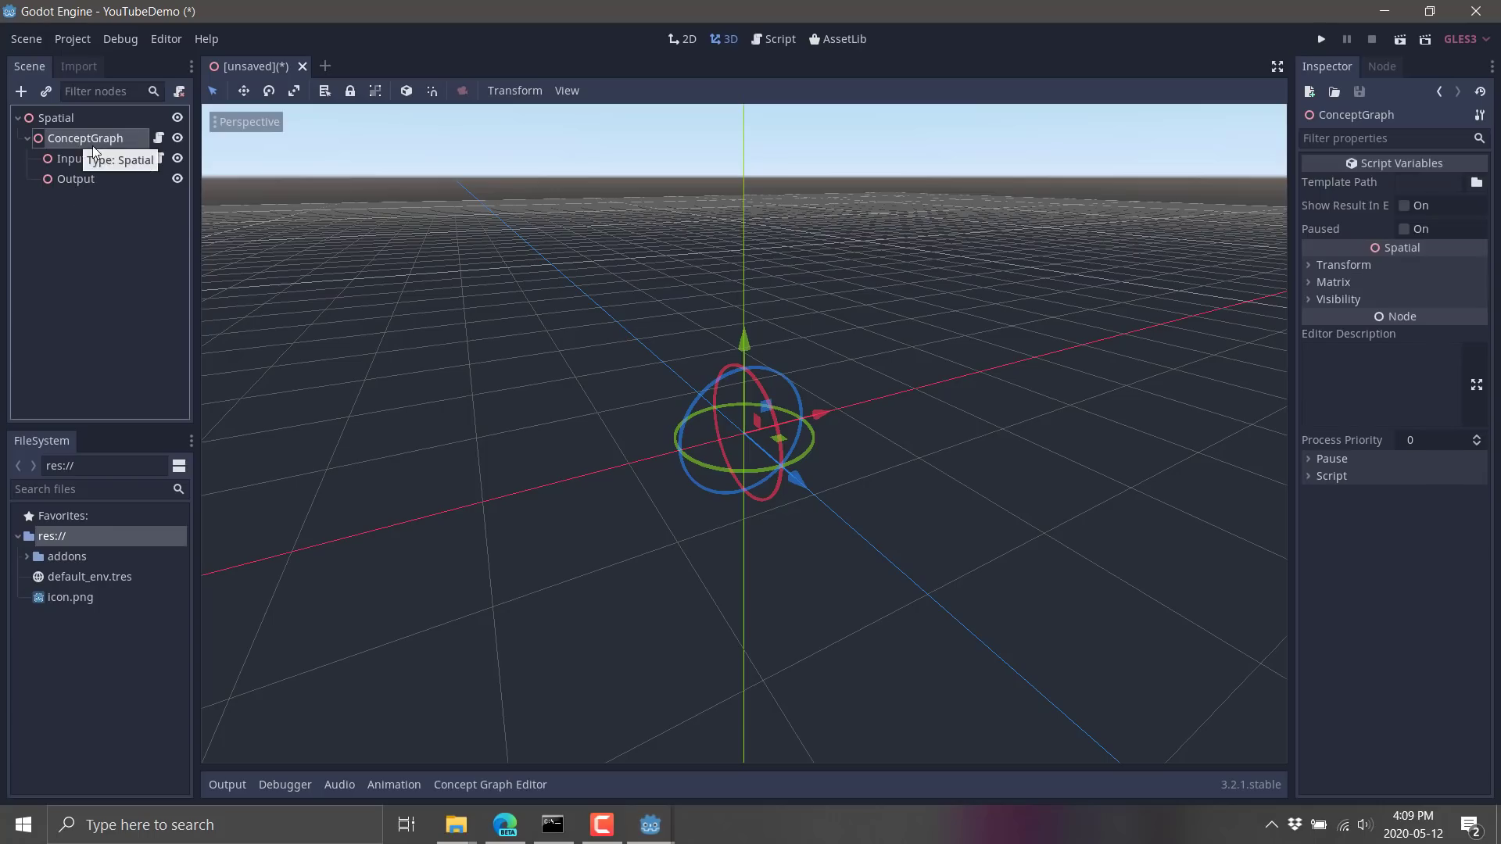
{"action": "left_click", "coordinate": [498, 784]}
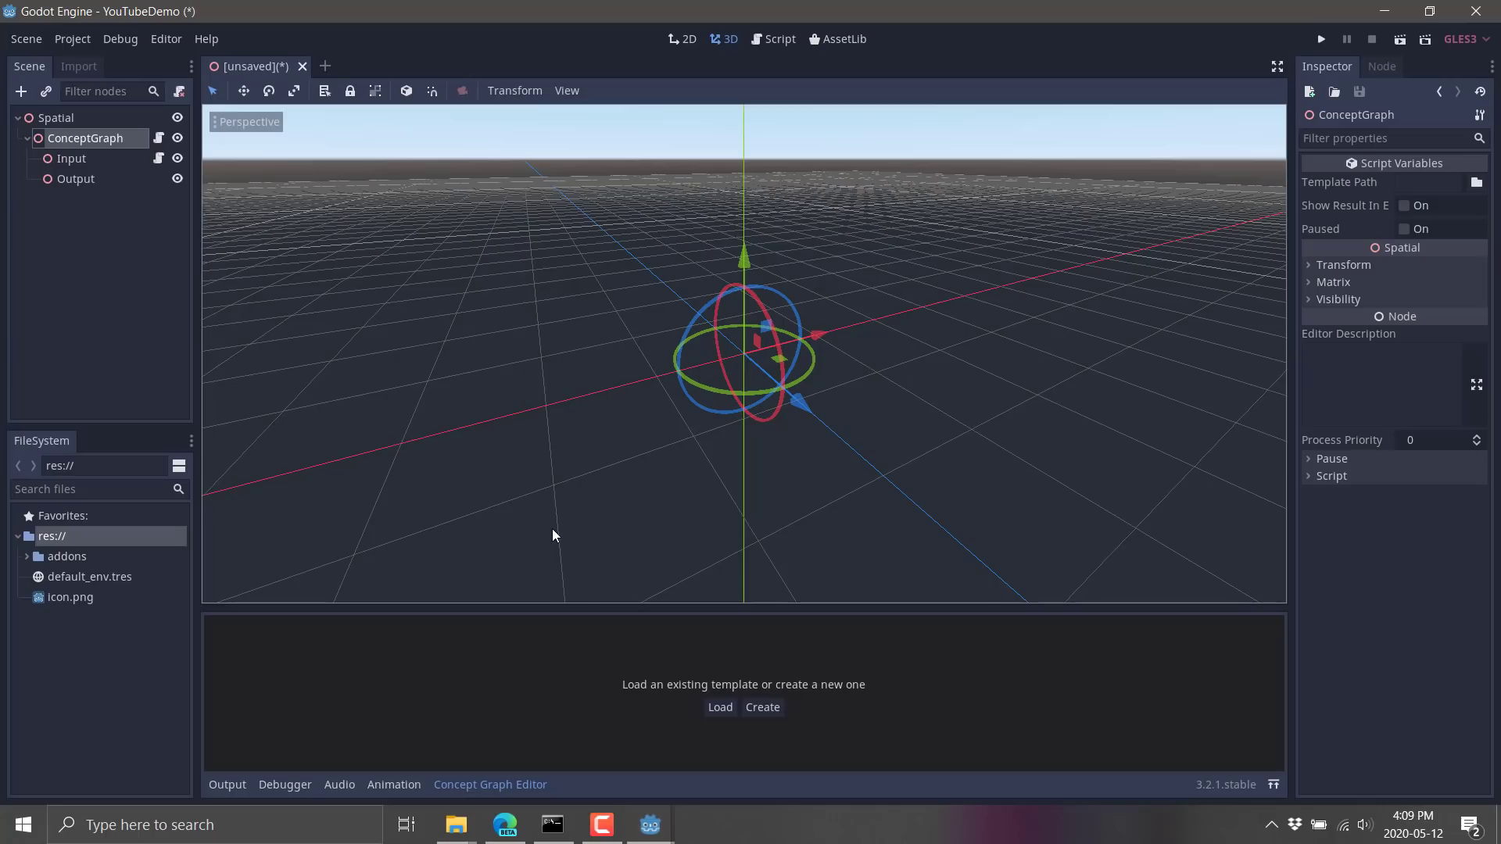
{"action": "left_click", "coordinate": [28, 557]}
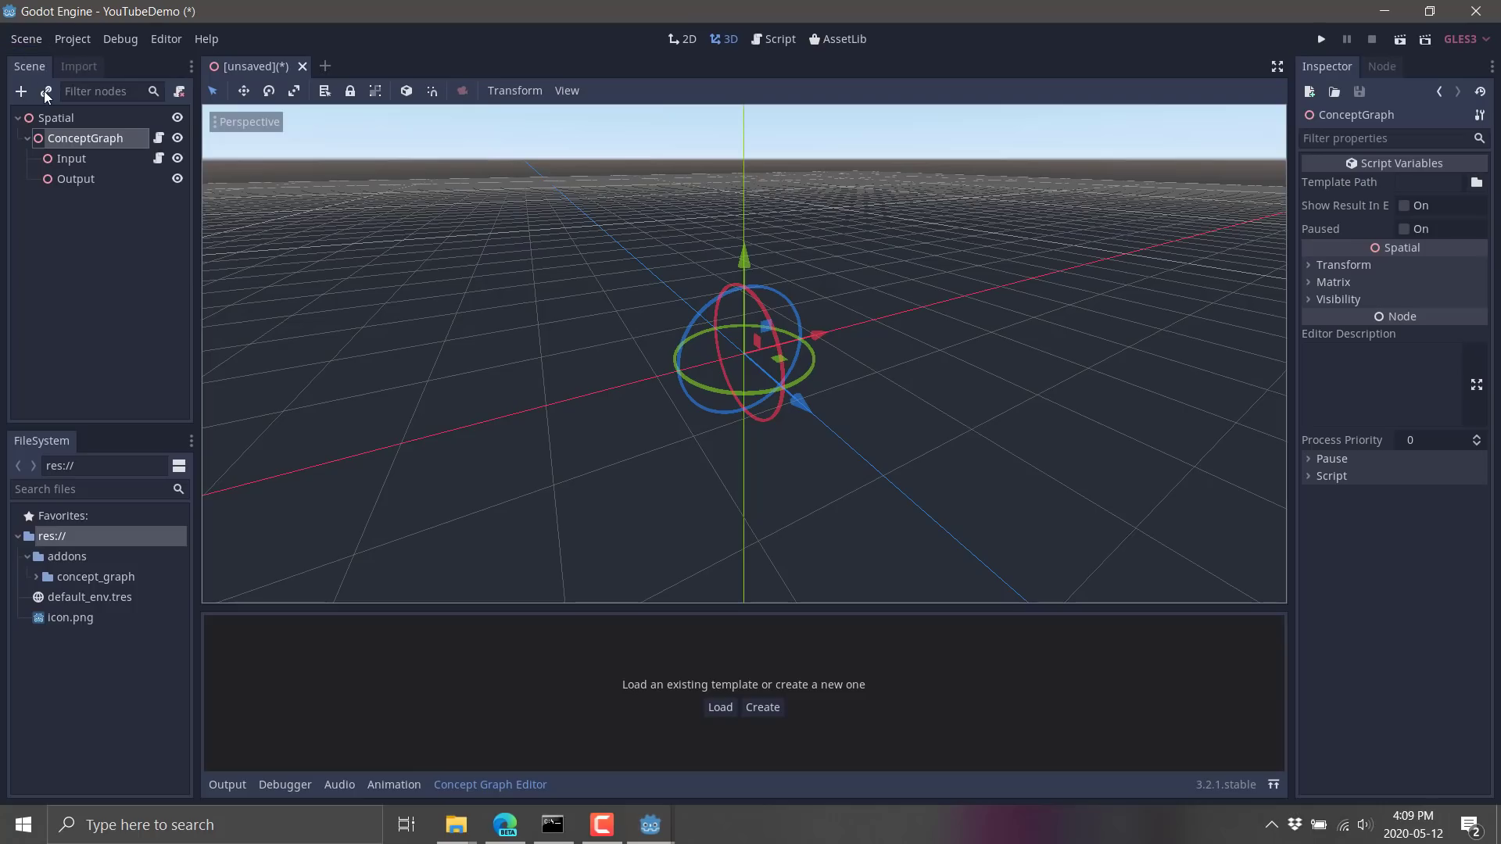
Select the Spatial root, browse *.tsc scenes to instance, then cancel the dialog
{"action": "left_click", "coordinate": [55, 138], "text": "ctrl"}
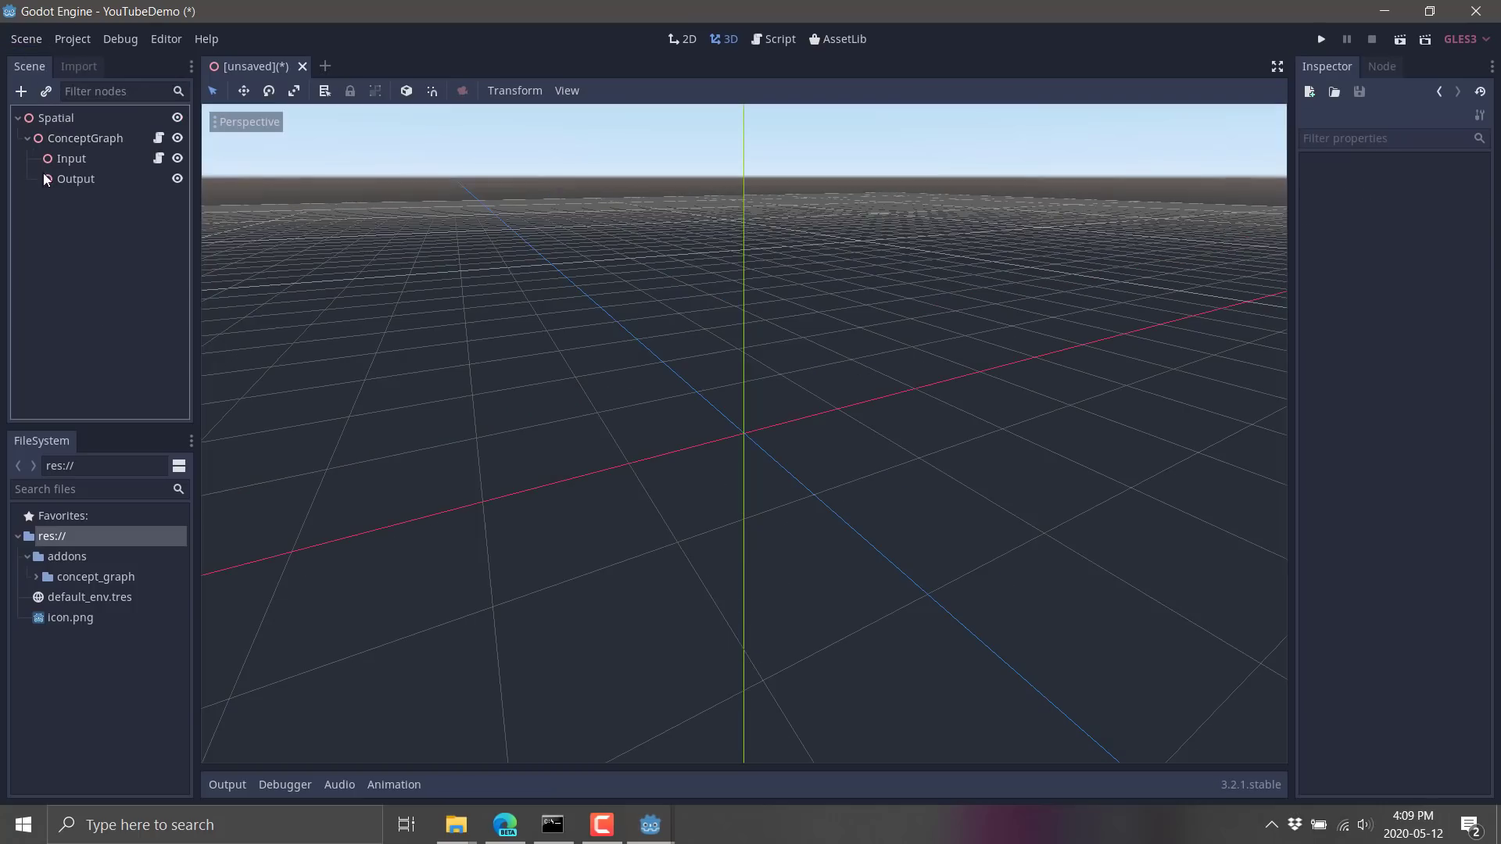
{"action": "left_click", "coordinate": [48, 118]}
{"action": "left_click", "coordinate": [46, 92]}
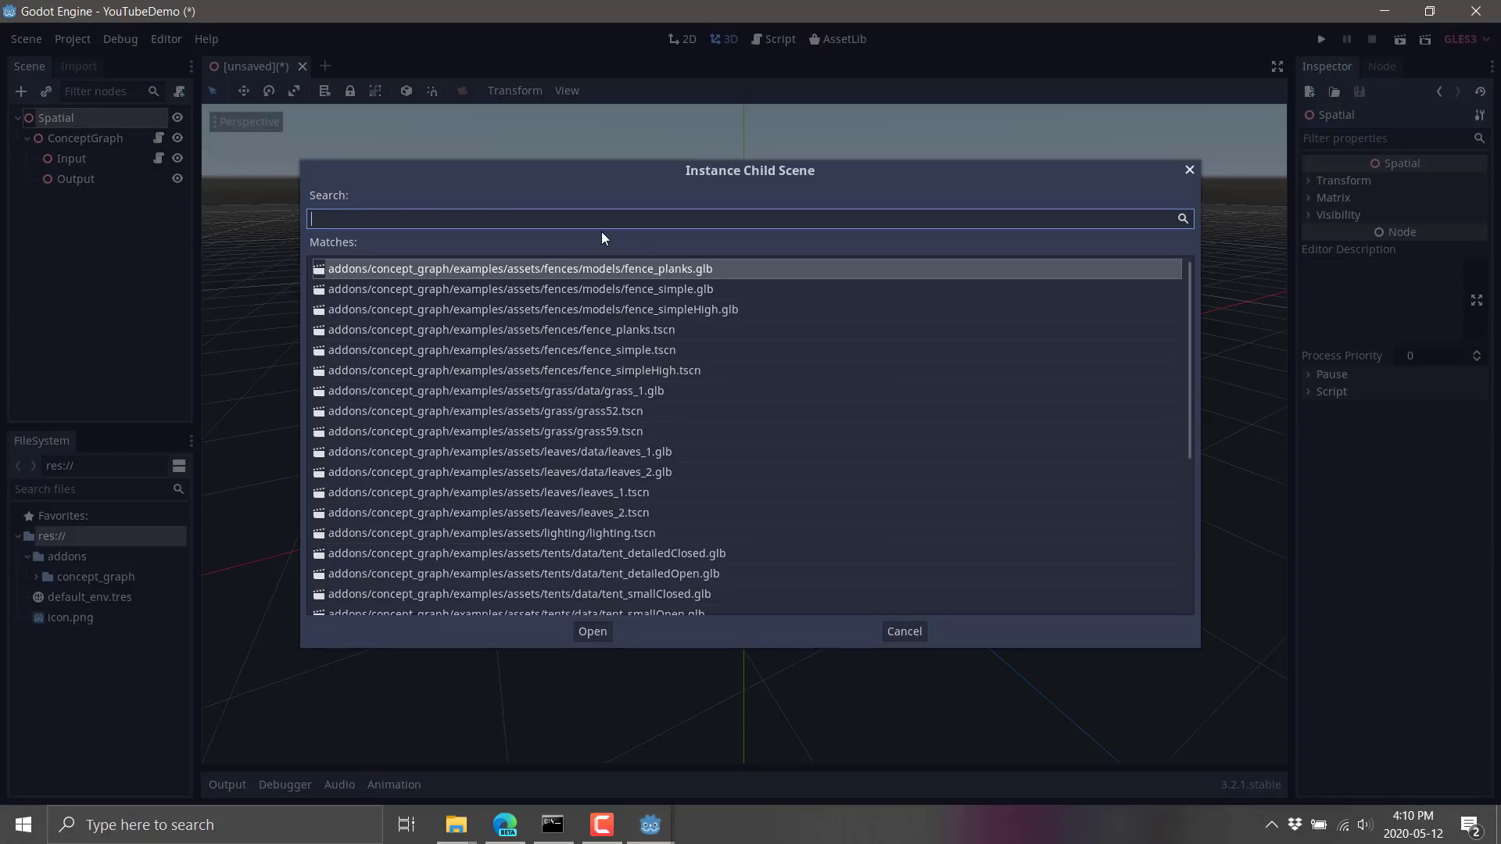
{"action": "type", "text": "*.t"}
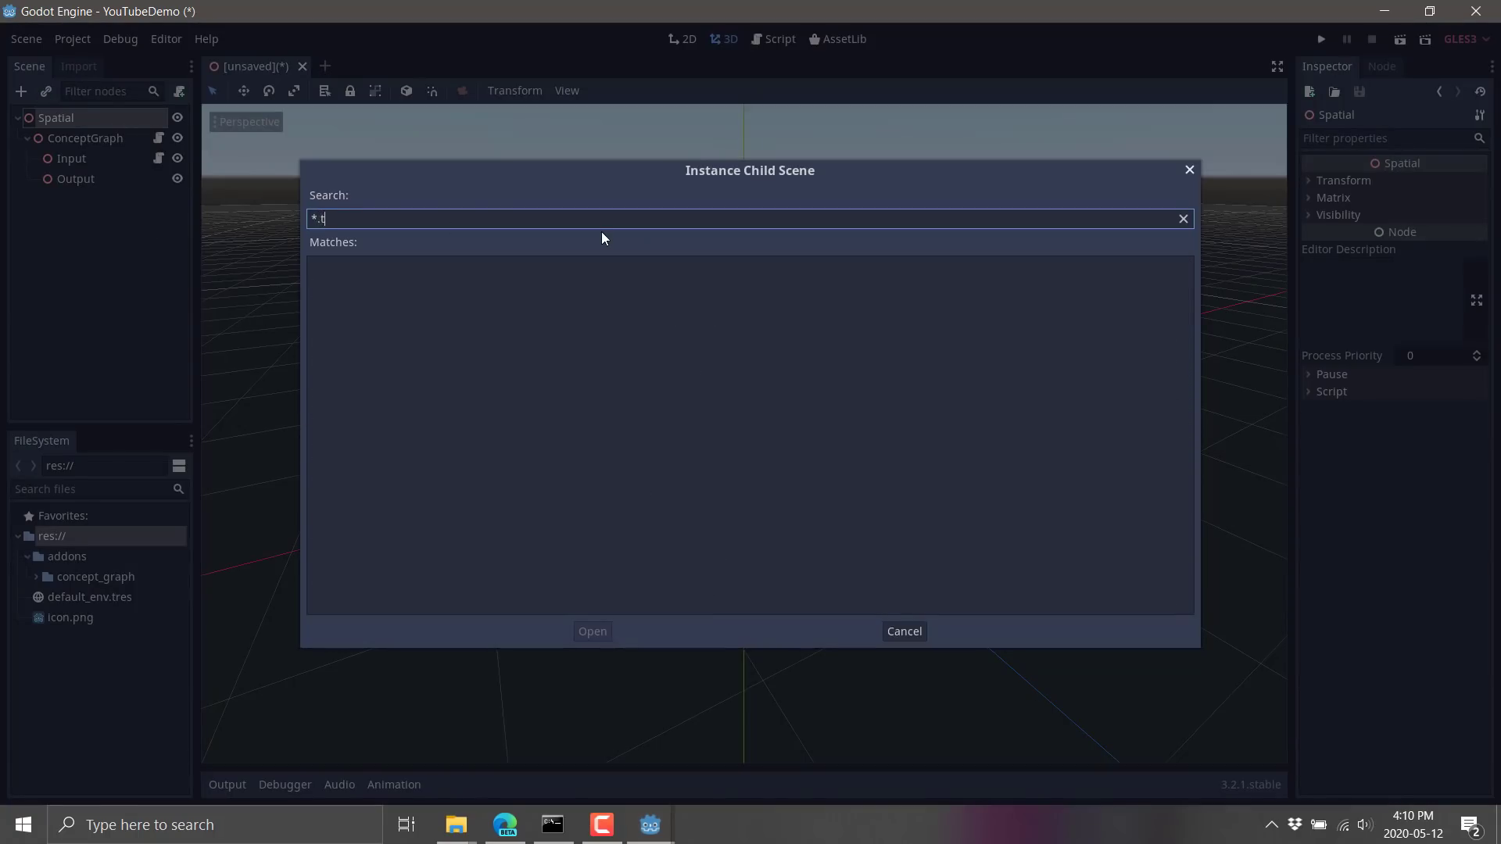
{"action": "type", "text": "scn"}
{"action": "left_click", "coordinate": [884, 630]}
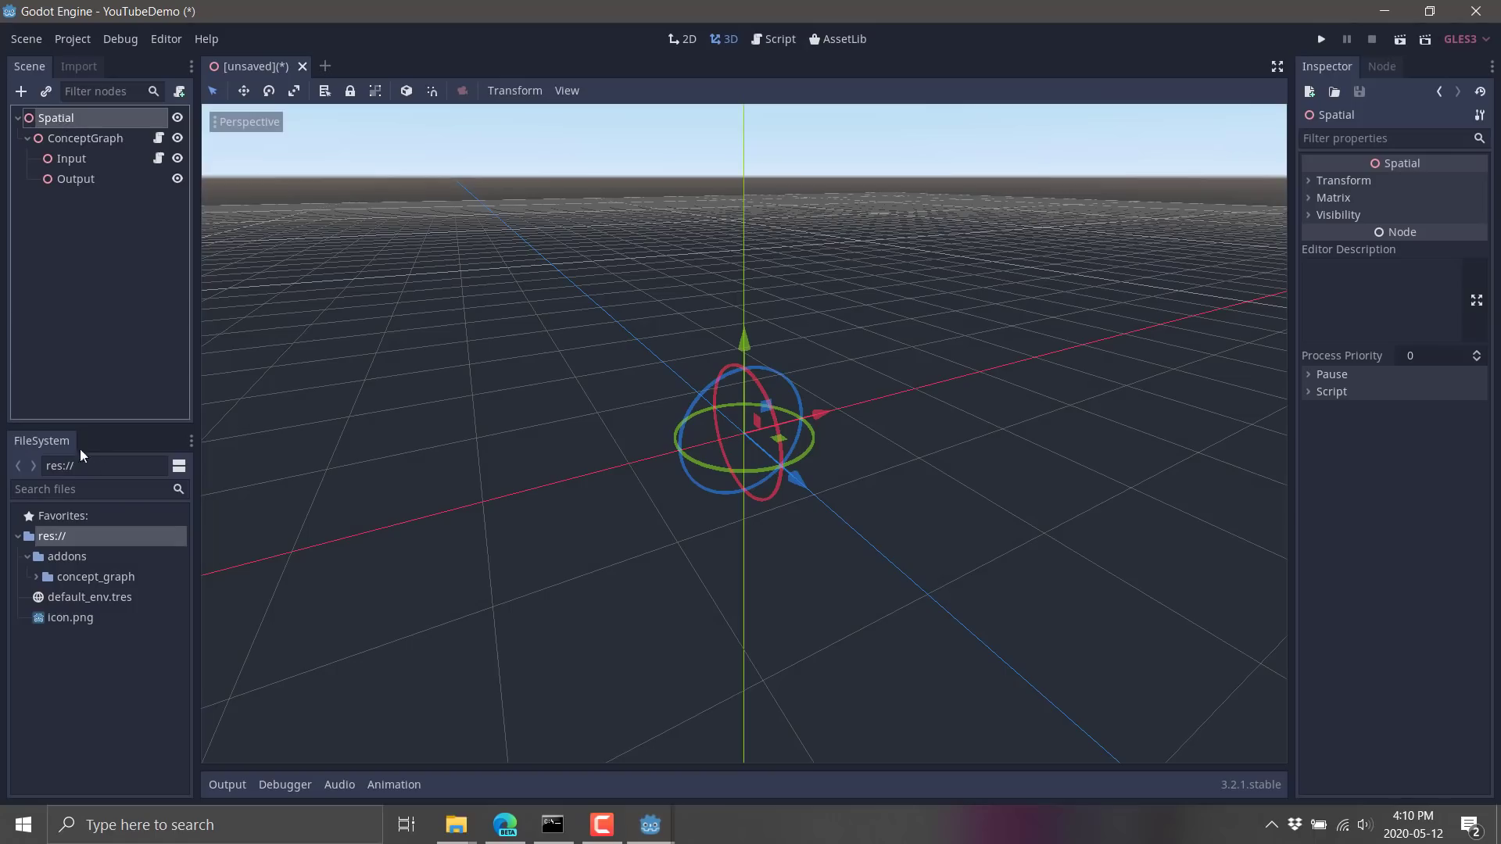
Expand concept_graph/examples, look over camp, debug_2, palm_tree and simple_tree, then open camp.tscn
{"action": "left_click", "coordinate": [35, 573]}
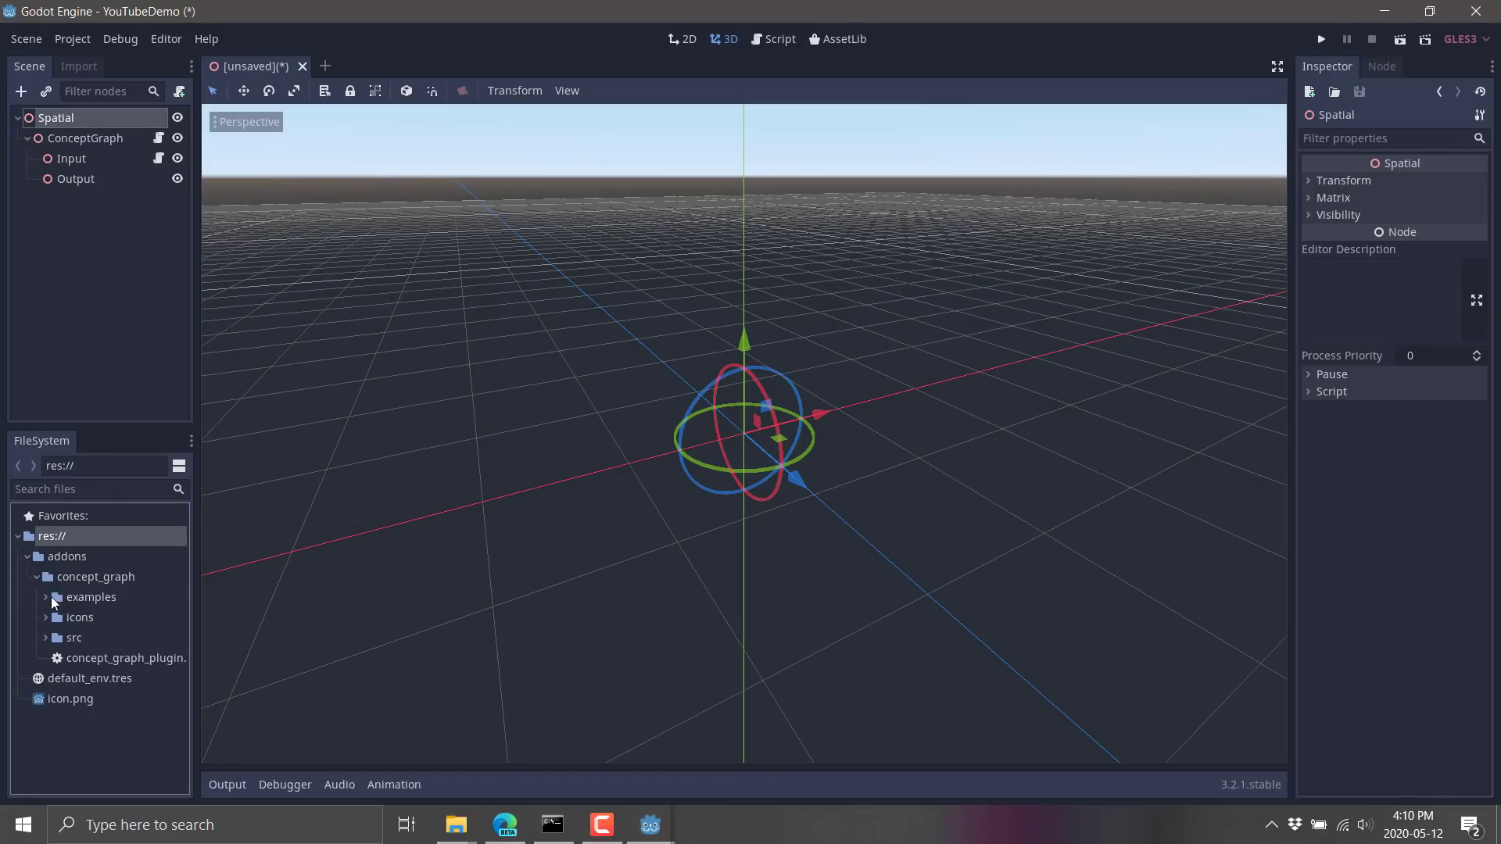
{"action": "left_click", "coordinate": [45, 597]}
{"action": "left_click", "coordinate": [87, 660]}
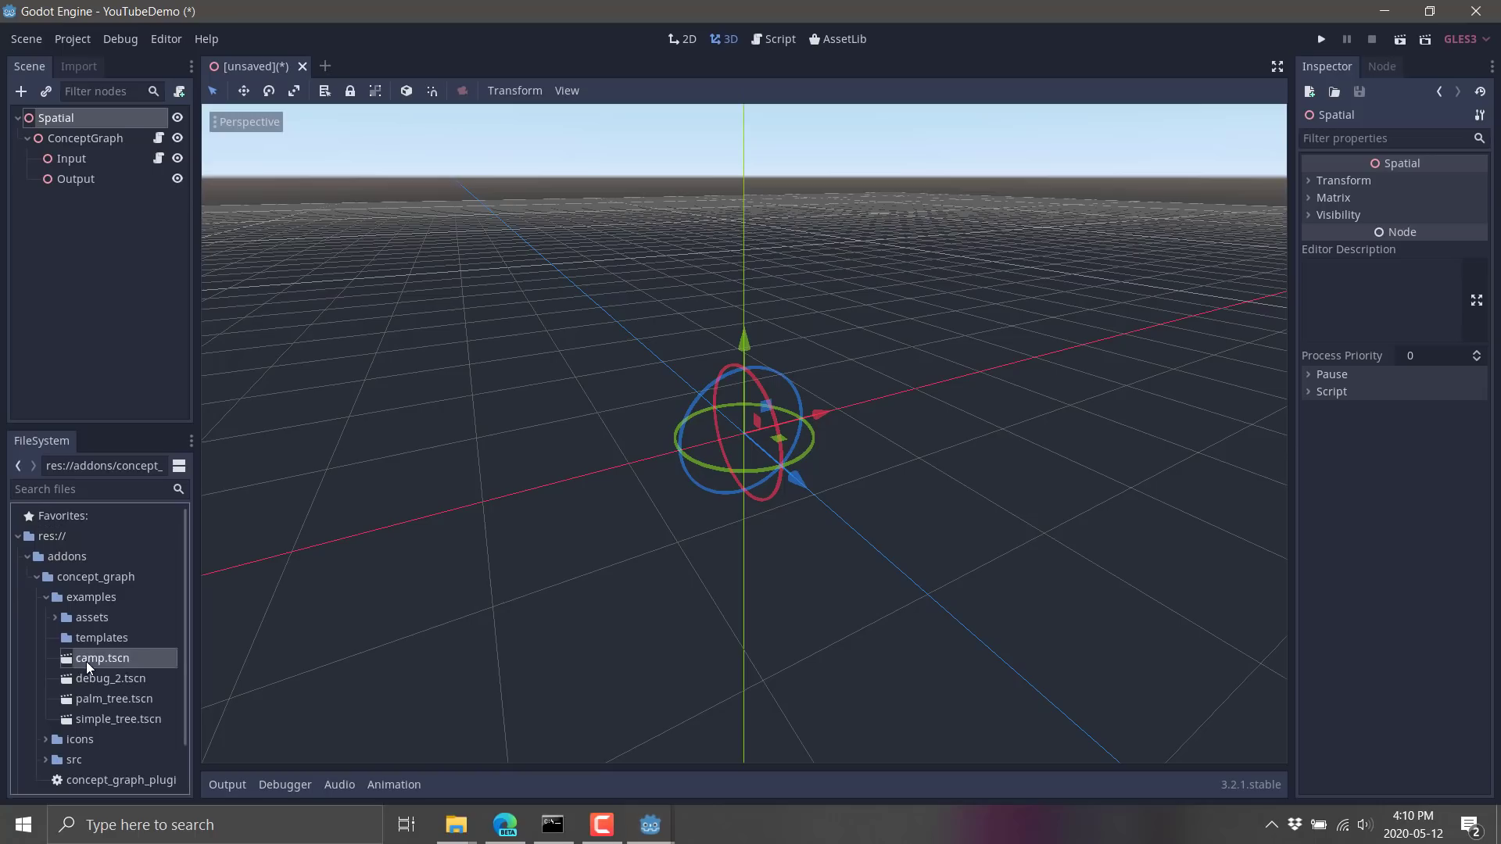
{"action": "left_click", "coordinate": [98, 678]}
{"action": "left_click", "coordinate": [106, 697]}
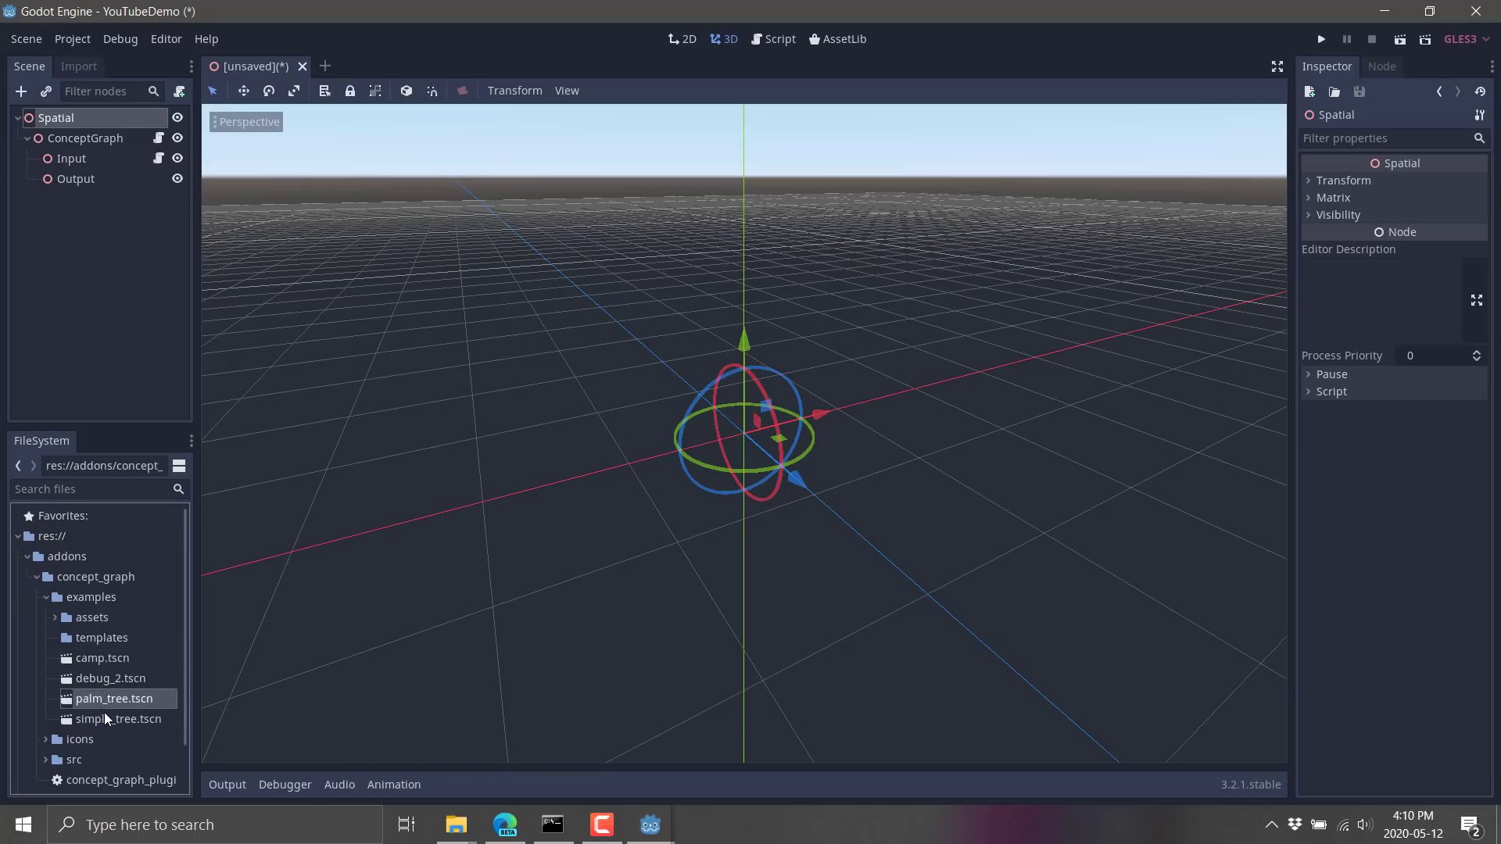
{"action": "left_click", "coordinate": [105, 715]}
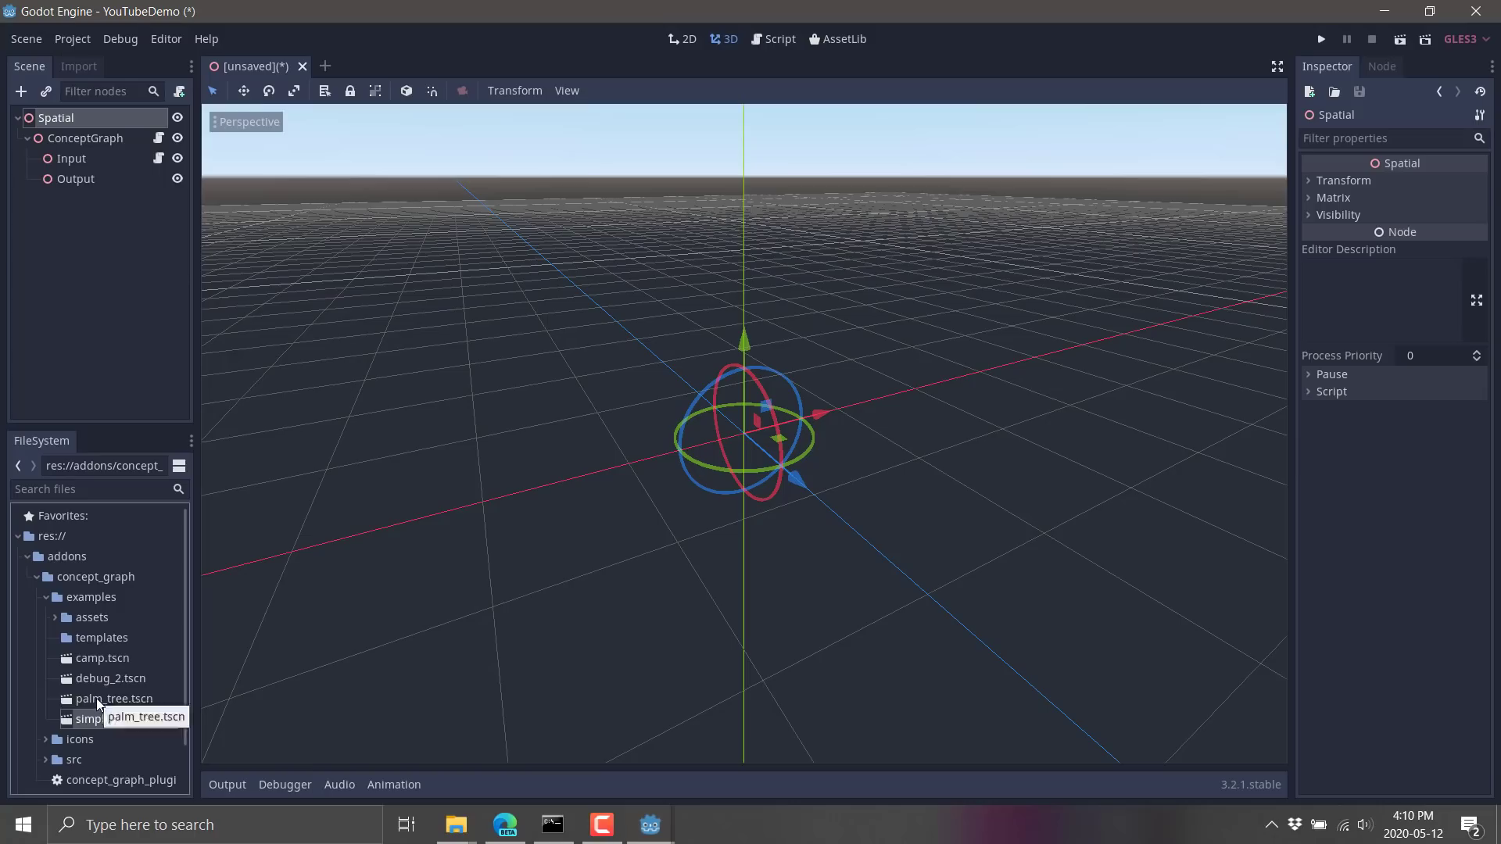
{"action": "left_click", "coordinate": [96, 697]}
{"action": "double_click", "coordinate": [83, 663]}
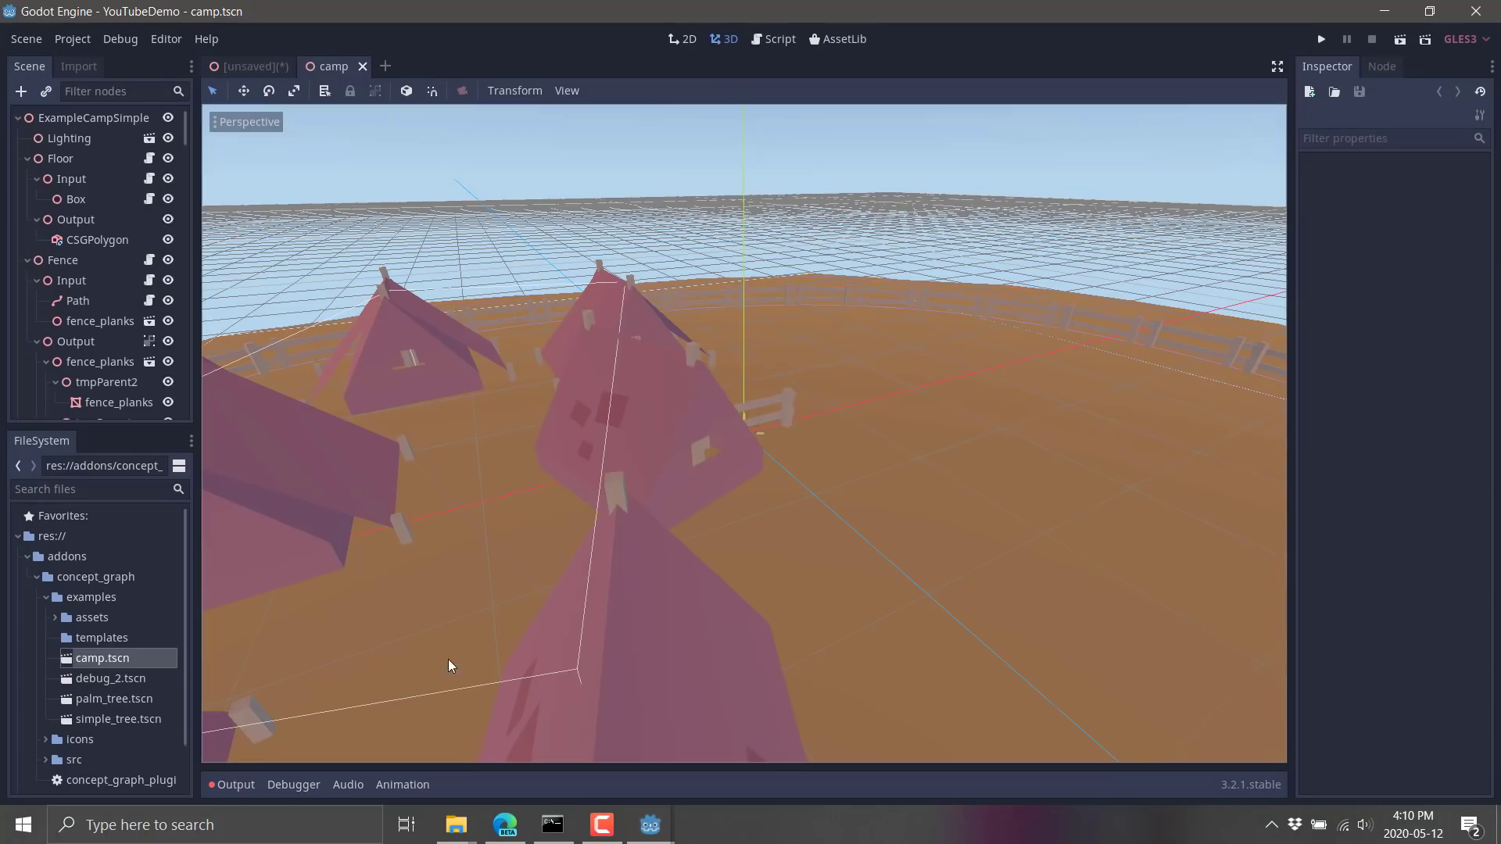
Fly through the camp and select the small tent, the generated fence and the floor mesh
{"action": "right_click_drag", "start_coordinate": [942, 395], "coordinate": [743, 434]}
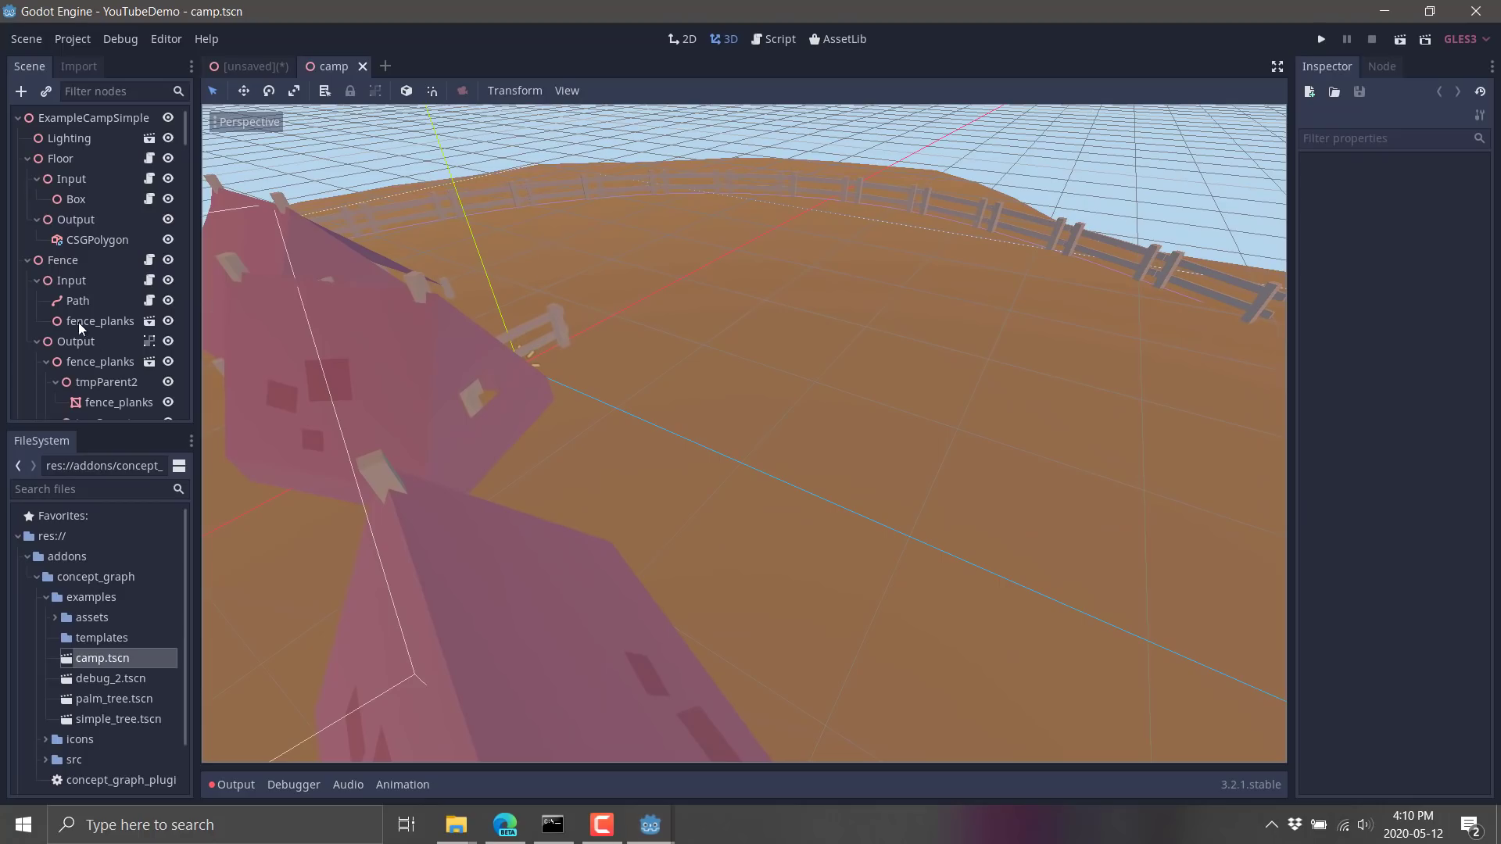
{"action": "scroll", "coordinate": [74, 336], "scroll_direction": "down", "scroll_amount": 2}
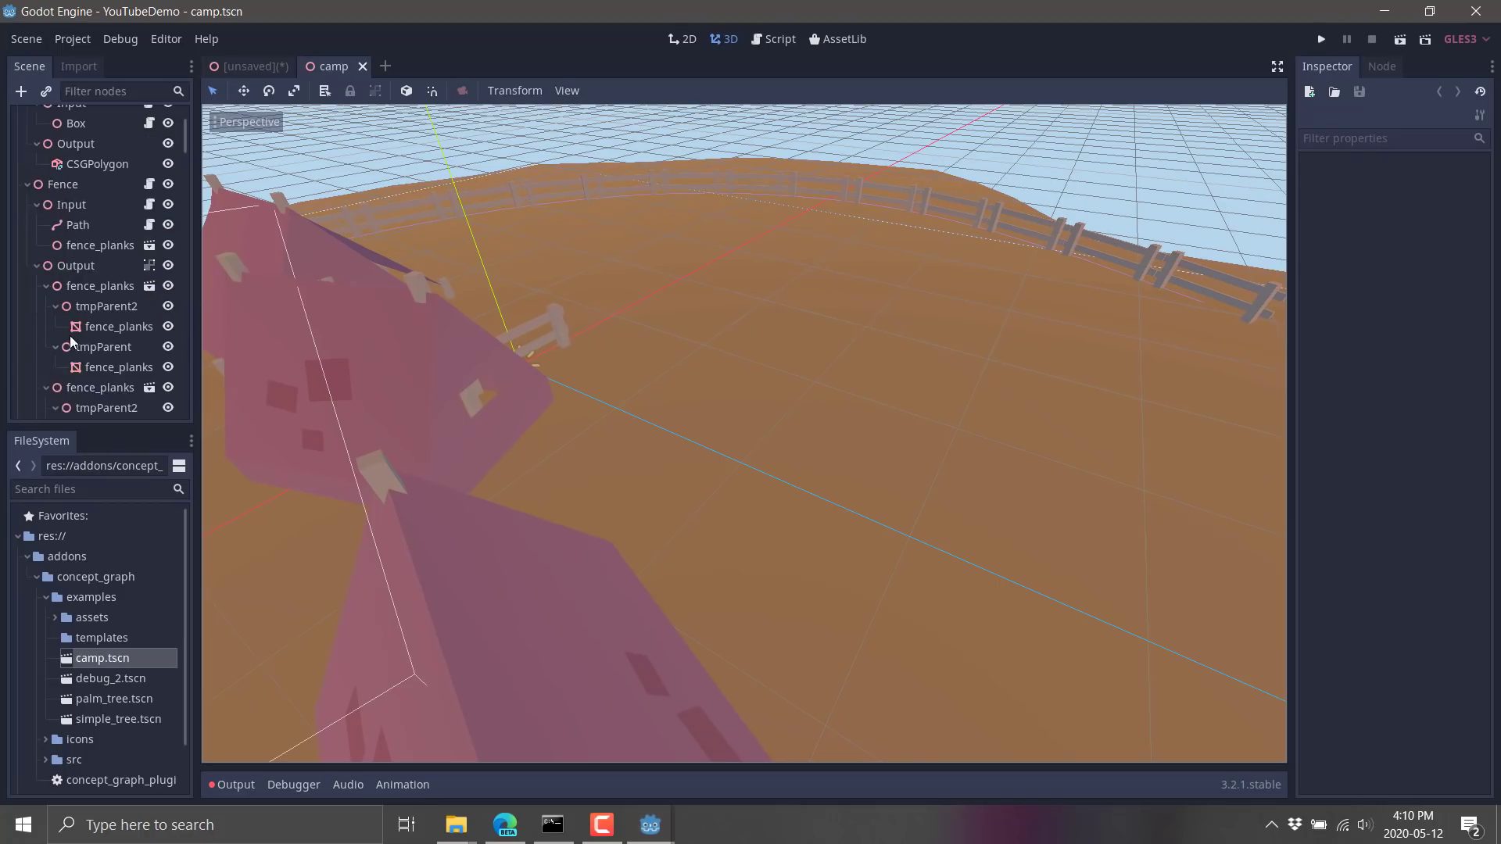
{"action": "scroll", "coordinate": [71, 342], "scroll_direction": "down", "scroll_amount": 6}
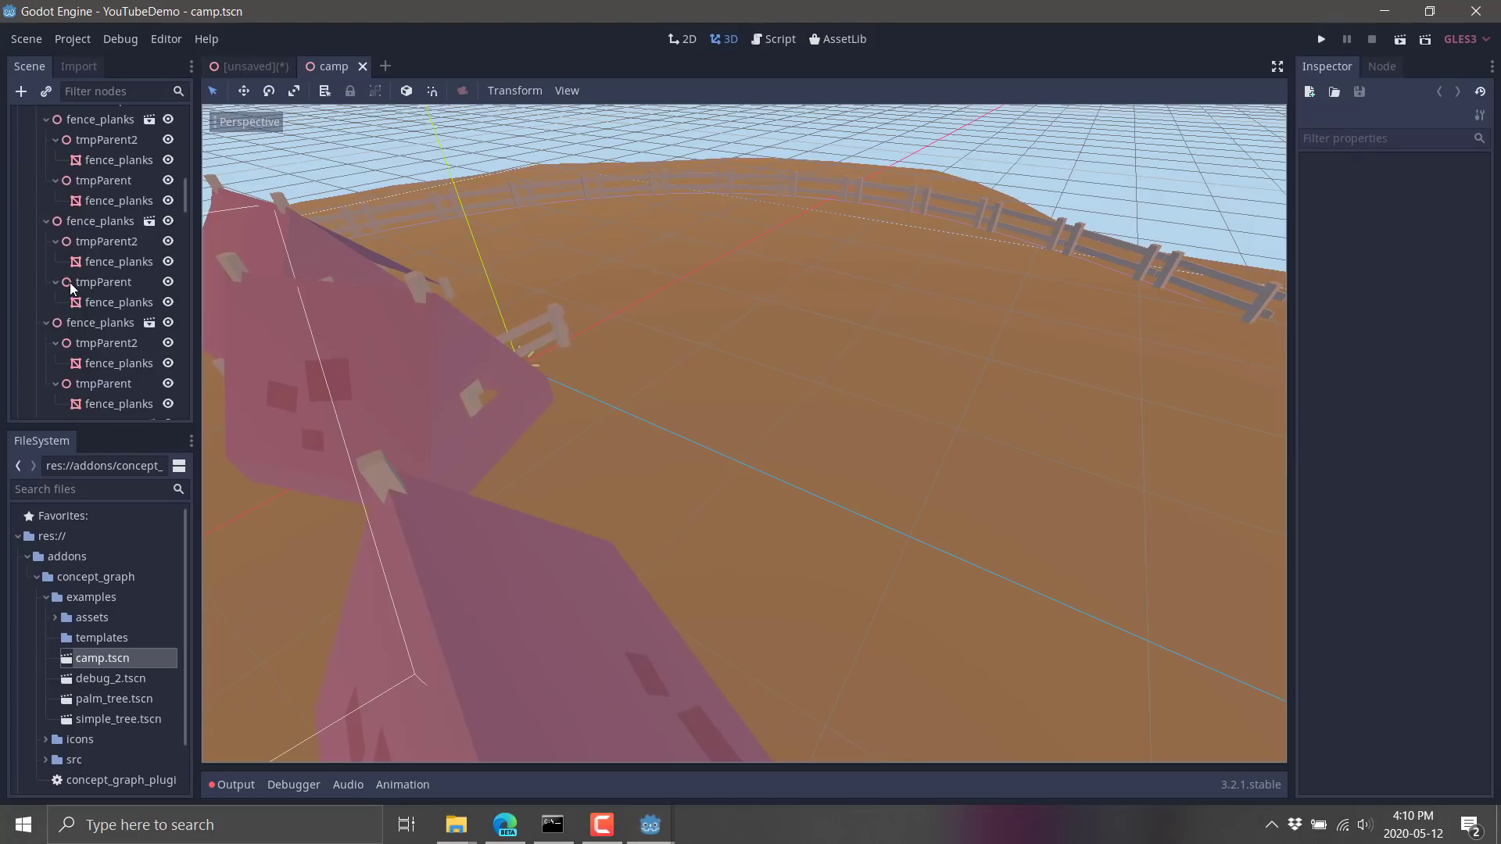
{"action": "scroll", "coordinate": [72, 288], "scroll_direction": "down", "scroll_amount": 8}
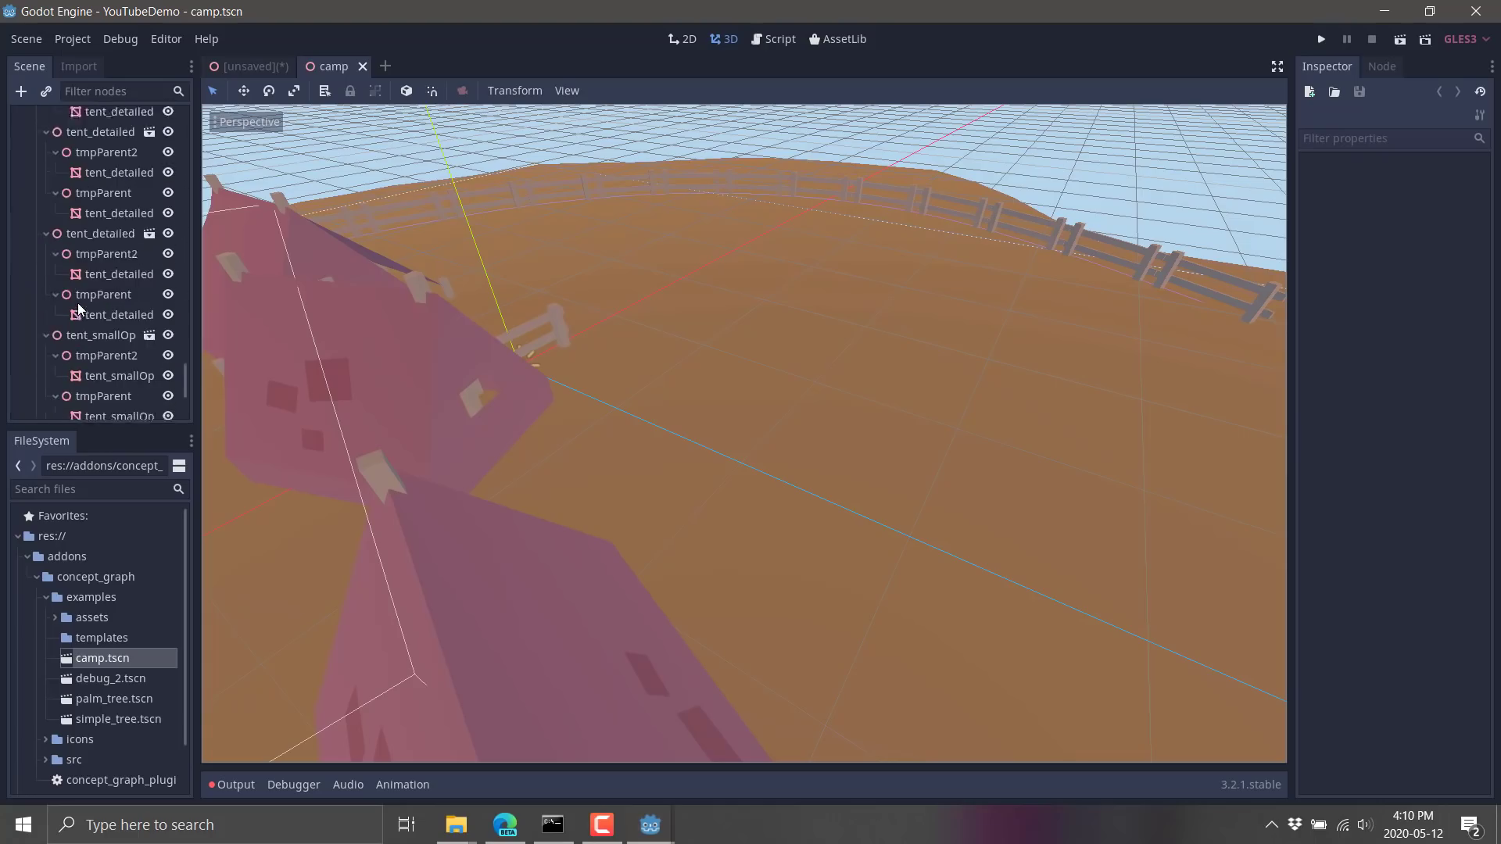
{"action": "scroll", "coordinate": [78, 309], "scroll_direction": "down", "scroll_amount": 2}
{"action": "left_click", "coordinate": [347, 311]}
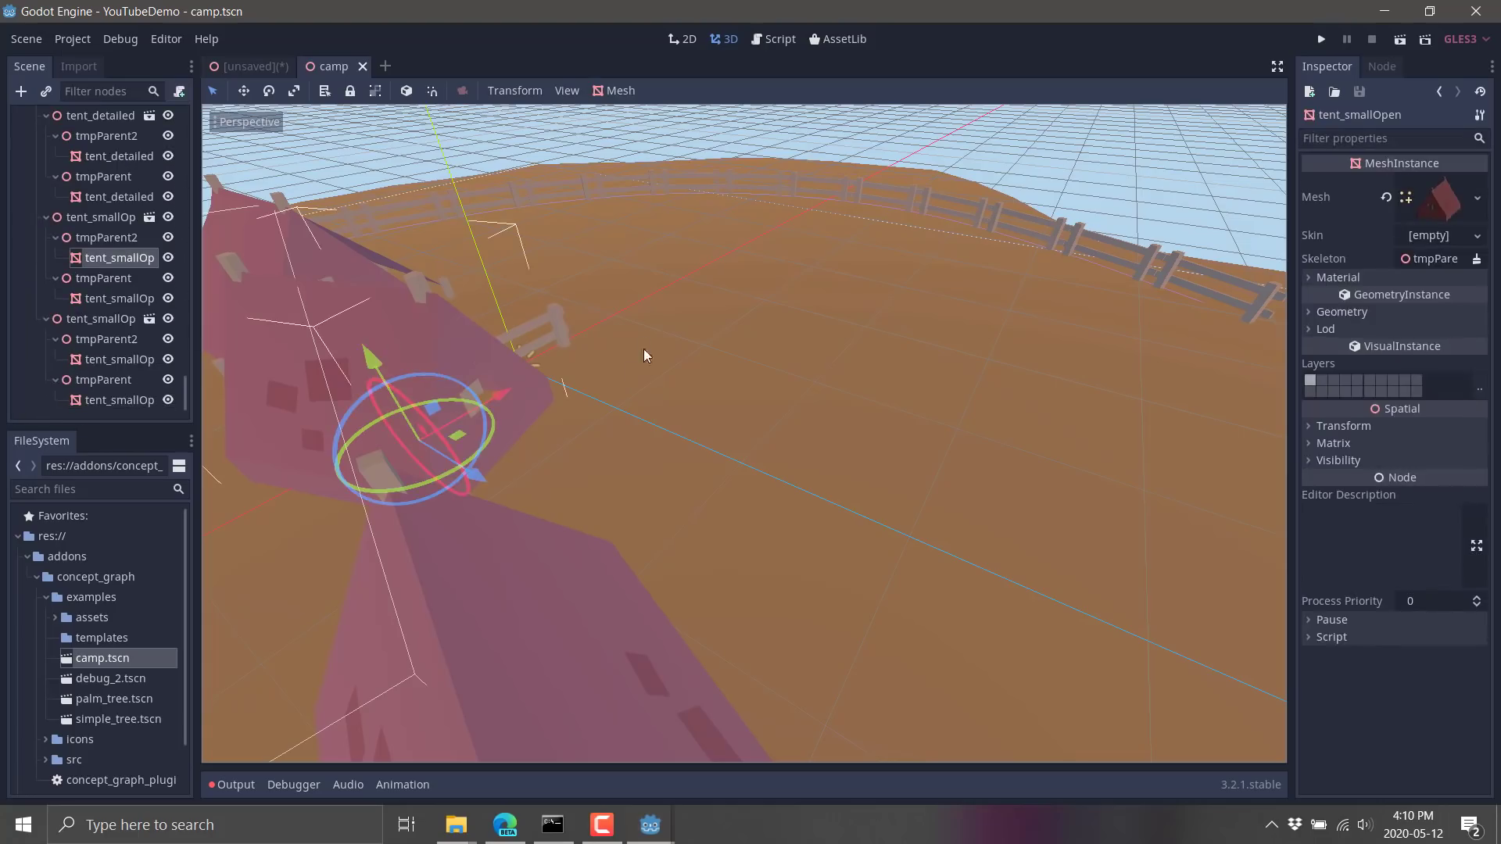
{"action": "left_click", "coordinate": [939, 209]}
{"action": "left_click", "coordinate": [918, 185]}
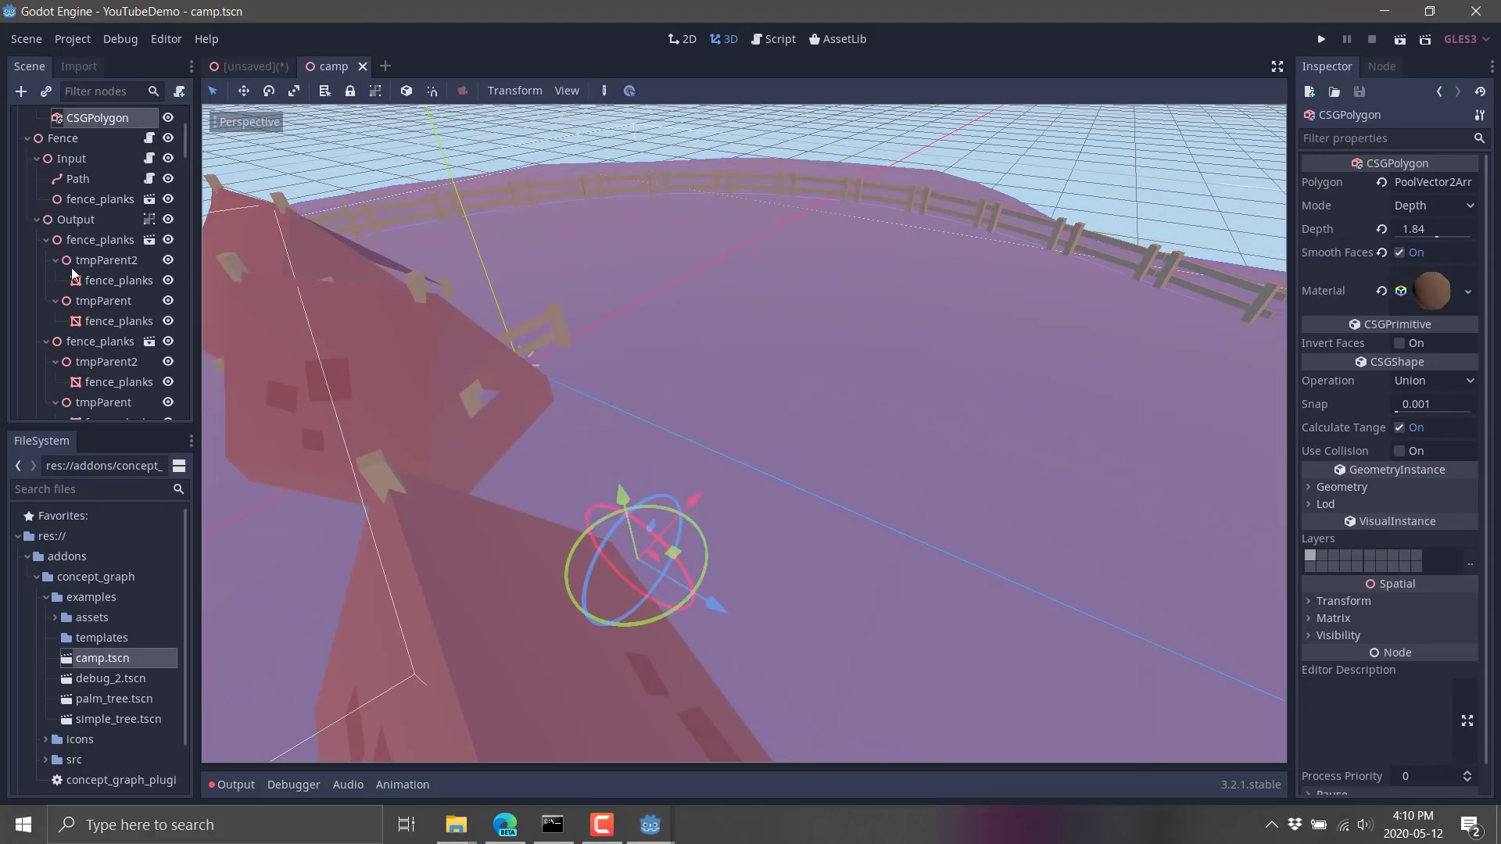
Select the Floor and Fence concept graph nodes, then the fence's Path input to show its curve points
{"action": "scroll", "coordinate": [72, 270], "scroll_direction": "up", "scroll_amount": 2}
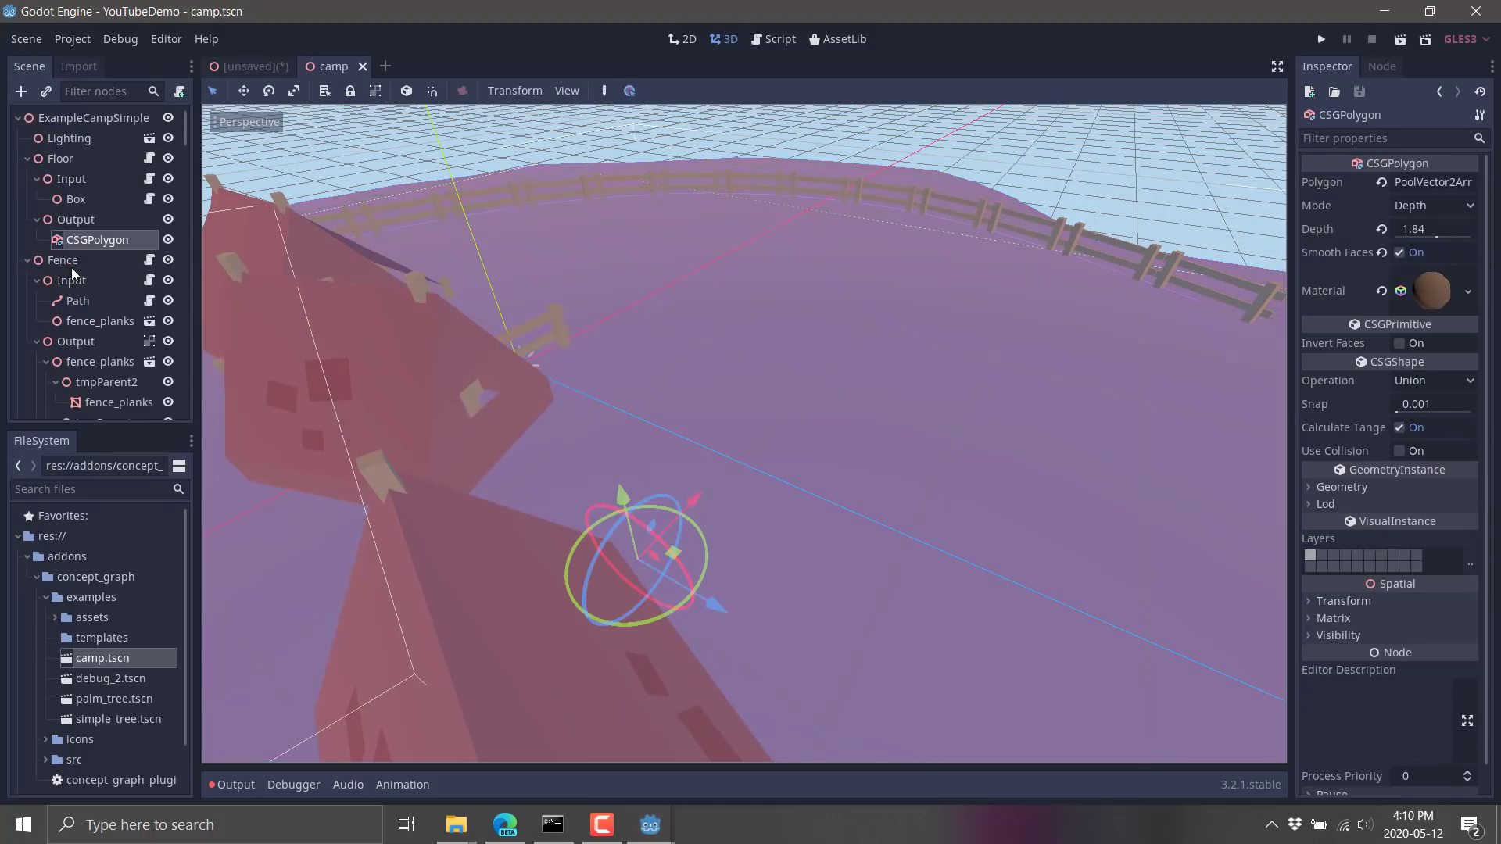
{"action": "left_click", "coordinate": [62, 156]}
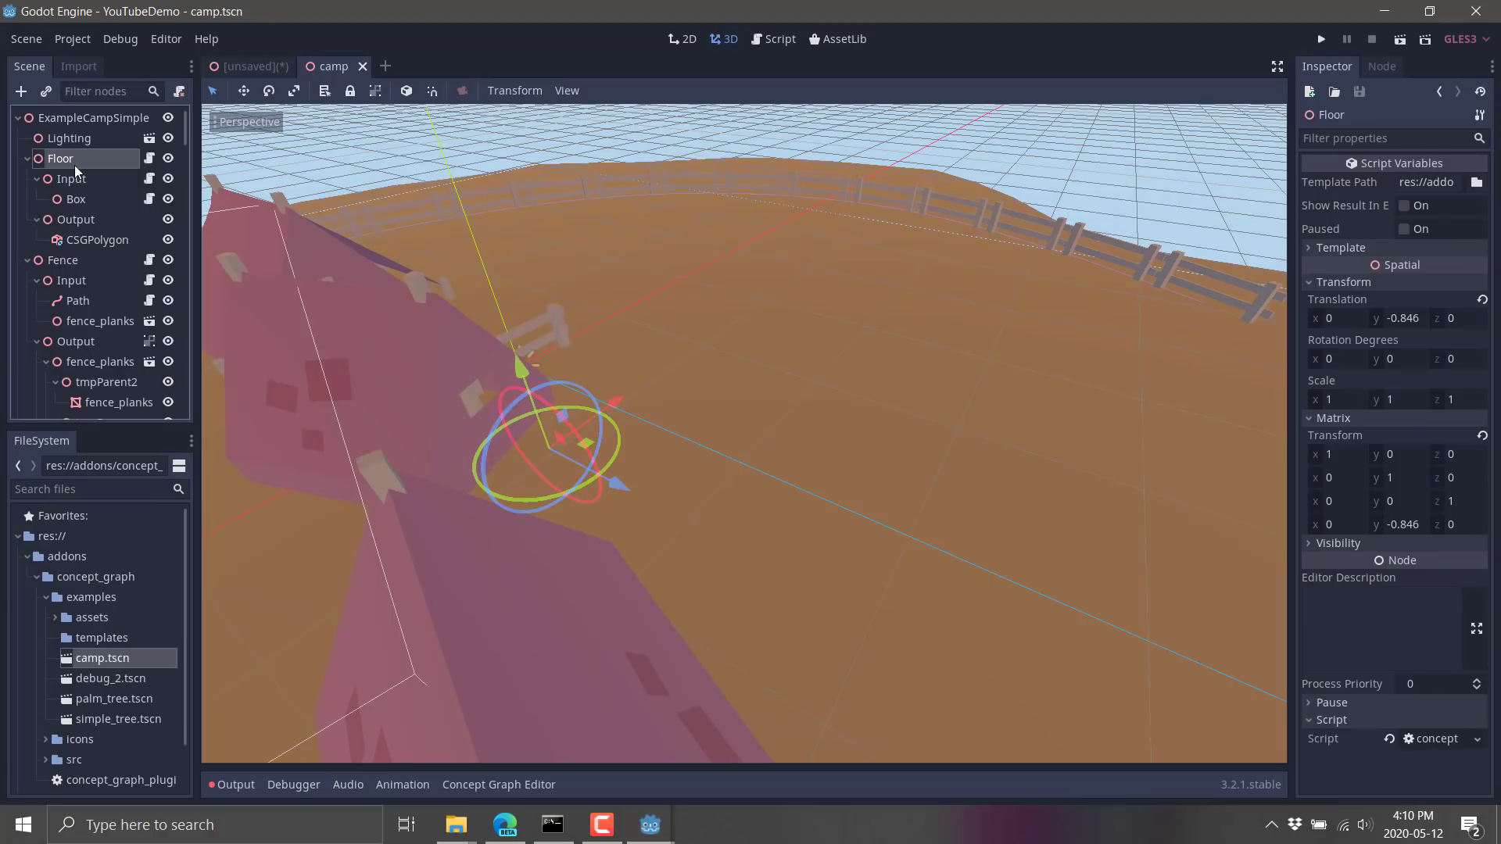
{"action": "left_click", "coordinate": [69, 266]}
{"action": "left_click", "coordinate": [74, 302]}
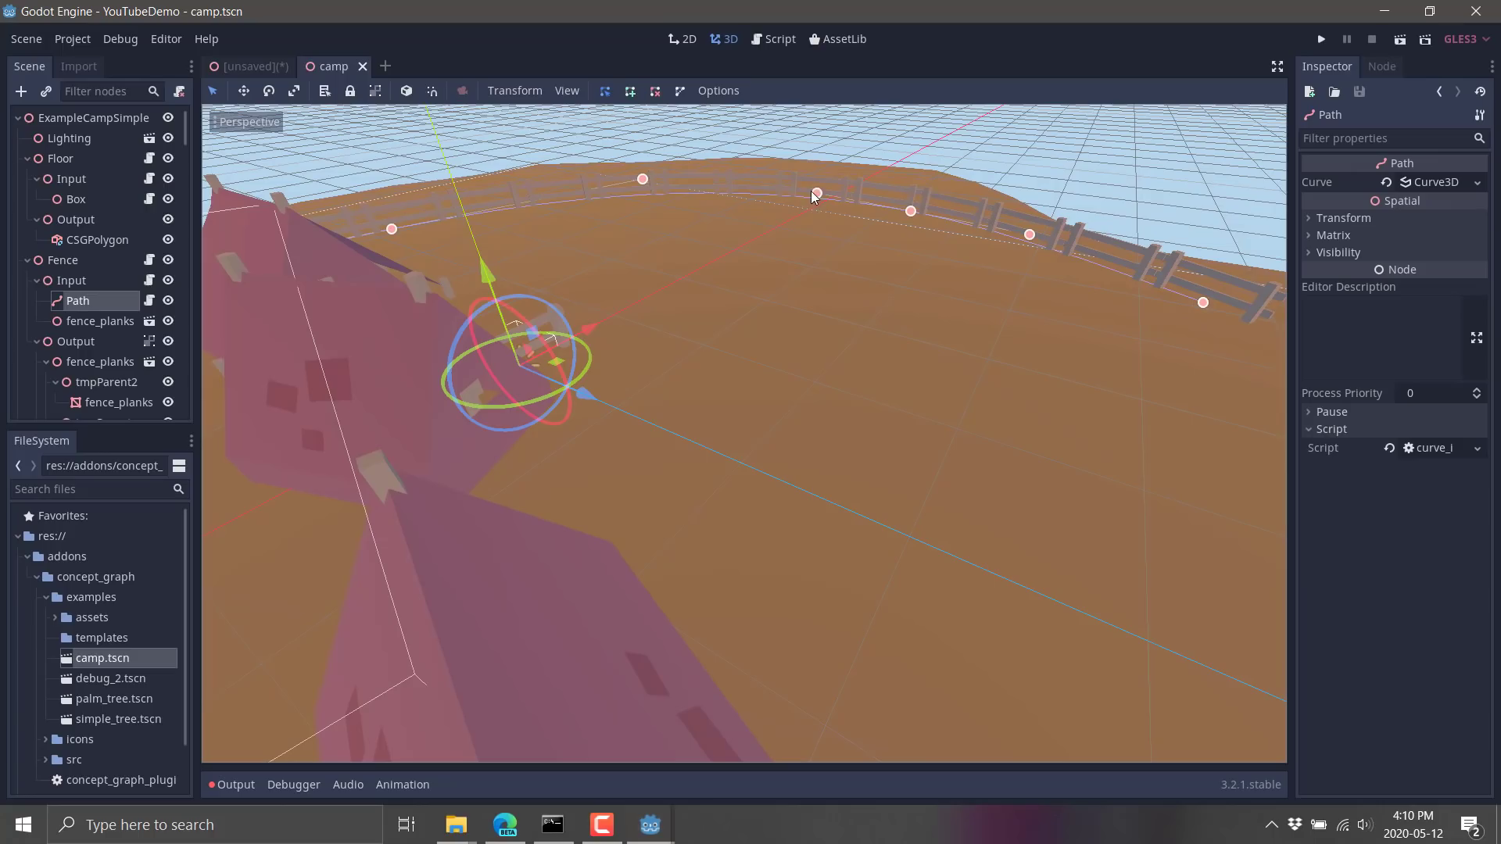
Bend the fence by dragging point #2's handles and moving point #3, then select fence_planks
{"action": "mouse_move", "coordinate": [817, 194]}
{"action": "left_mouse_down"}
{"action": "mouse_move", "coordinate": [804, 209]}
{"action": "mouse_move", "coordinate": [821, 174]}
{"action": "left_mouse_up"}
{"action": "left_click_drag", "start_coordinate": [1026, 265], "coordinate": [1011, 293]}
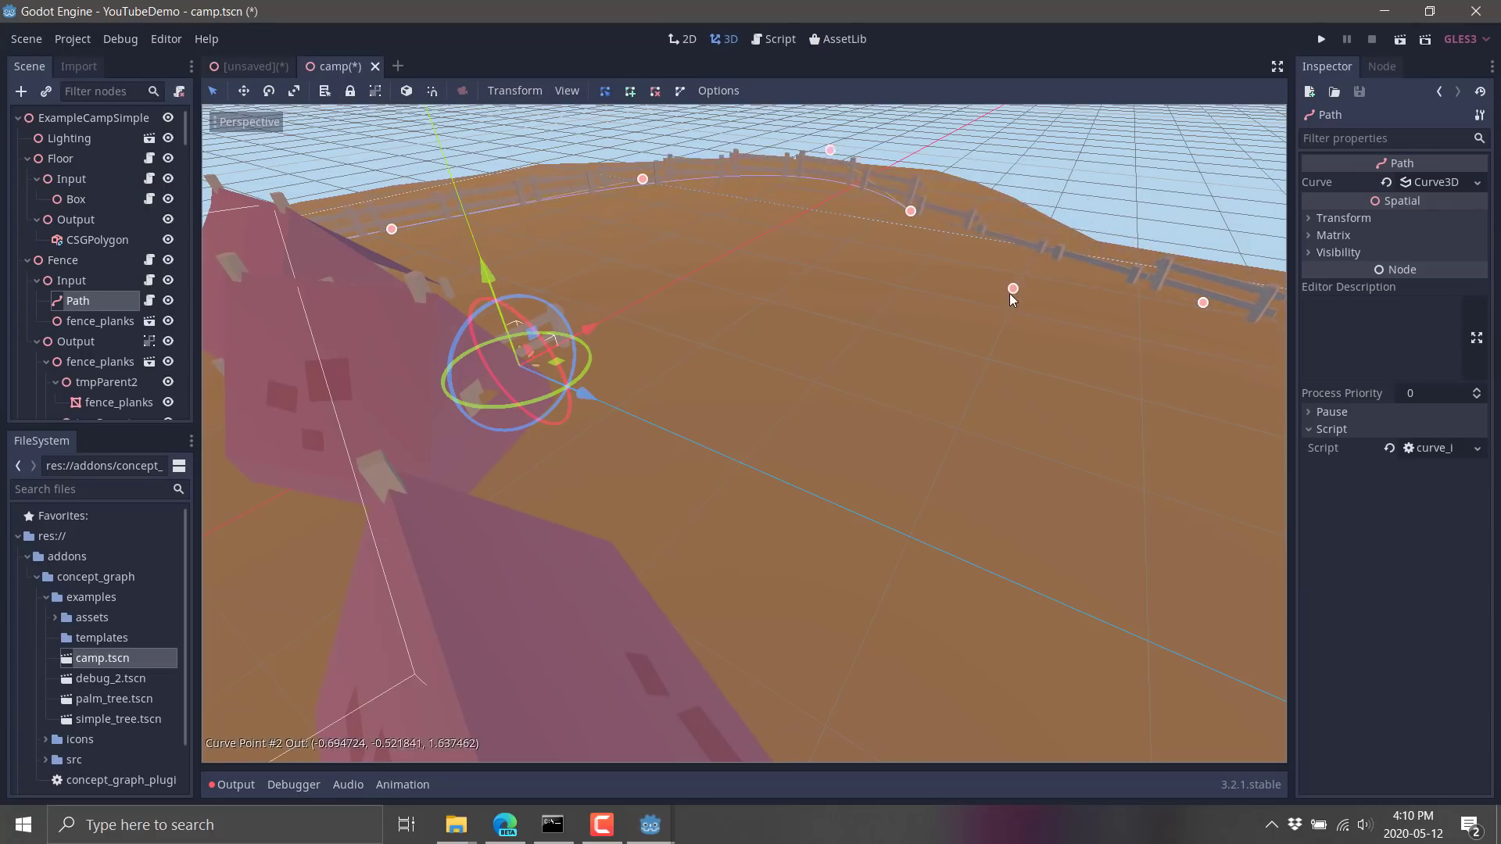
{"action": "mouse_move", "coordinate": [1202, 304]}
{"action": "left_mouse_down"}
{"action": "mouse_move", "coordinate": [1205, 338]}
{"action": "mouse_move", "coordinate": [1209, 274]}
{"action": "left_mouse_up"}
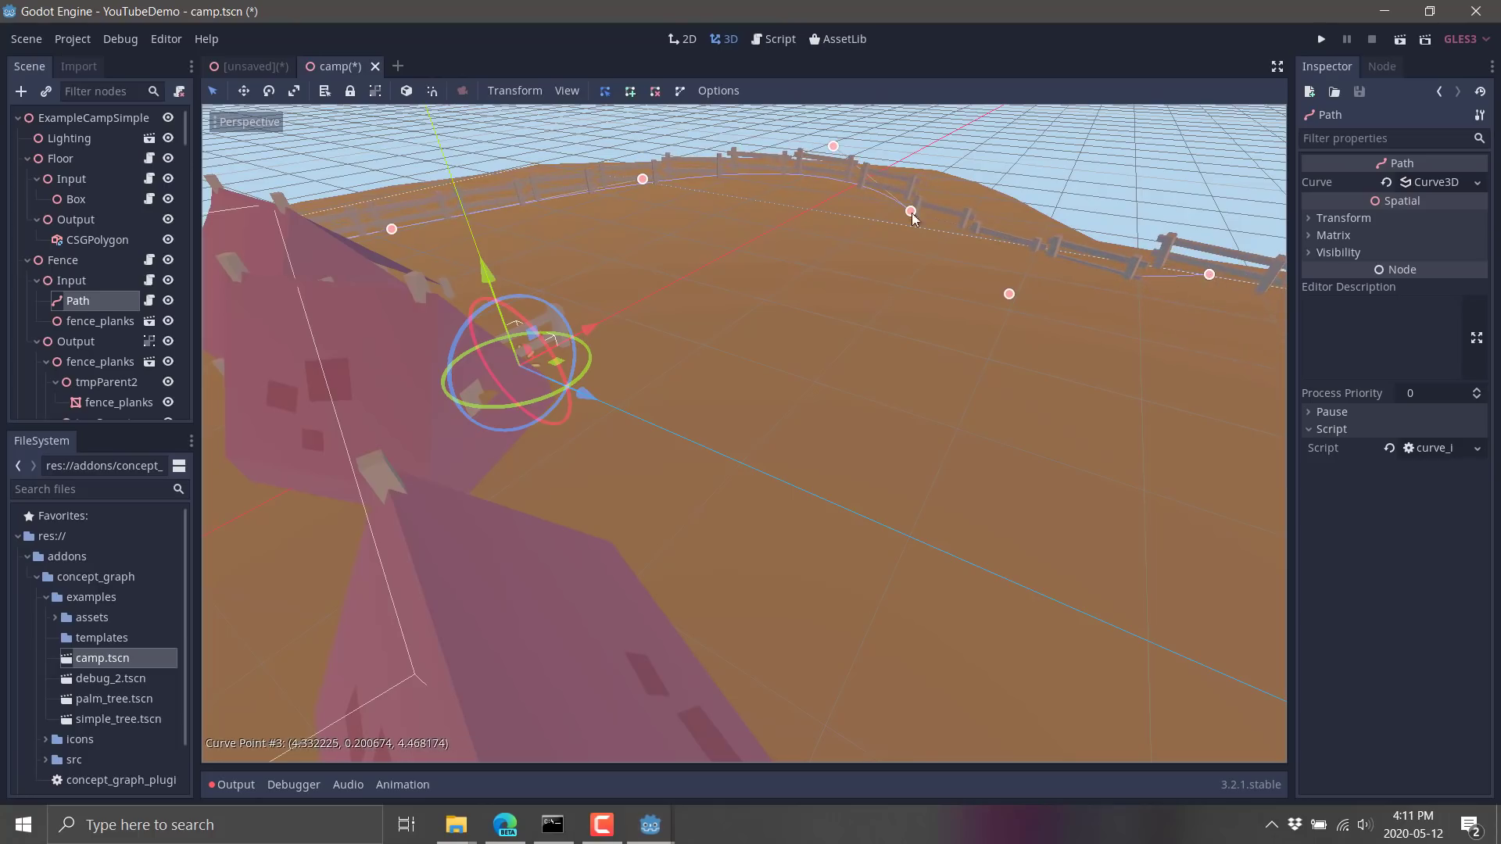
{"action": "left_click_drag", "start_coordinate": [642, 179], "coordinate": [640, 166]}
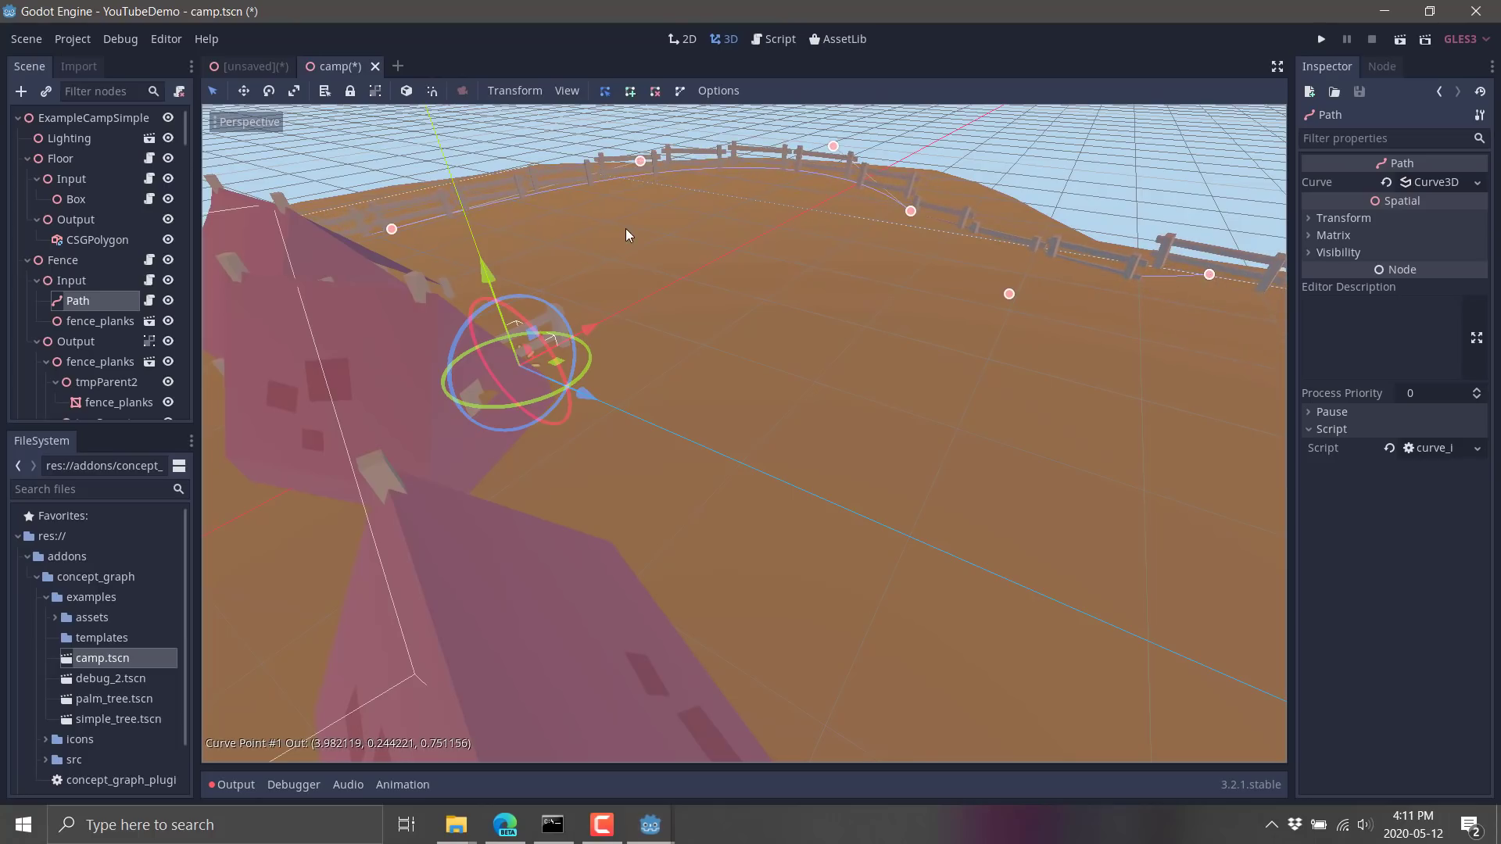
{"action": "left_click", "coordinate": [87, 323]}
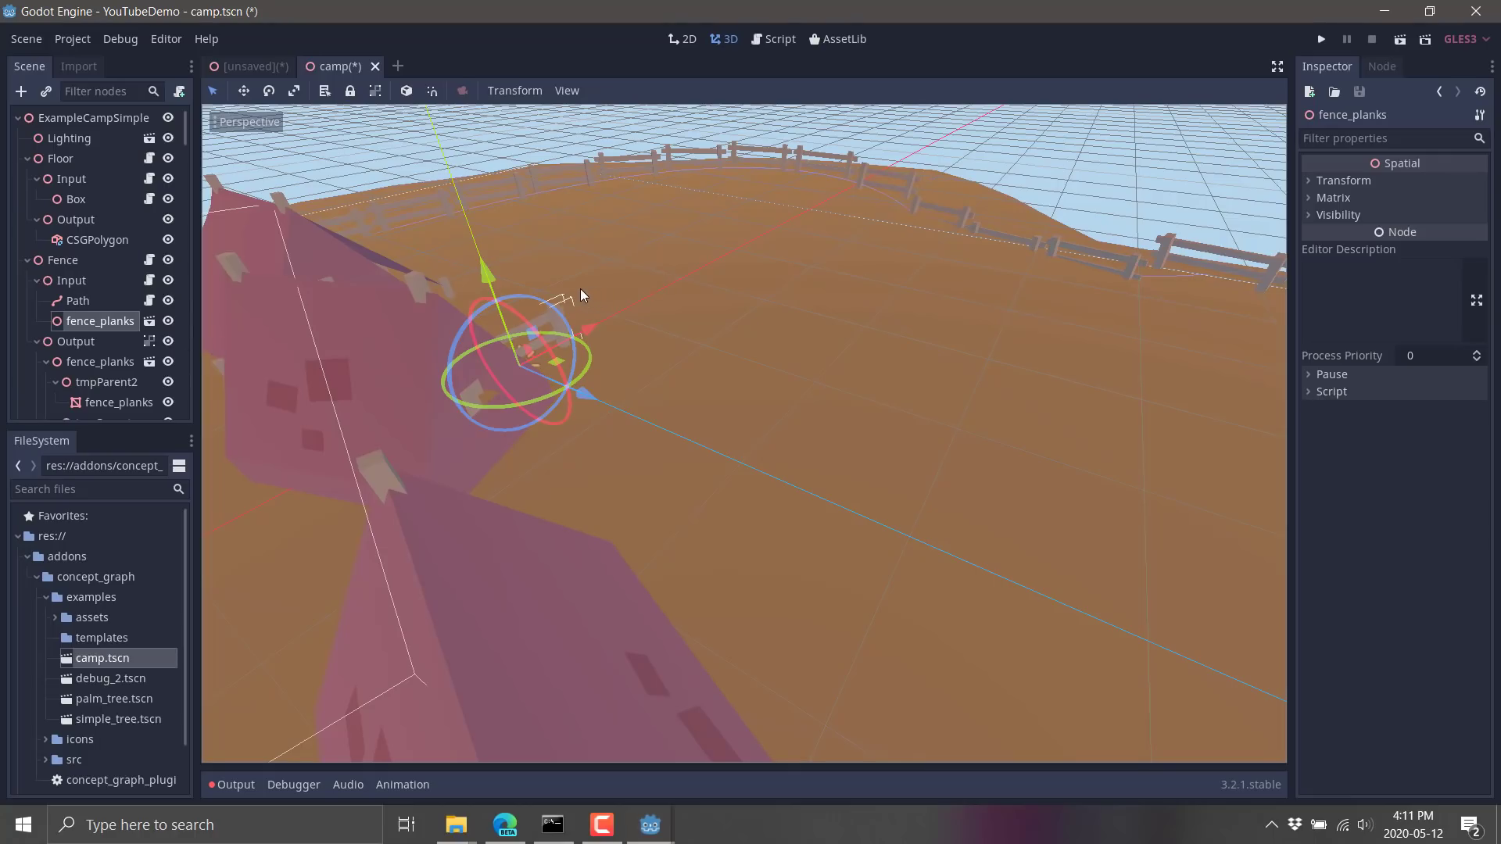
Open palm_tree.tscn past its load errors, then open simple_tree.tscn and select its Tree node
{"action": "double_click", "coordinate": [95, 699]}
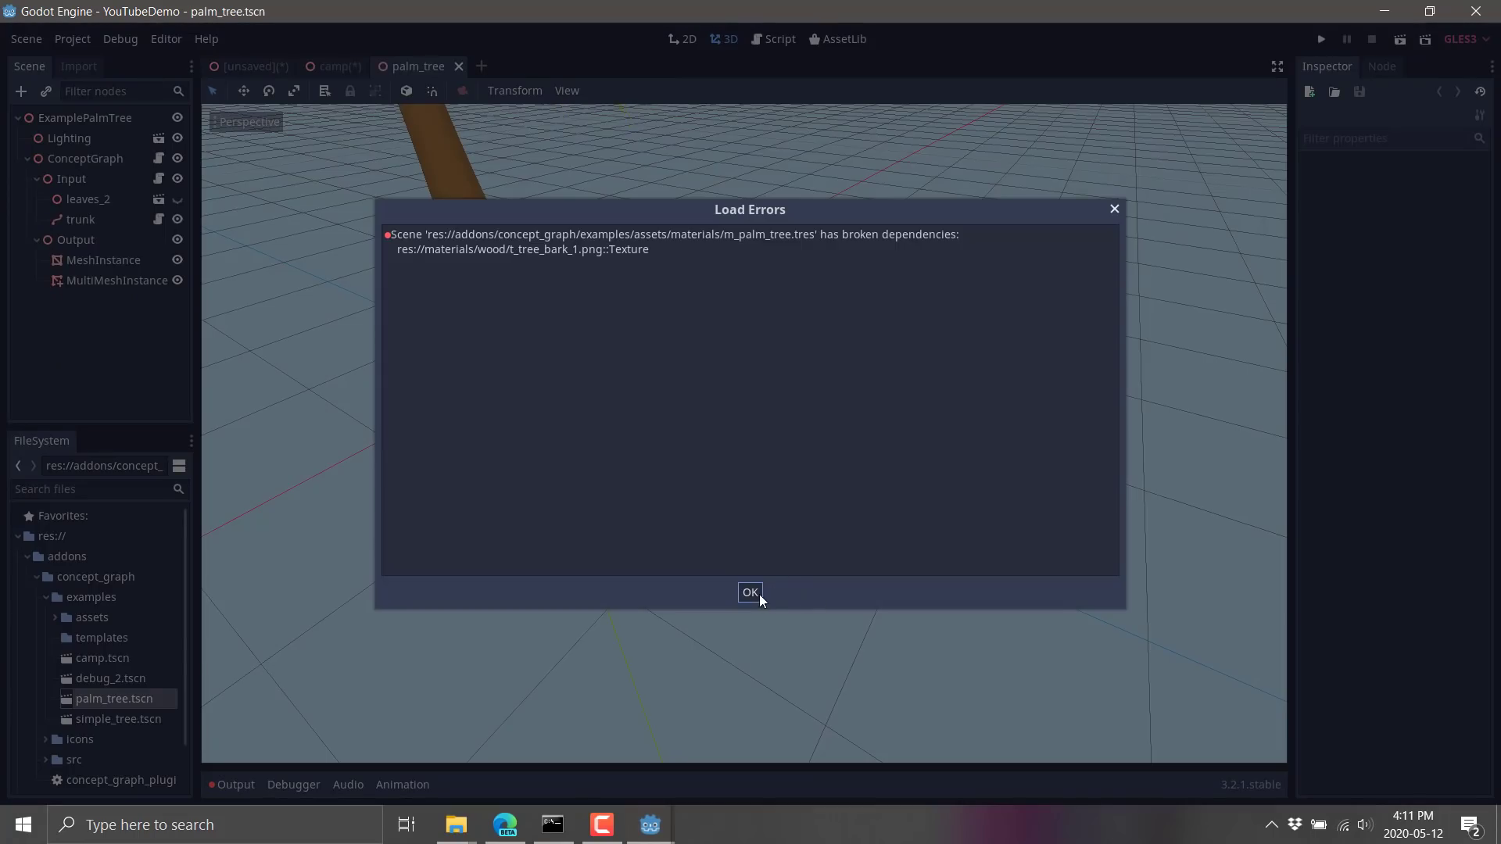
{"action": "left_click", "coordinate": [750, 592]}
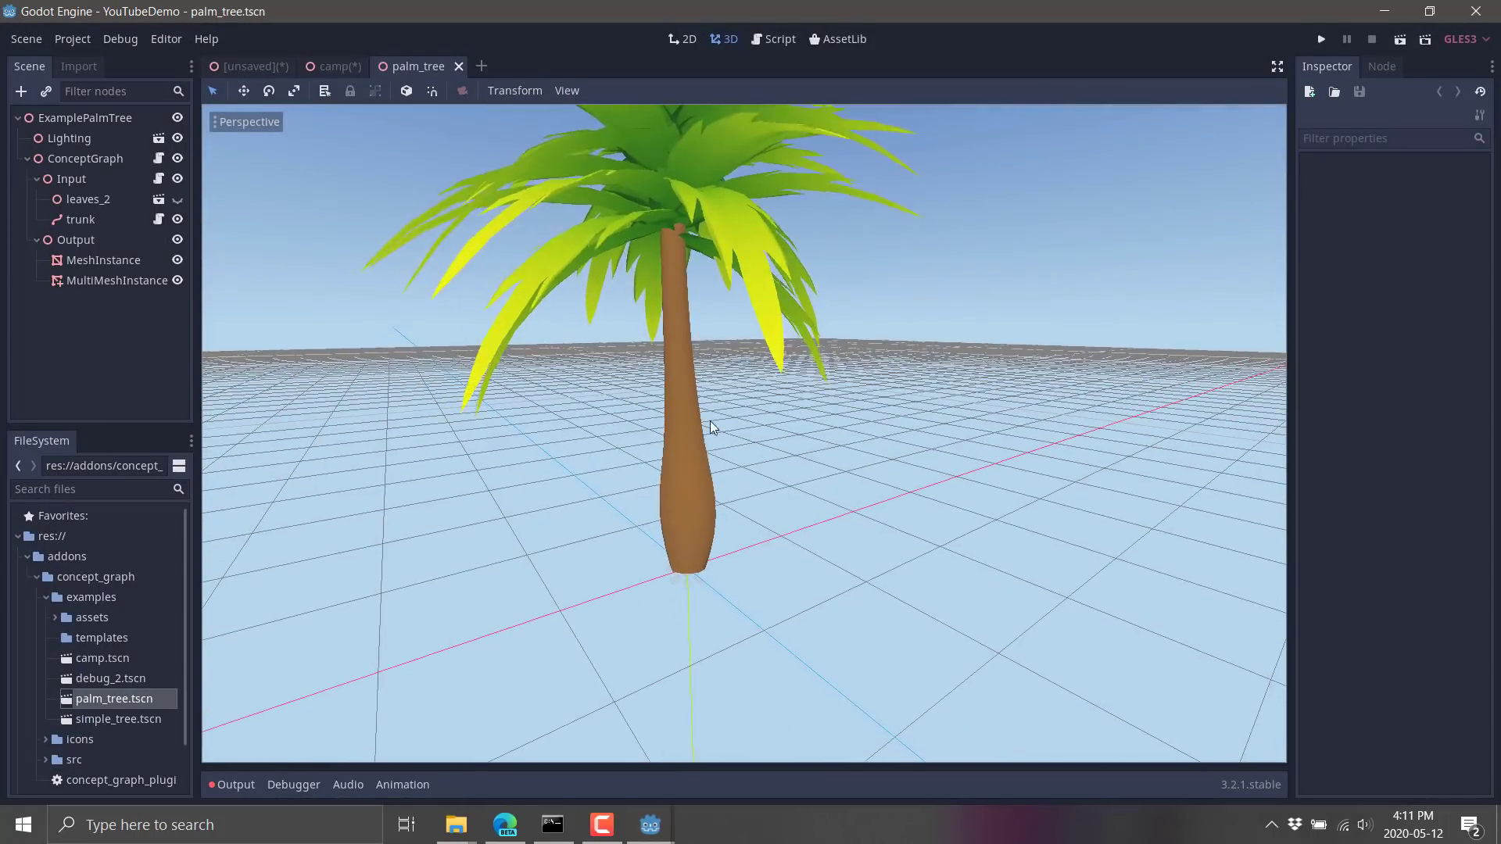
{"action": "double_click", "coordinate": [102, 720]}
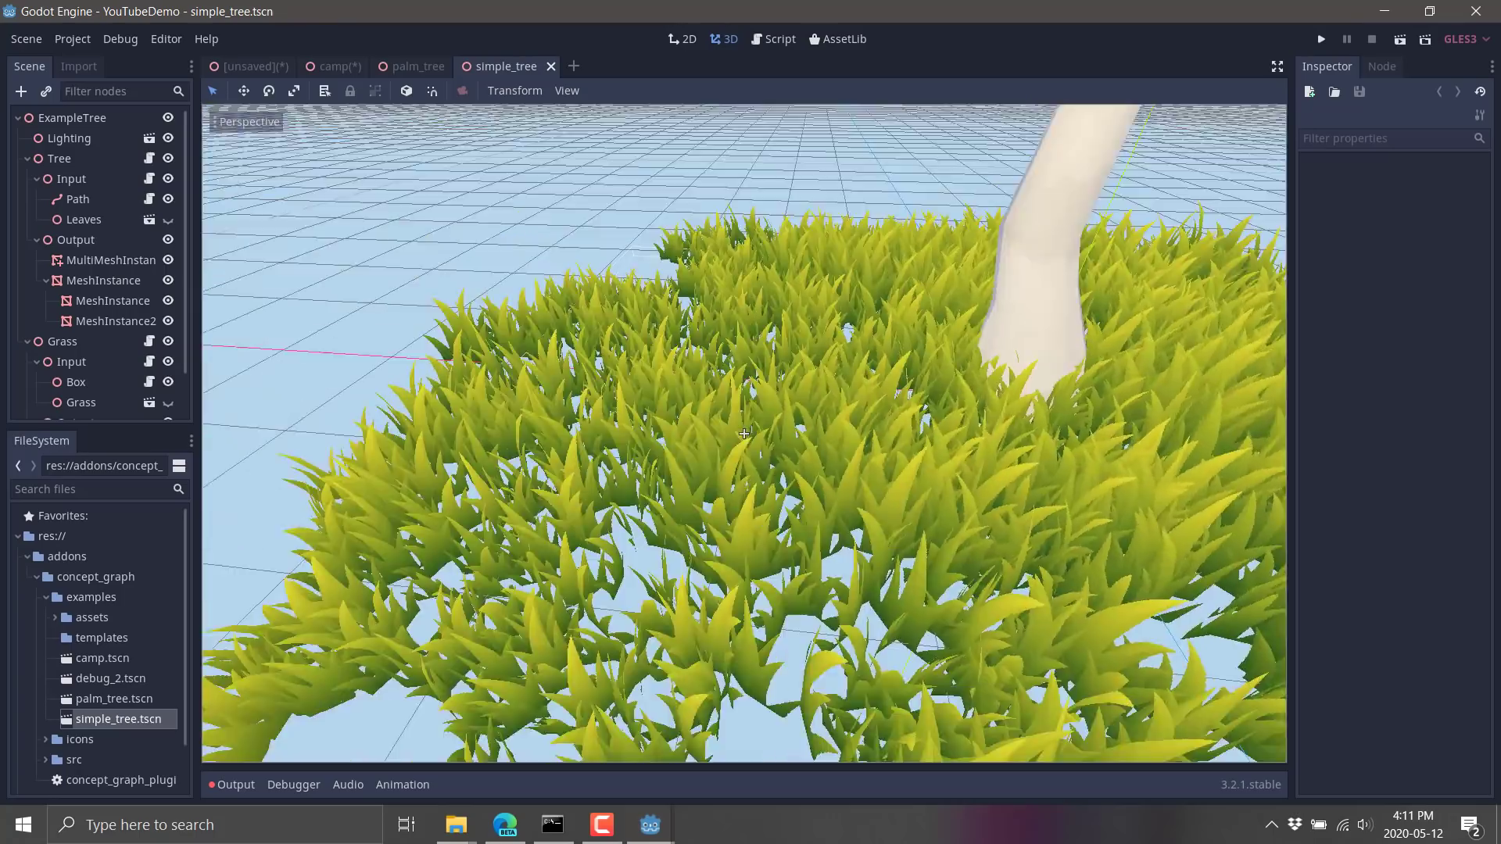
{"action": "right_click_drag", "start_coordinate": [743, 433], "coordinate": [514, 304]}
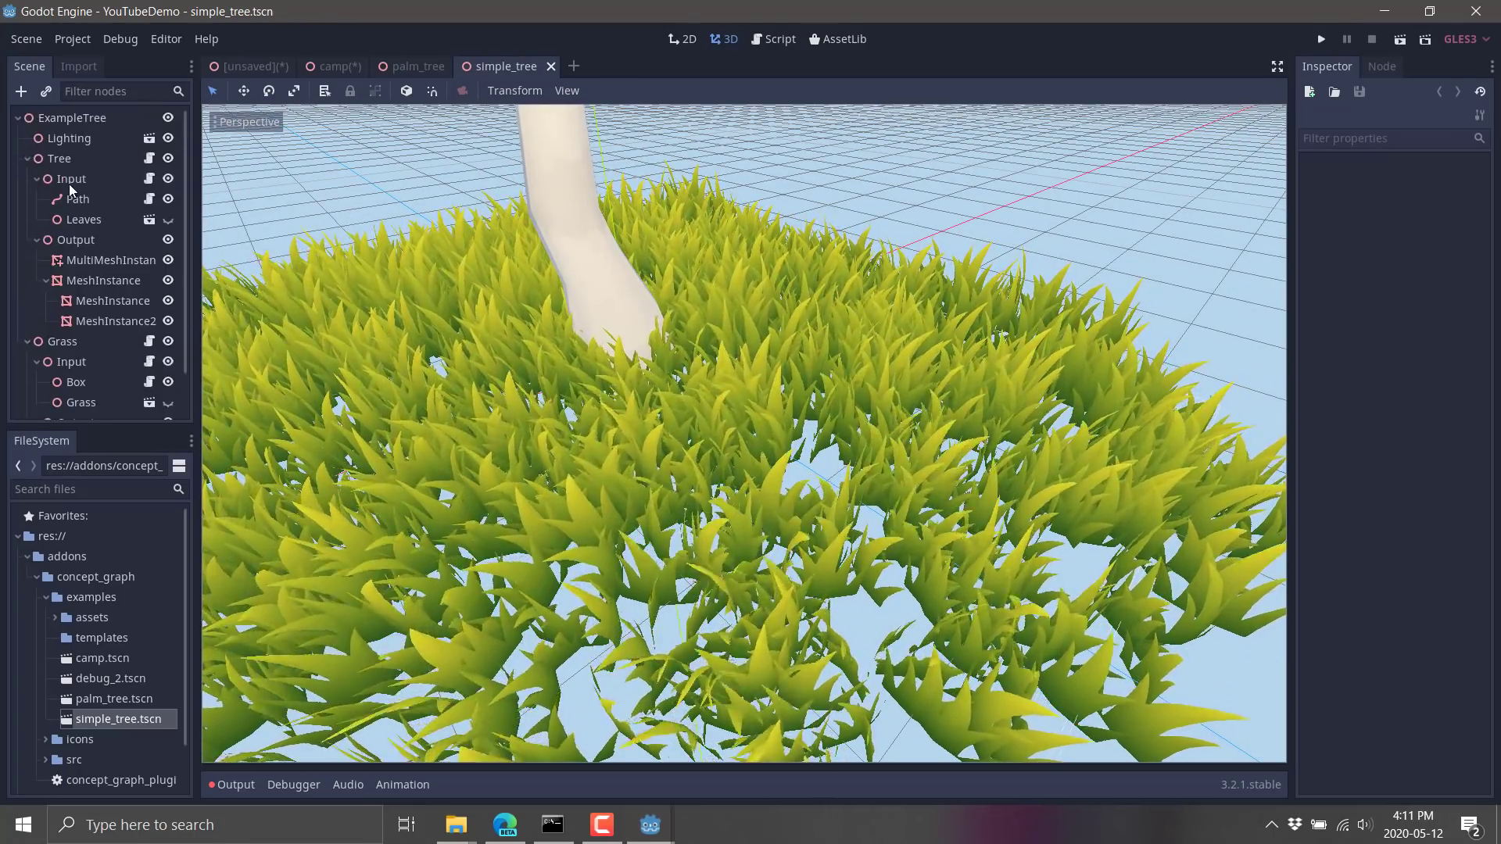
{"action": "left_click", "coordinate": [65, 161]}
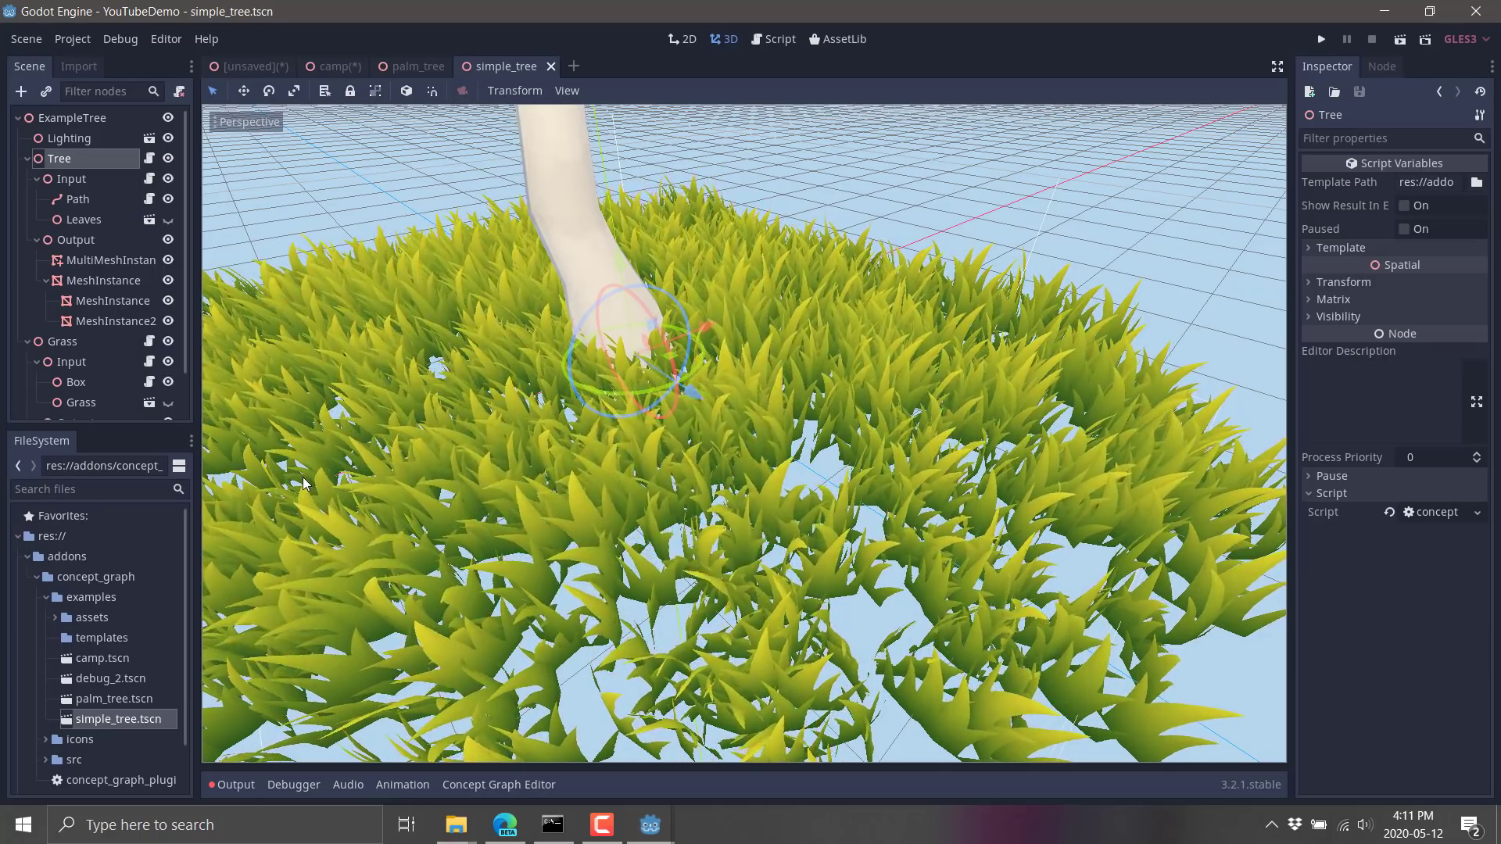
In the Concept Graph Editor, set Make polygon curve's Vertex count to 9 and replay the simulation
{"action": "left_click", "coordinate": [509, 785]}
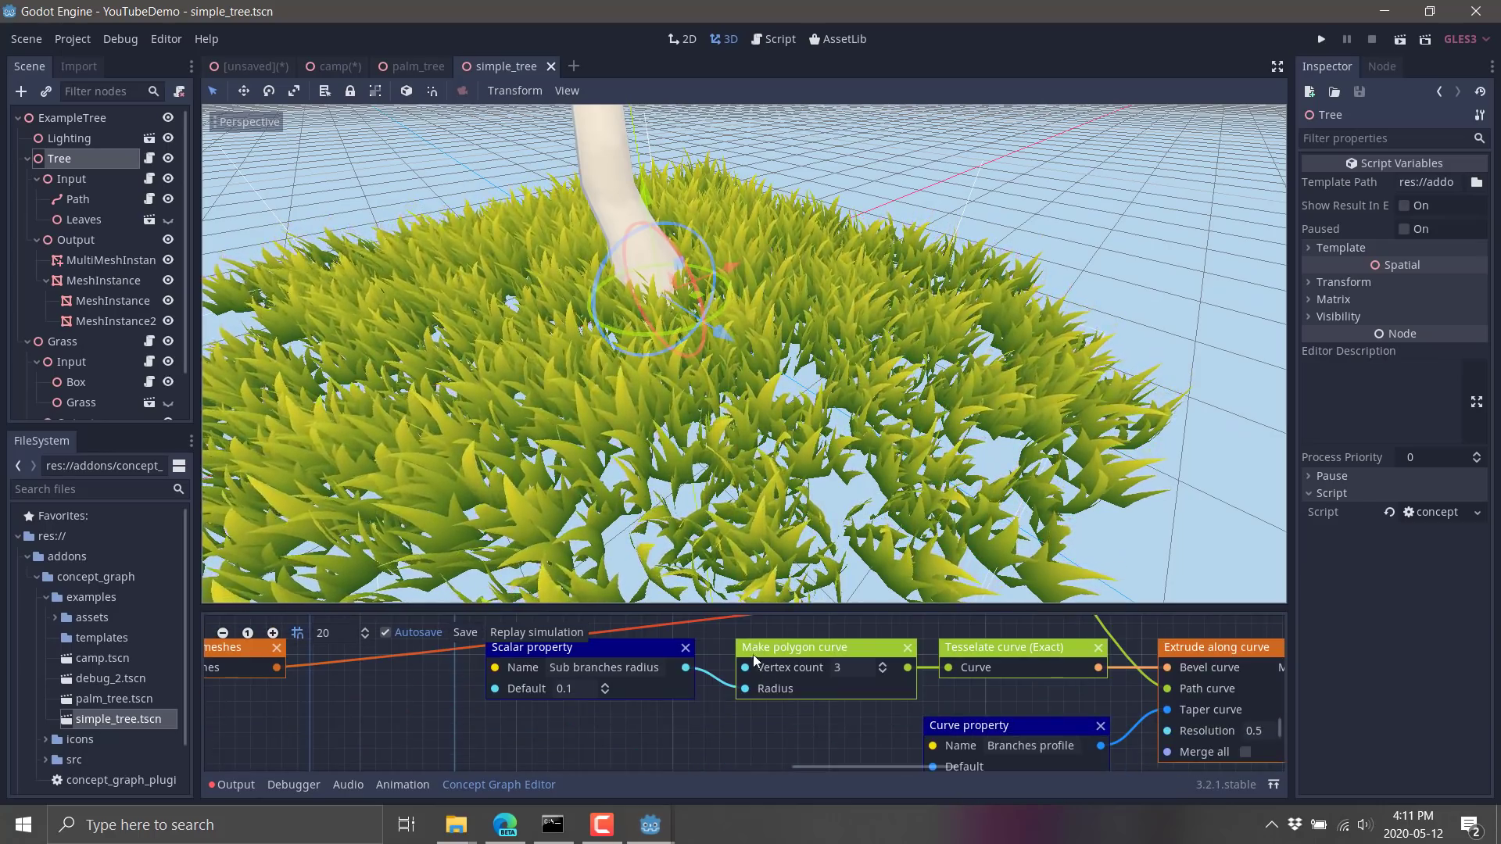
{"action": "left_click_drag", "start_coordinate": [782, 607], "coordinate": [798, 350]}
{"action": "scroll", "coordinate": [807, 551], "scroll_direction": "up", "scroll_amount": 5}
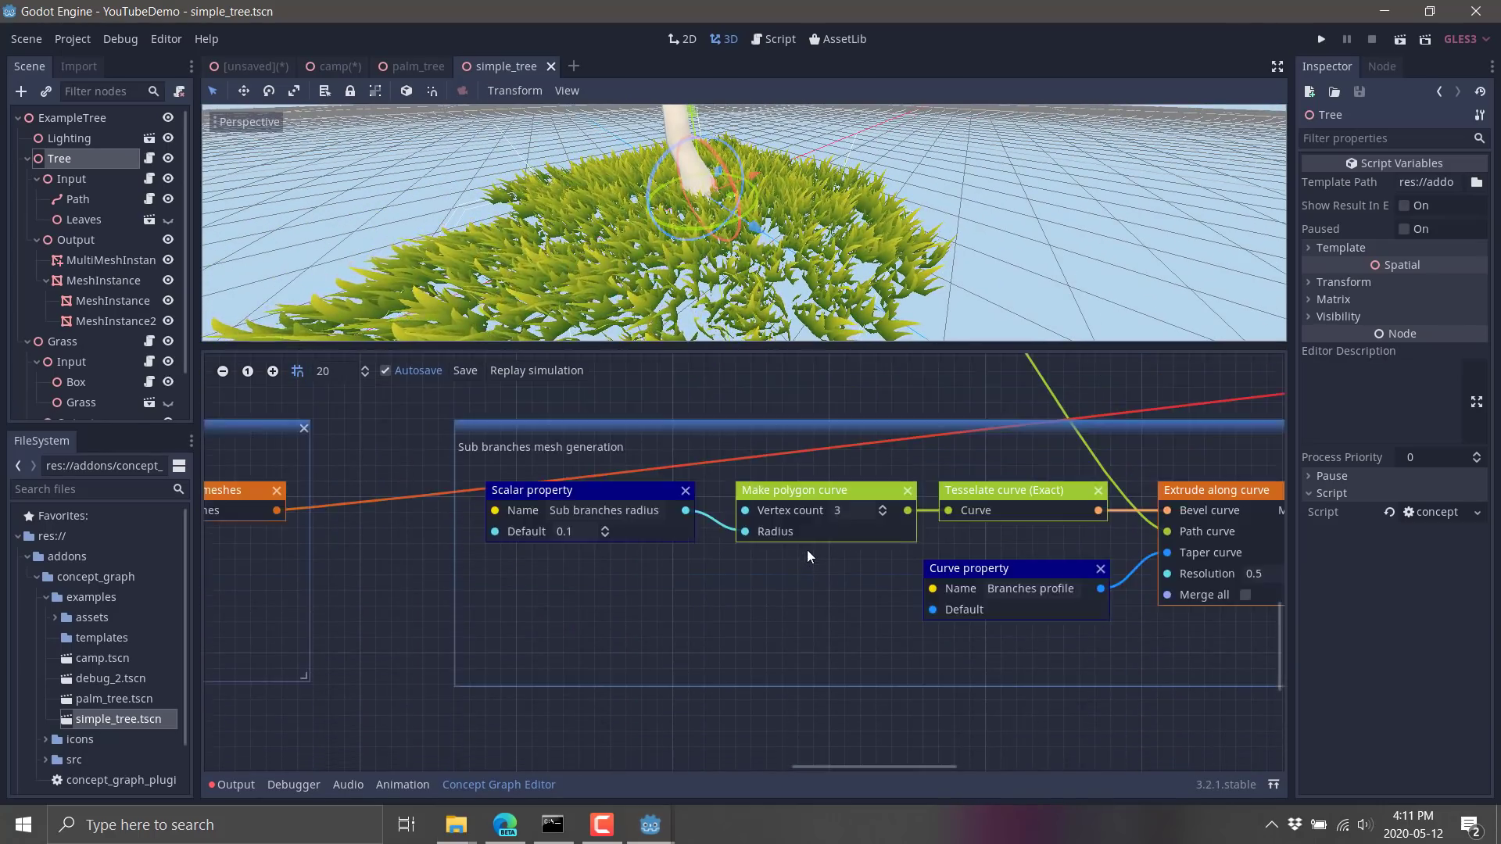
{"action": "double_click", "coordinate": [860, 615]}
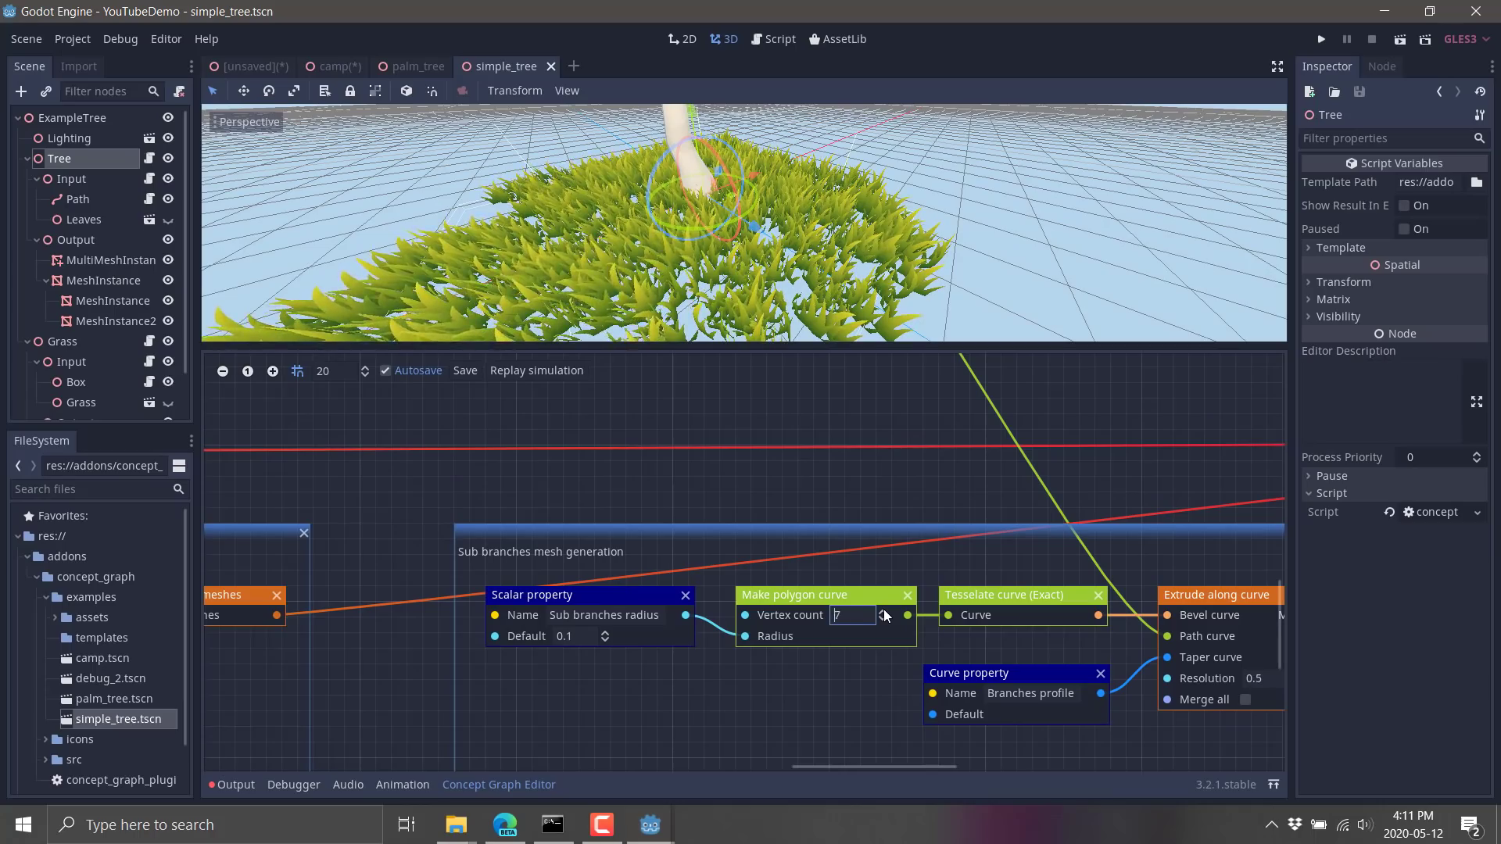
{"action": "type", "text": "9"}
{"action": "left_click", "coordinate": [518, 372]}
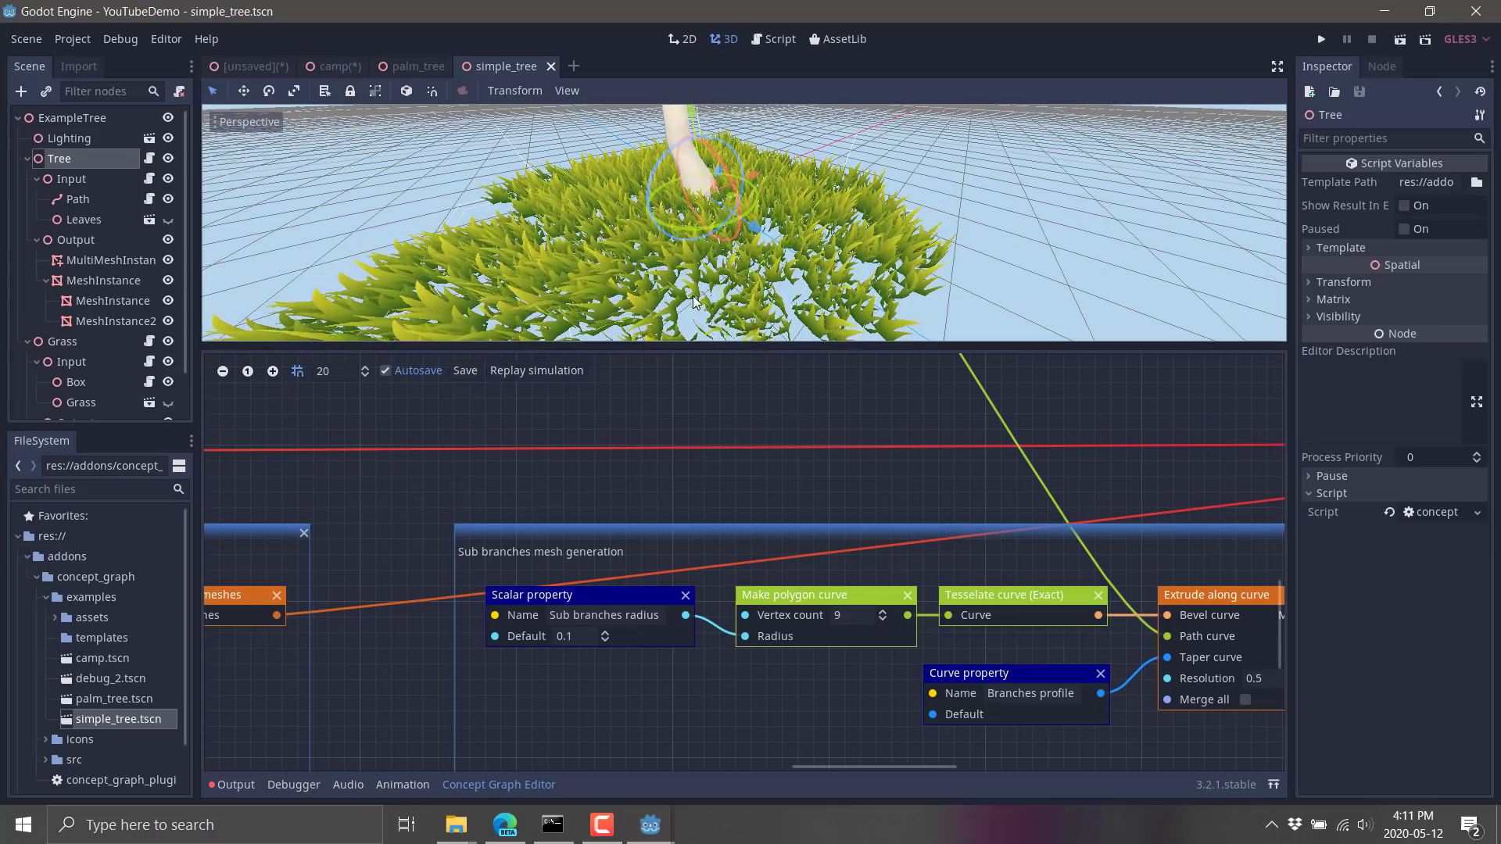
{"action": "scroll", "coordinate": [494, 483], "scroll_direction": "left", "scroll_amount": 5, "text": "shift"}
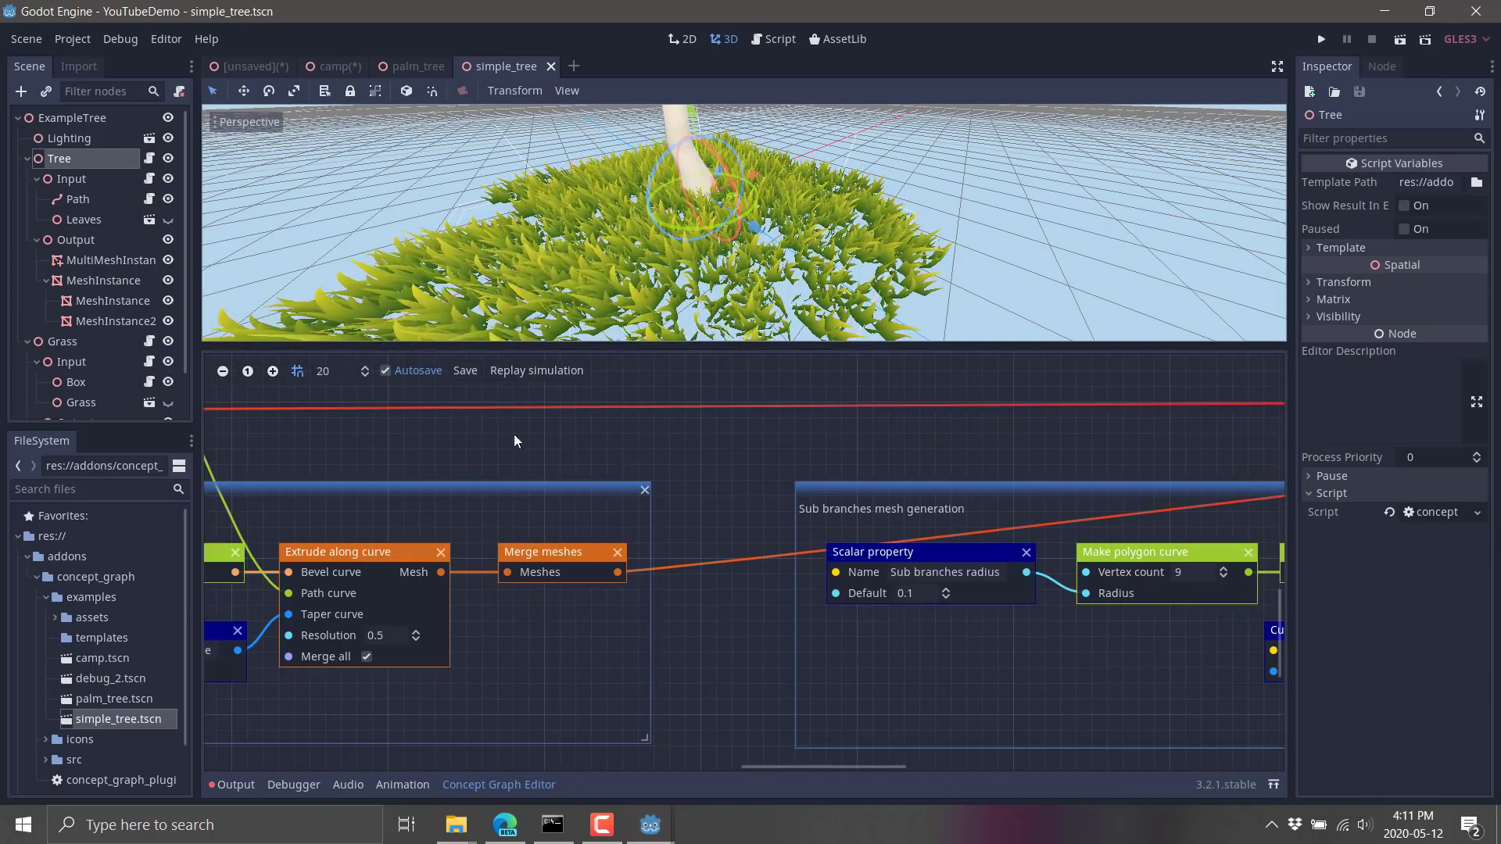
{"action": "scroll", "coordinate": [470, 476], "scroll_direction": "left", "scroll_amount": 5, "text": "shift"}
{"action": "scroll", "coordinate": [468, 476], "scroll_direction": "left", "scroll_amount": 3, "text": "shift"}
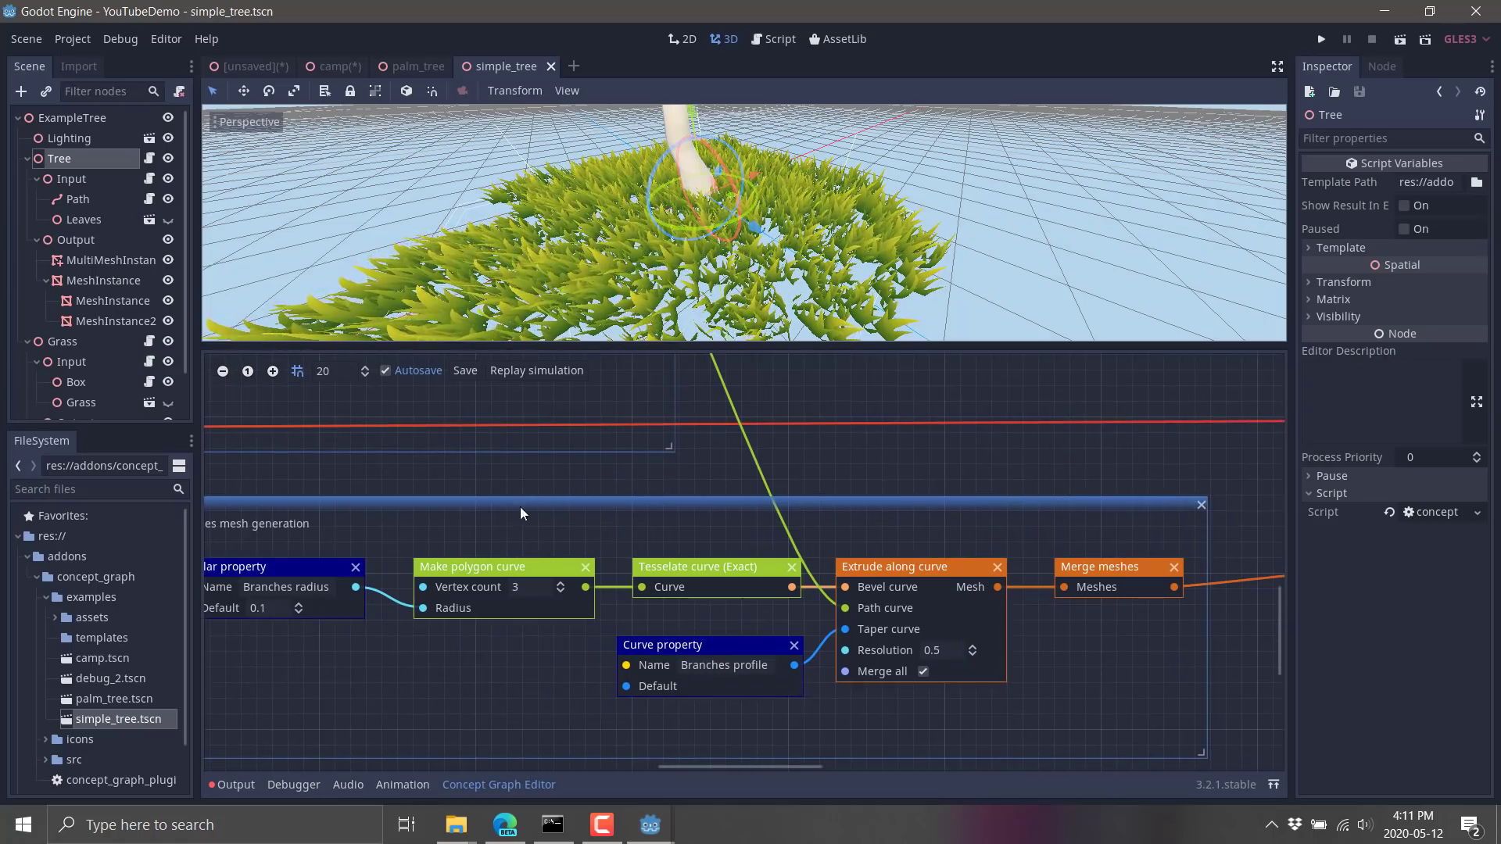
{"action": "scroll", "coordinate": [570, 475], "scroll_direction": "down", "scroll_amount": 3}
{"action": "scroll", "coordinate": [734, 404], "scroll_direction": "up", "scroll_amount": 5}
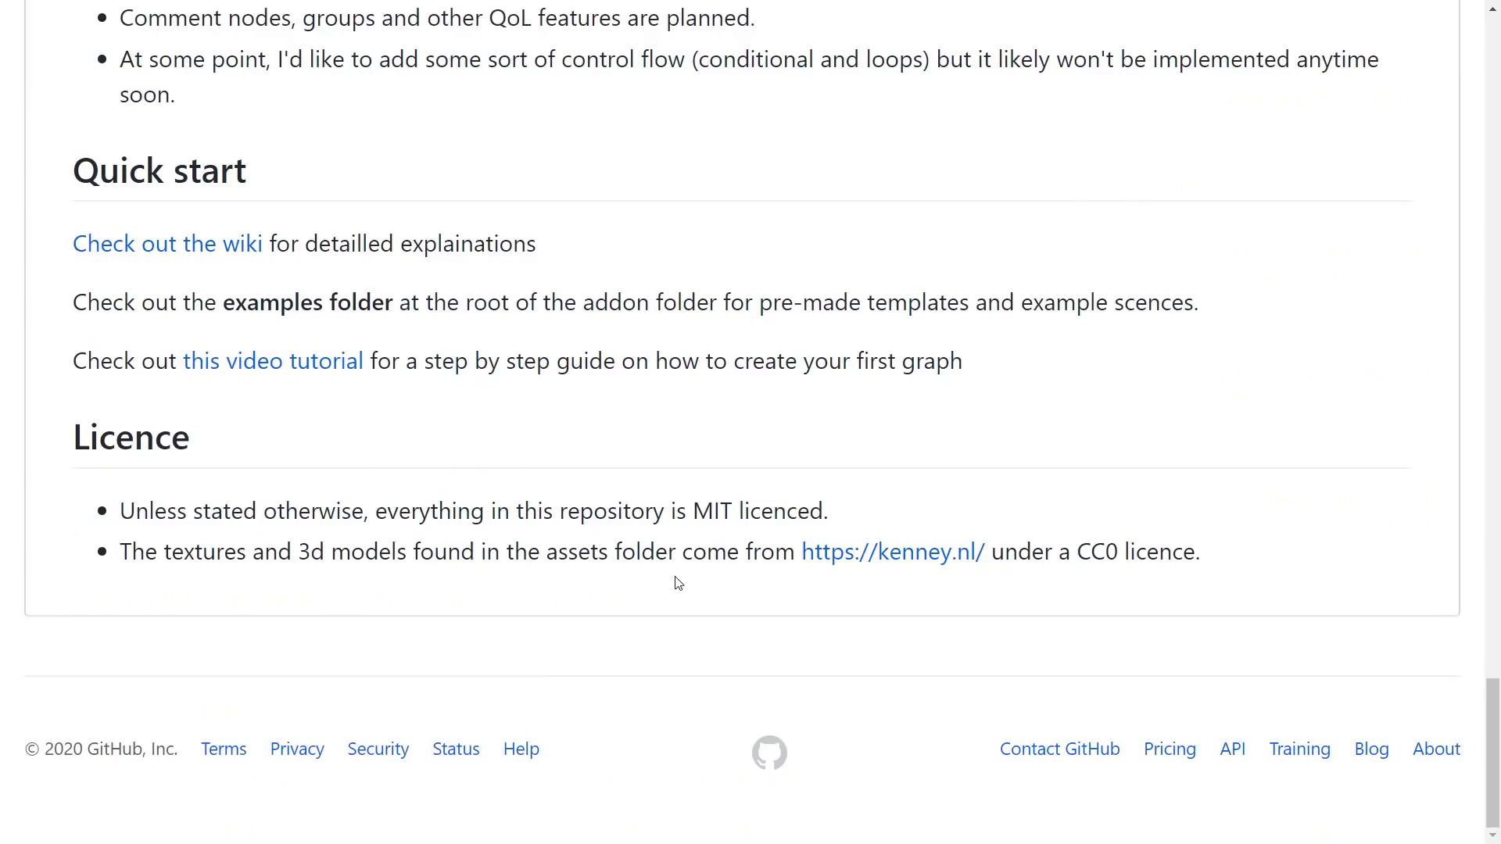
Scroll up and down the concept_graph repository page
{"action": "scroll", "coordinate": [677, 583], "scroll_direction": "up", "scroll_amount": 20}
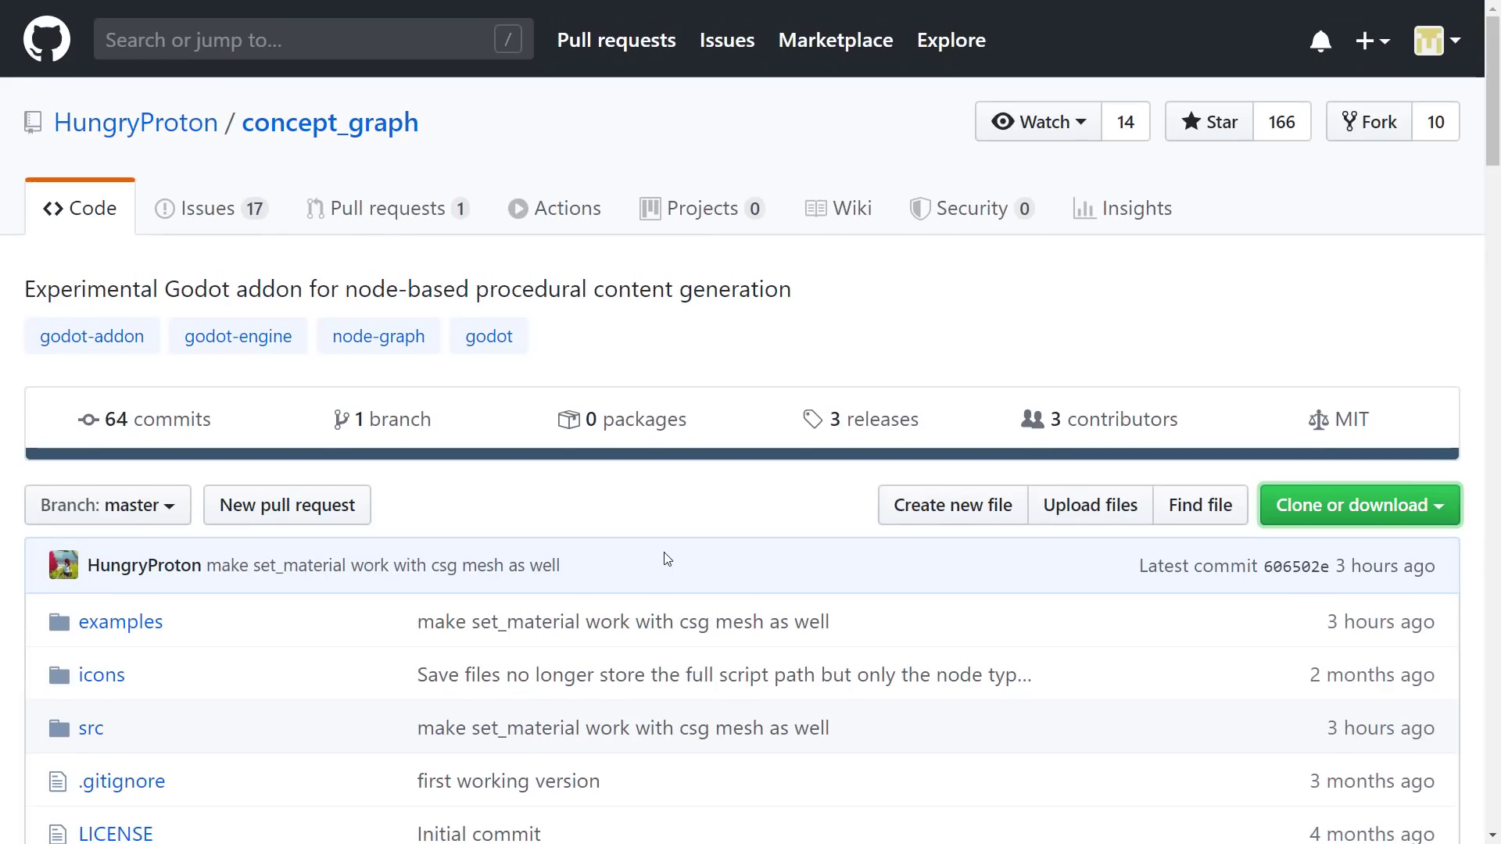
{"action": "scroll", "coordinate": [667, 558], "scroll_direction": "down", "scroll_amount": 3}
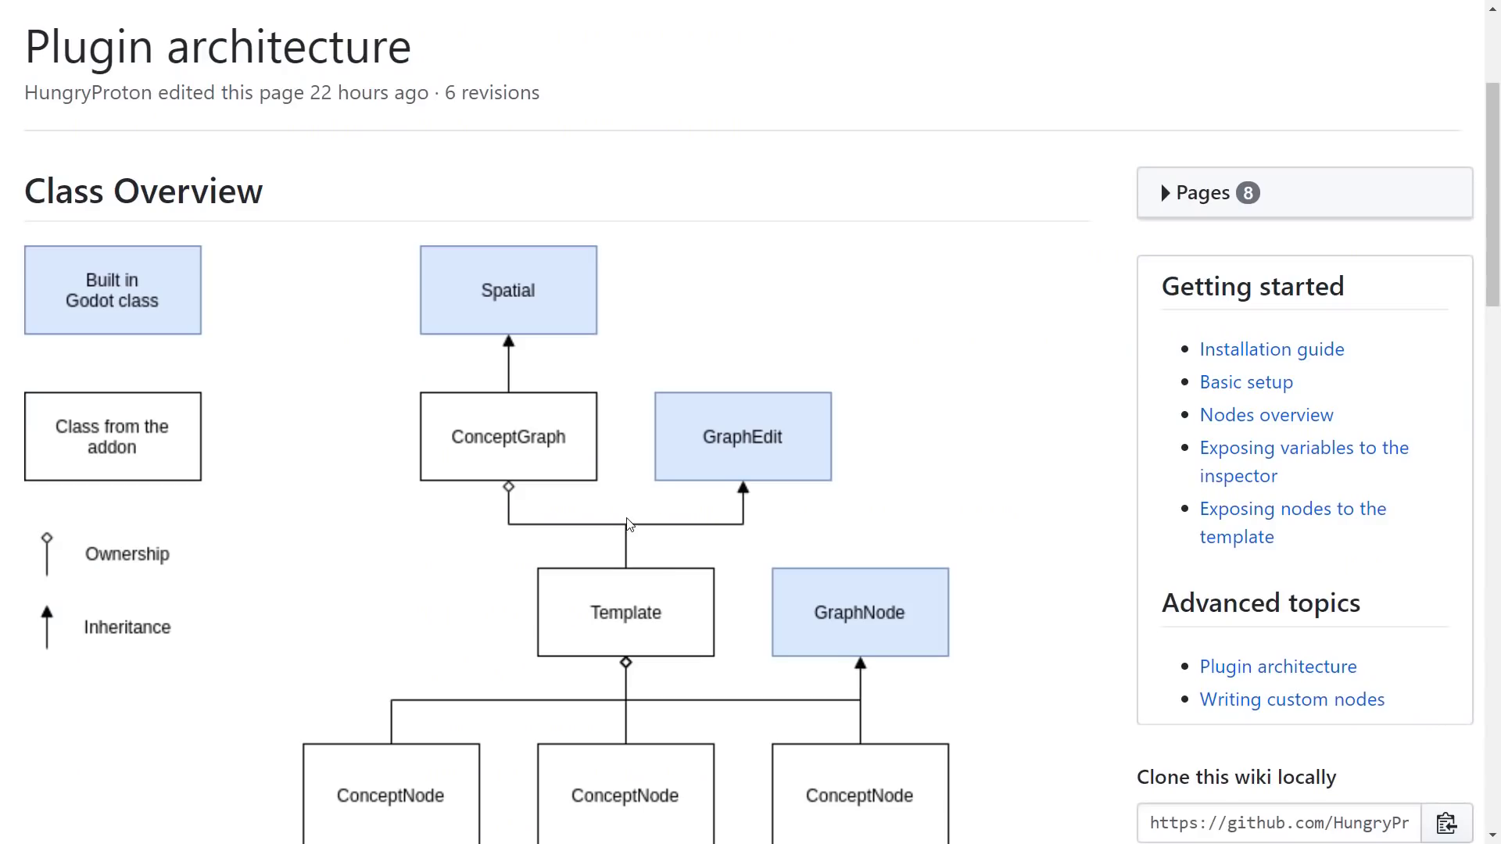
{"action": "scroll", "coordinate": [630, 524], "scroll_direction": "up", "scroll_amount": 3}
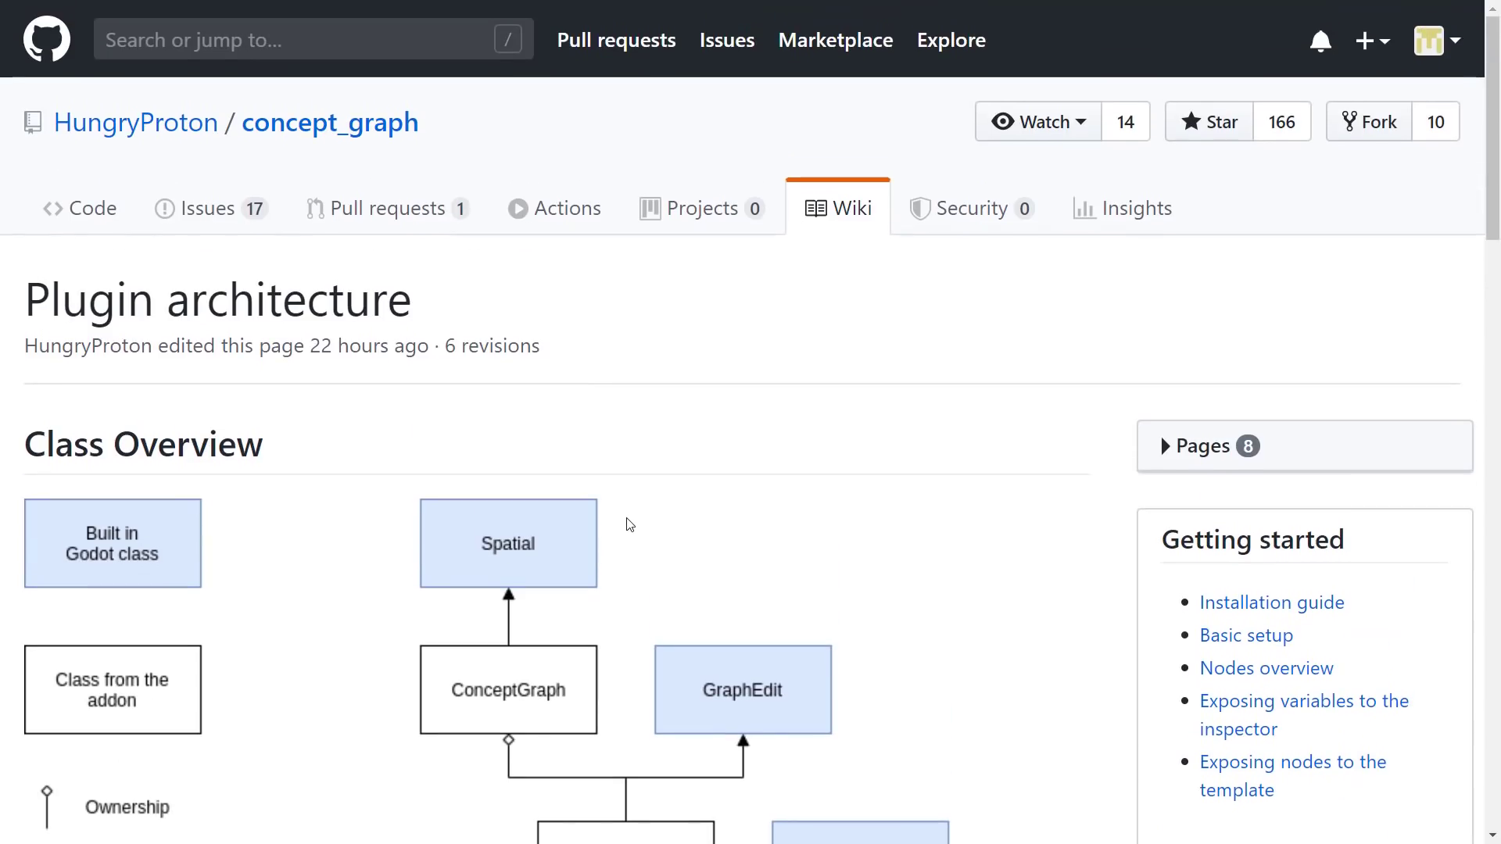